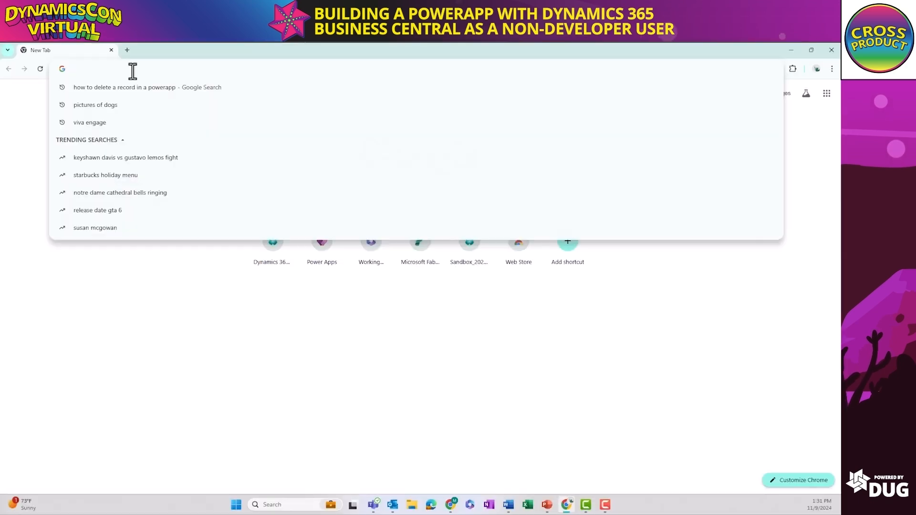
Open make.powerapps.com and start creating an app from an image, continuing past the image guidelines
type("mak")
key("Return")
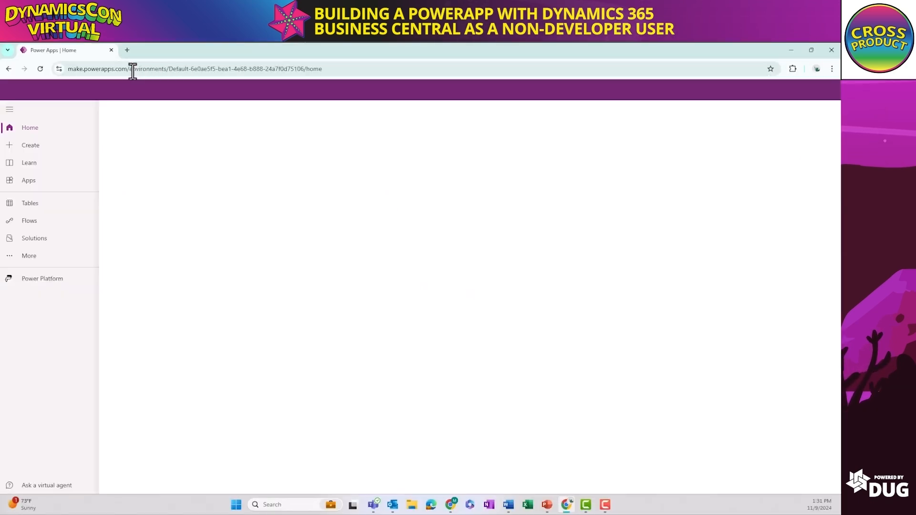
left_click(39, 147)
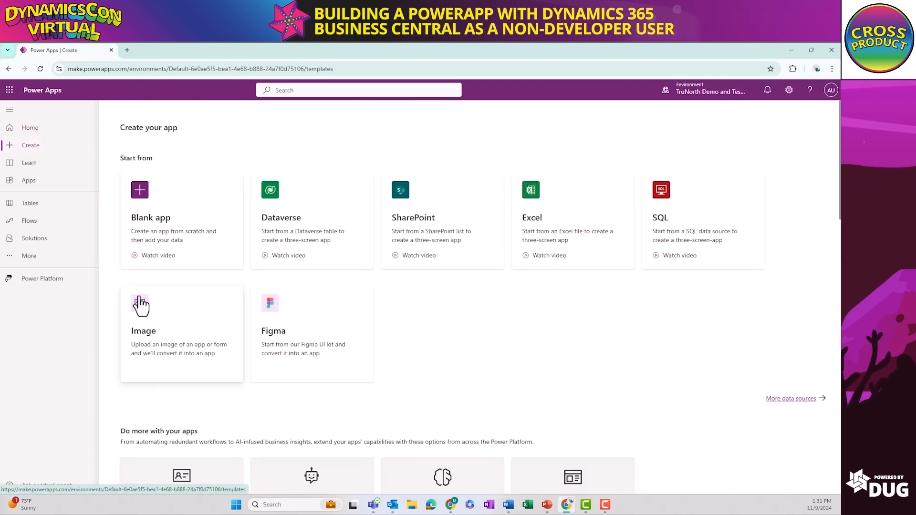
left_click(153, 326)
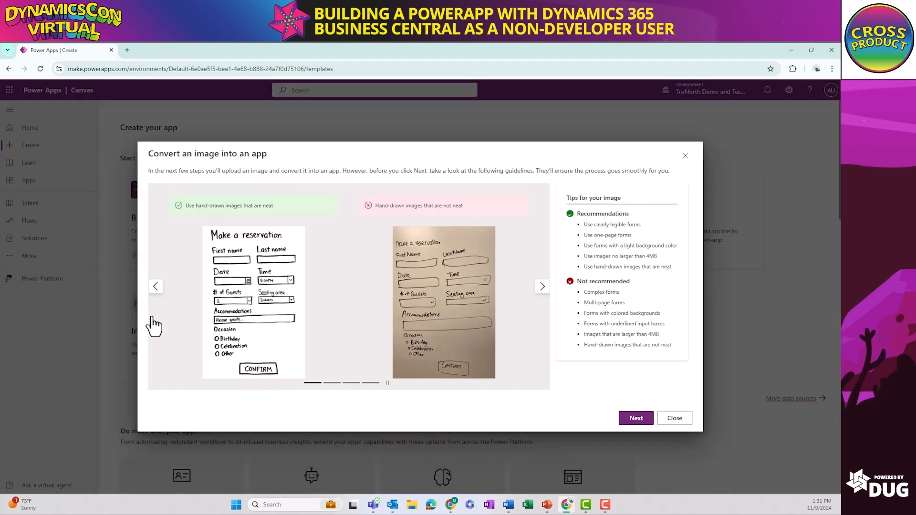
left_click(636, 418)
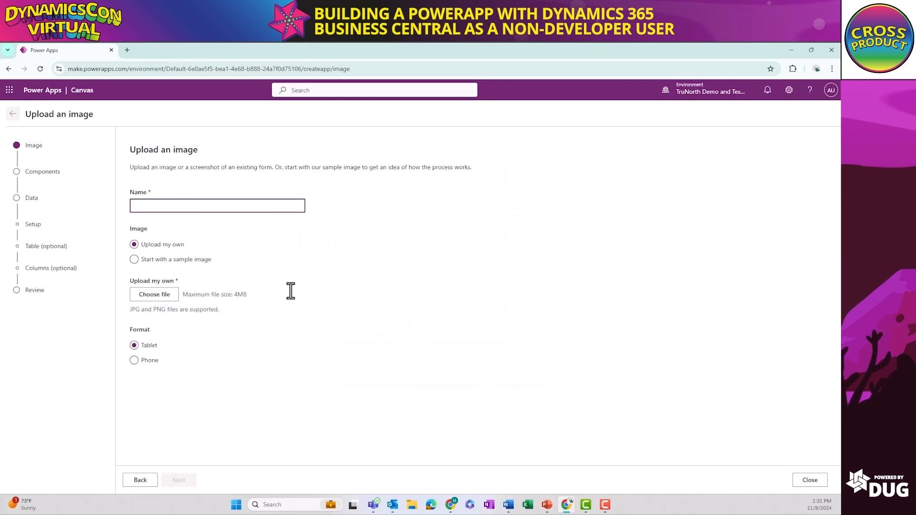
Name the app Contacts Template, upload the Image (1) file from Downloads and continue to the component tagging
type("Conta")
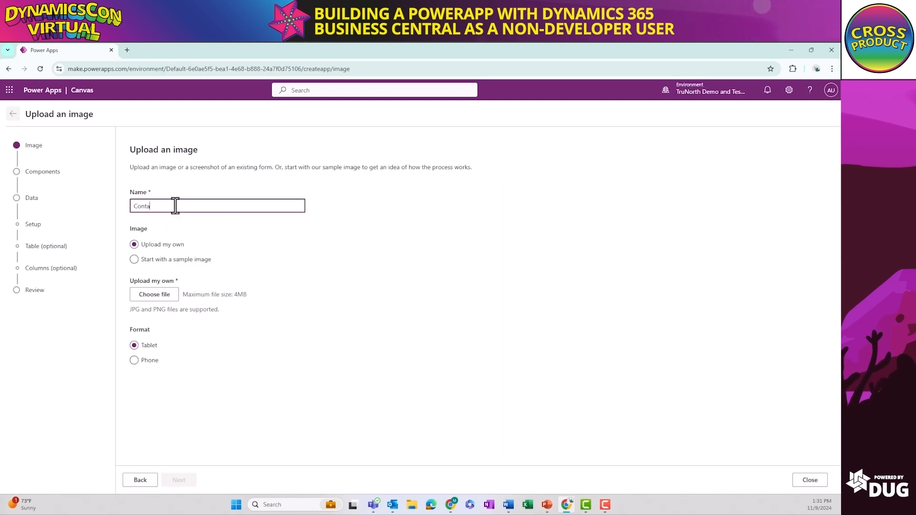
type("cts Template")
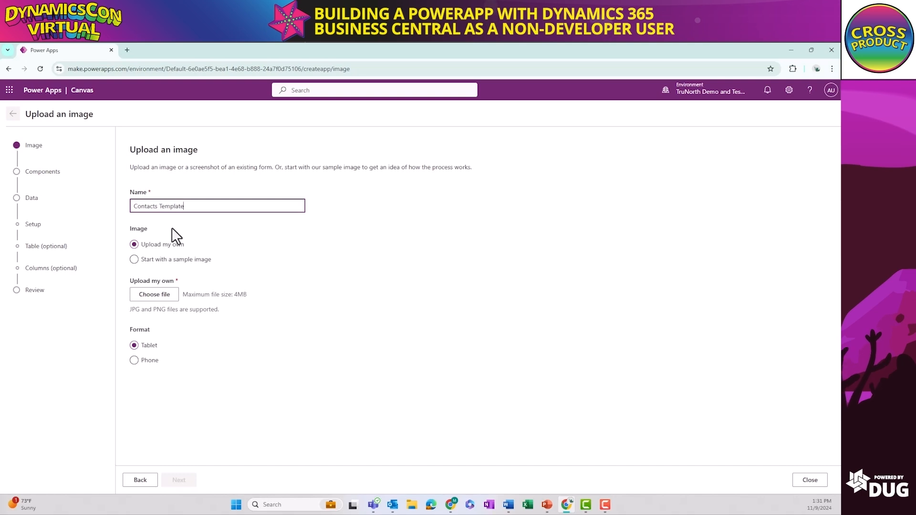
left_click(168, 297)
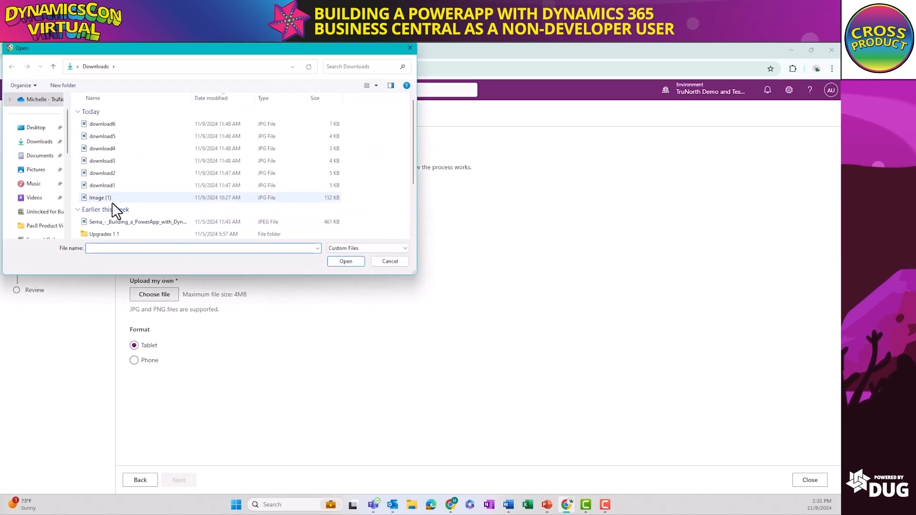
left_click(111, 202)
double_click(112, 202)
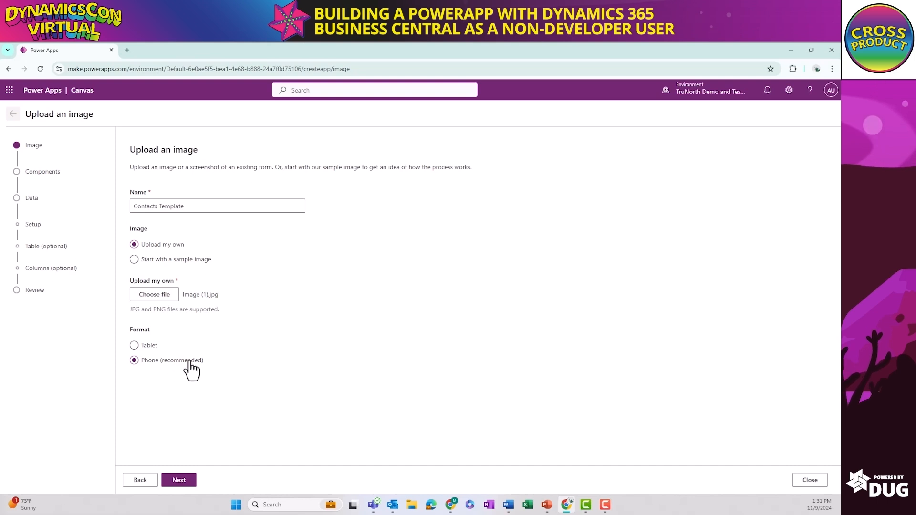
left_click(185, 480)
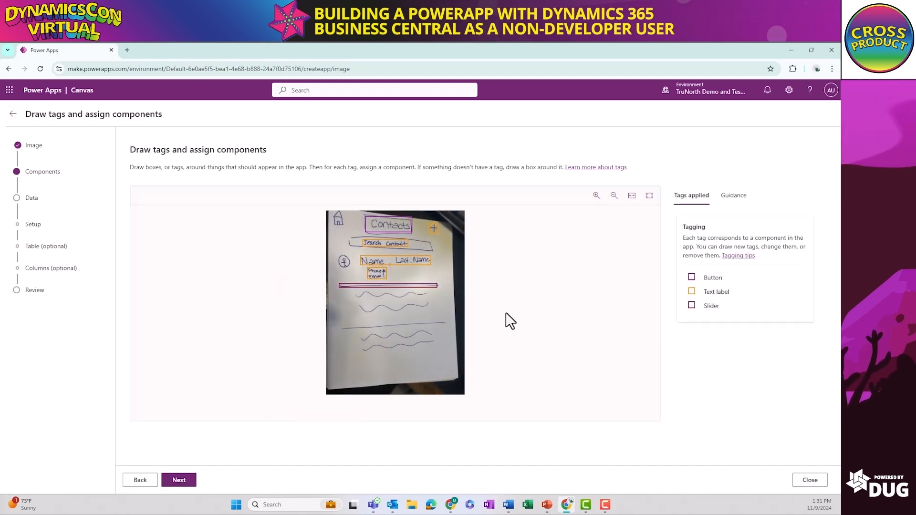
Change the tag on the Contacts heading in the sketch to a text label
mouse_move(385, 232)
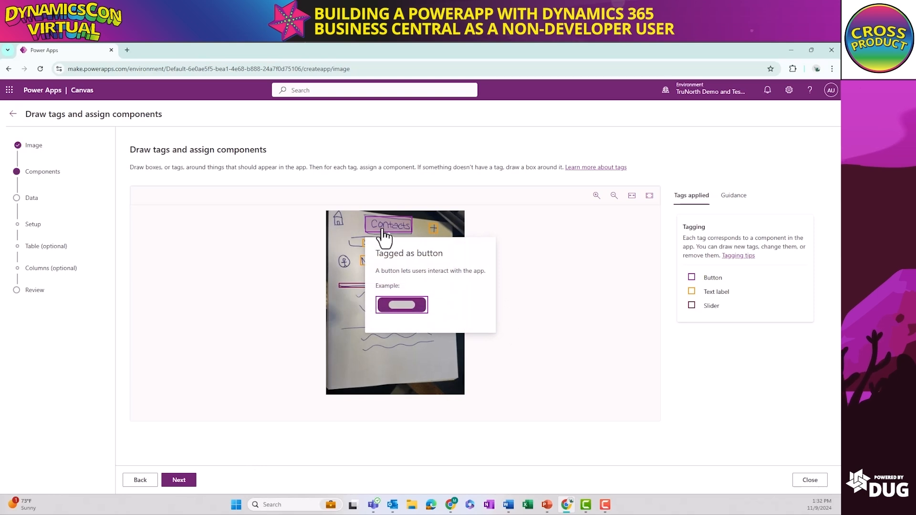
left_click(384, 234)
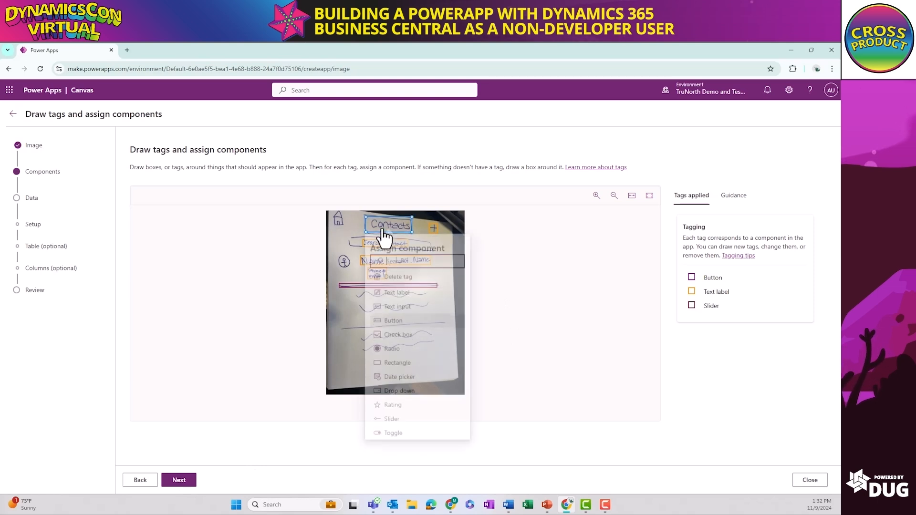
left_click(382, 297)
Assign the button component to the plus sign and to a new tag drawn around the house icon
left_click(432, 231)
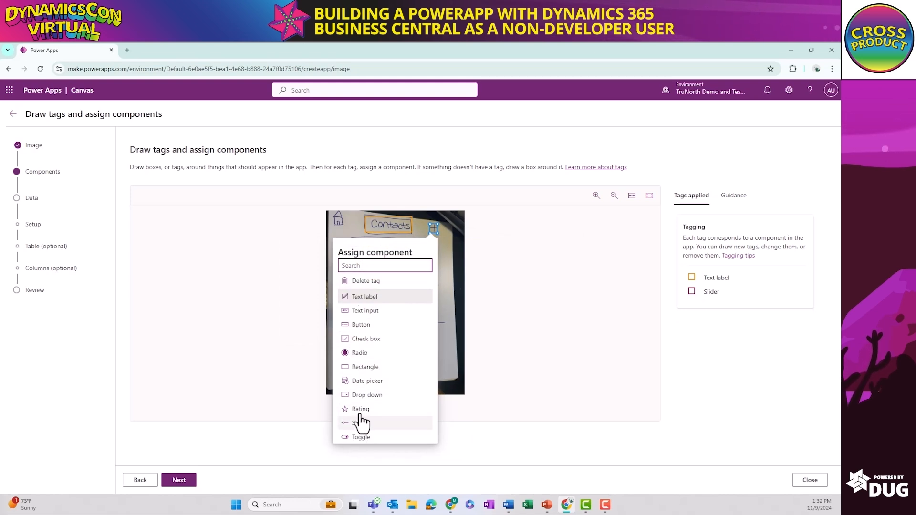
left_click(364, 325)
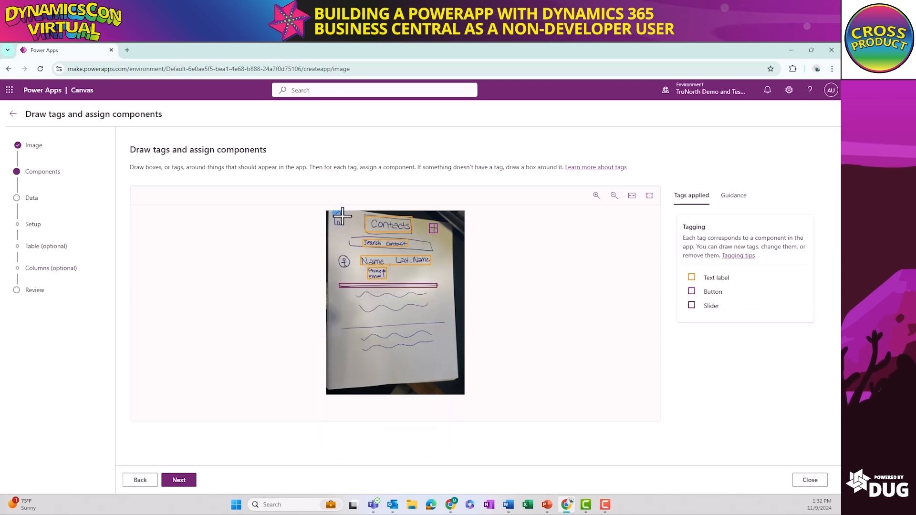
left_click_drag(346, 226, 346, 229)
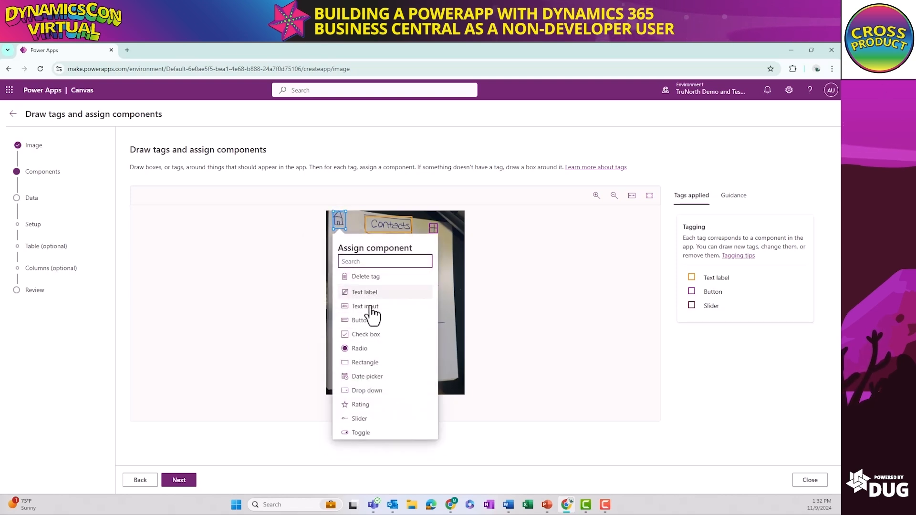
left_click(372, 320)
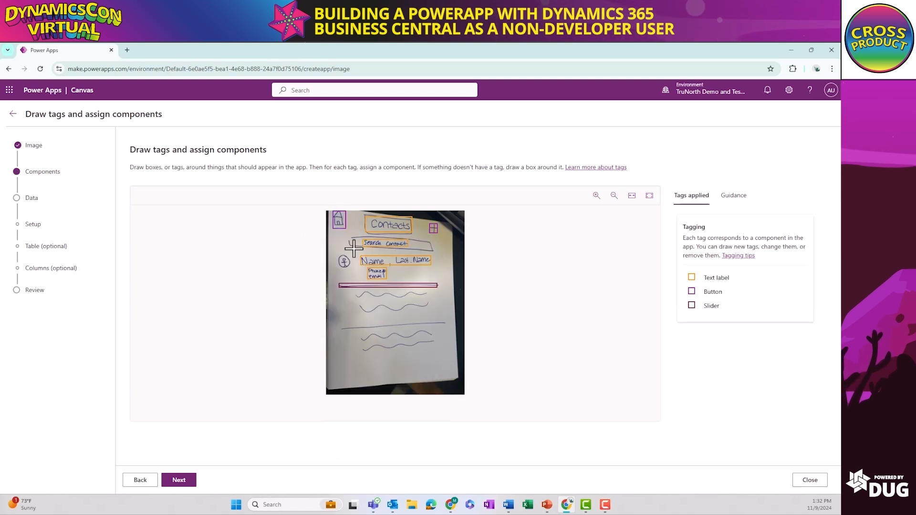
Change the Search Contact tag to a text input and delete the slider tag on the divider line
left_click(380, 248)
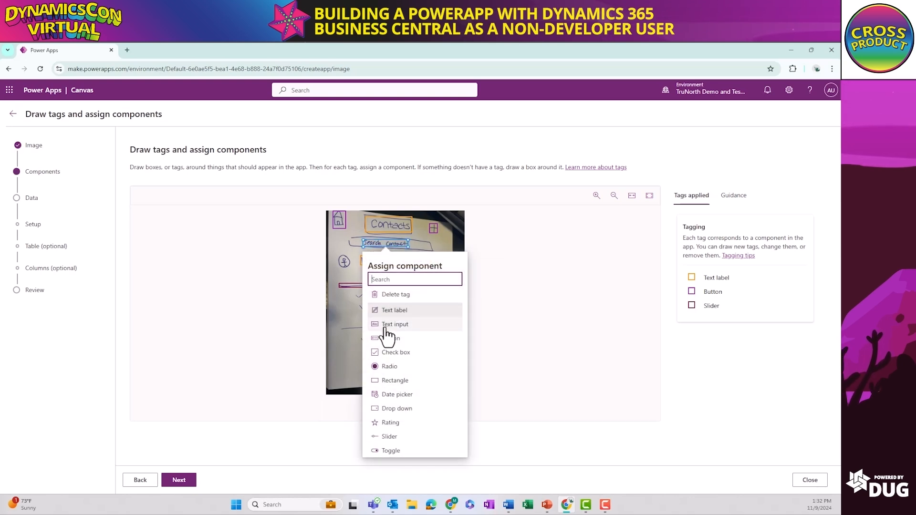
left_click(385, 268)
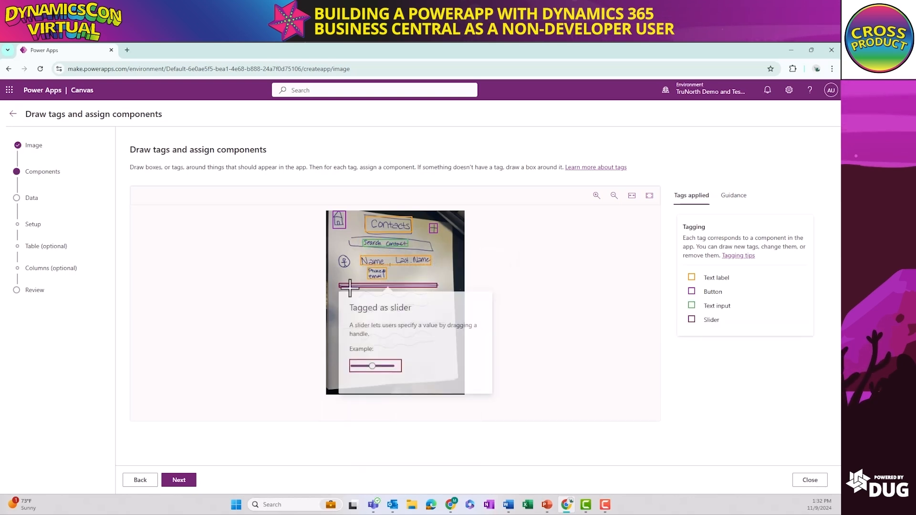
left_click(344, 296)
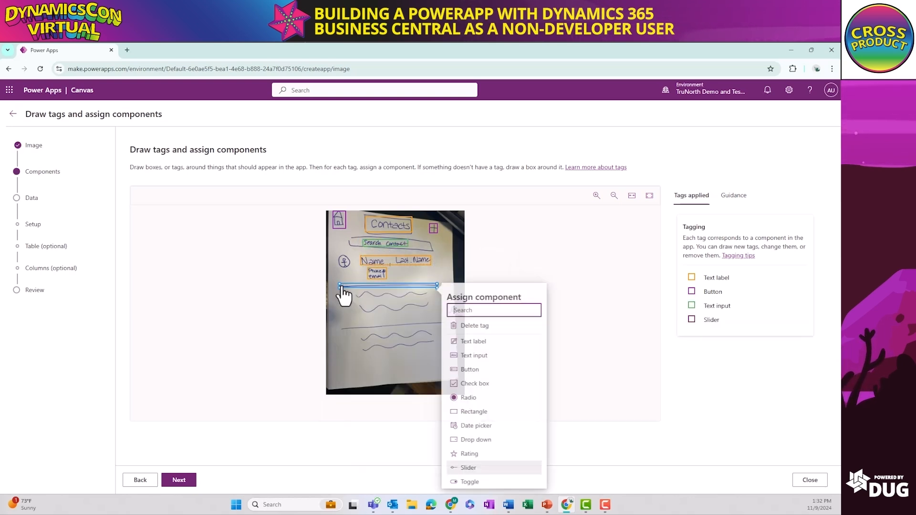
left_click(487, 327)
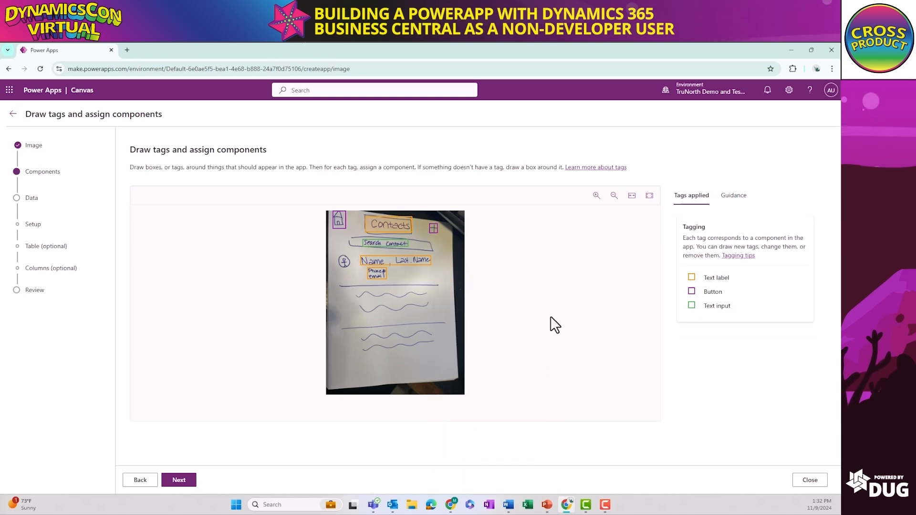
Accept the tags, skip the data setup for now and continue to generate the app
left_click(180, 481)
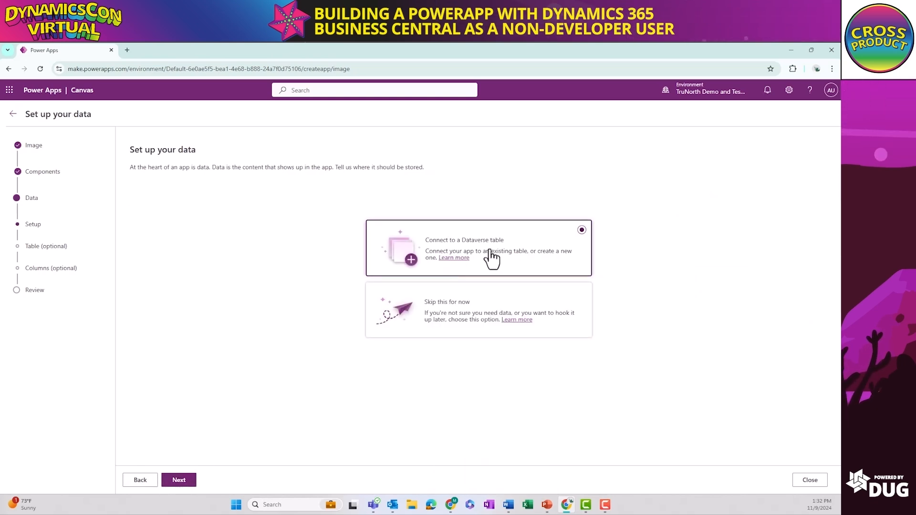
left_click(503, 300)
left_click(168, 482)
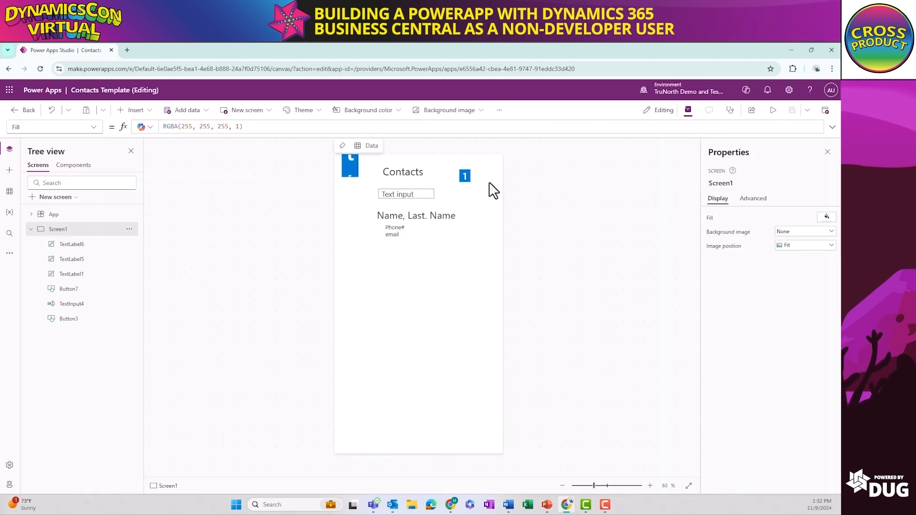
Inspect the generated buttons and the name and phone/email labels on Screen1
left_click(465, 175)
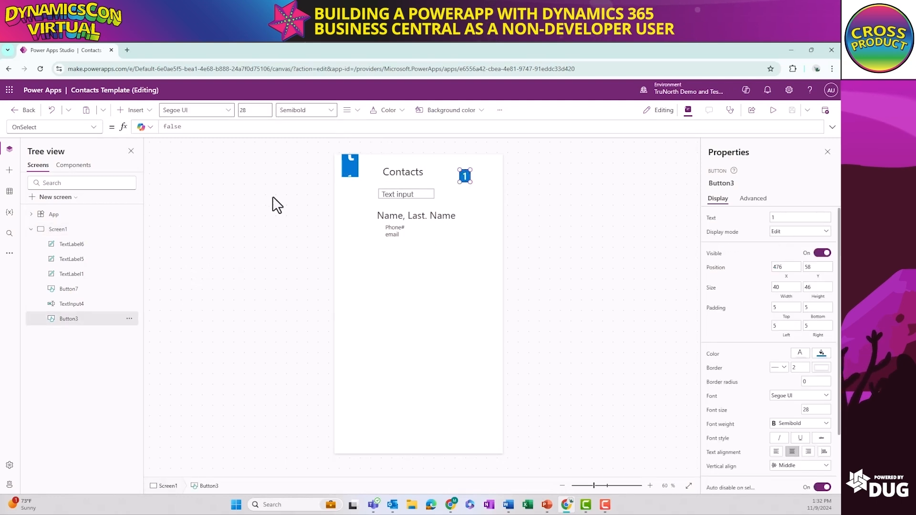
left_click(91, 290)
left_click(399, 227)
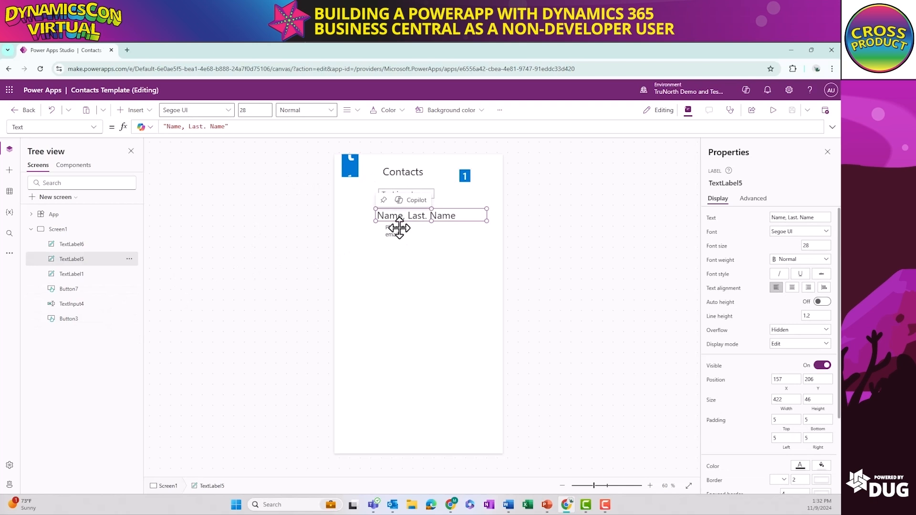
left_click(396, 234)
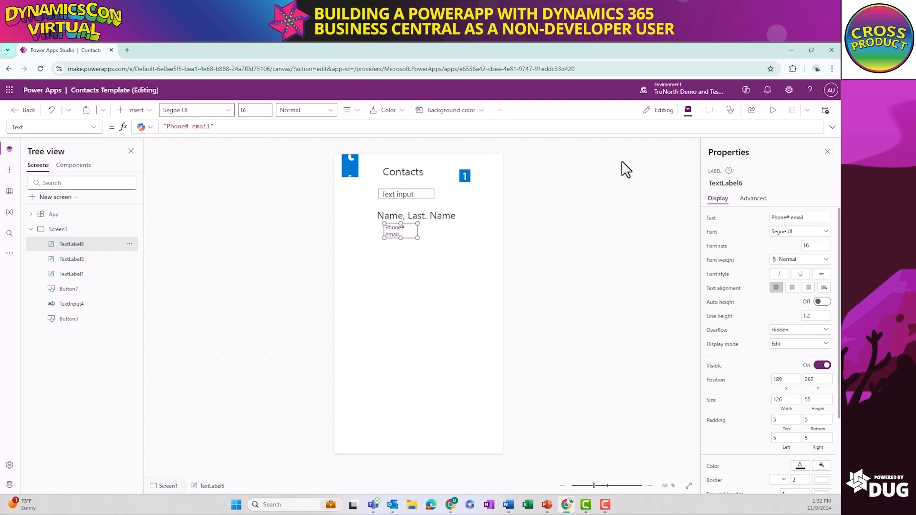
Leave the Contacts Template app and return to the Create your app page
left_click(22, 112)
left_click(477, 317)
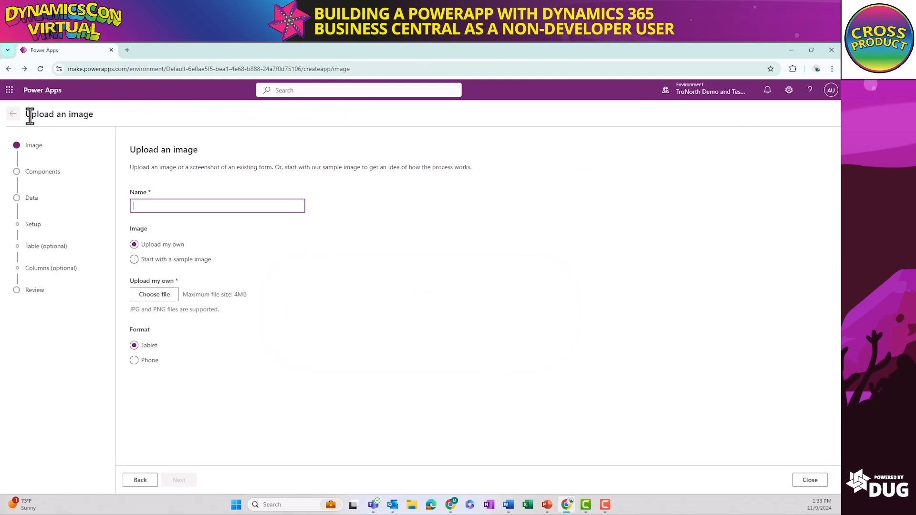
left_click(9, 68)
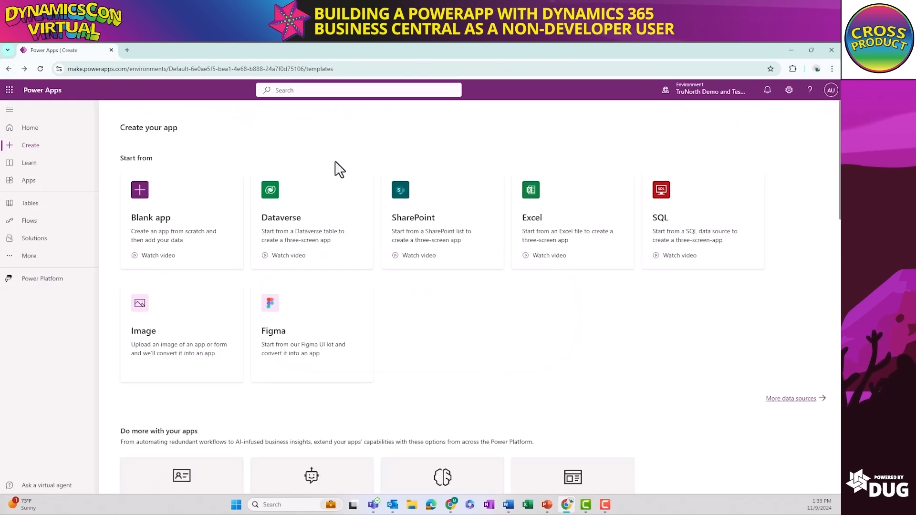
Create a blank canvas app named Conference Contact App in Tablet format
left_click(188, 227)
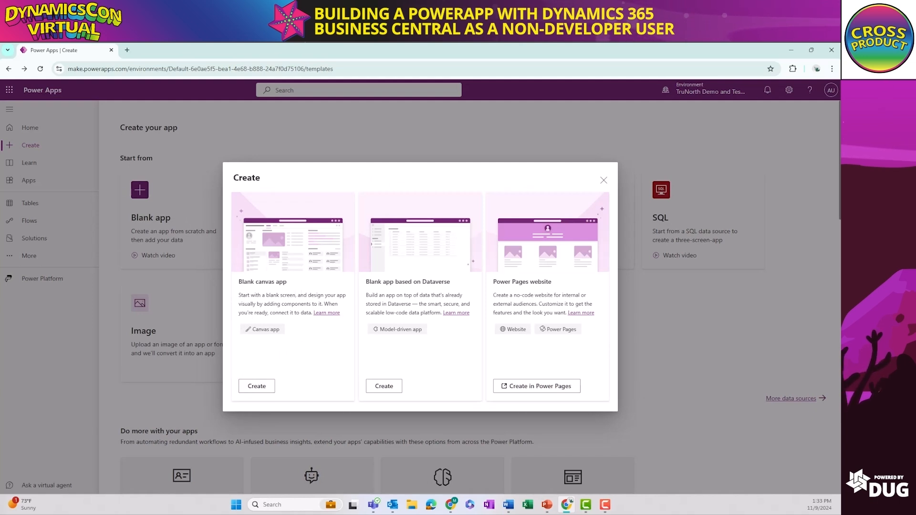
left_click(270, 388)
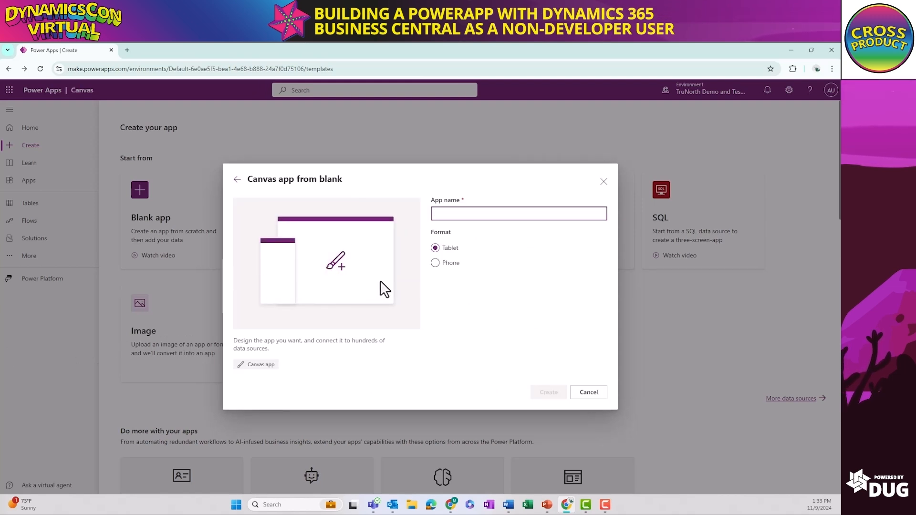
type("Cont")
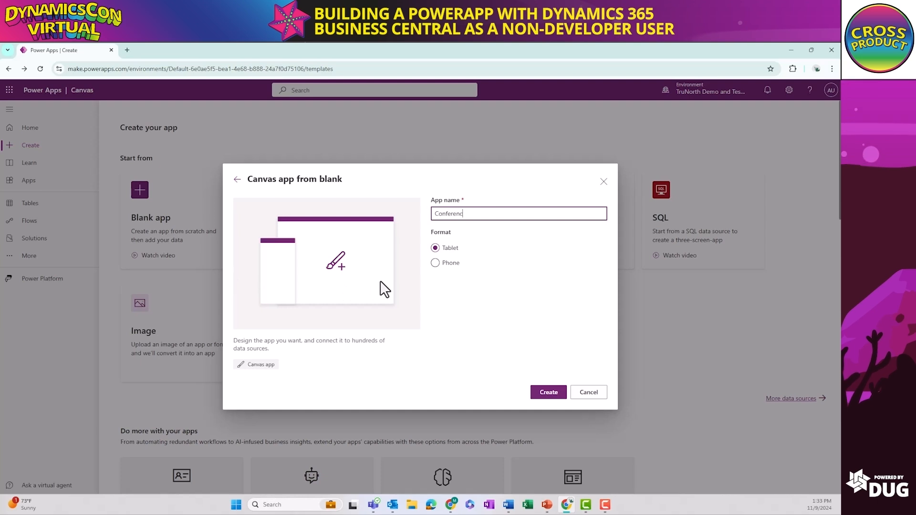
type("erence Contact App")
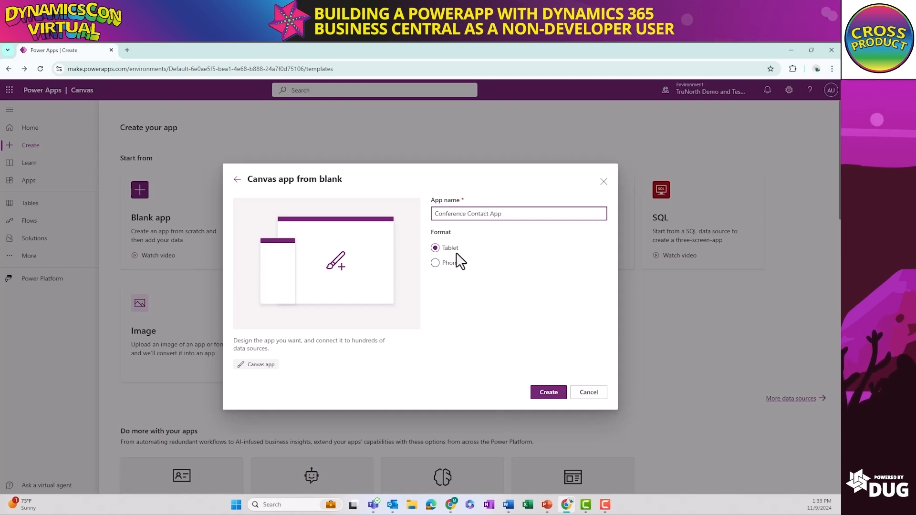
left_click(550, 393)
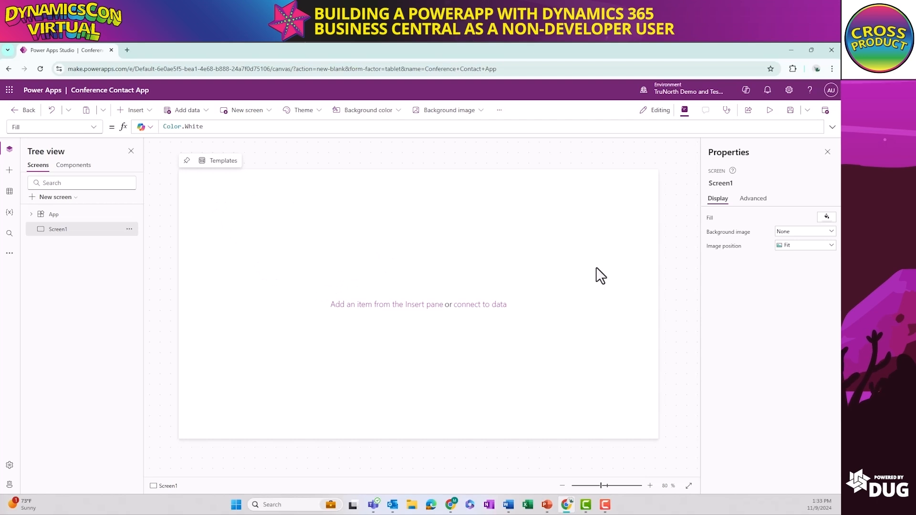
Search the data sources for business and choose the existing Dynamics 365 Business Central connection
left_click(9, 191)
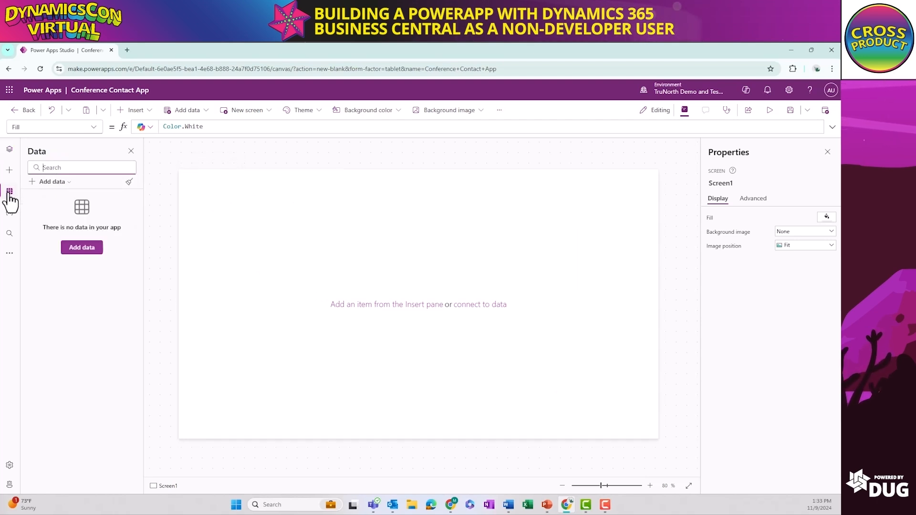
left_click(82, 249)
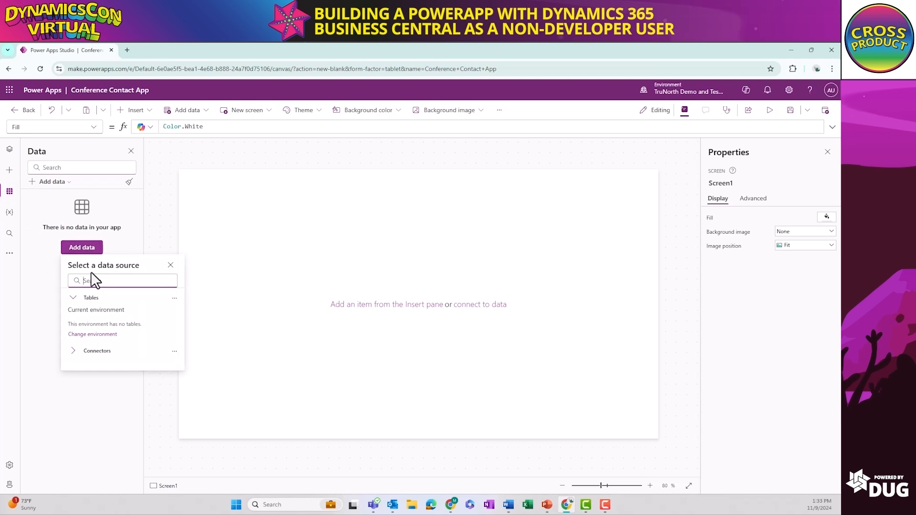
type("bu")
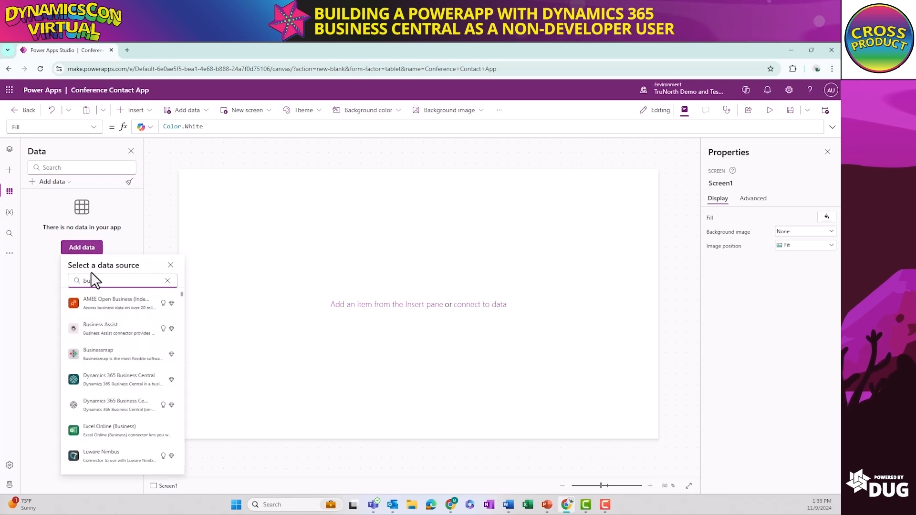
type("siness")
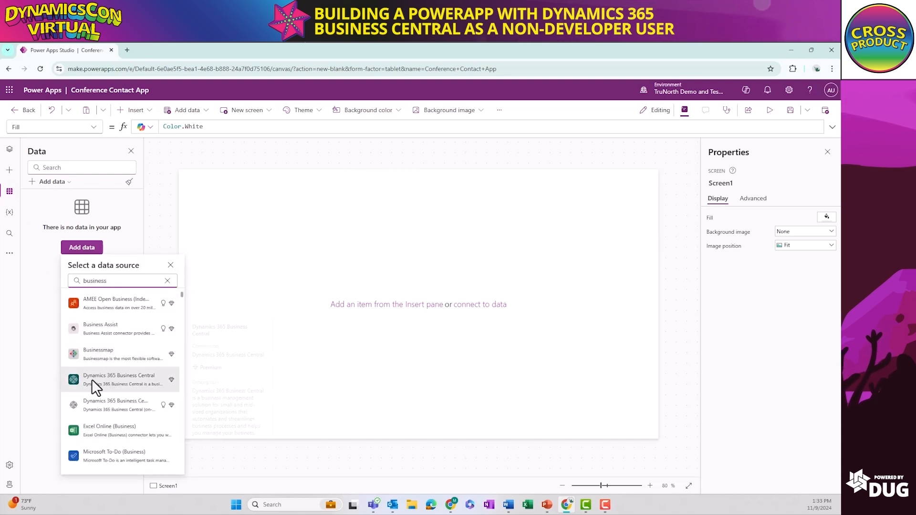
left_click(144, 408)
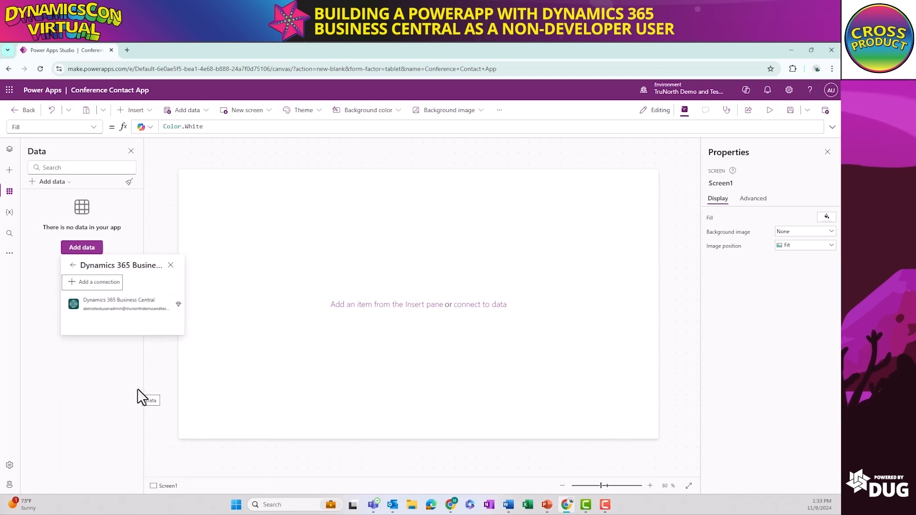
left_click(107, 309)
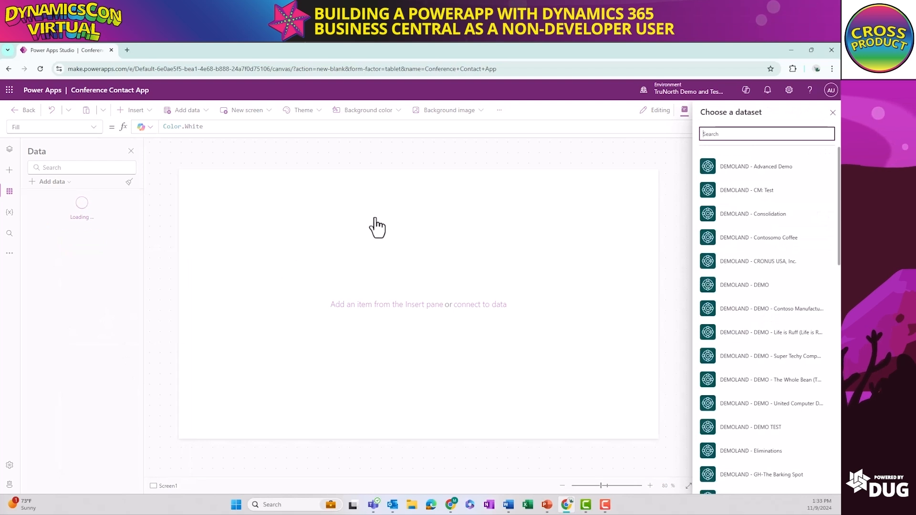
Choose the SANDBOX_2024WAVE2 - CRONUS USA, Inc. dataset for the Business Central connection
left_click_drag(838, 177, 836, 266)
scroll(836, 266, "down", 10)
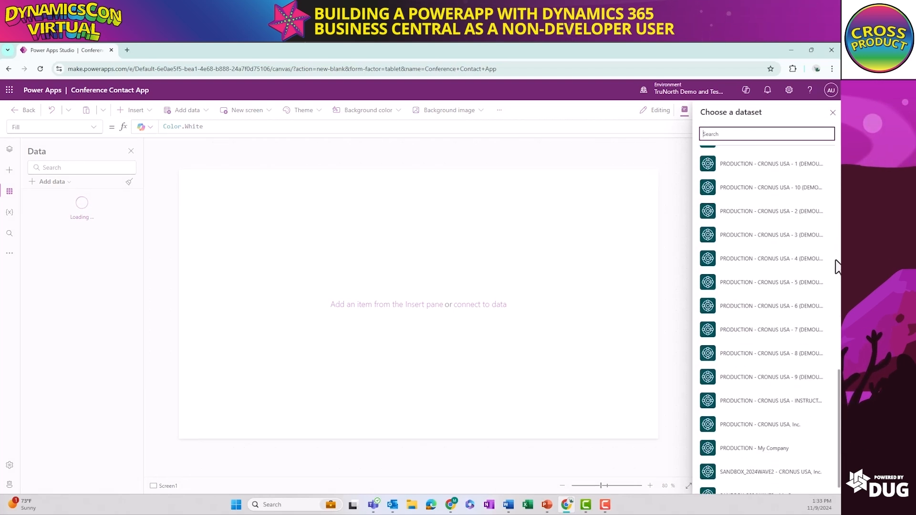
left_click(738, 465)
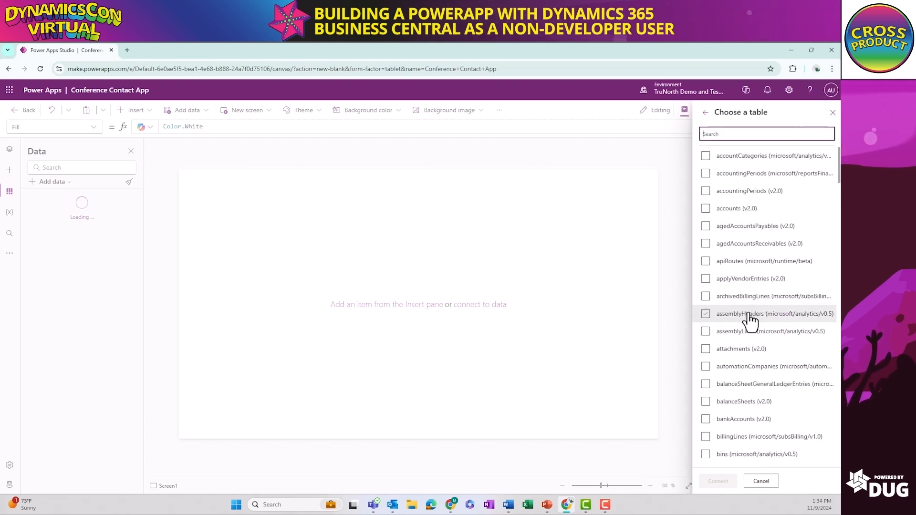
Filter the tables by conta, try including contactsInformation and customerContacts, and connect only the contacts (v2.0) table to the app
left_click(748, 349)
scroll(747, 353, "down", 6)
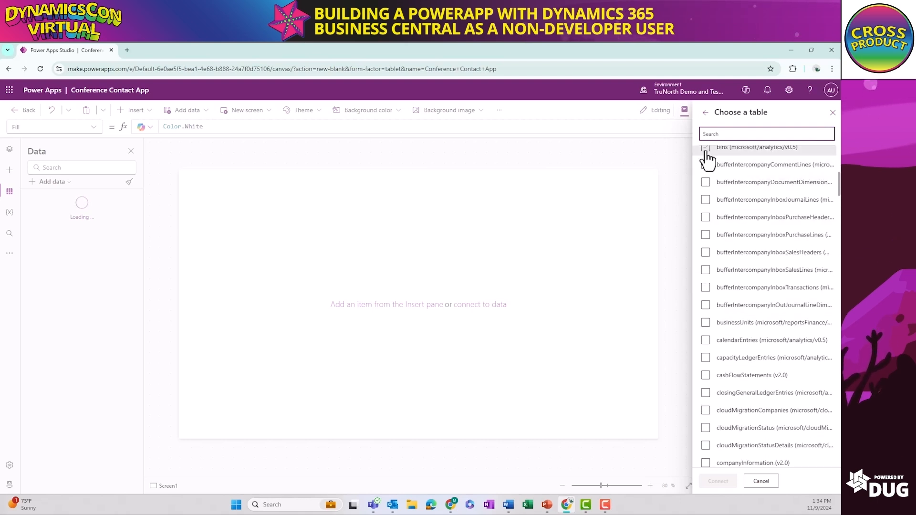
type("cont")
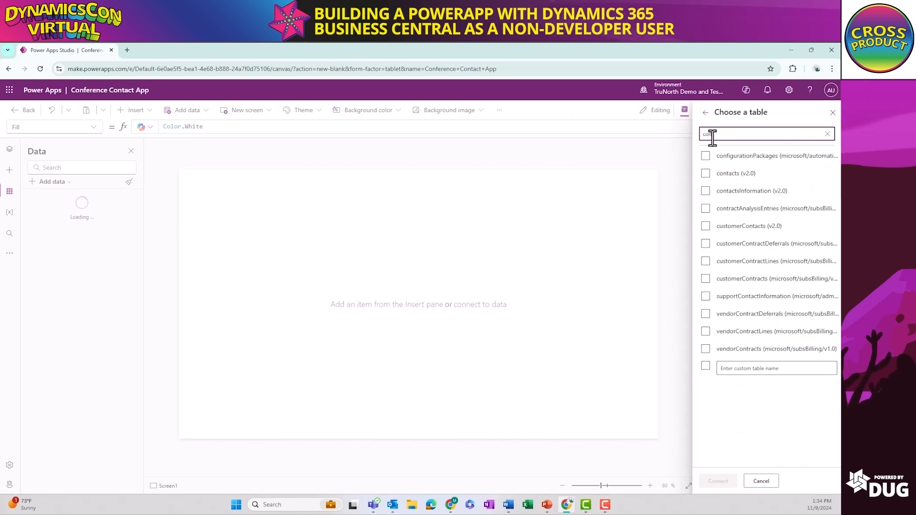
type("a")
left_click(706, 156)
left_click(706, 174)
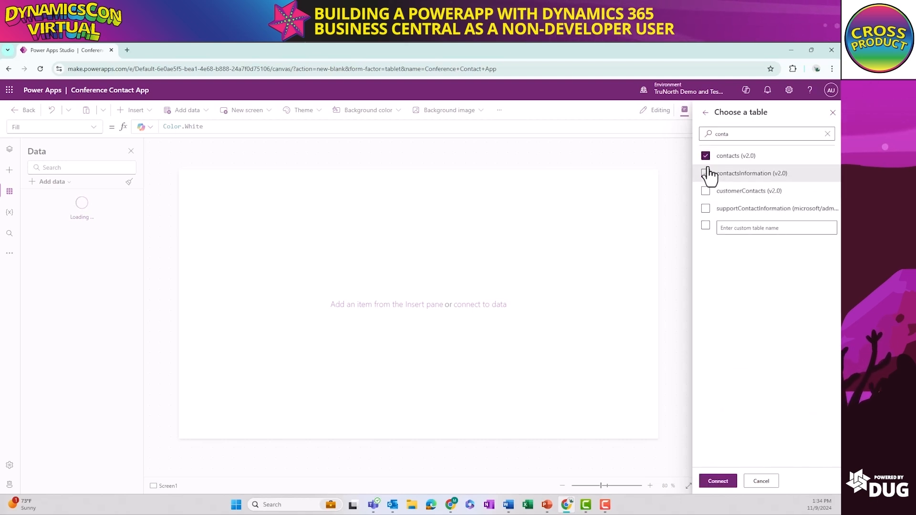
left_click(706, 191)
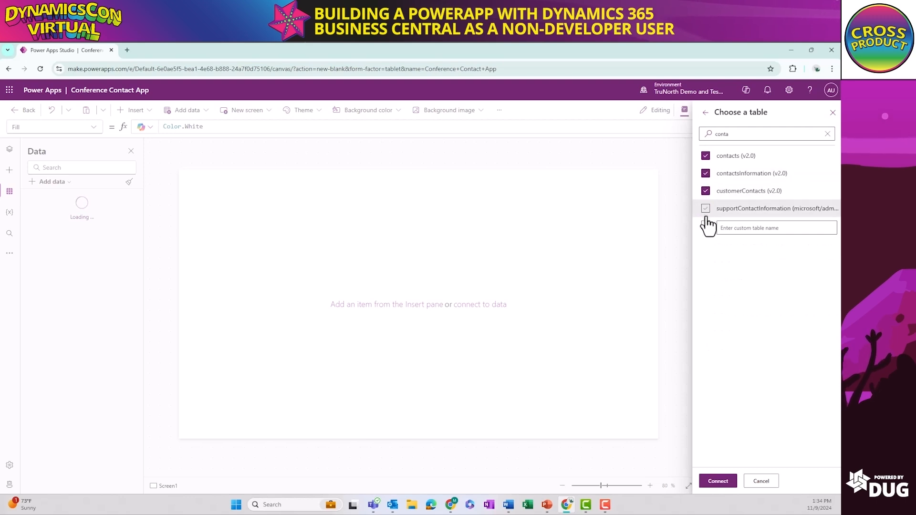
left_click(706, 191)
left_click(705, 173)
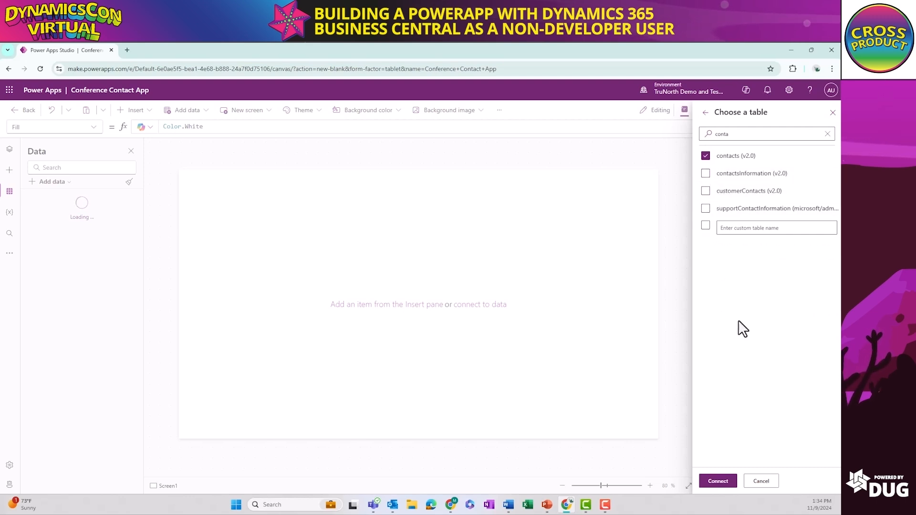
left_click(717, 483)
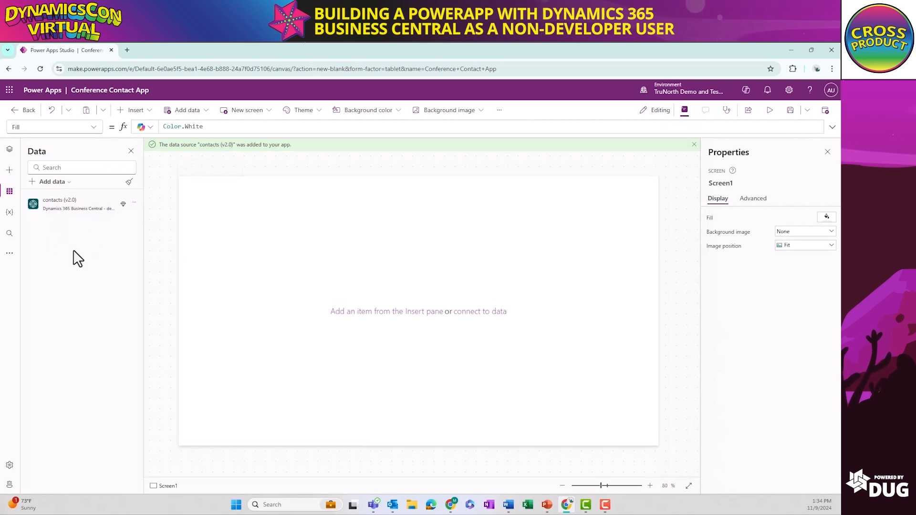
Examine the available templates for a new screen without adding one
left_click(9, 149)
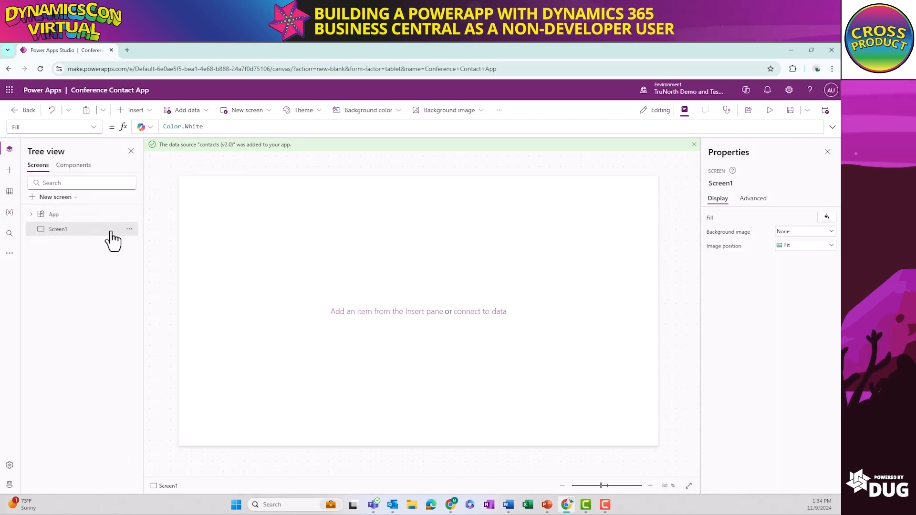
left_click(69, 198)
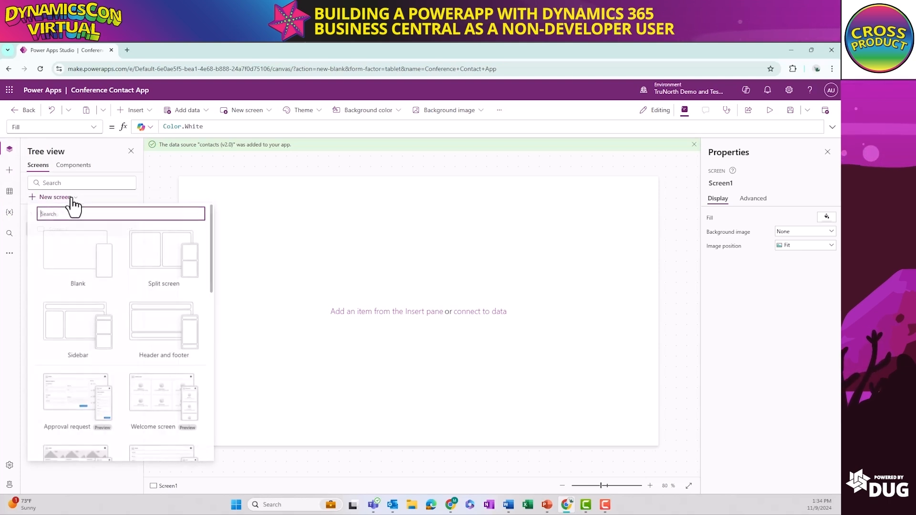
scroll(180, 300, "down", 2)
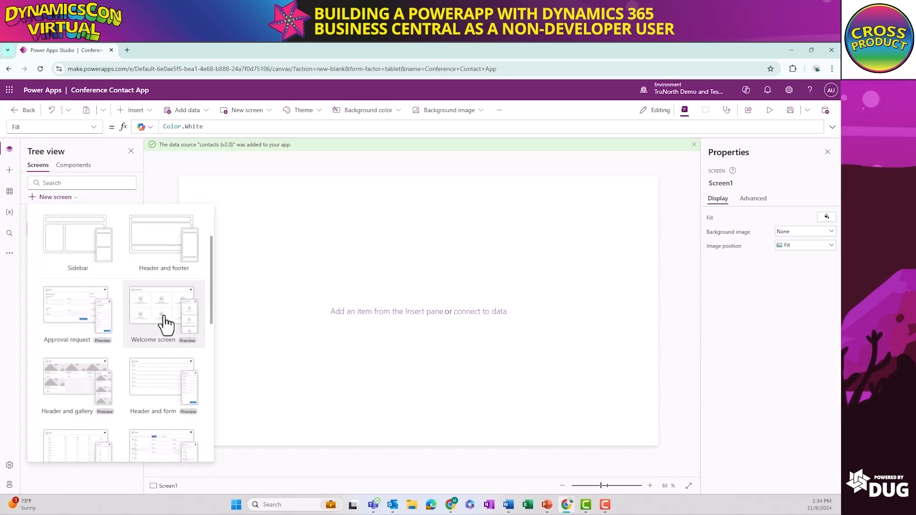
scroll(180, 396, "down", 3)
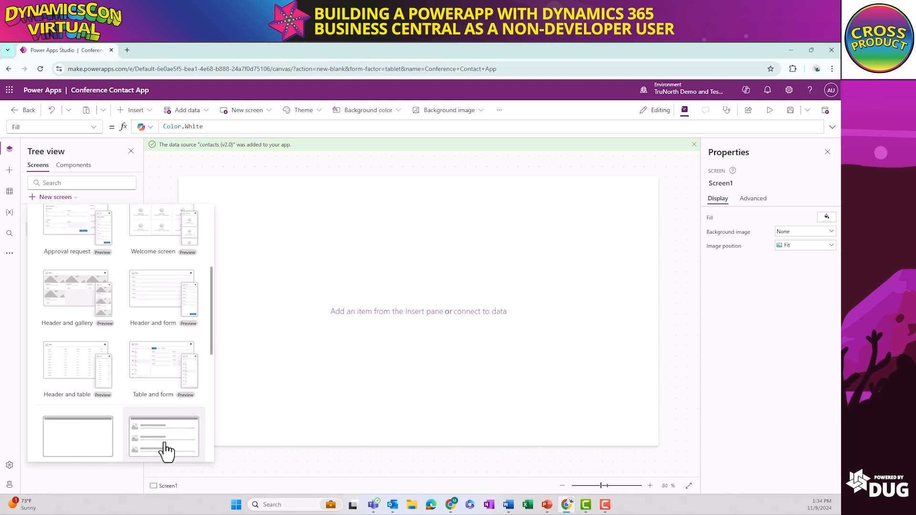
scroll(164, 450, "down", 5)
scroll(162, 446, "down", 1)
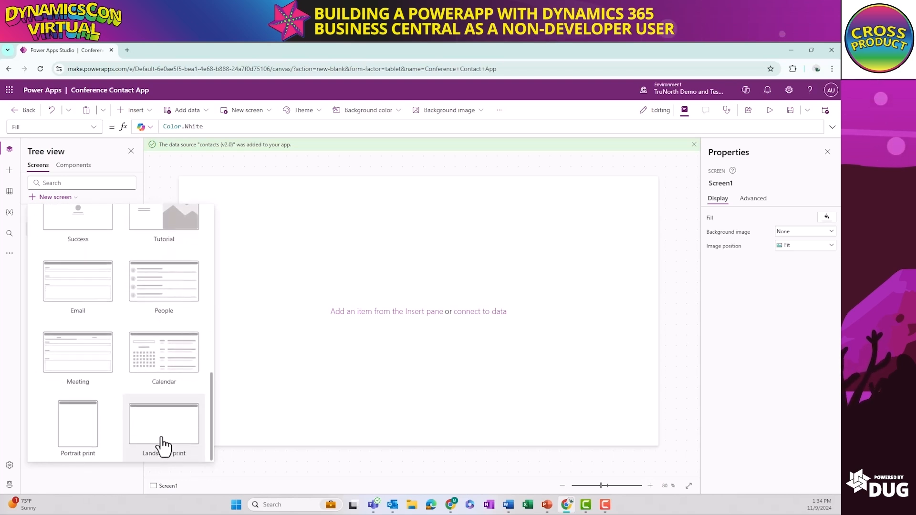
scroll(161, 446, "up", 3)
scroll(161, 446, "up", 10)
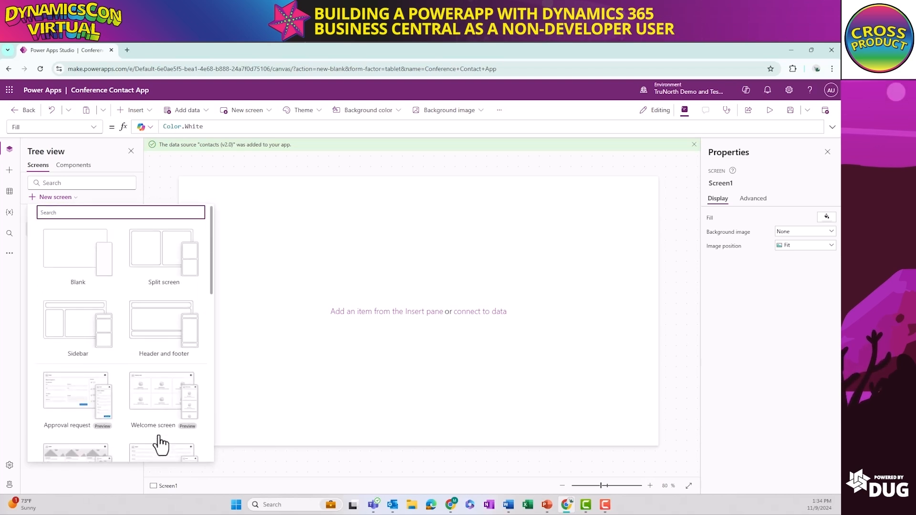
left_click(141, 166)
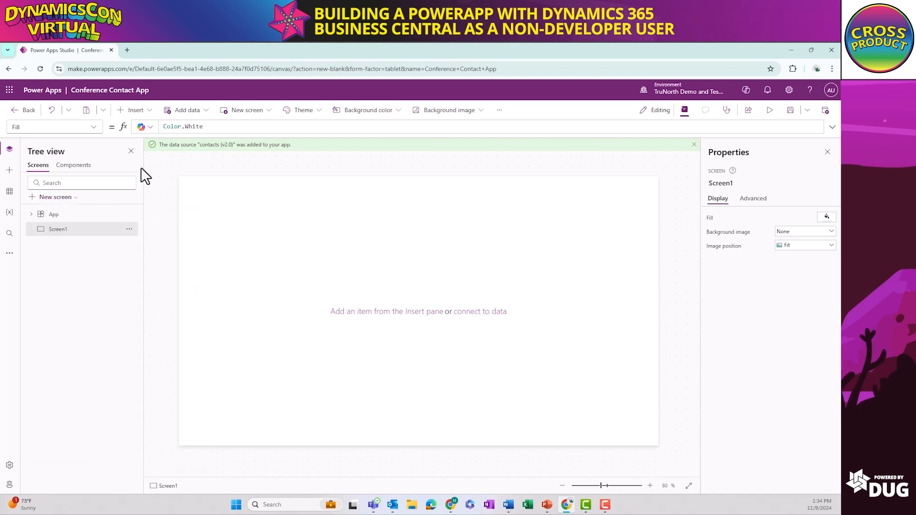
Rename Screen1 as Screen_ContactListPage
right_click(58, 235)
left_click(80, 272)
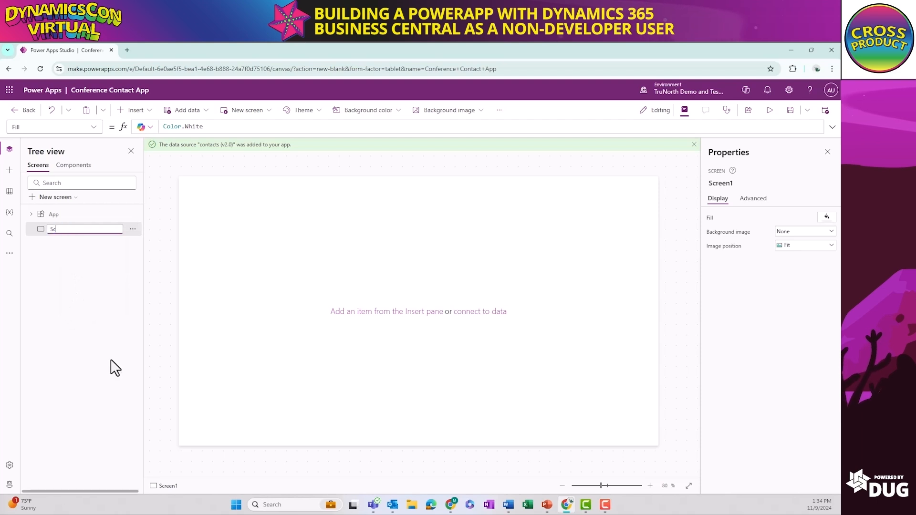
type("_Cont")
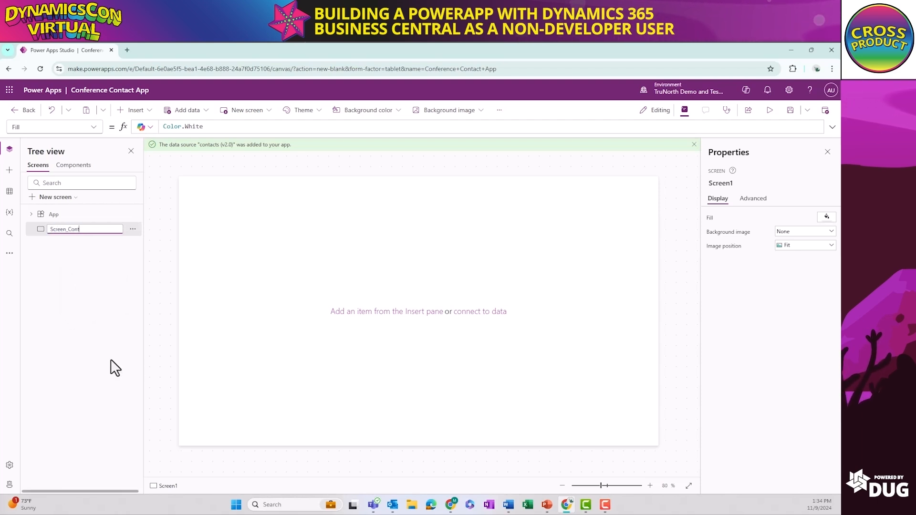
type("actListPage")
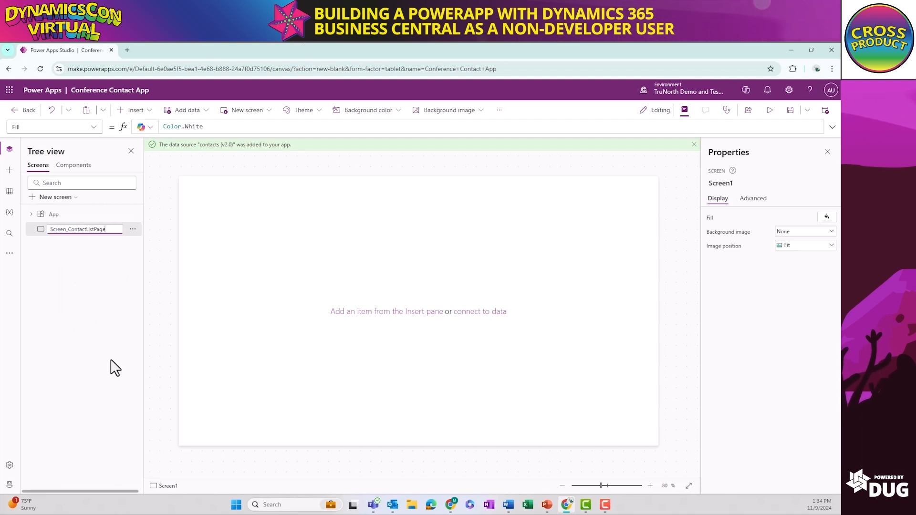
key("Return")
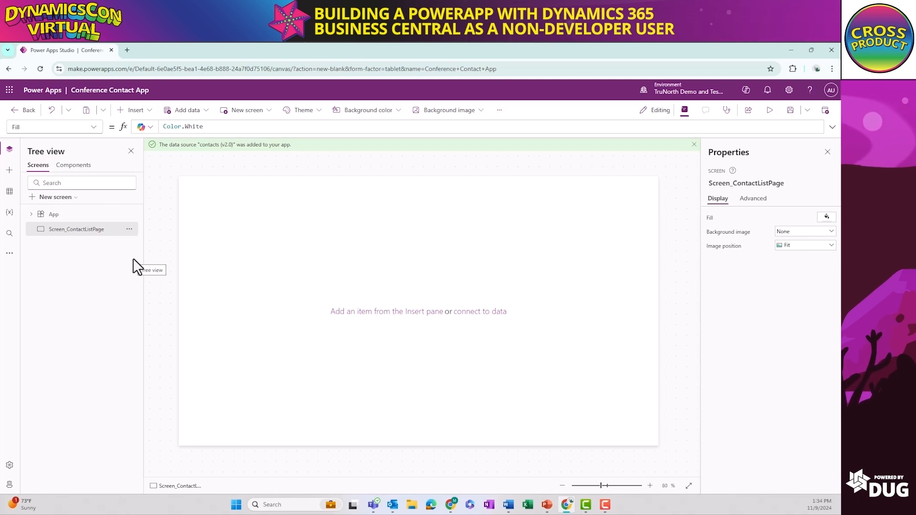
Add a second blank screen and name it Screen_EditContact
left_click(64, 199)
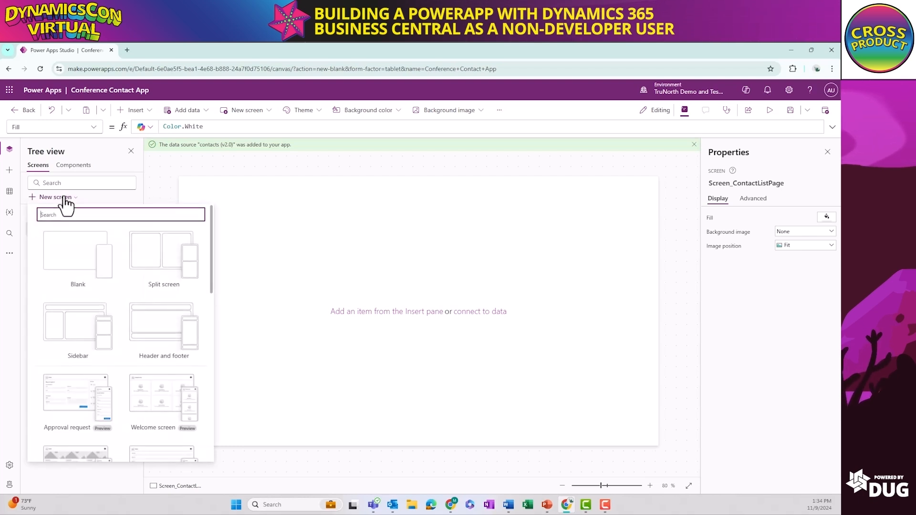
left_click(79, 246)
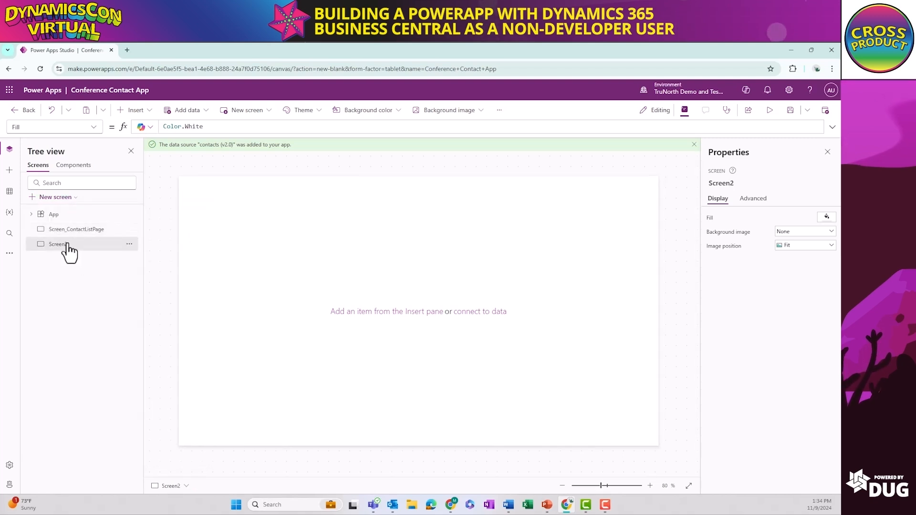
right_click(67, 245)
left_click(92, 323)
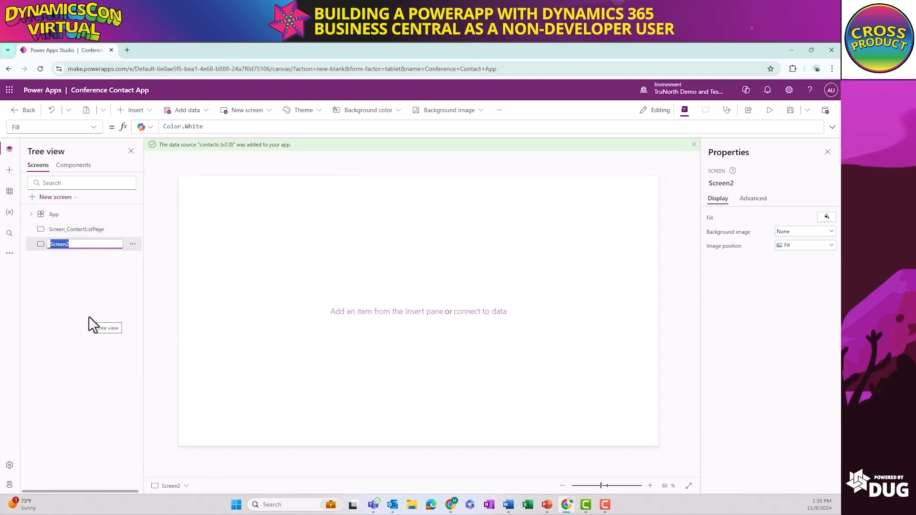
type("Screen")
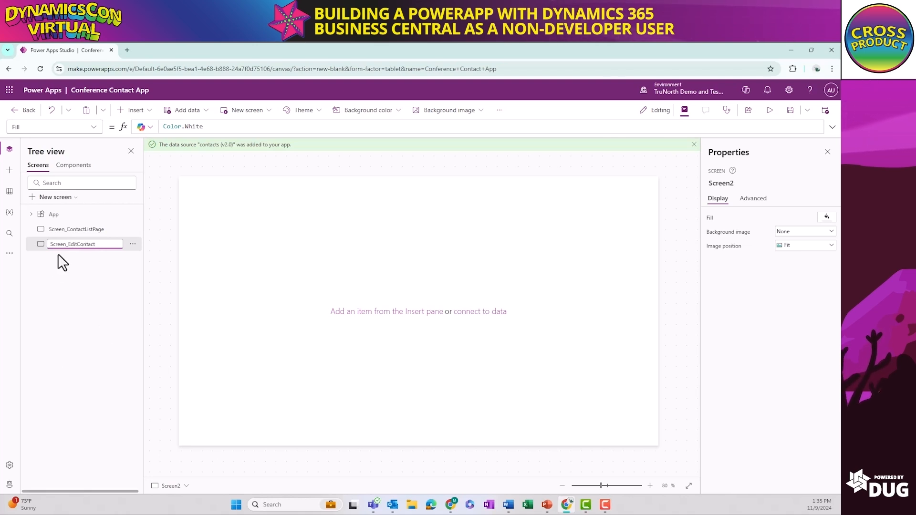
type("_EditContact")
Add a third blank screen and name it Screen_AddContact
left_click(65, 198)
left_click(74, 252)
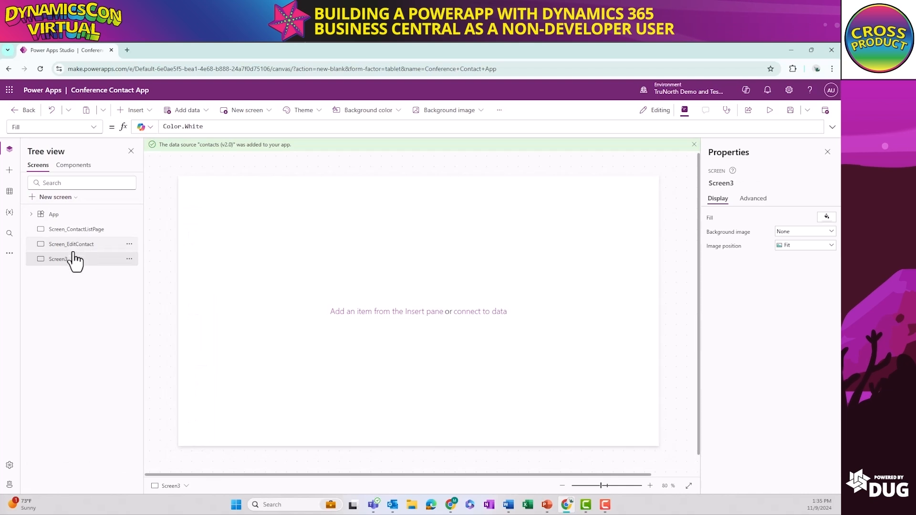
right_click(74, 262)
left_click(102, 353)
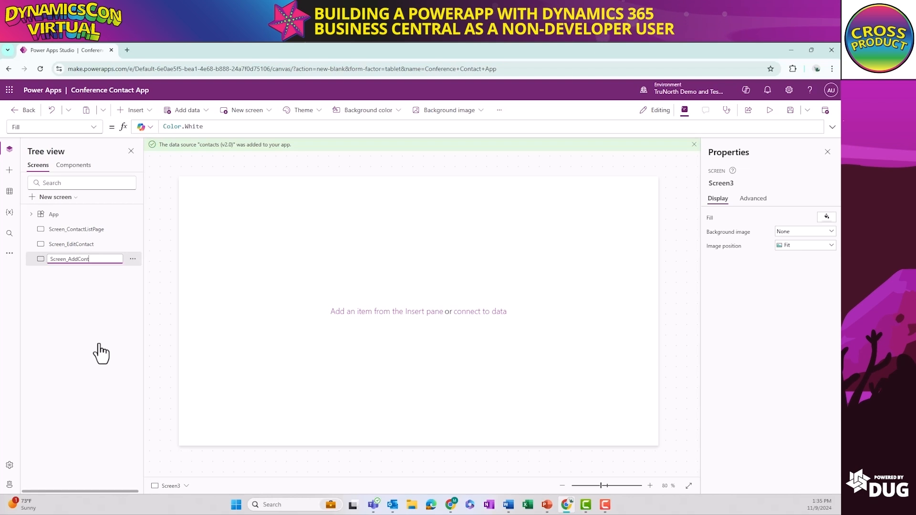
type("Screen_AddContact")
key("Return")
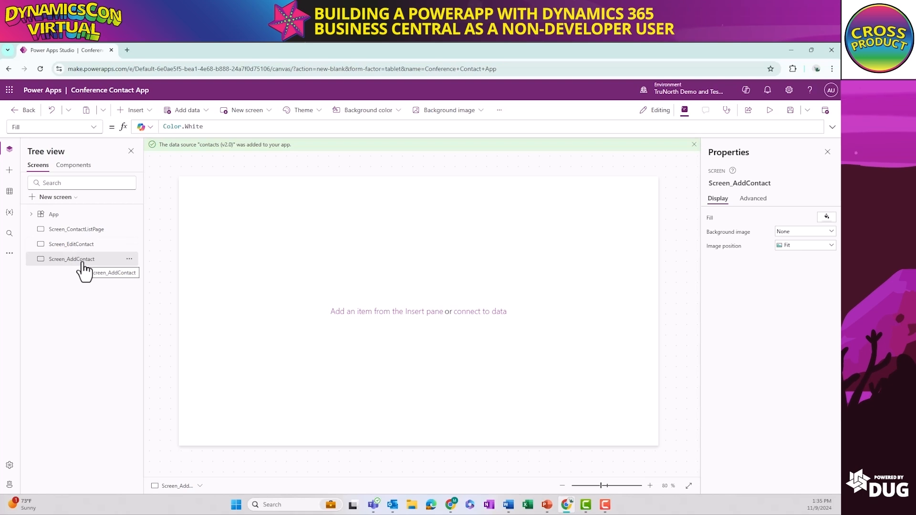
Add a new screen from the Success template and name it Screen_SubmitSuccess
left_click(47, 198)
scroll(88, 372, "down", 6)
scroll(81, 372, "down", 3)
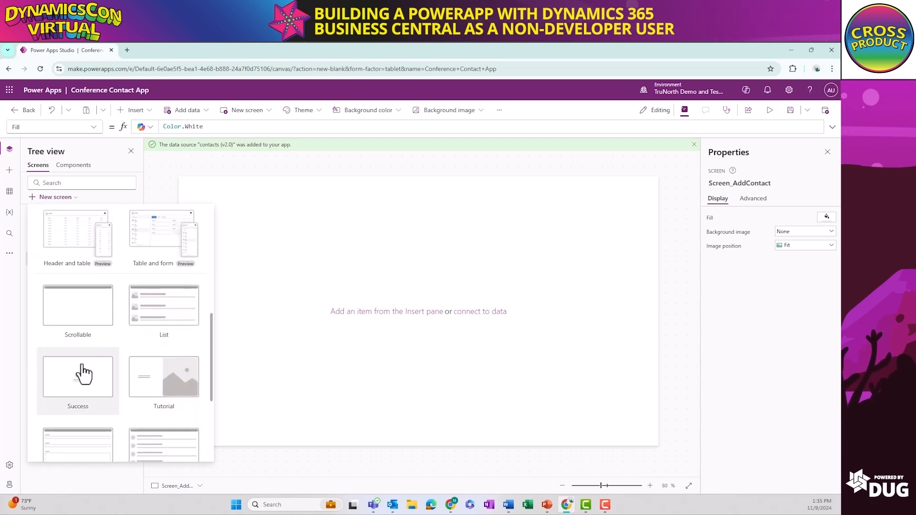
left_click(78, 347)
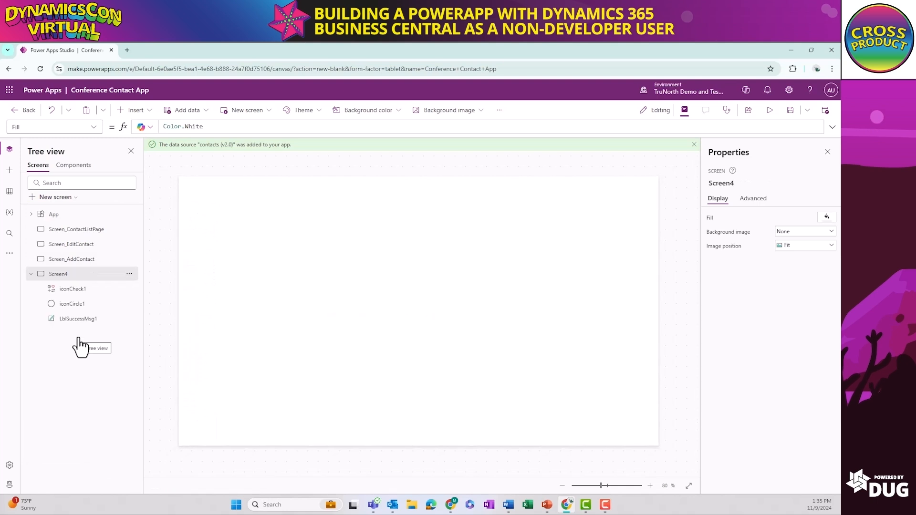
right_click(61, 275)
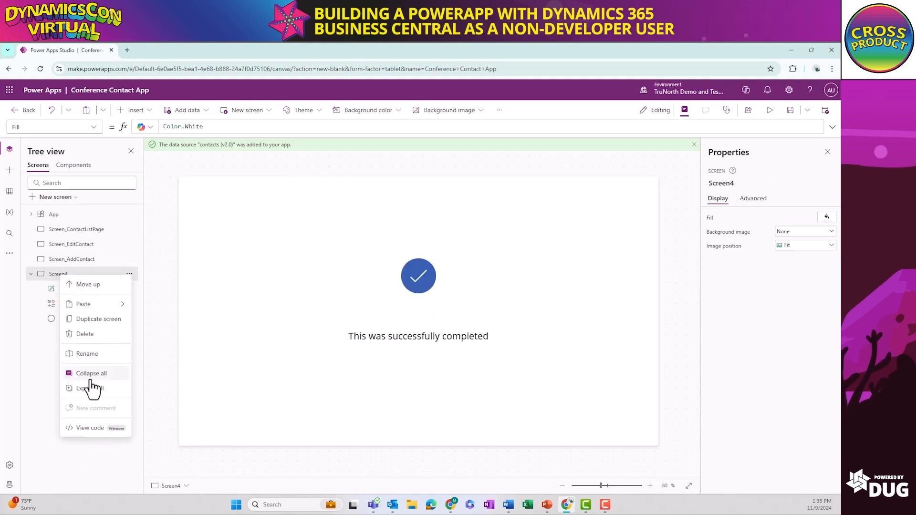
left_click(90, 353)
type("Screen_SubmitSuccess")
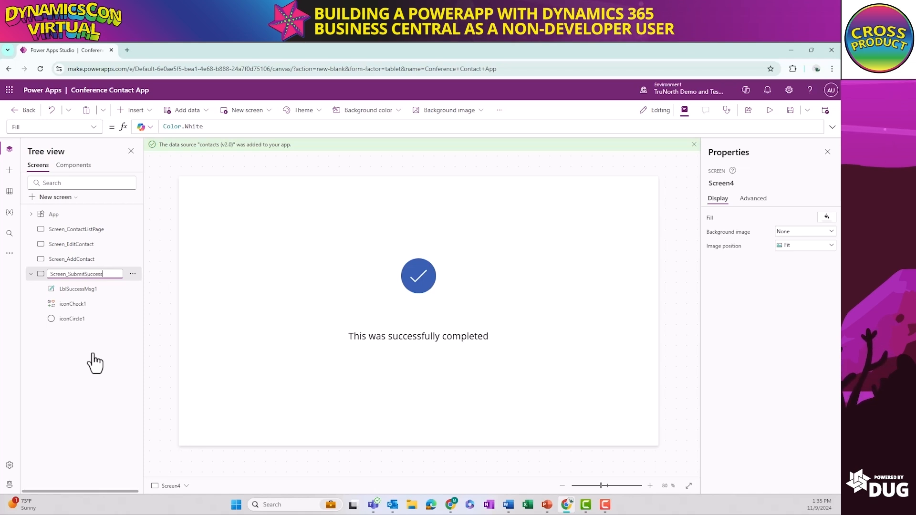
key("Return")
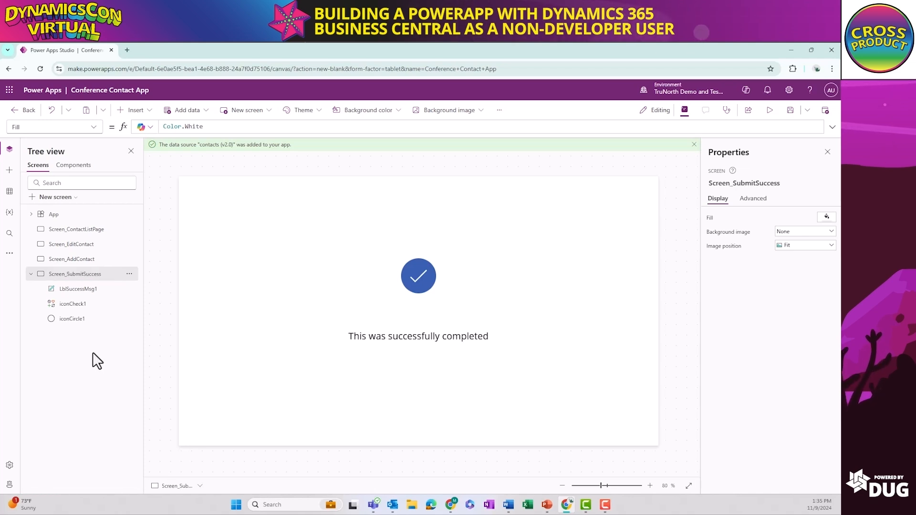
Try several themes such as Lavender and Aqua, apply Dune to the app, and check it on the other screens
left_click(72, 230)
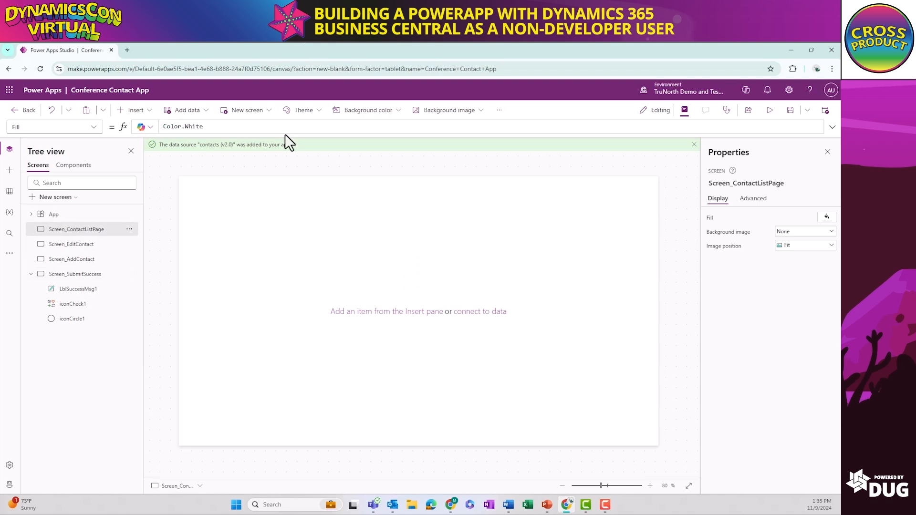
left_click(305, 110)
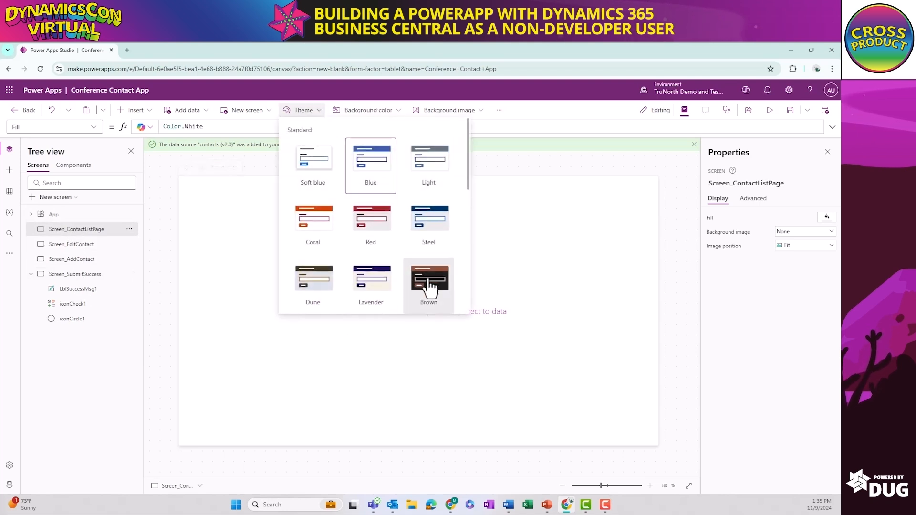
scroll(427, 286, "down", 2)
left_click(373, 205)
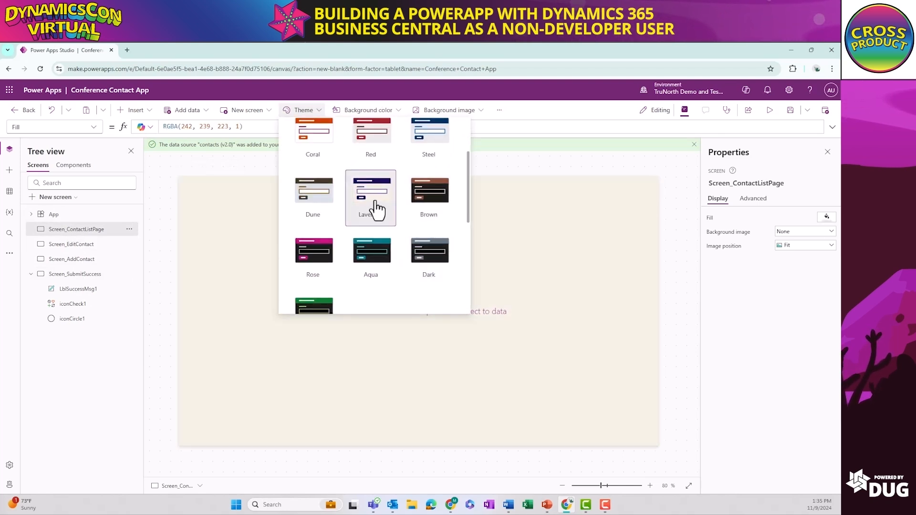
left_click(305, 198)
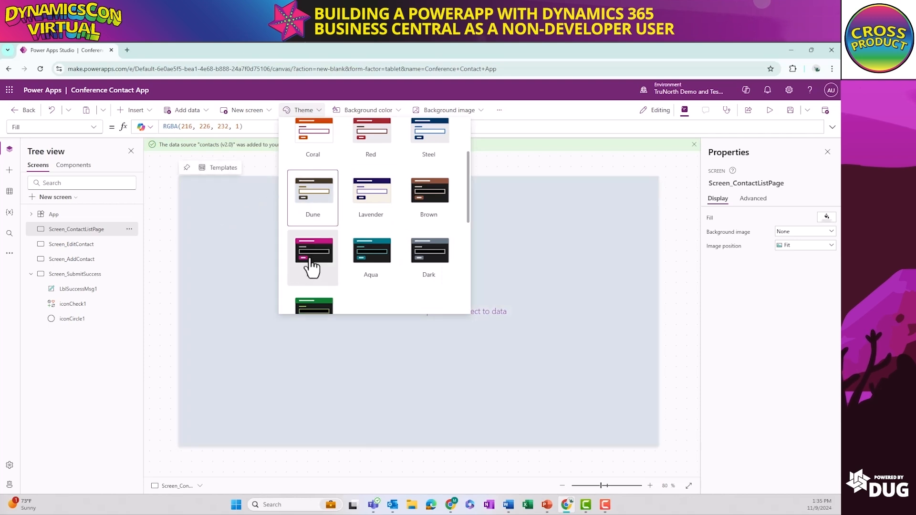
left_click(311, 260)
left_click(429, 244)
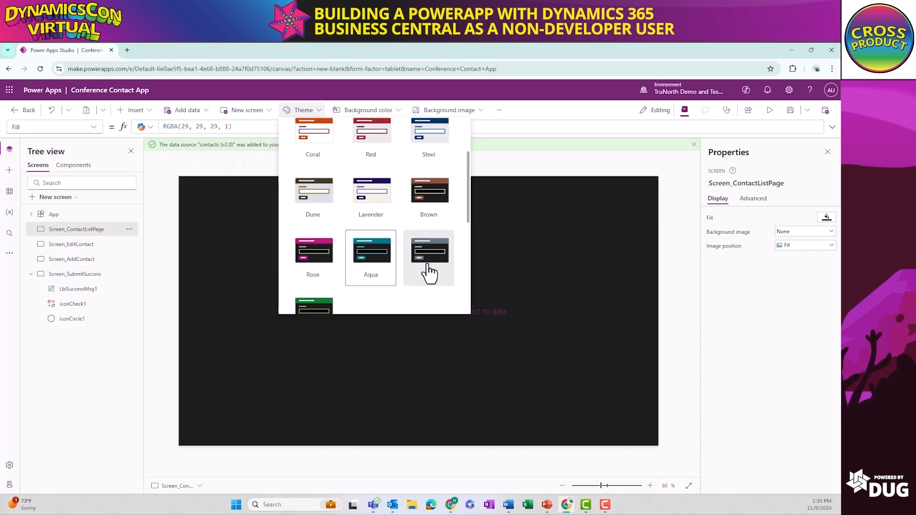
left_click(323, 209)
left_click(106, 382)
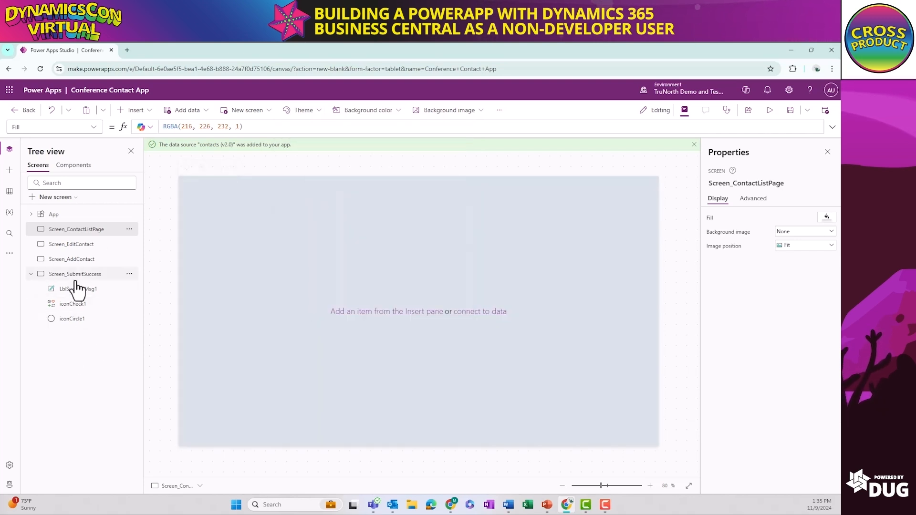
left_click(77, 274)
left_click(79, 245)
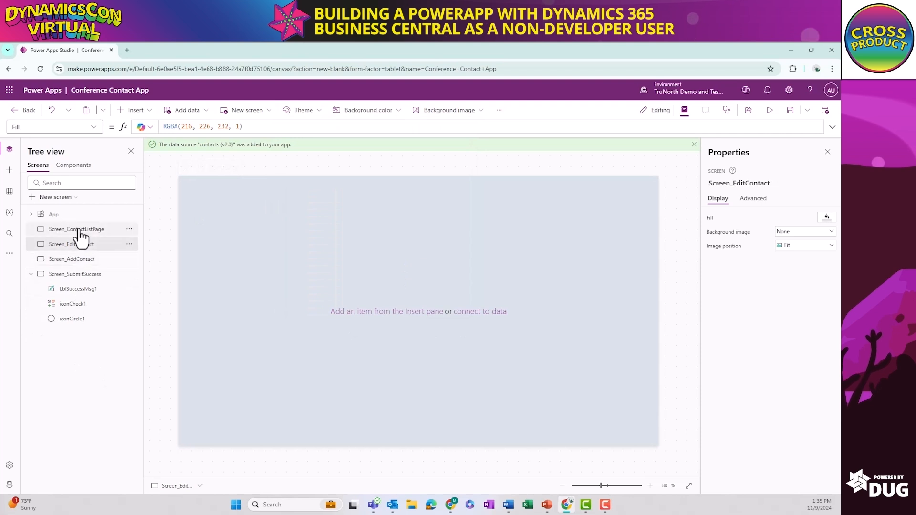
Add a text label about 792 by 91 to Screen_ContactListPage, reading Contacts at font size 65 and placed at about X 40, Y 24
left_click(77, 229)
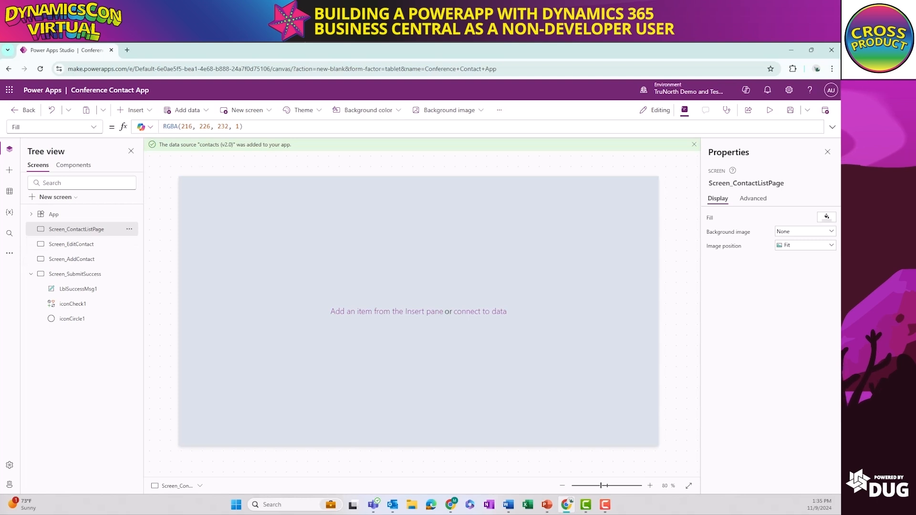
left_click(145, 113)
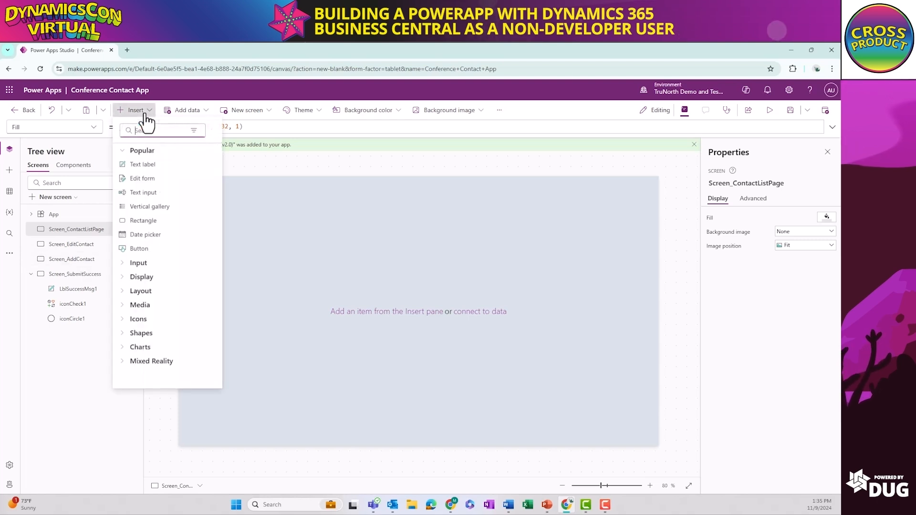
left_click(146, 165)
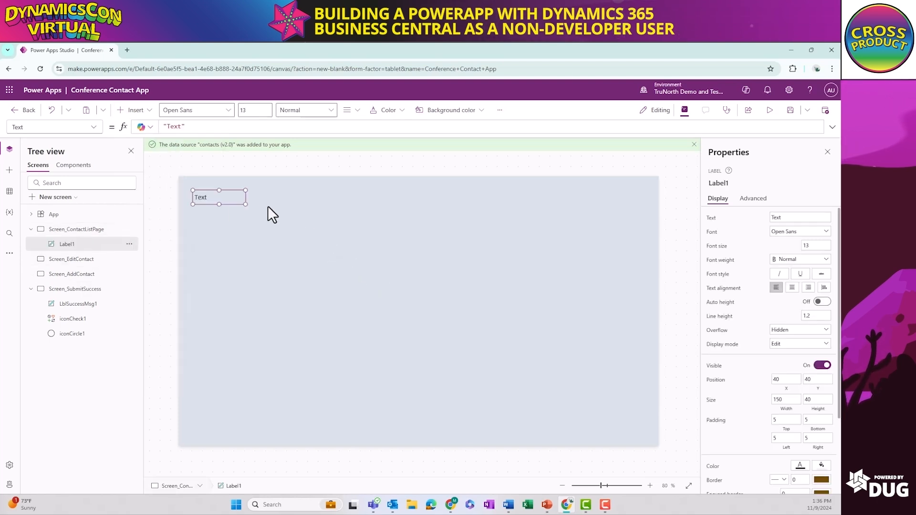
left_click_drag(244, 206, 471, 222)
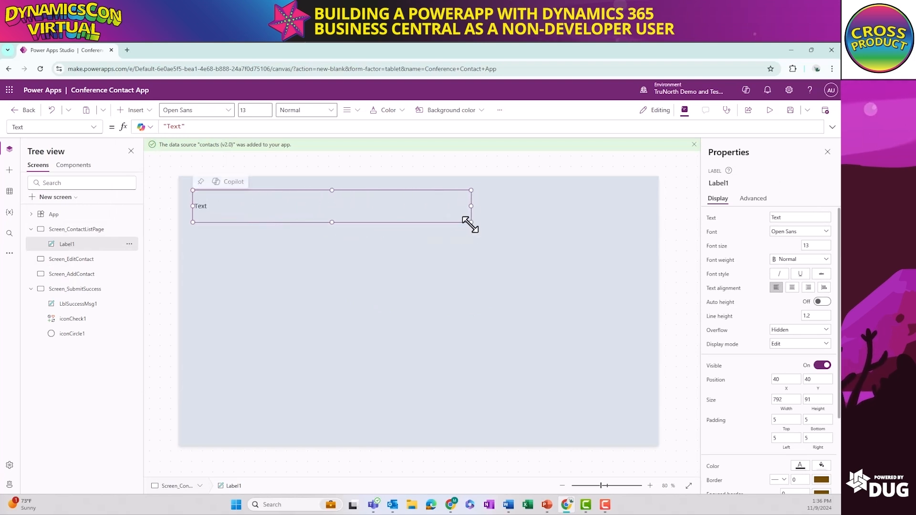
double_click(206, 205)
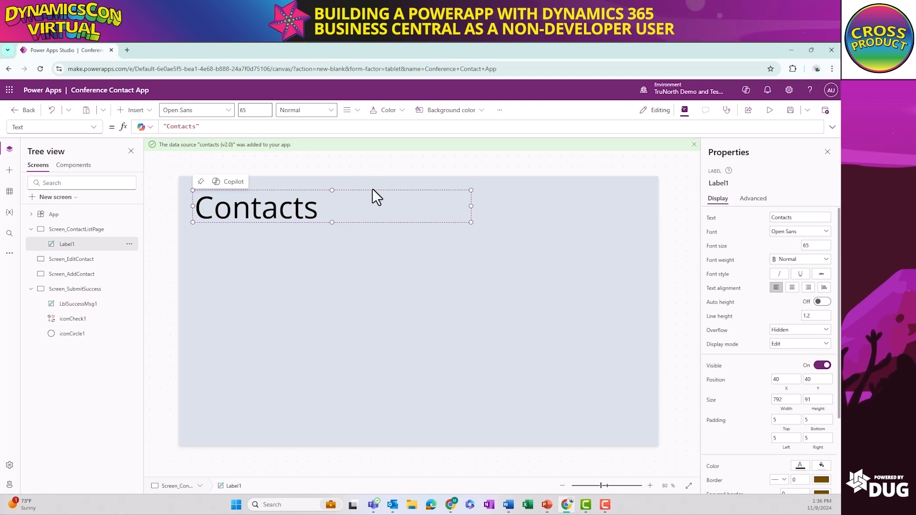
left_click_drag(343, 192, 344, 187)
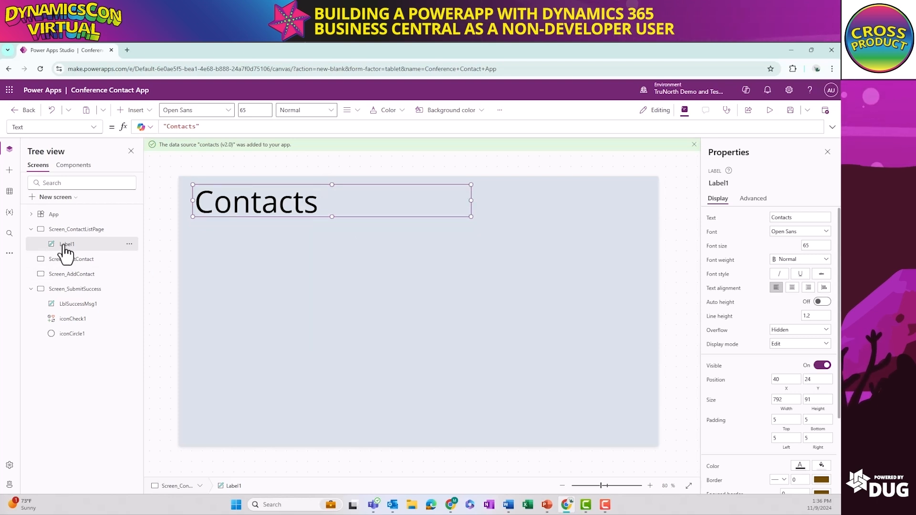
Rename the Contacts title label on the contact list screen as Label_Contacts
right_click(79, 246)
left_click(104, 303)
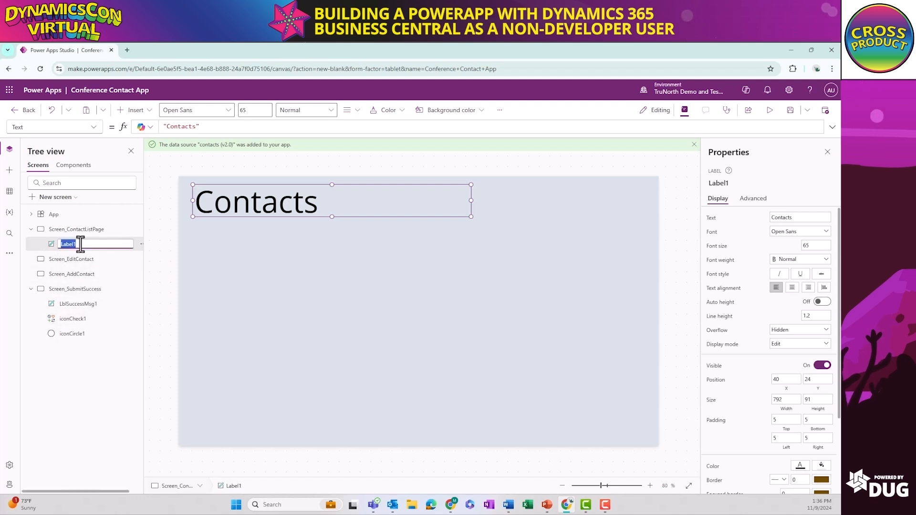
left_click(80, 244)
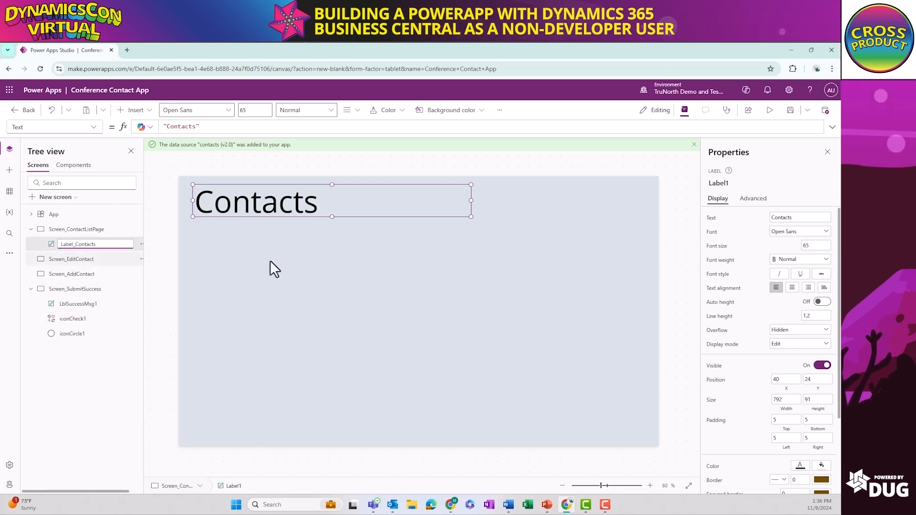
left_click(349, 273)
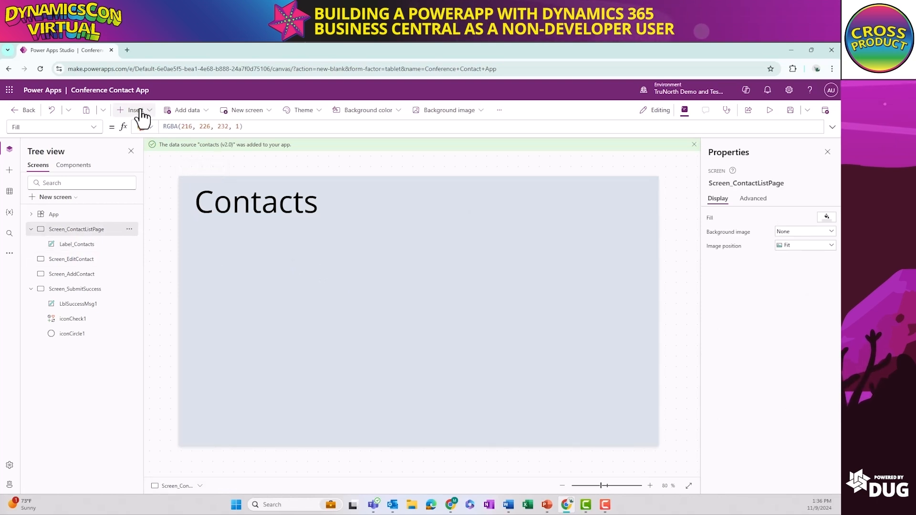
Insert a vertical gallery below the Contacts title at about X 40, Y 128 and connect it to the contacts (v2.0) data source
left_click(9, 171)
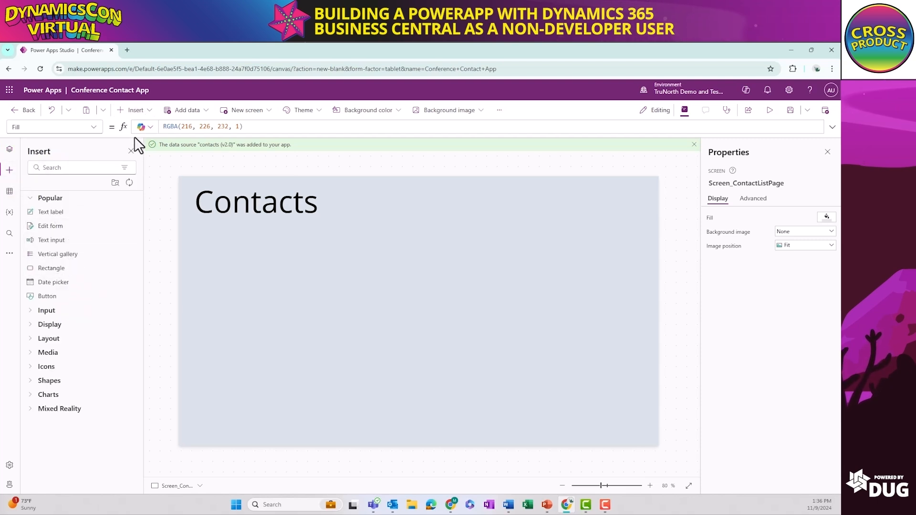
left_click(139, 110)
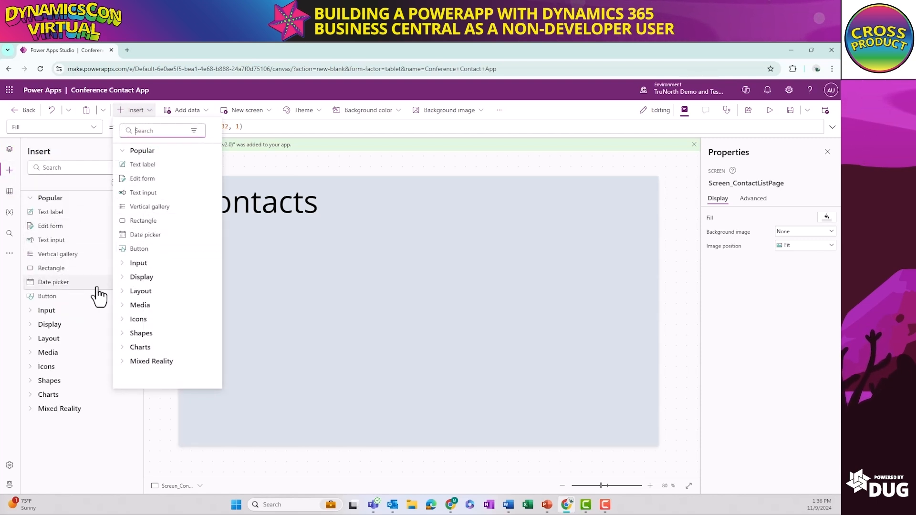
left_click(79, 254)
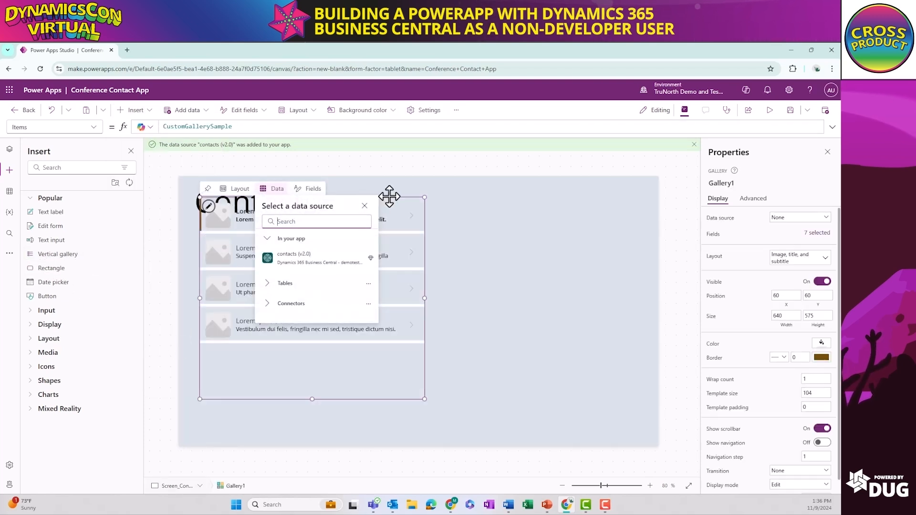
left_click_drag(389, 196, 383, 221)
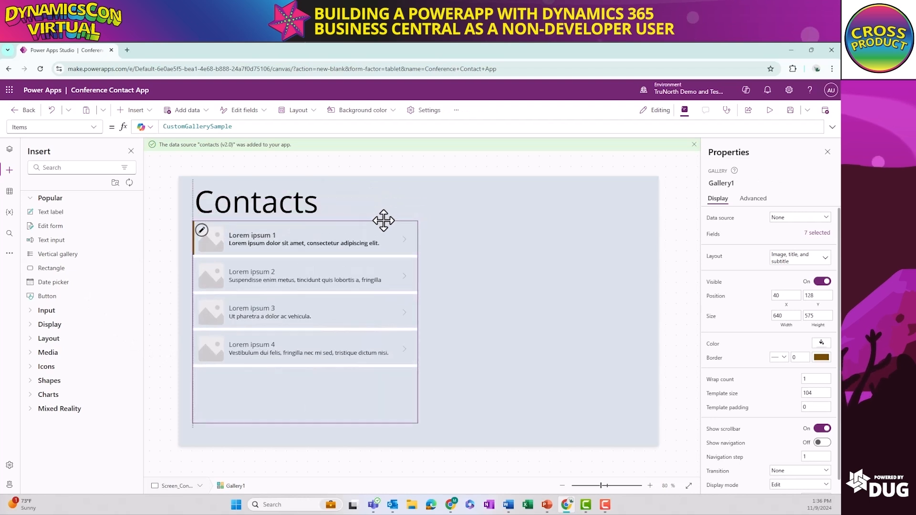
left_click(266, 214)
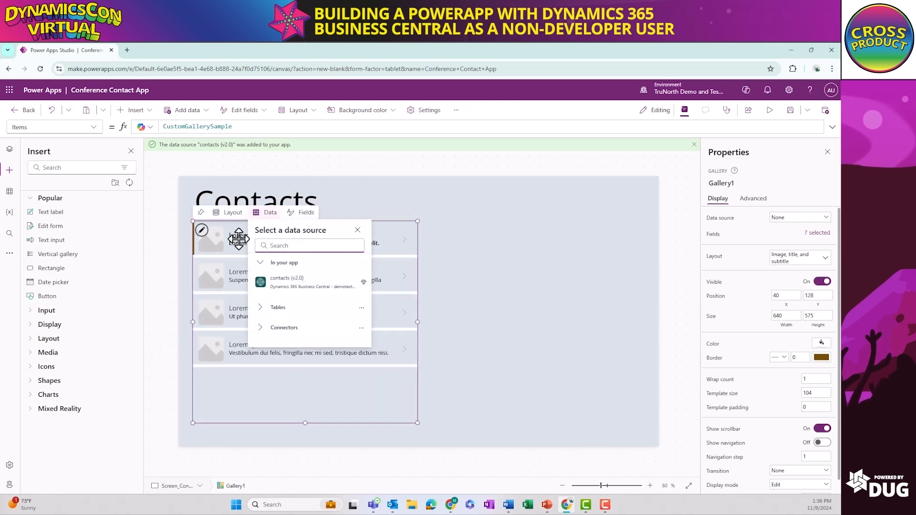
left_click(284, 279)
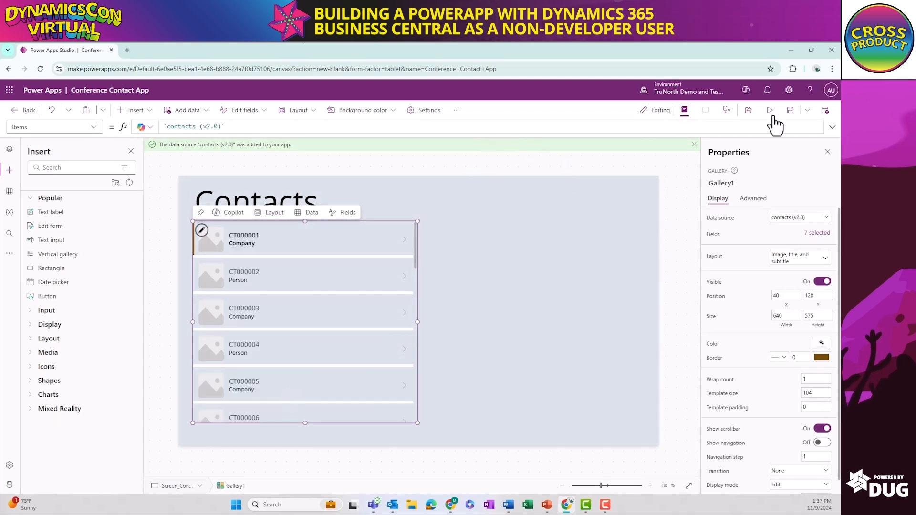
Save the app and change the gallery's layout to Image, title, subtitle, and body
left_click(790, 111)
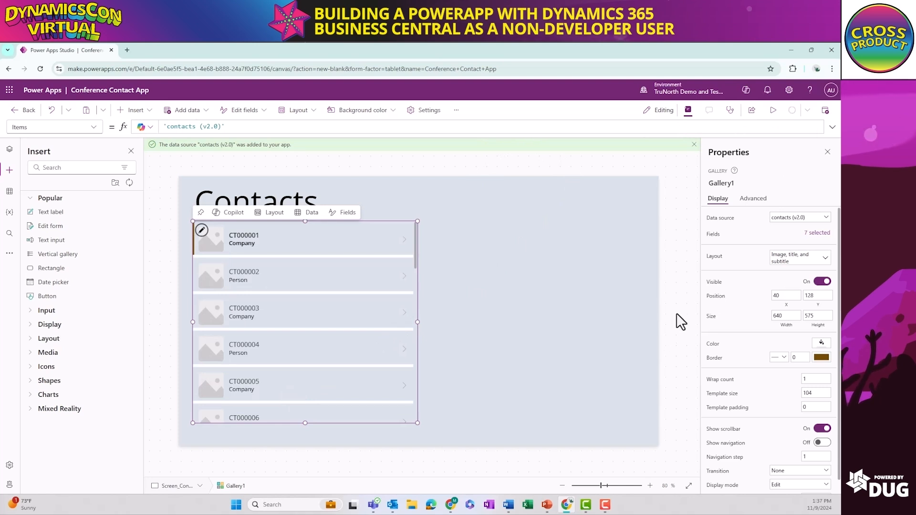
left_click(826, 267)
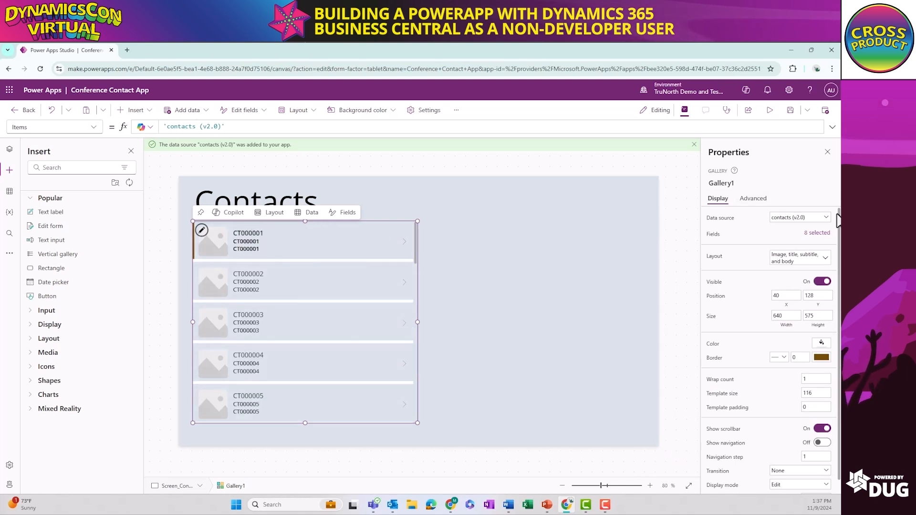
Map the contact gallery's fields: Company Name as the title, Display Name as the subtitle and Email as the body
left_click(816, 234)
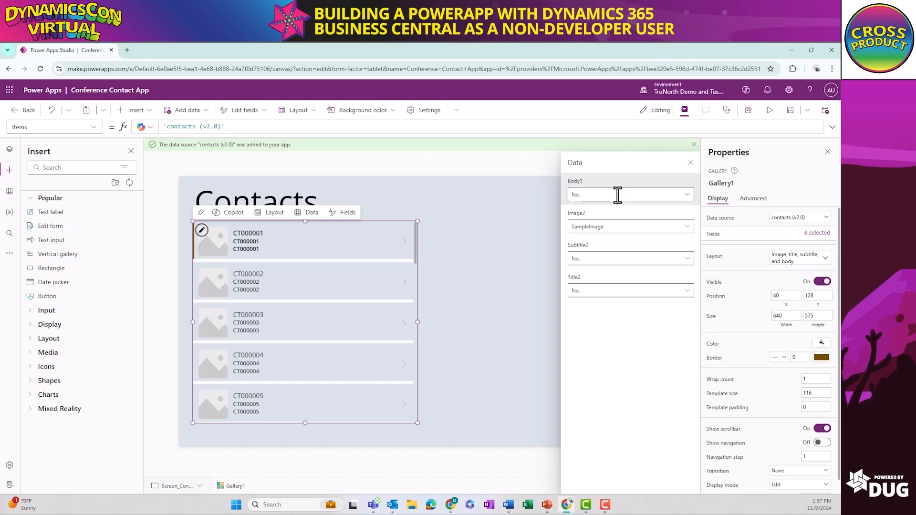
left_click(687, 292)
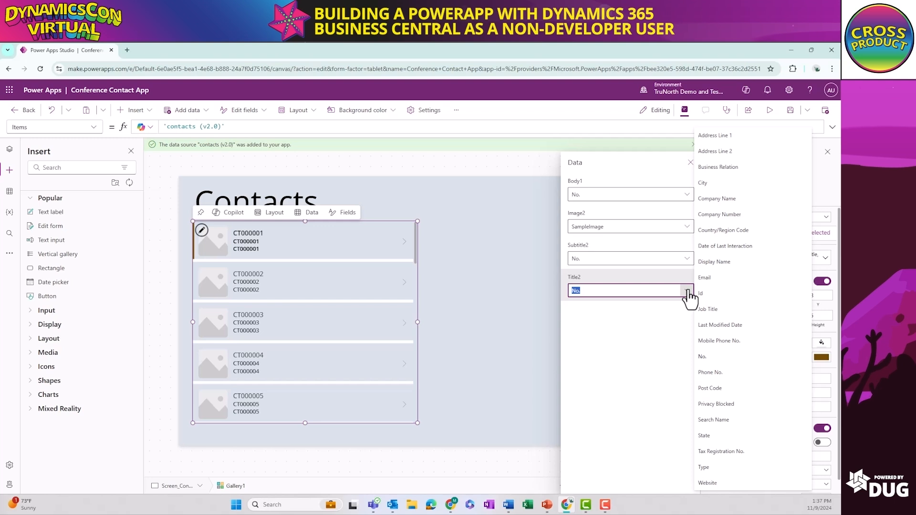
left_click(727, 199)
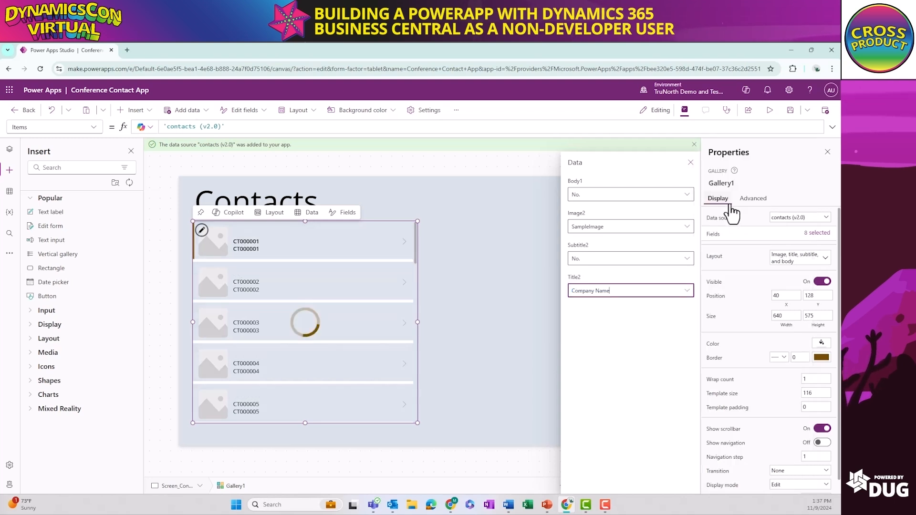
left_click(687, 260)
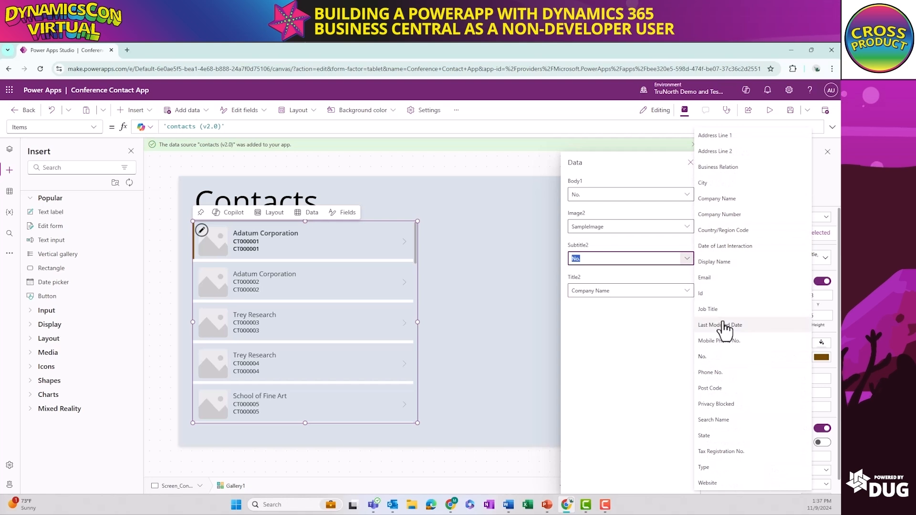
left_click(716, 262)
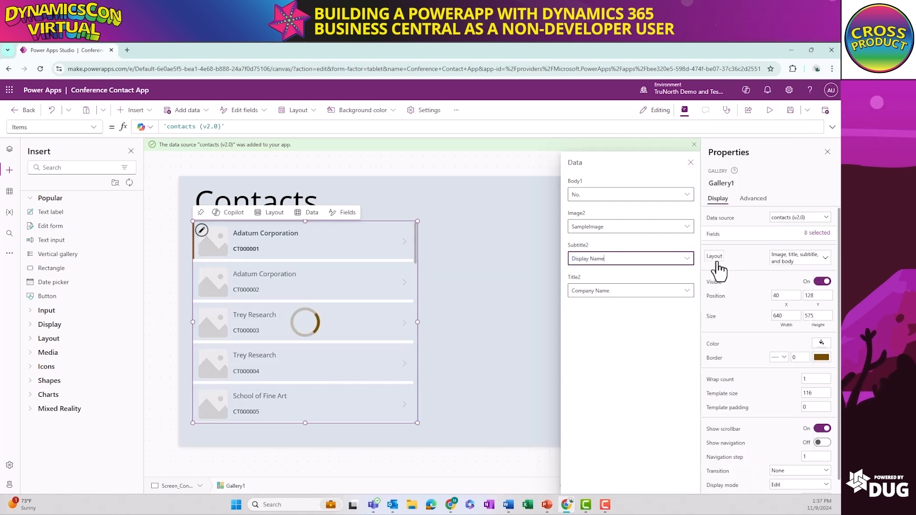
left_click(687, 195)
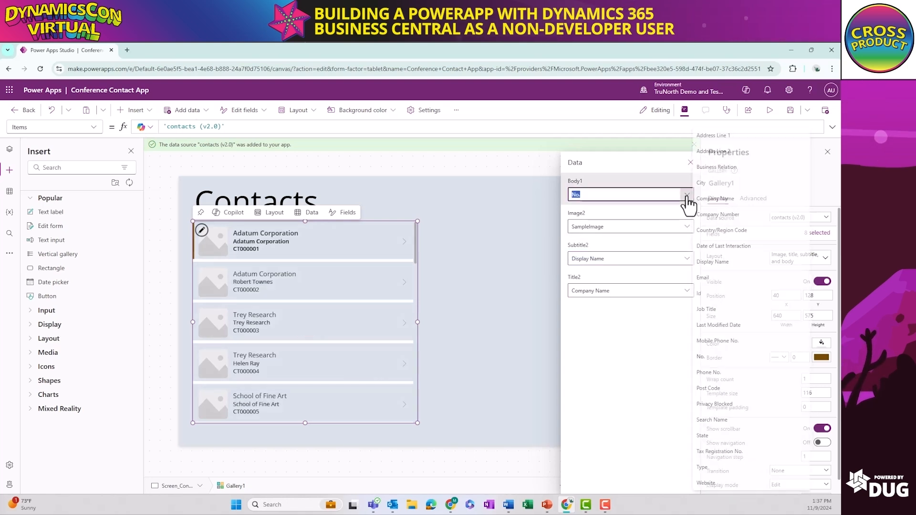
left_click(712, 280)
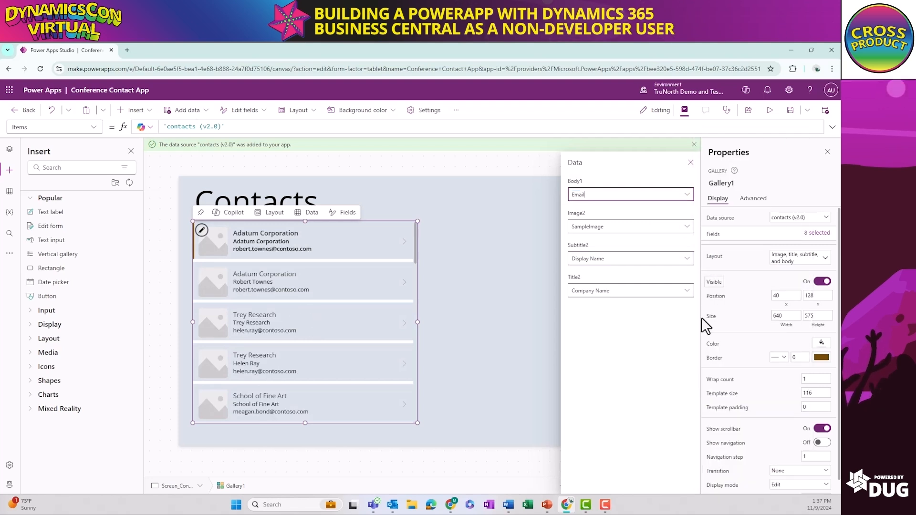
left_click(435, 308)
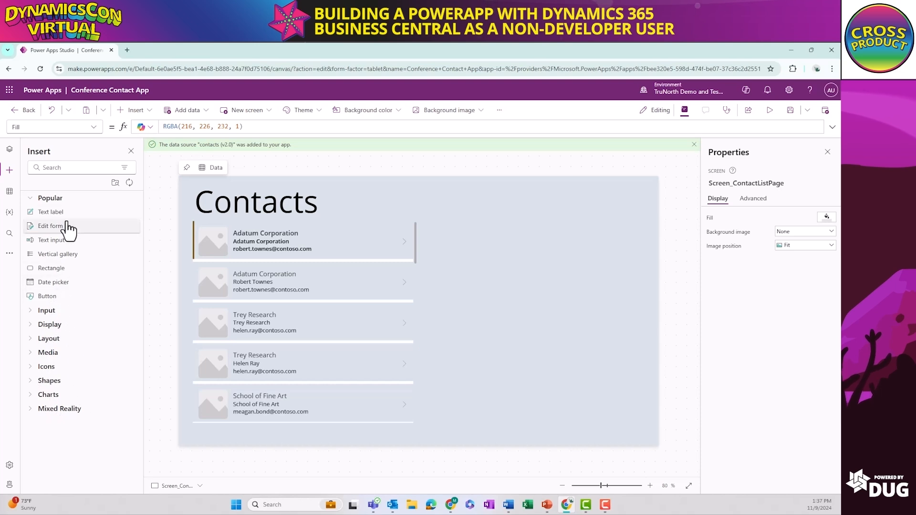
Insert a display form on Screen_ContactListPage and connect it to the contacts (v2.0) data source
left_click(63, 168)
type("form")
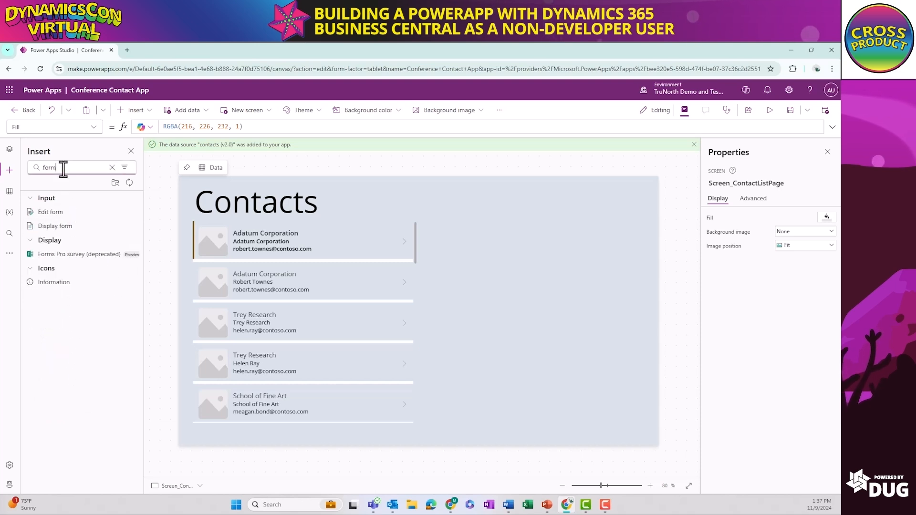
left_click(61, 227)
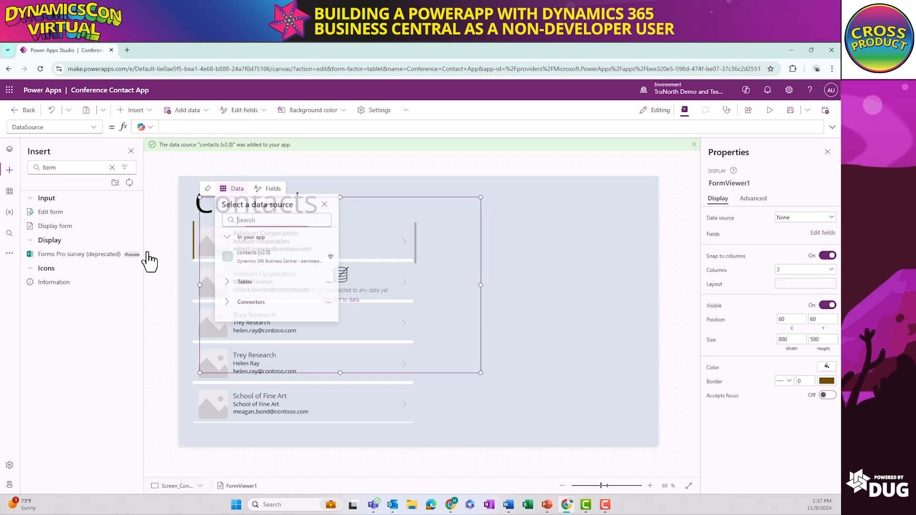
left_click(252, 260)
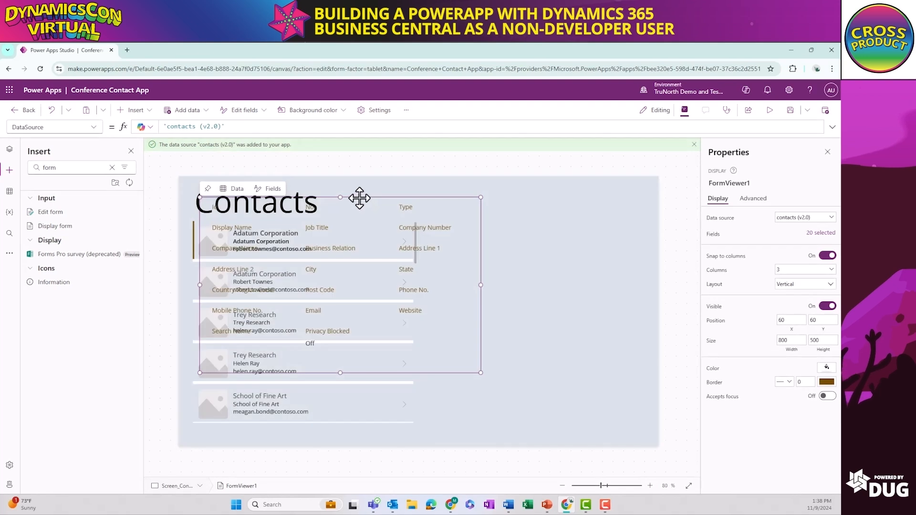
Place the display form beside the gallery at about X 695, Y 108 and resize it to about 640 by 595
left_click(441, 197)
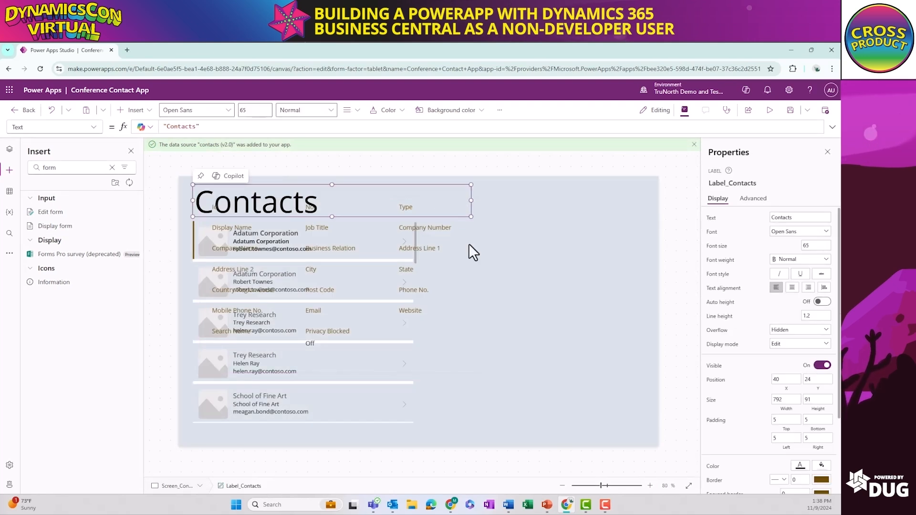
left_click(448, 255)
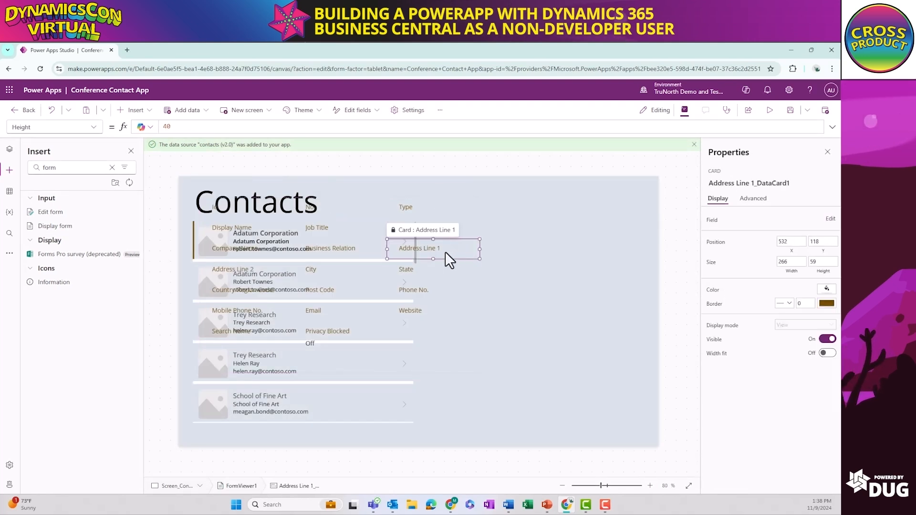
left_click(481, 302)
left_click(478, 298)
left_click(479, 326)
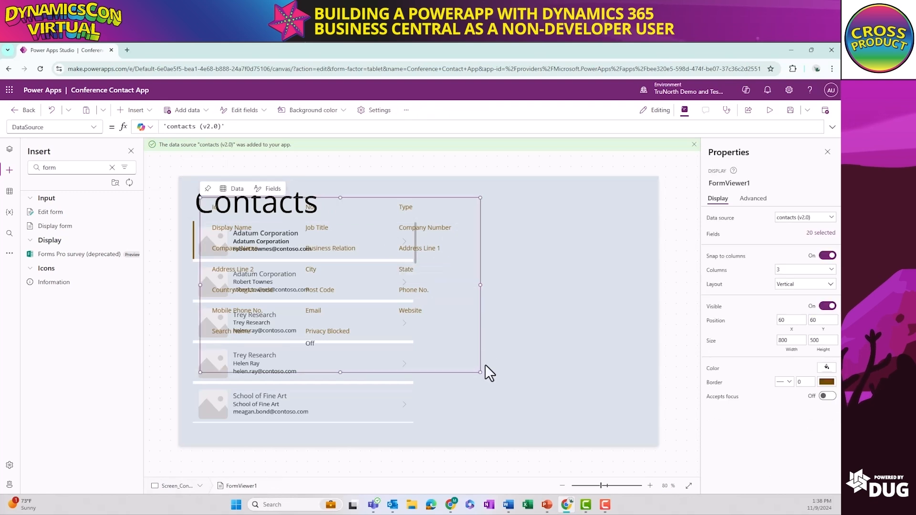
left_click_drag(466, 373, 633, 392)
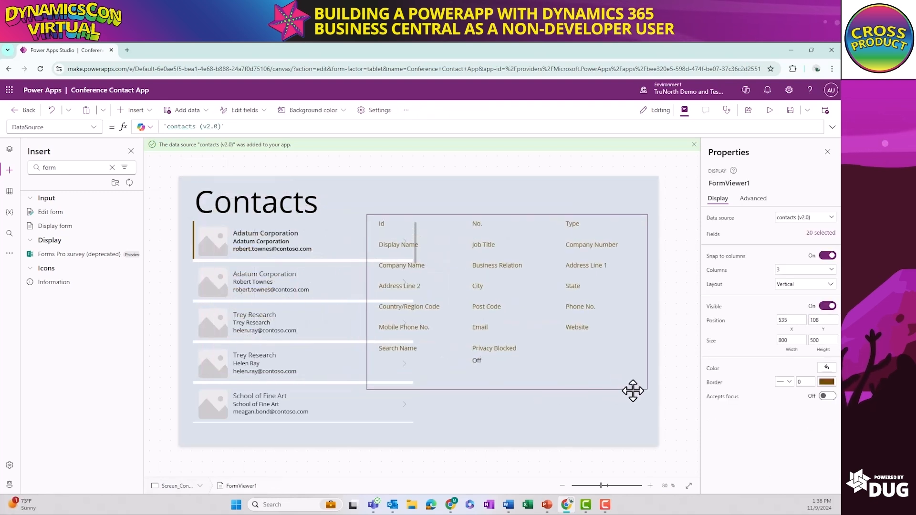
left_click_drag(367, 389, 422, 423)
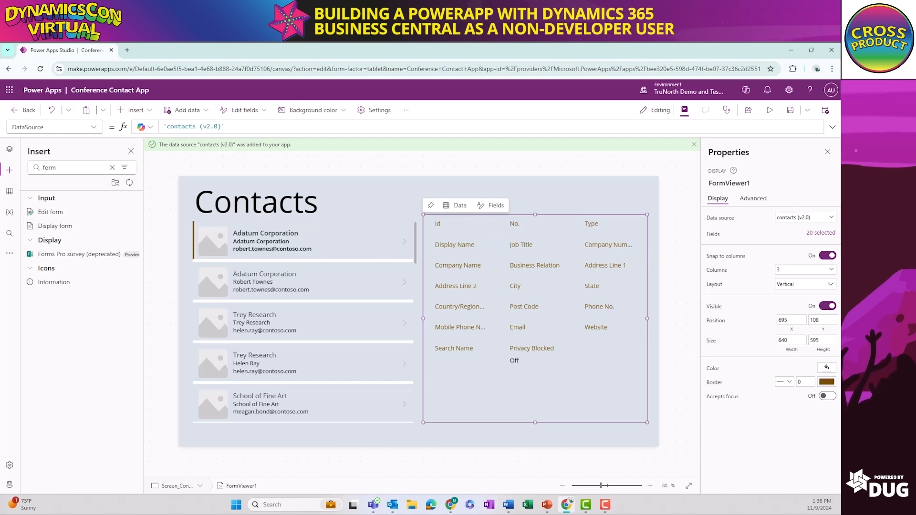
left_click(537, 265)
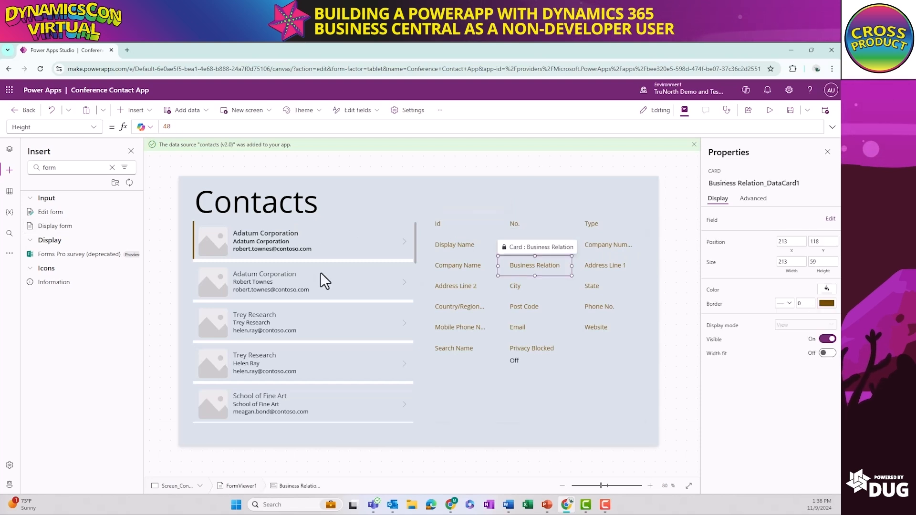
left_click(293, 231)
left_click(526, 250)
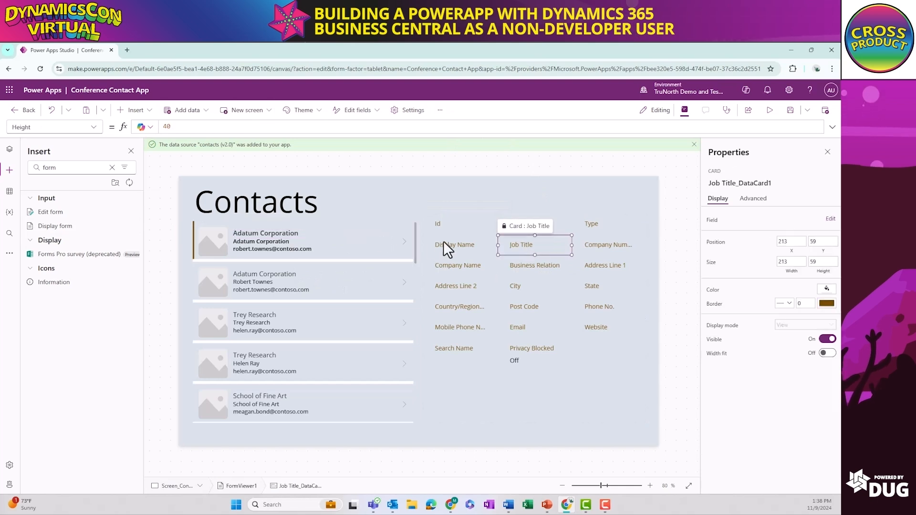
left_click(466, 224)
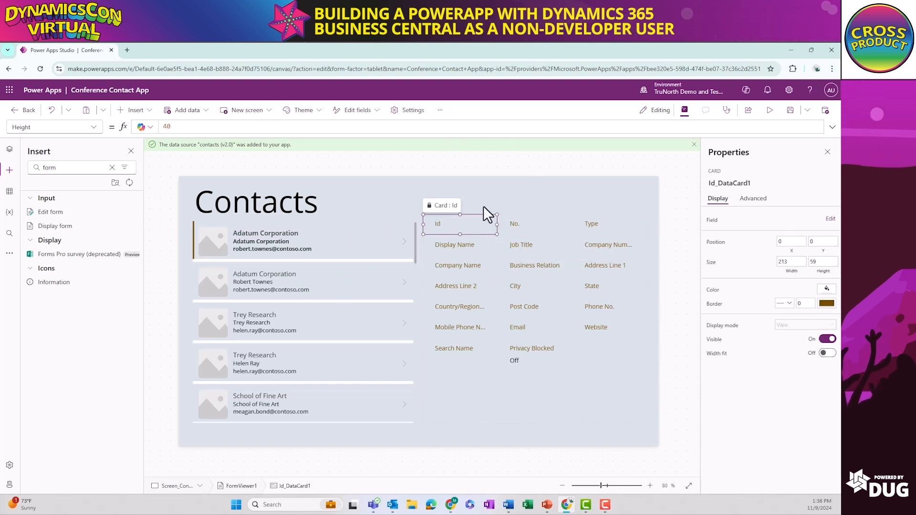
left_click(494, 208)
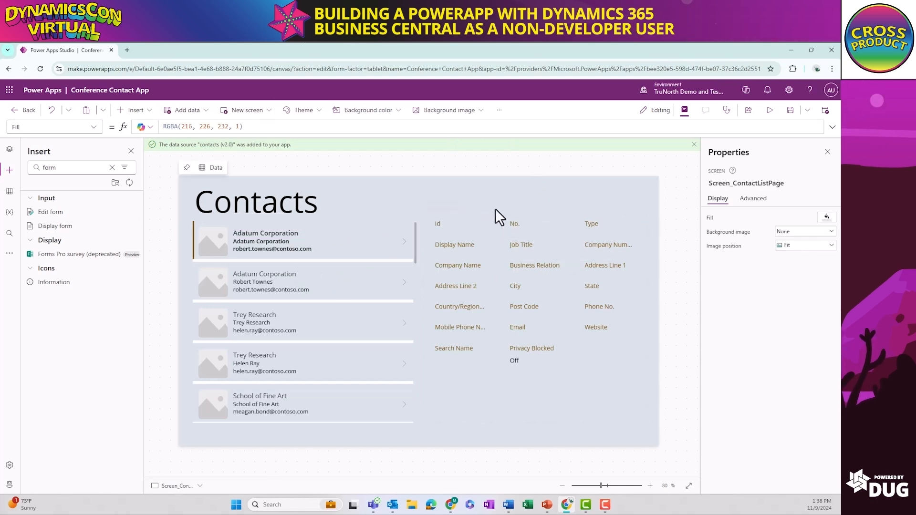
Rename the display form as DisplayForn_ContactDetail and collapse its cards in the screen's control hierarchy
left_click(9, 150)
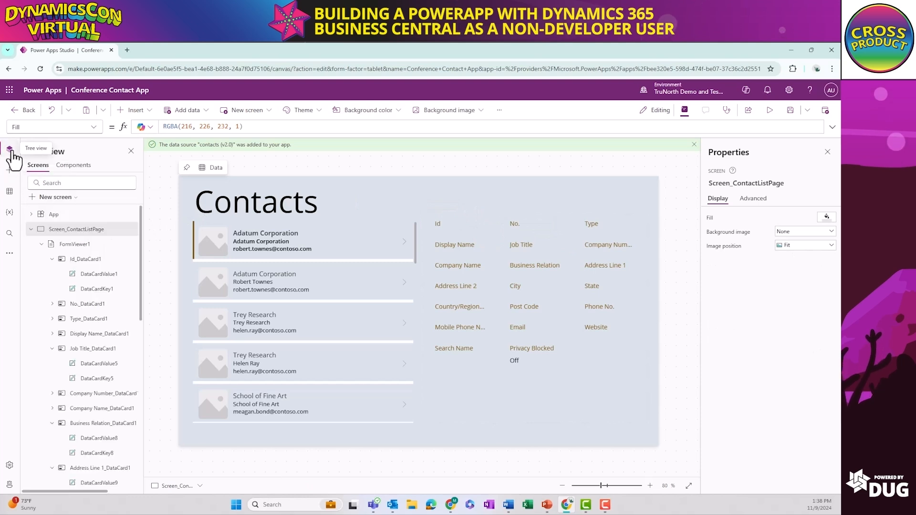
left_click(74, 244)
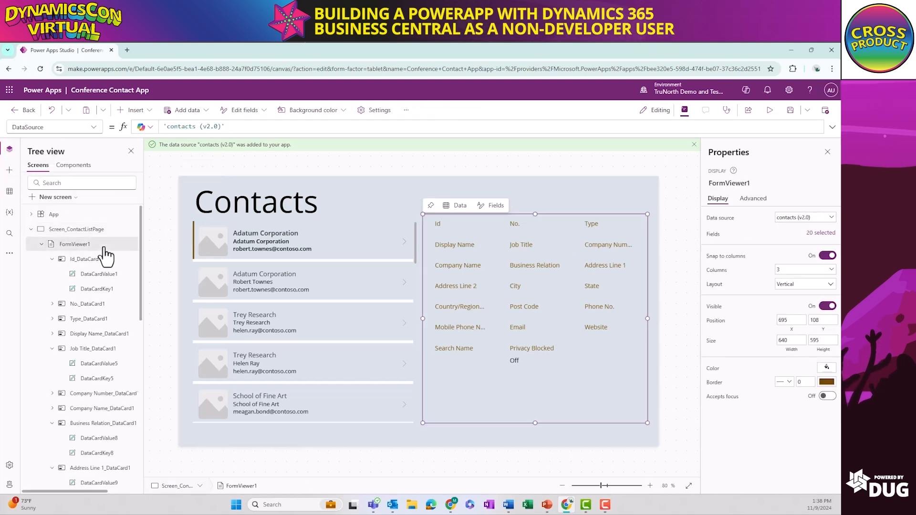
right_click(115, 254)
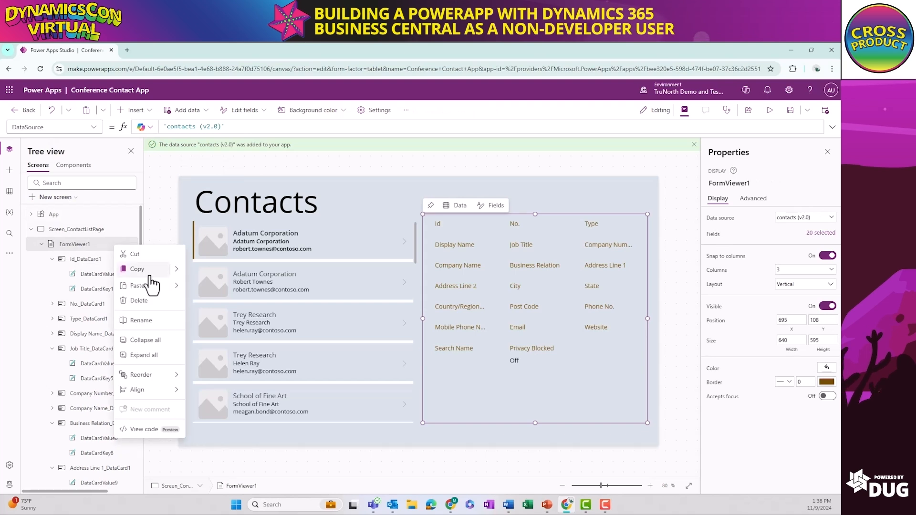
left_click(158, 327)
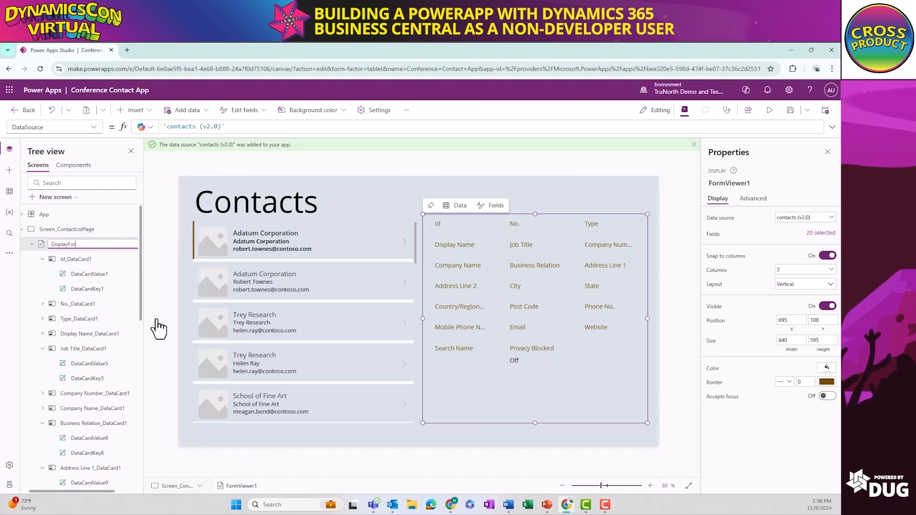
type("DisplayForm_C")
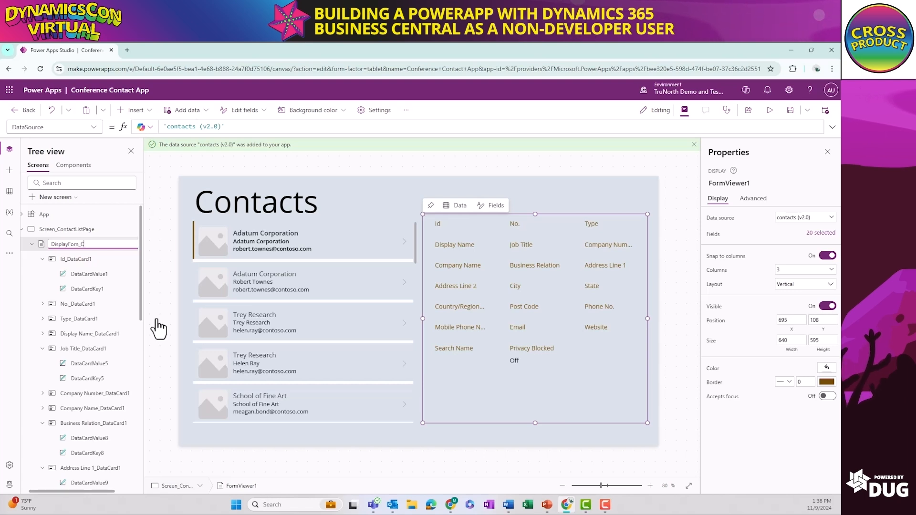
type("ontact")
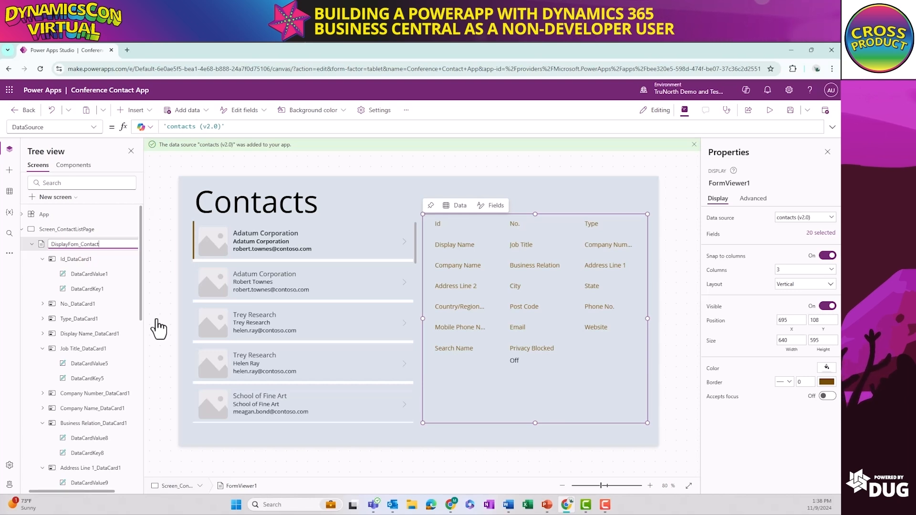
type("Detai")
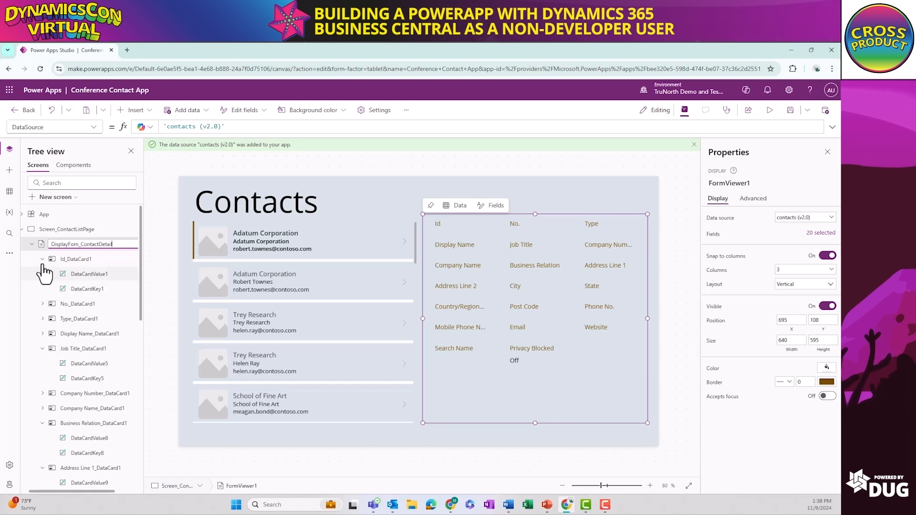
left_click(31, 244)
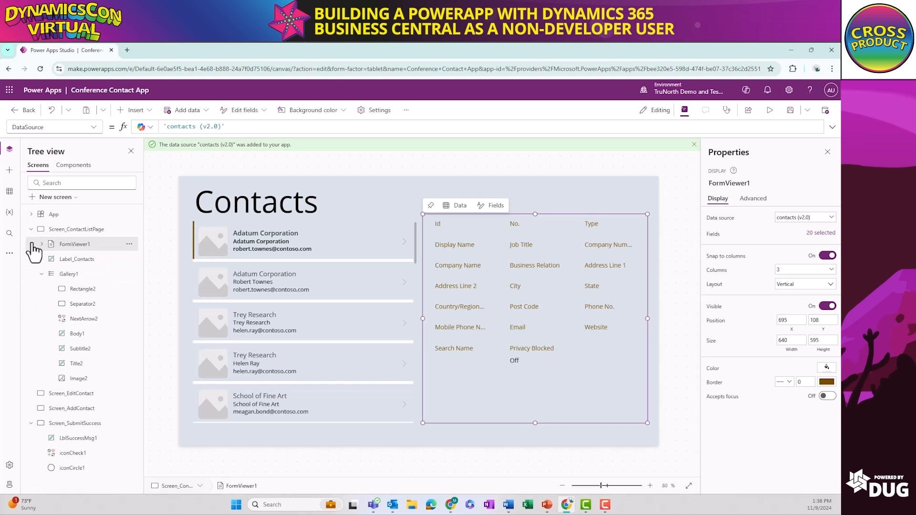
Rename the contact gallery as Gallery_ContactList and collapse its child controls
left_click(76, 274)
left_click(138, 283)
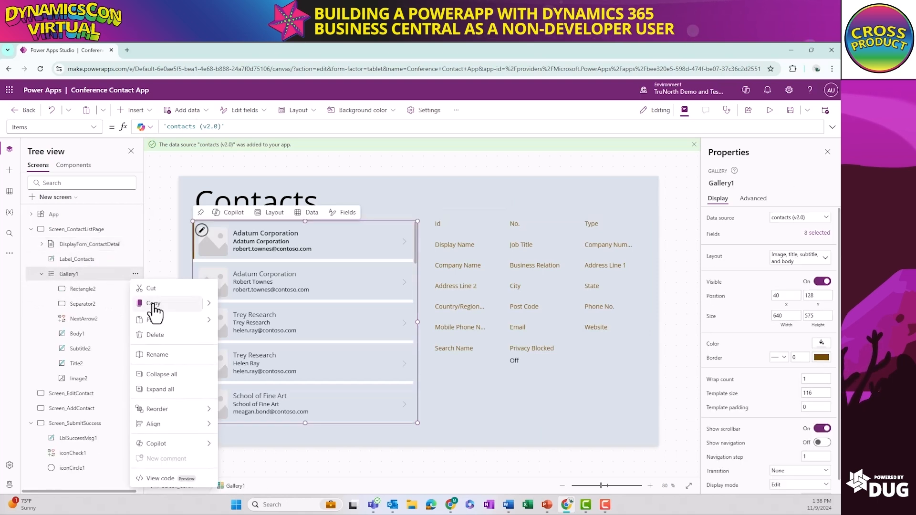
left_click(161, 359)
type("Gallery")
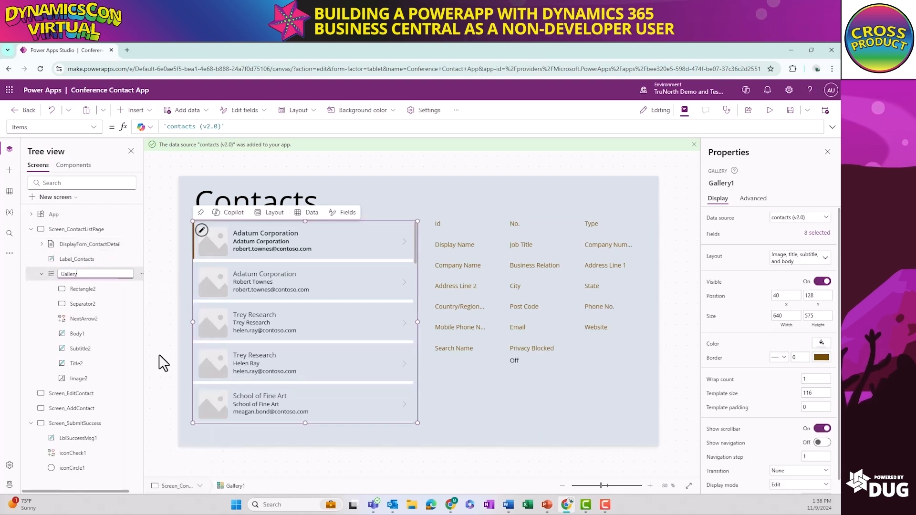
type("_ContactList")
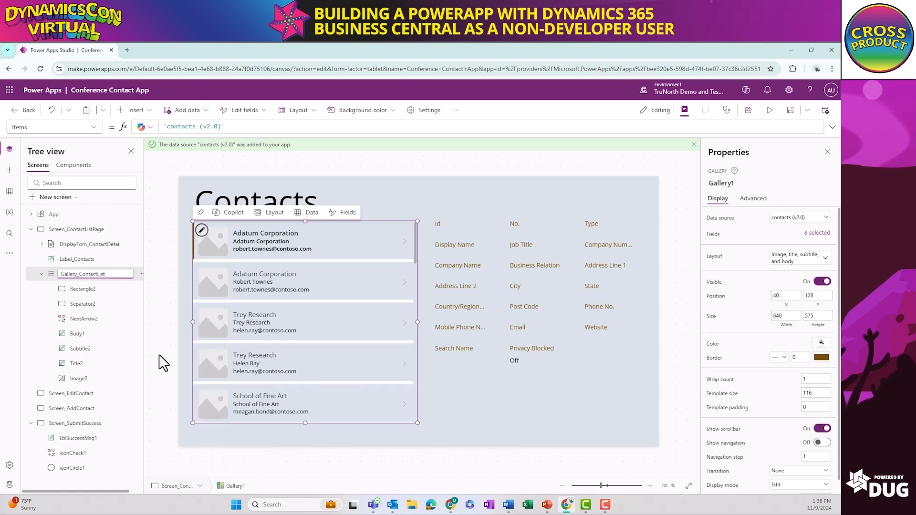
left_click(41, 274)
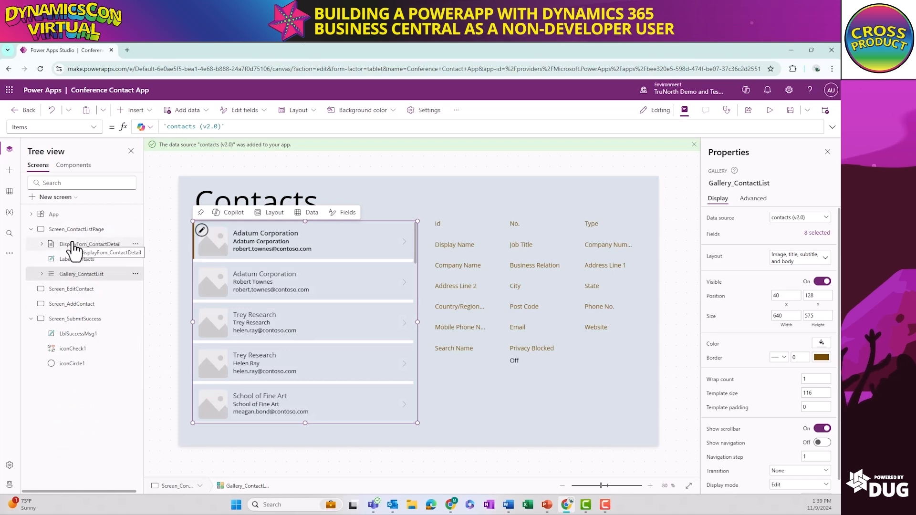
left_click(135, 258)
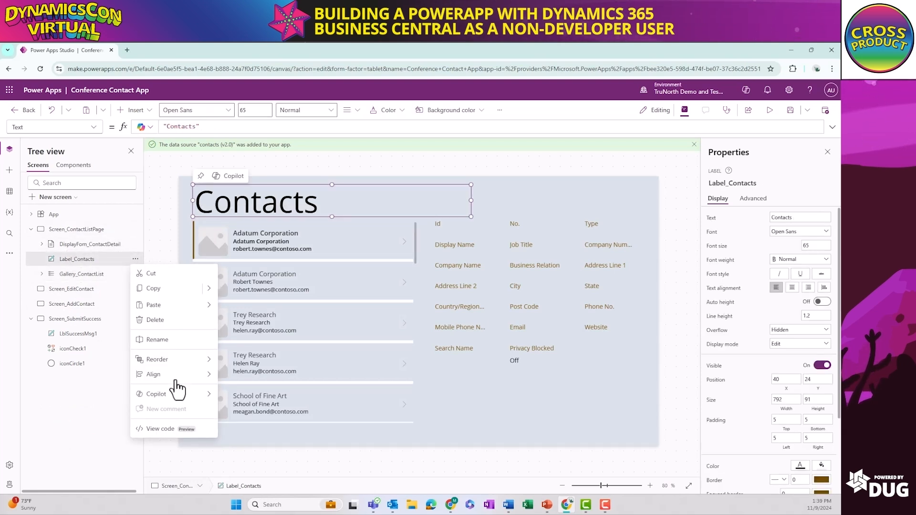
mouse_move(195, 360)
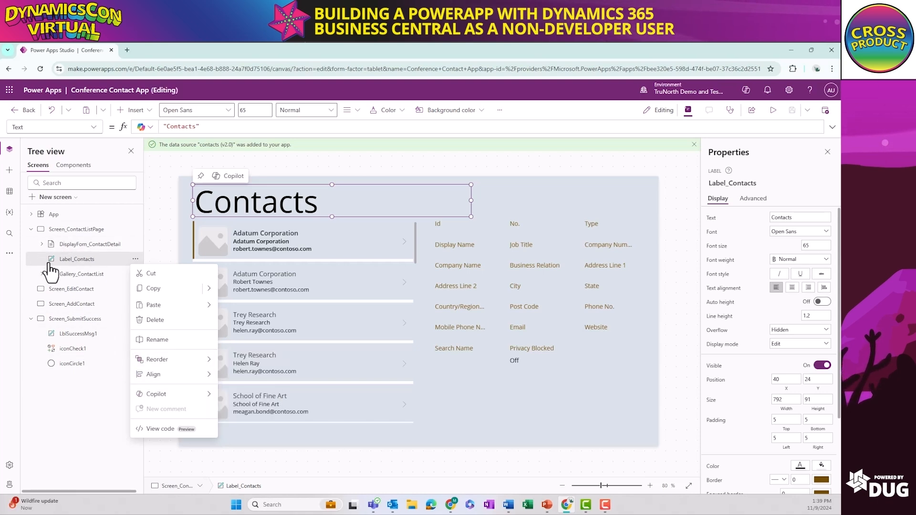
key("Escape")
left_click(40, 231)
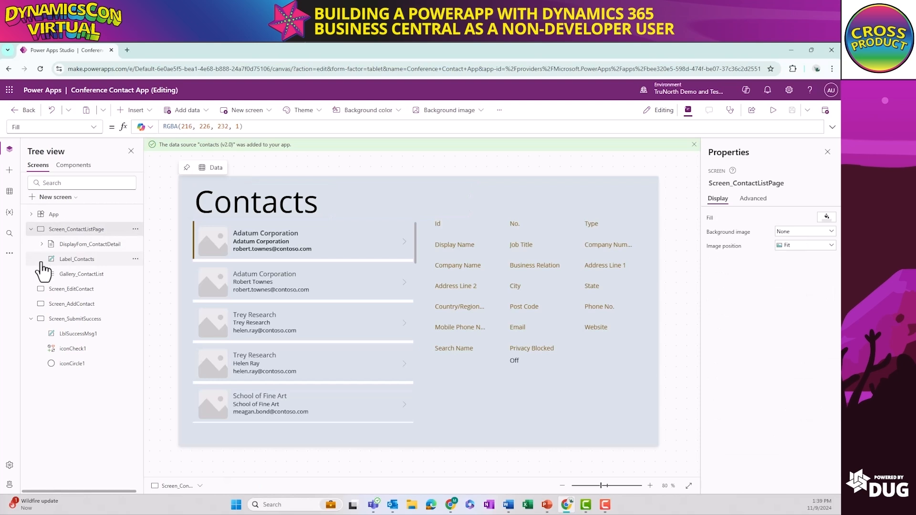
left_click(42, 263)
right_click(42, 263)
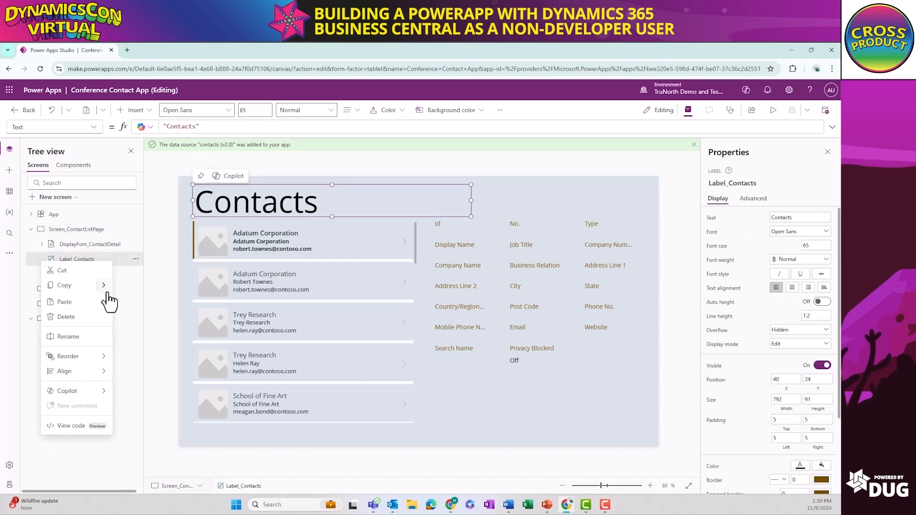
left_click(174, 233)
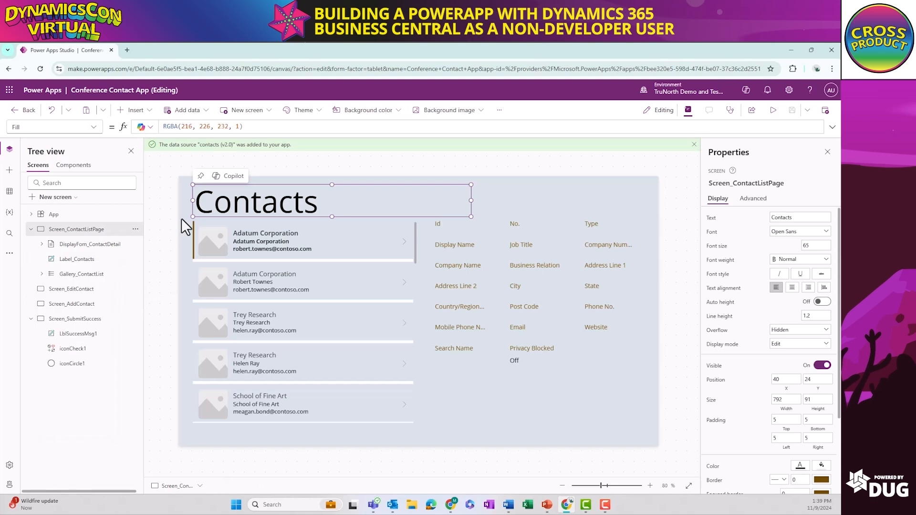
Set the Item property of the contact detail display form to Gallery_ContactList.Selected
left_click(528, 306)
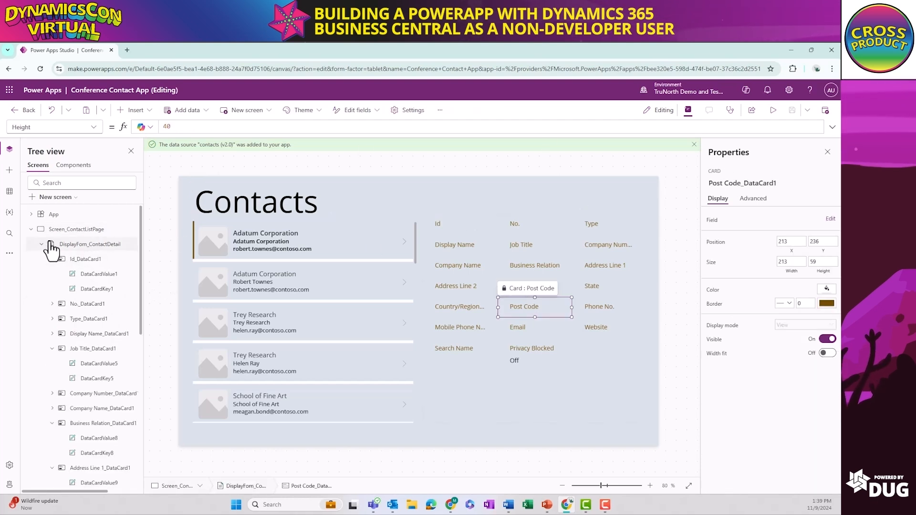
left_click(65, 246)
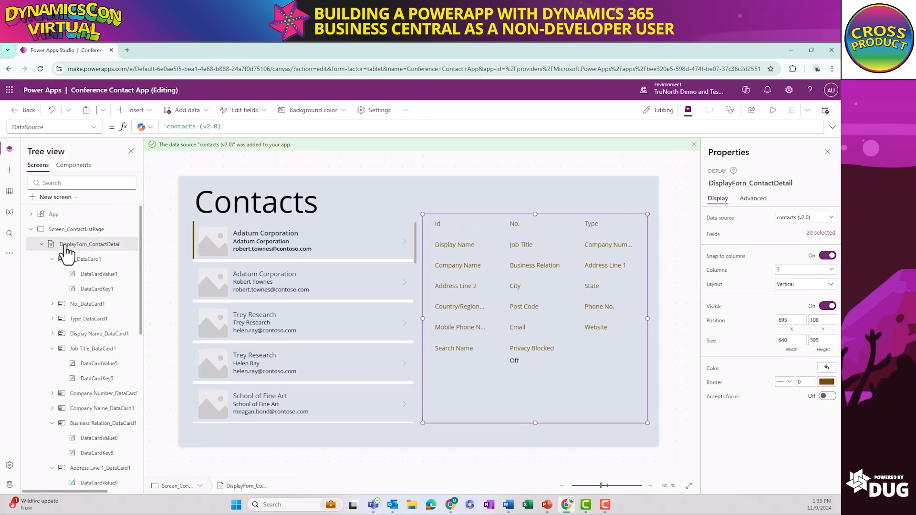
left_click(93, 127)
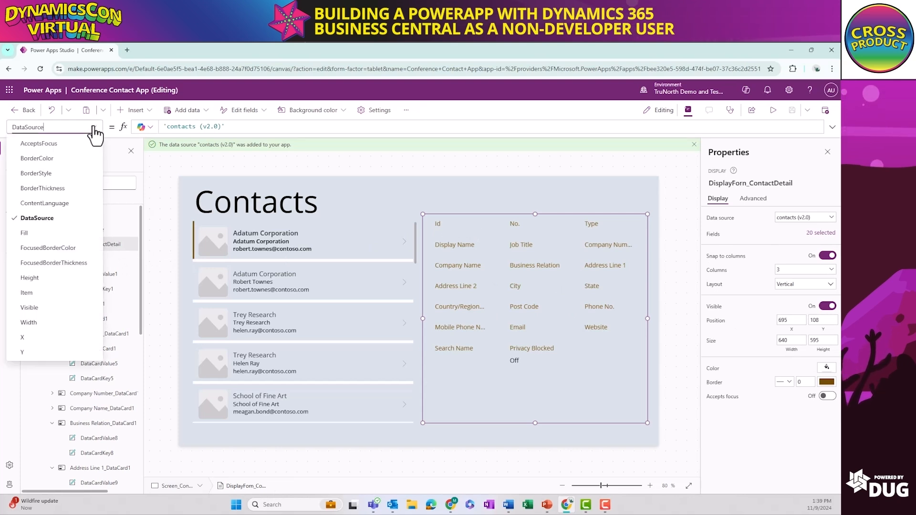
left_click(47, 292)
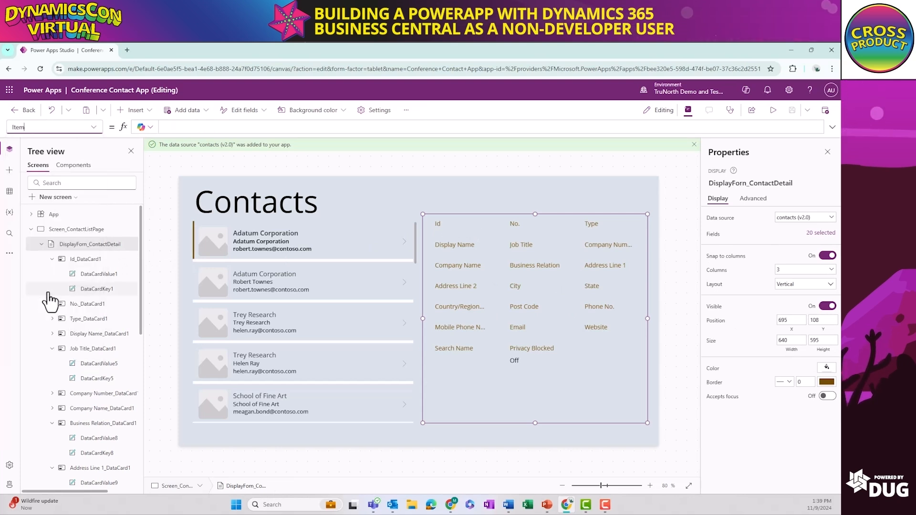
left_click(175, 127)
type("Ga")
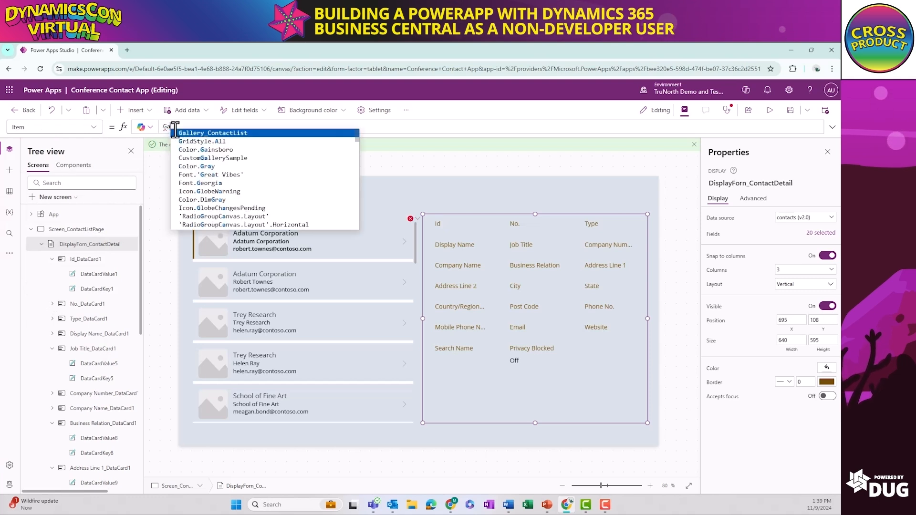
key("Tab")
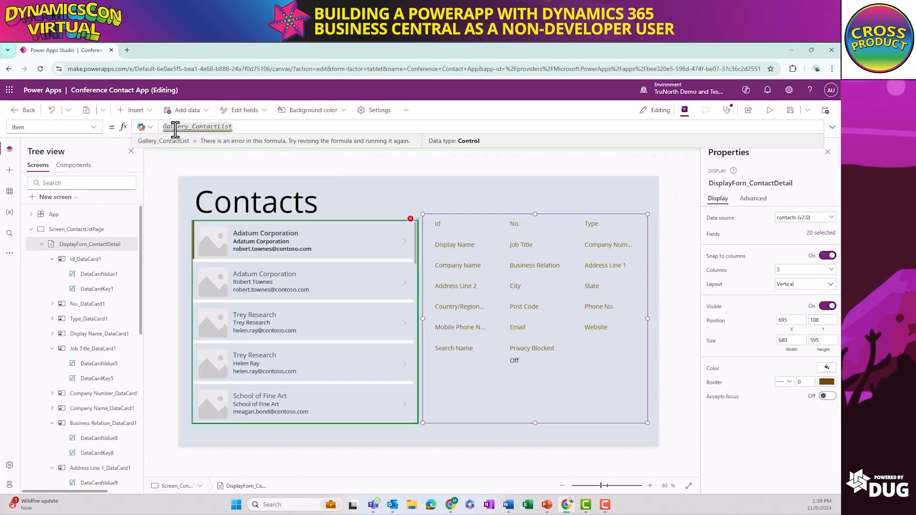
type(".Se")
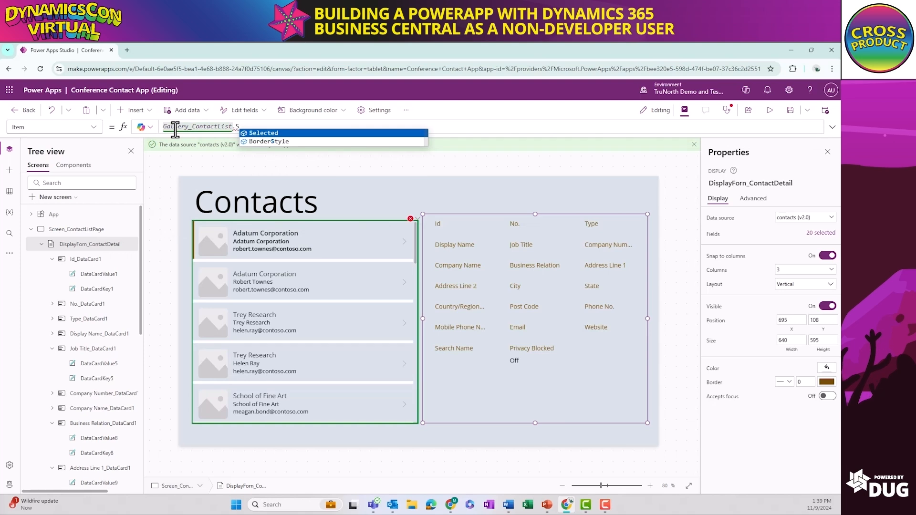
key("Tab")
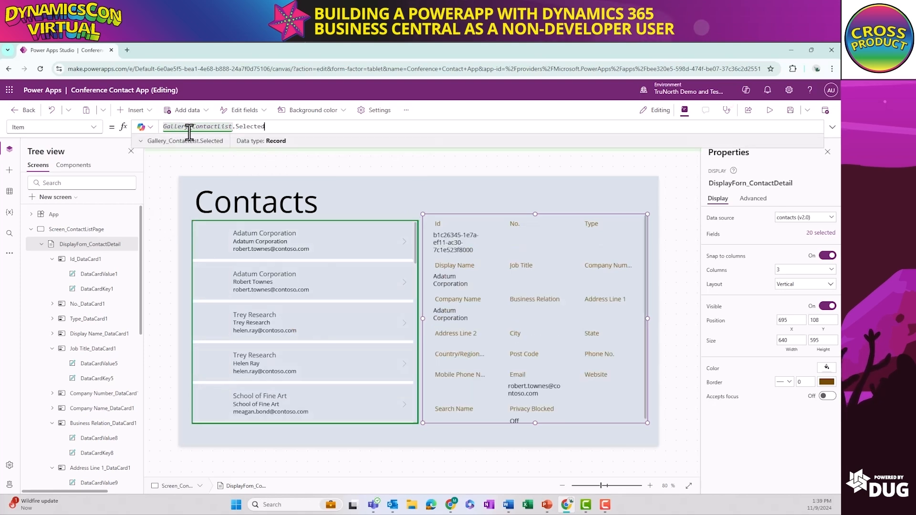
left_click(383, 235)
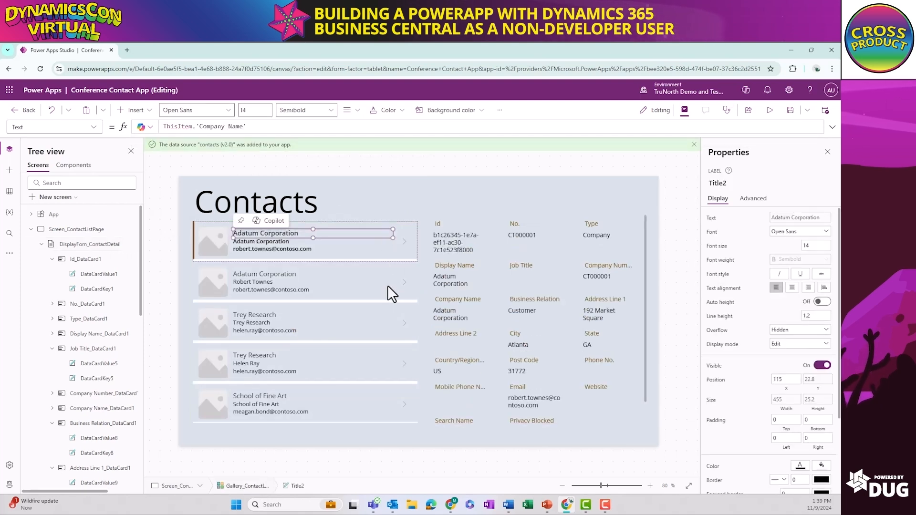
Preview the app, select several contacts in the gallery to check the detail form, and close the preview
left_click(769, 110)
left_click(366, 244)
left_click(360, 311)
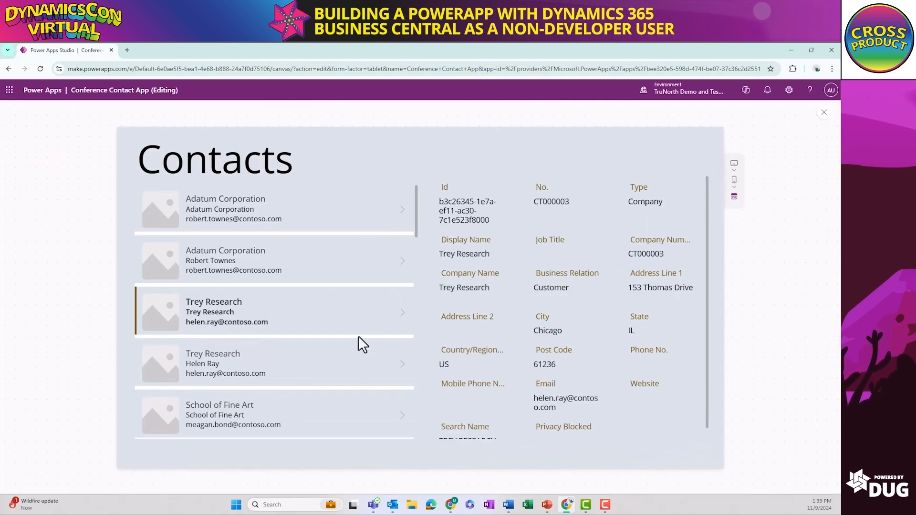
left_click(359, 366)
left_click(353, 427)
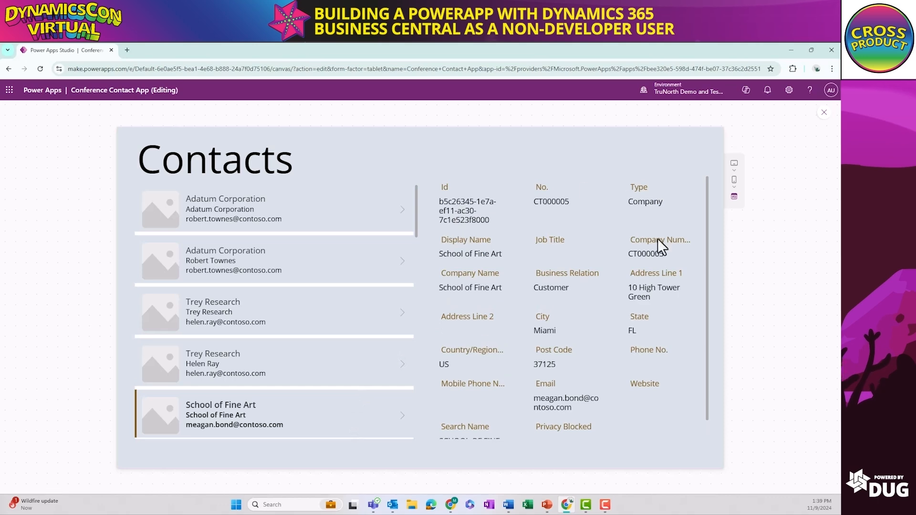
left_click(824, 115)
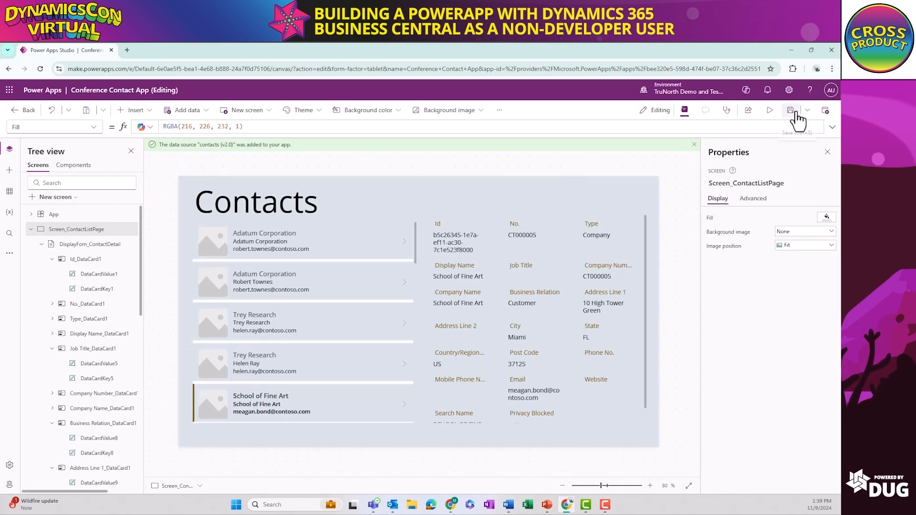
Delete the Id, Job Title, Website, Privacy Blocked and Search Name cards from the contact detail form
left_click(461, 235)
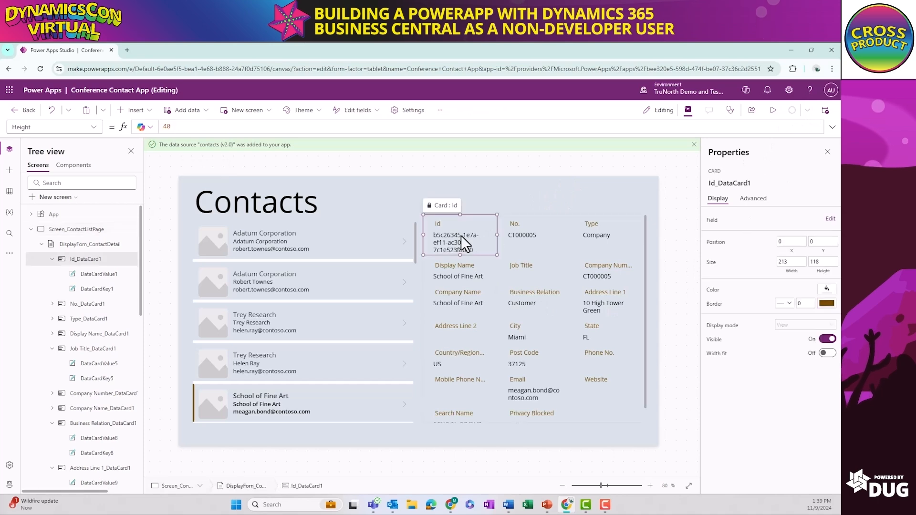
key("Delete")
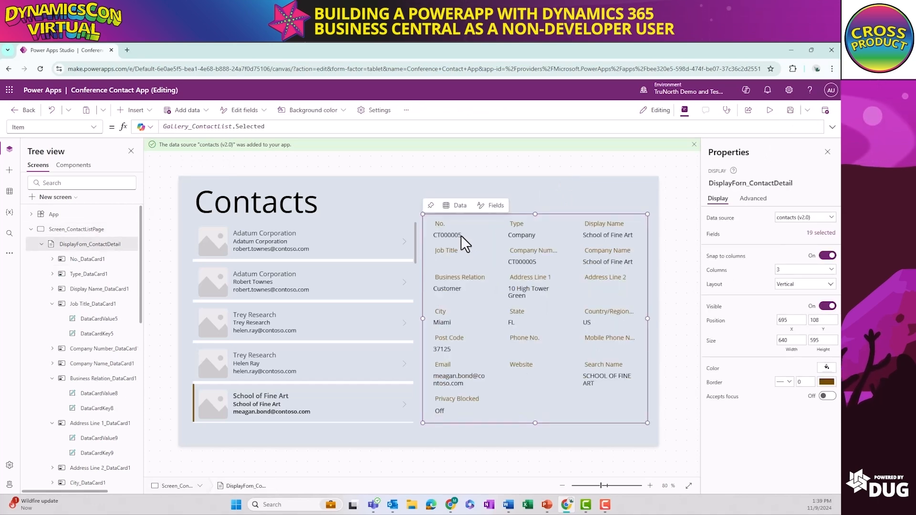
left_click(449, 257)
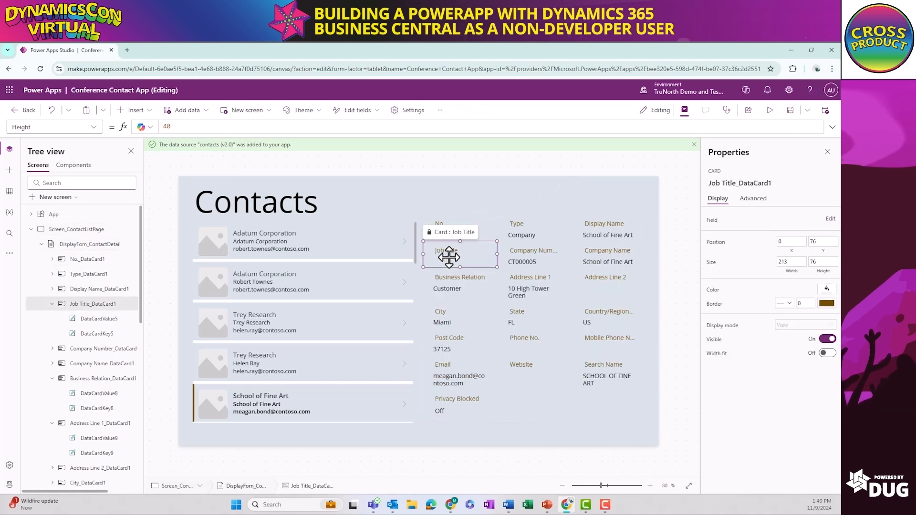
key("Delete")
left_click(449, 365)
key("Delete")
left_click(511, 375)
key("Delete")
left_click(473, 380)
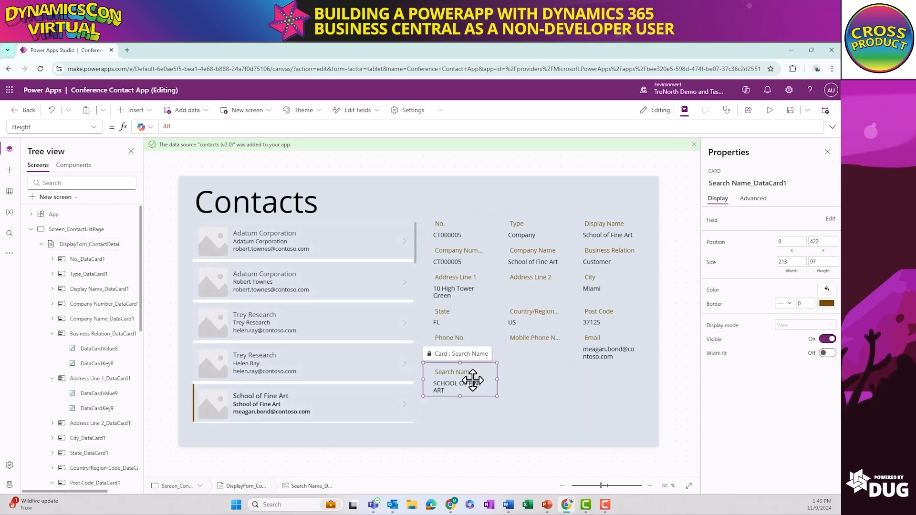
key("Delete")
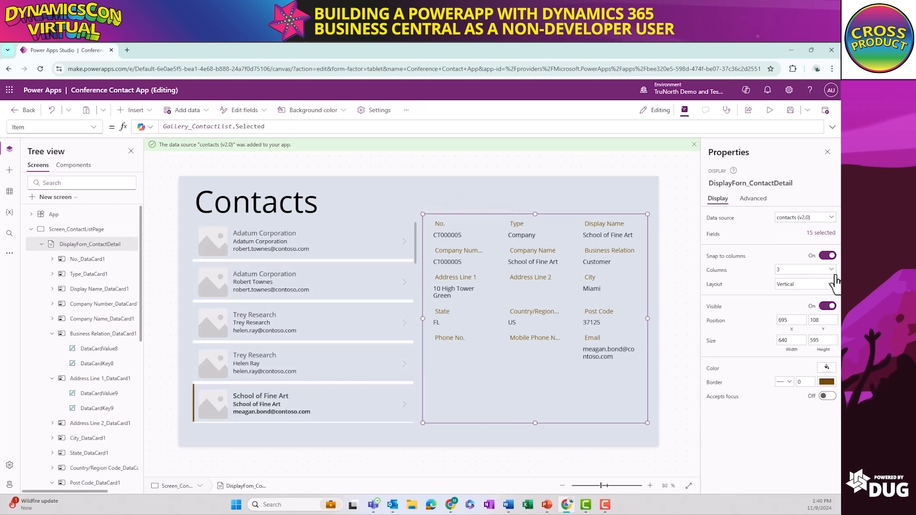
Try the Horizontal layout on the detail form, and arrange its cards in 2 columns with the Vertical layout
left_click(823, 286)
left_click(794, 355)
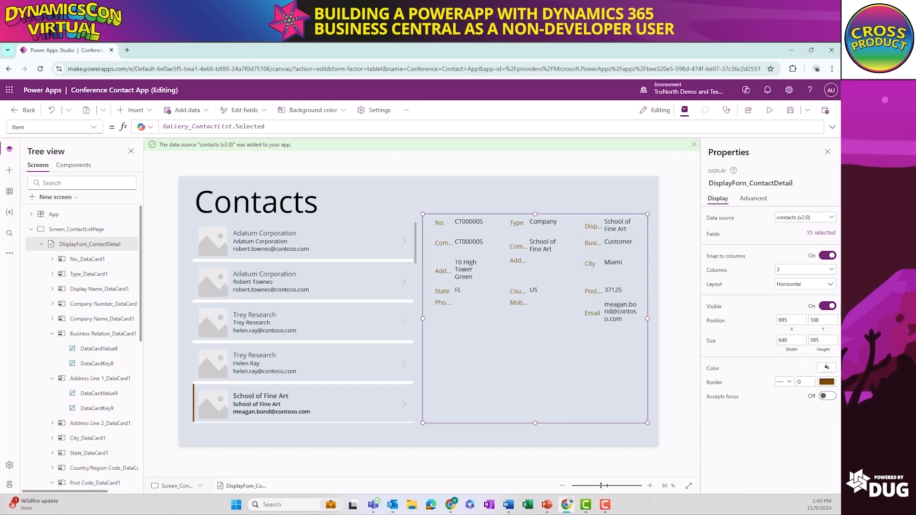
left_click(811, 284)
left_click(746, 336)
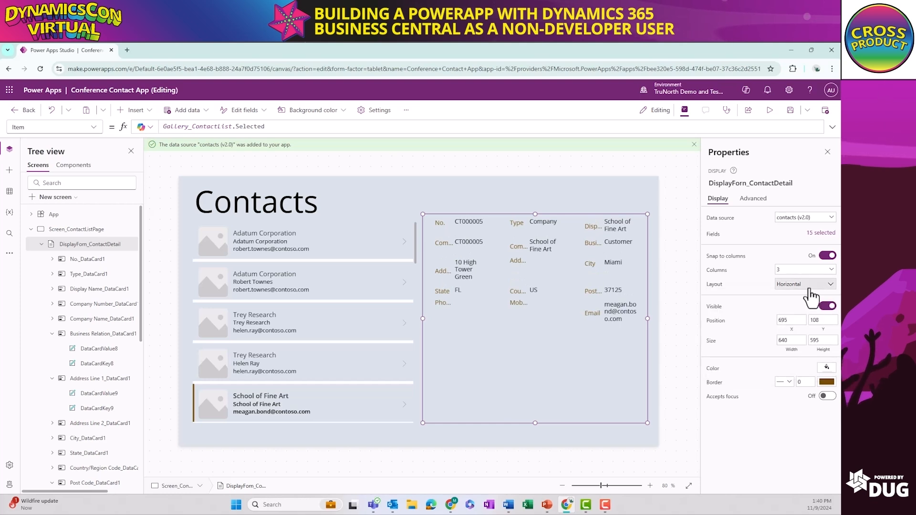
left_click(808, 270)
left_click(783, 291)
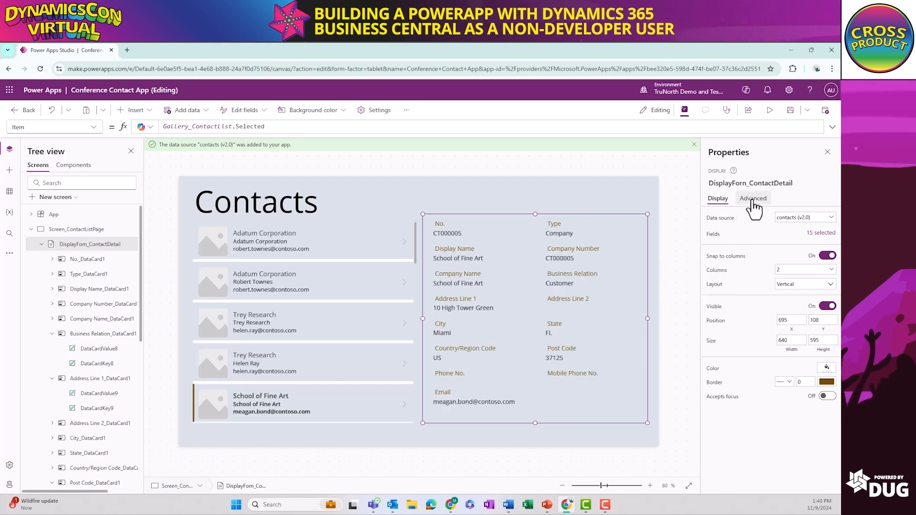
left_click(320, 233)
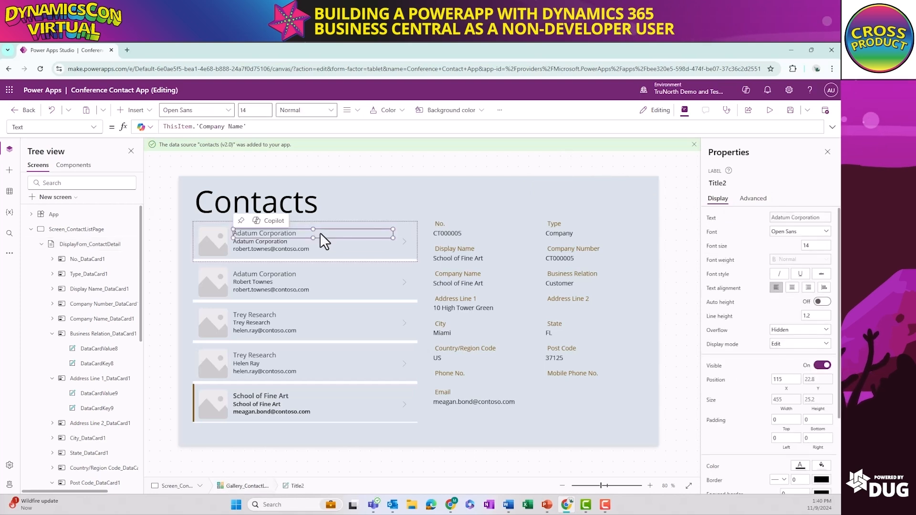
left_click(396, 254)
left_click(356, 194)
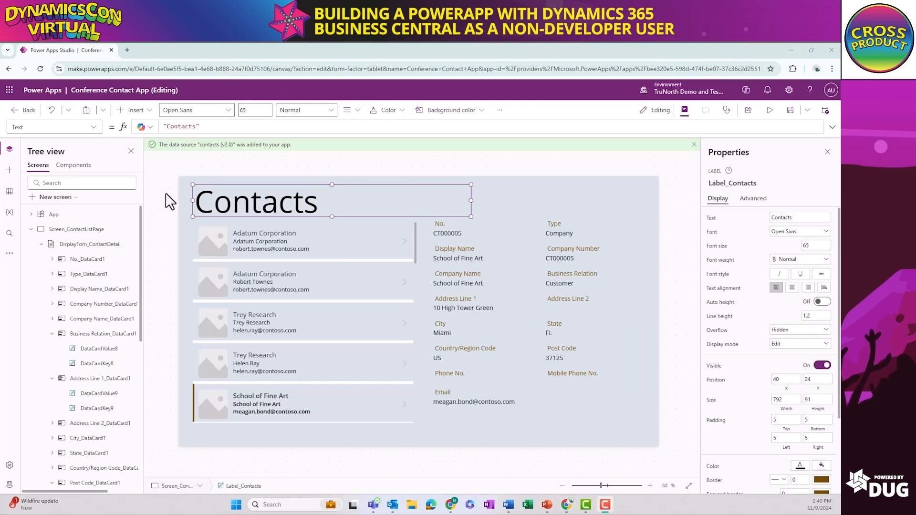
Insert an Add icon on Screen_ContactListPage and place it above the detail form at about X 717, Y 37
left_click(534, 194)
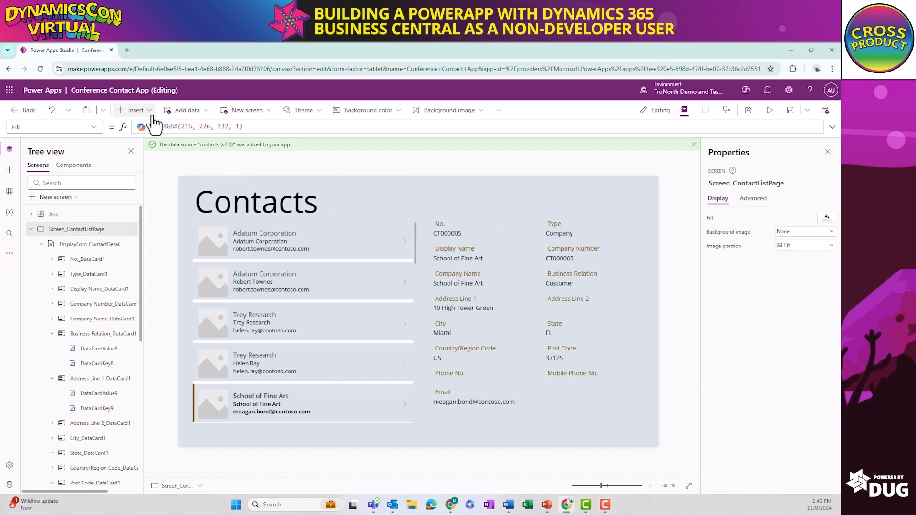
left_click(143, 110)
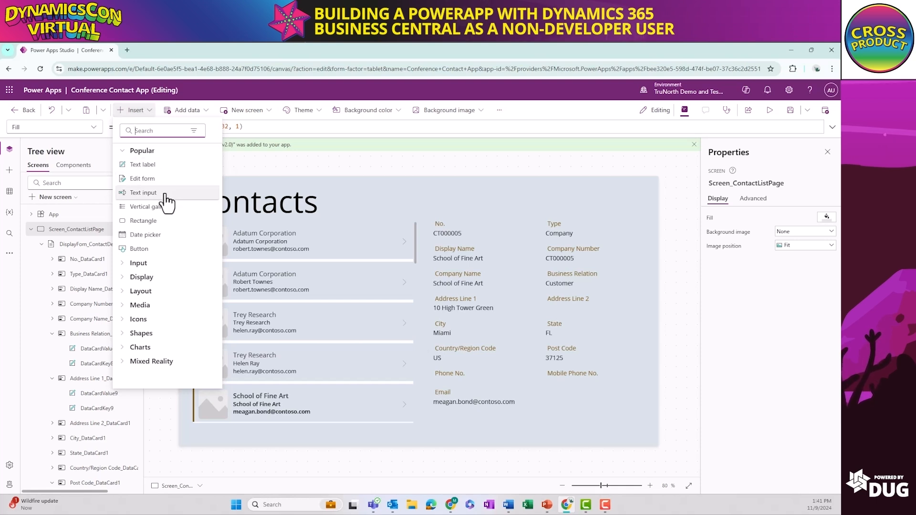
left_click(139, 320)
scroll(159, 353, "down", 2)
scroll(160, 353, "down", 3)
scroll(160, 353, "up", 4)
left_click(150, 131)
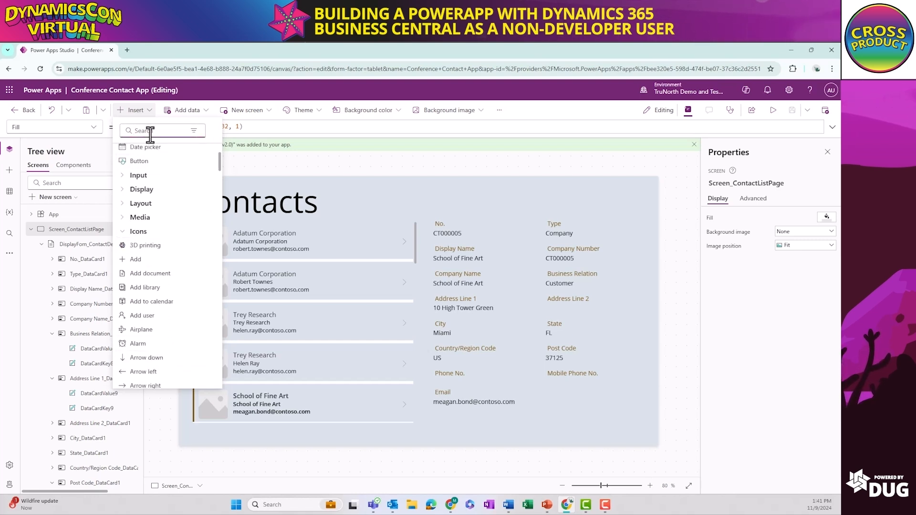
type("add")
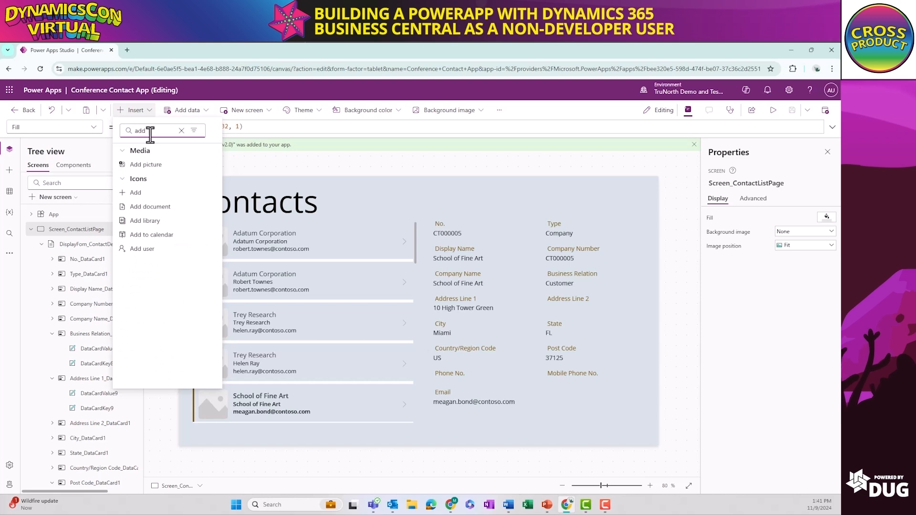
left_click(135, 193)
left_click_drag(209, 210, 440, 203)
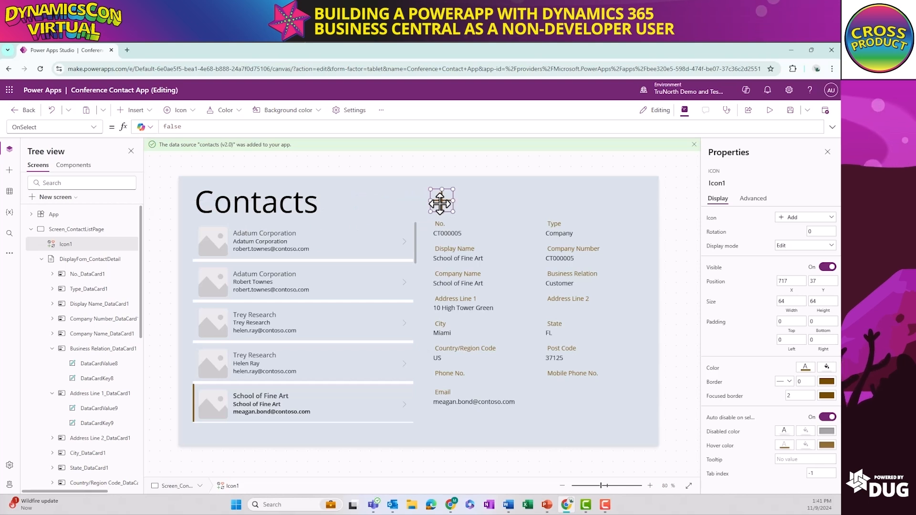
Insert an Edit icon into the contact gallery's template, about 37 by 42 at X 474, Y 48, before each row's arrow
left_click(148, 114)
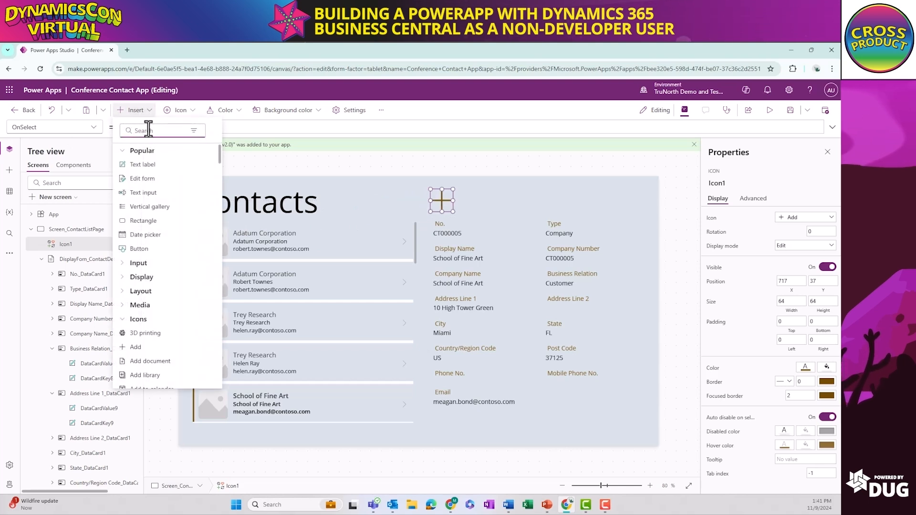
type("edit")
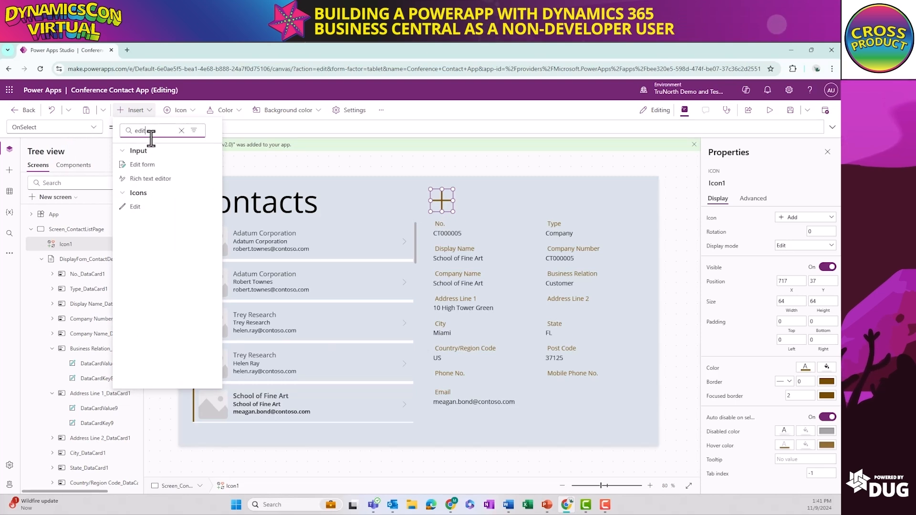
mouse_move(120, 213)
left_mouse_down()
mouse_move(215, 206)
mouse_move(335, 246)
mouse_move(372, 238)
left_mouse_up()
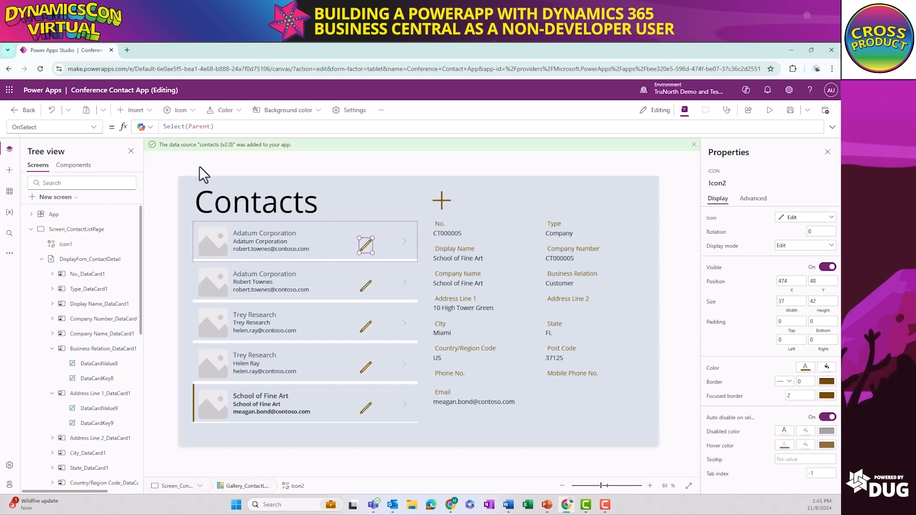
Insert a text input control into the contact gallery's template and select it
left_click(139, 110)
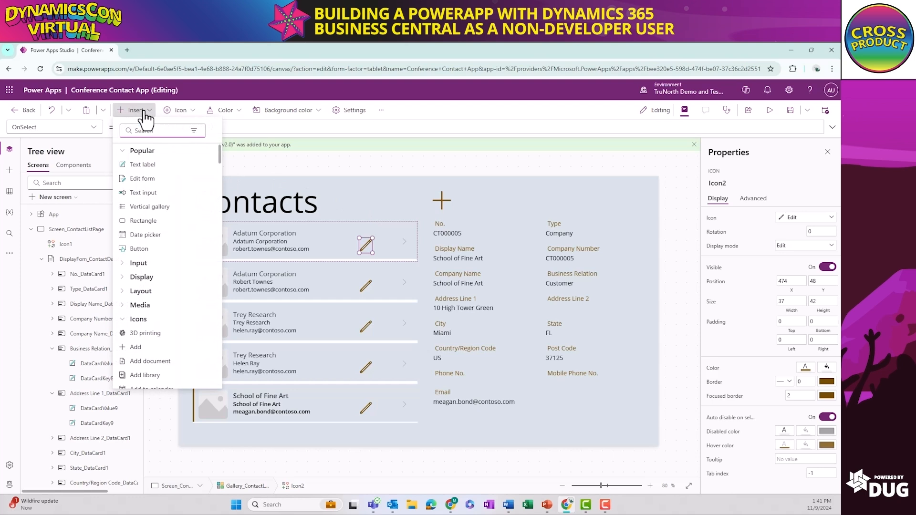
left_click(152, 193)
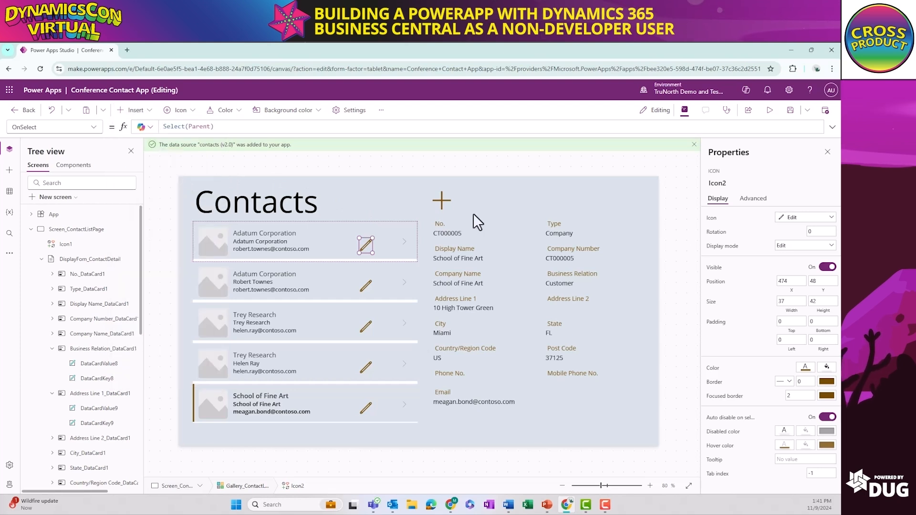
left_click(282, 239)
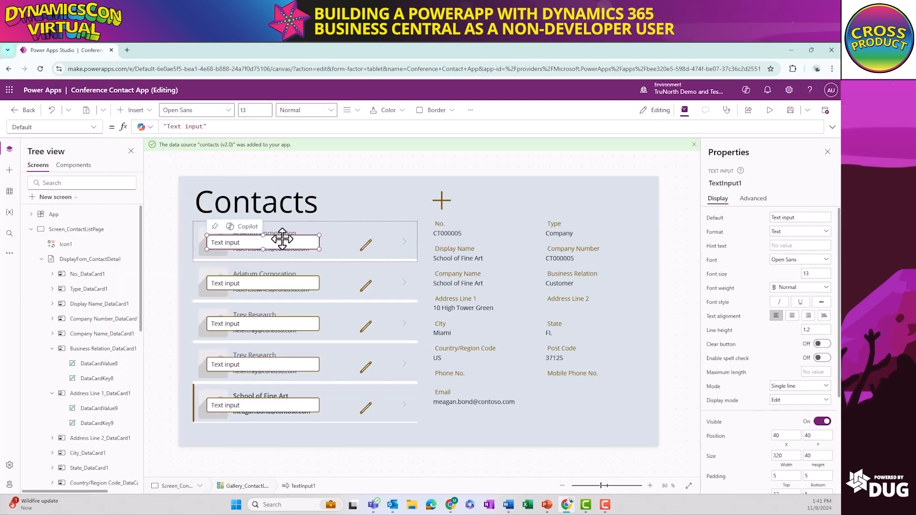
Try moving the text input within the contact gallery's template, then delete it from the gallery
left_click_drag(282, 238, 381, 225)
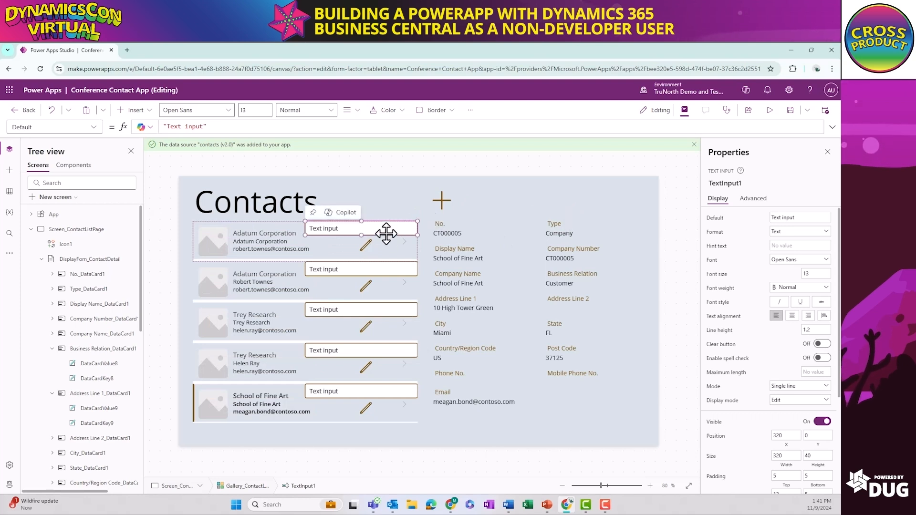
key("ctrl+z")
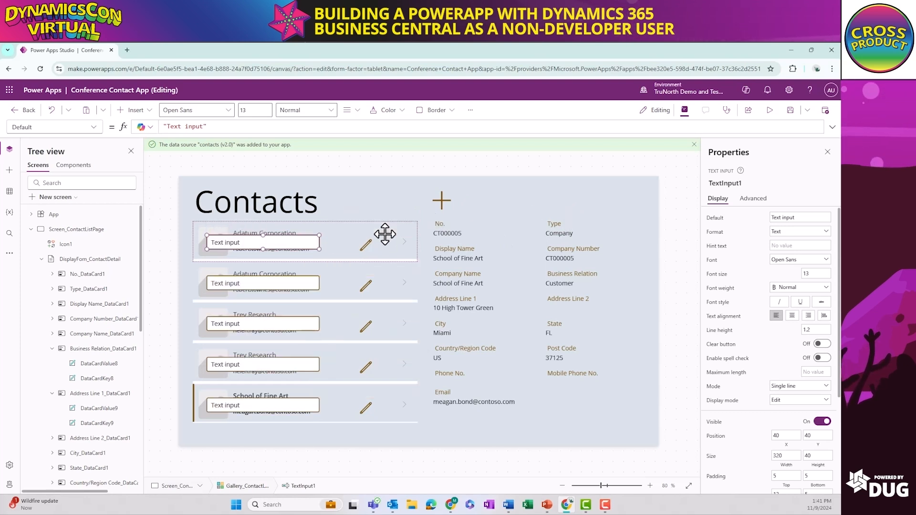
key("Delete")
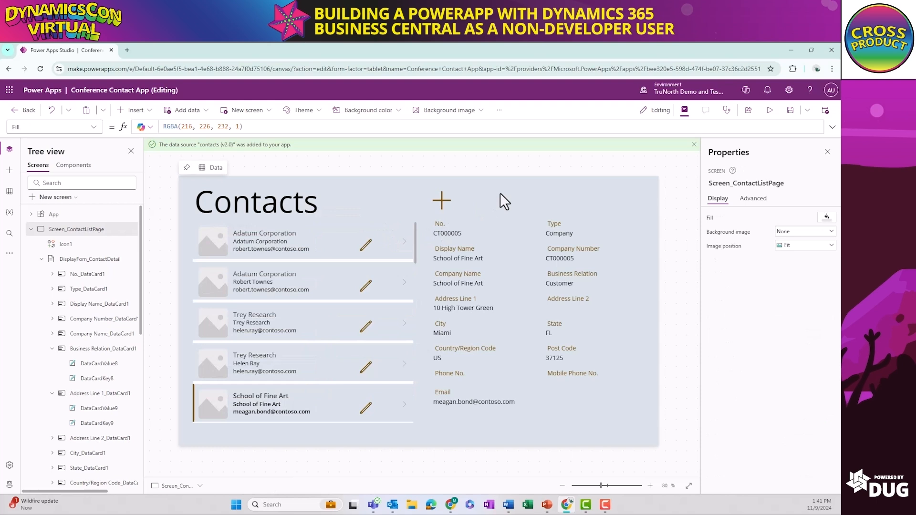
Insert a text input on Screen_ContactListPage beside the Add icon, about 435 by 40 at X 855, Y 49
left_click(135, 110)
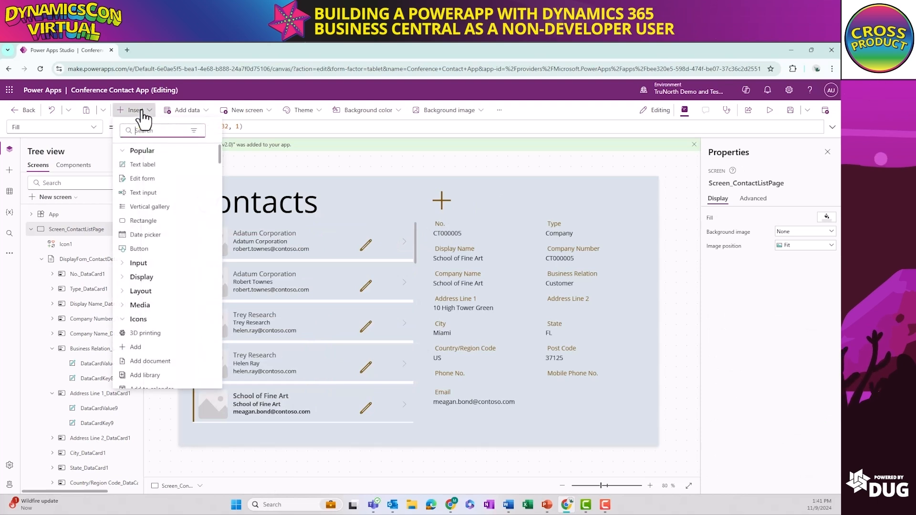
left_click(150, 198)
left_click_drag(284, 199, 632, 207)
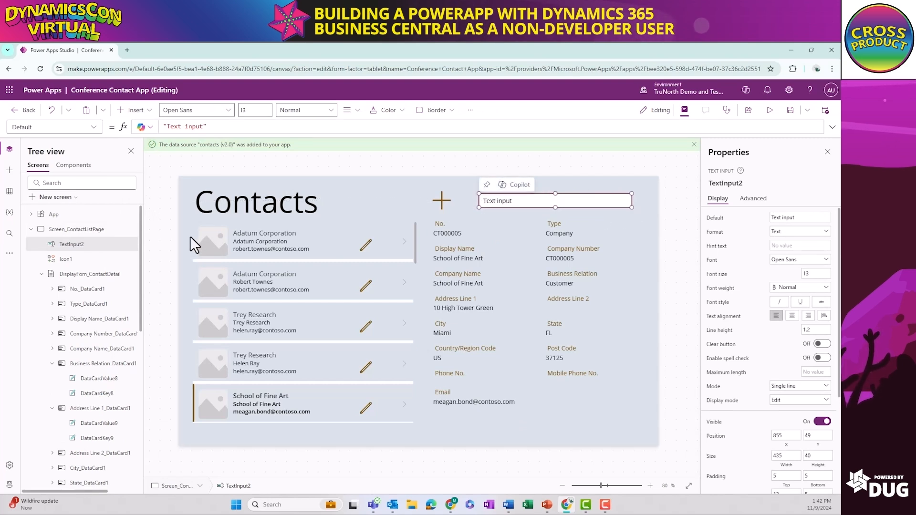
Insert a Rectangle shape on Screen_ContactListPage
left_click(134, 110)
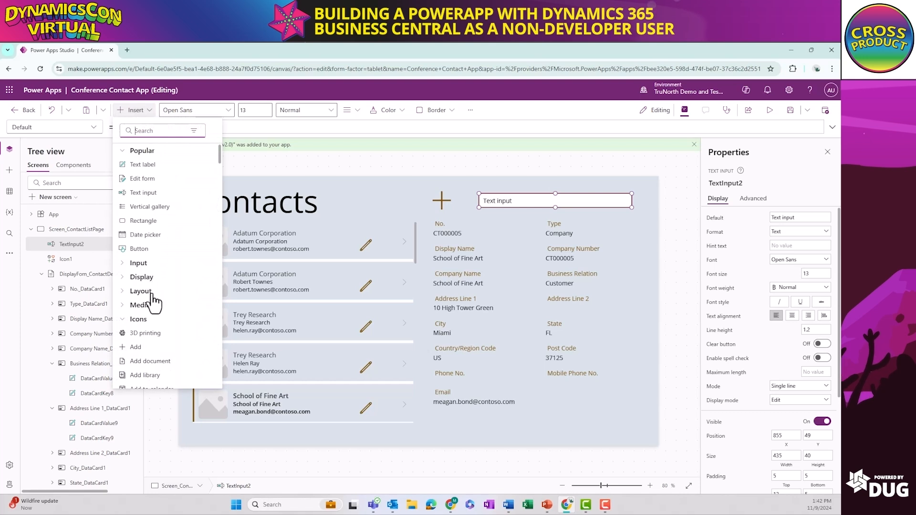
left_click(131, 319)
left_click(126, 334)
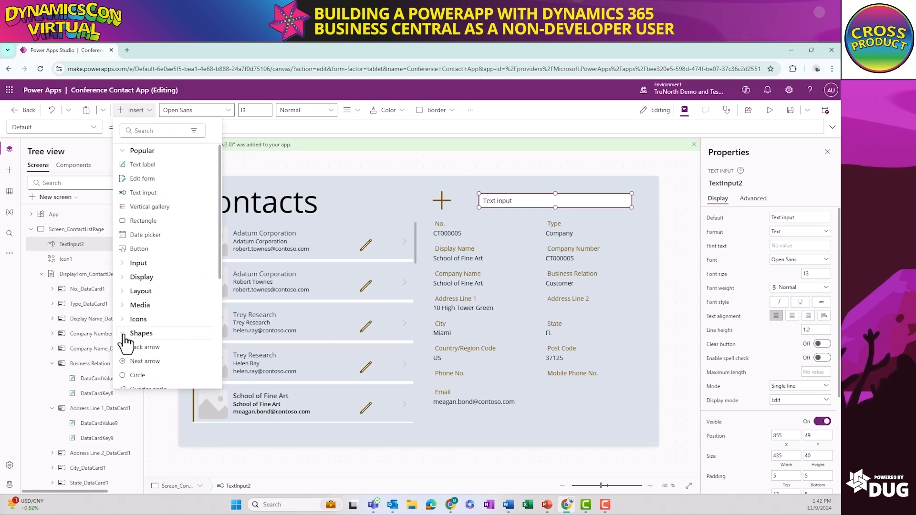
scroll(126, 341, "down", 2)
scroll(126, 346, "down", 3)
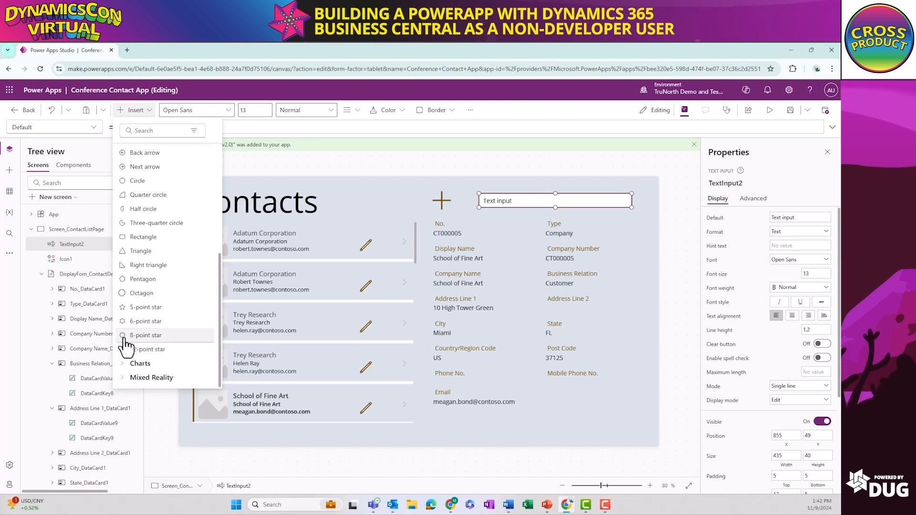
scroll(126, 344, "up", 5)
left_click(124, 316)
left_click(135, 226)
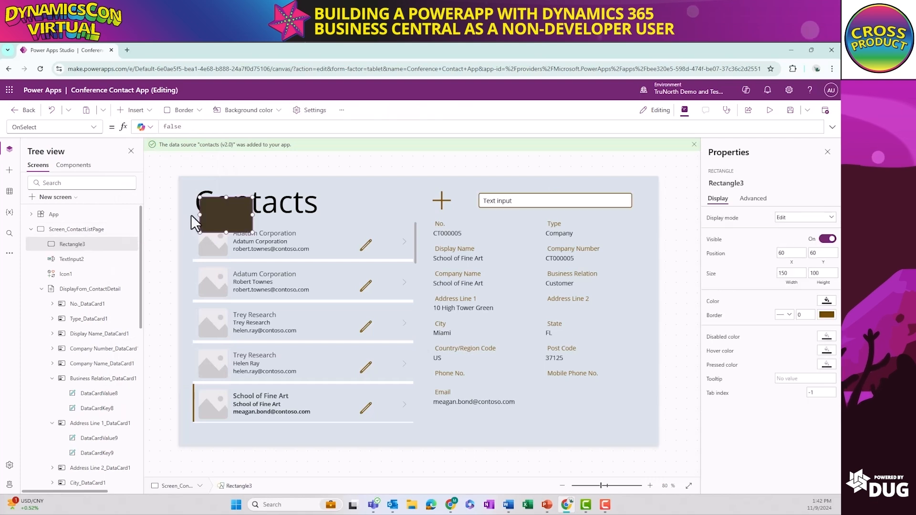
Shape the rectangle into a thin divider line under the Contacts heading, about 1311 by 7 at X 23, Y 115
left_click_drag(249, 230, 649, 216)
left_click_drag(200, 214, 187, 214)
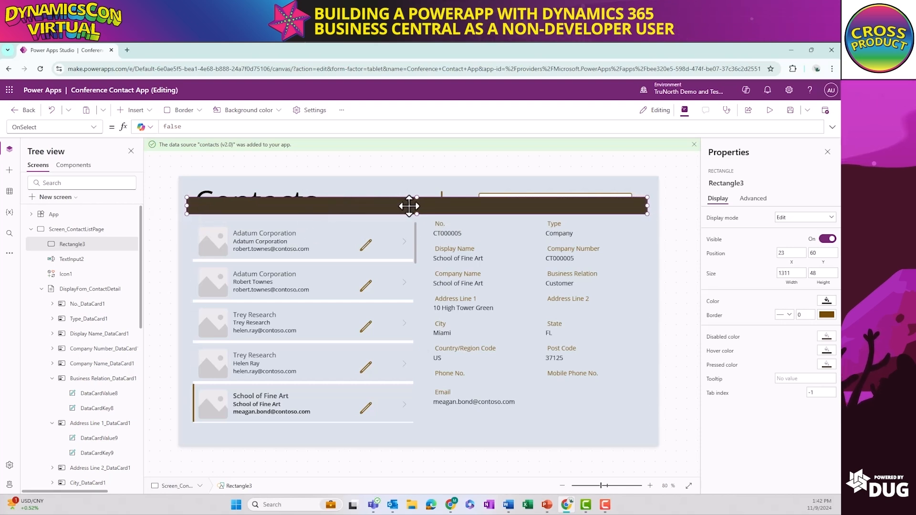
left_click_drag(414, 197, 389, 216)
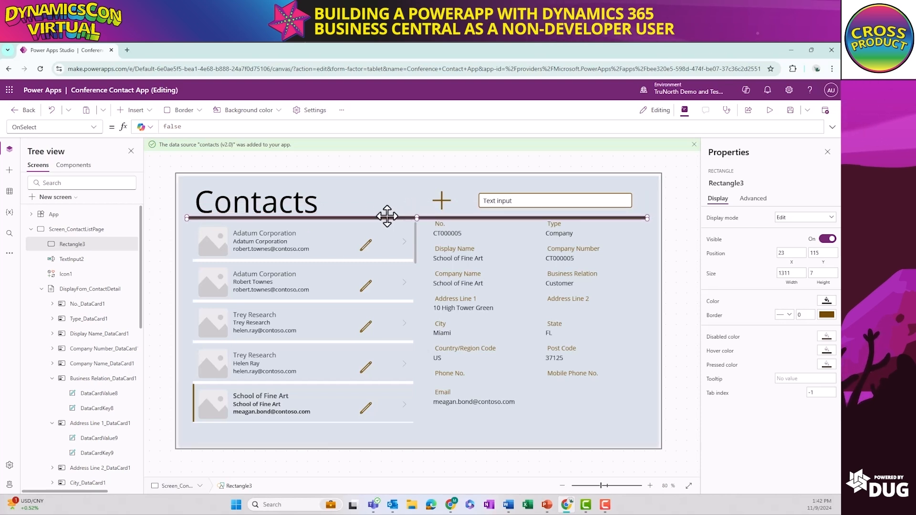
Duplicate the divider line and place the copy below the gallery and detail form at about X 24, Y 715
key("ctrl+c")
key("ctrl+v")
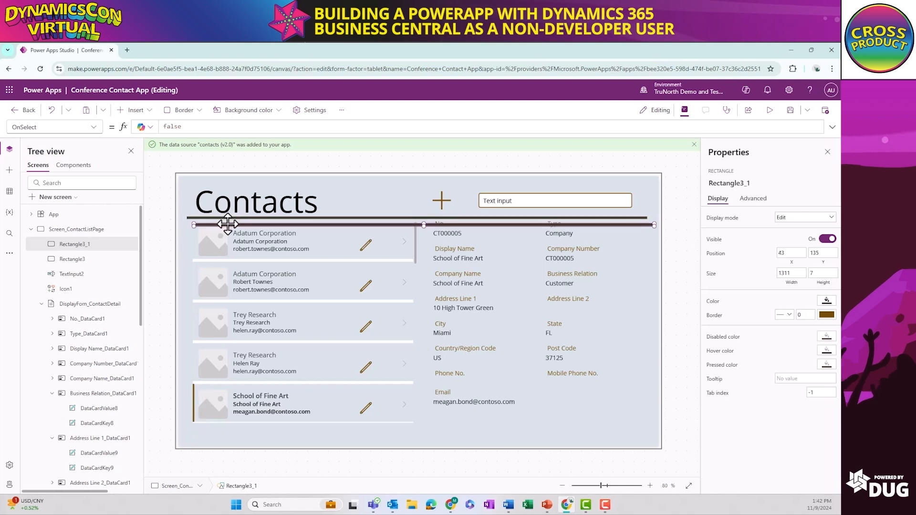
left_click_drag(229, 248, 221, 426)
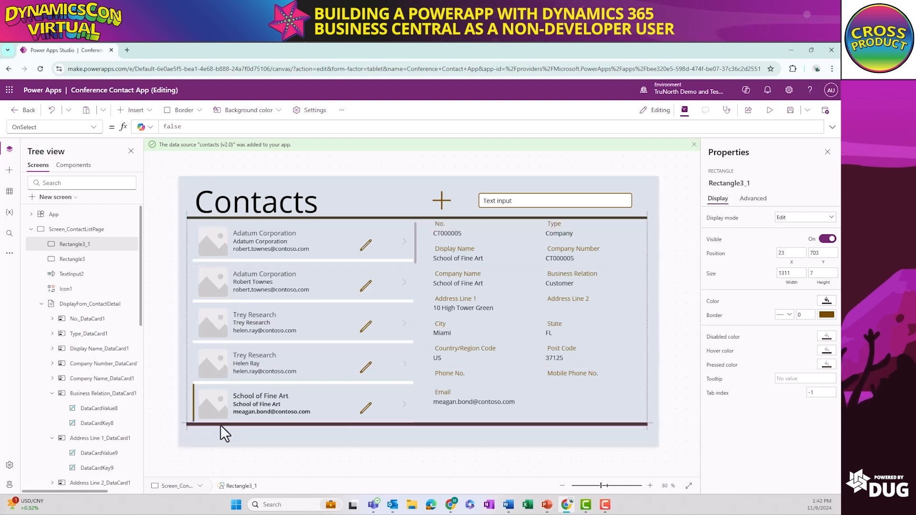
left_click_drag(221, 425, 221, 428)
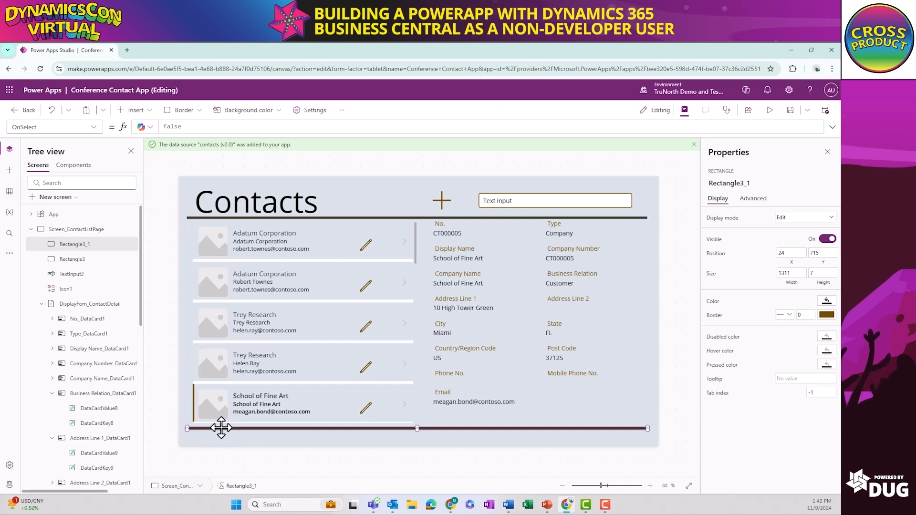
left_click(380, 178)
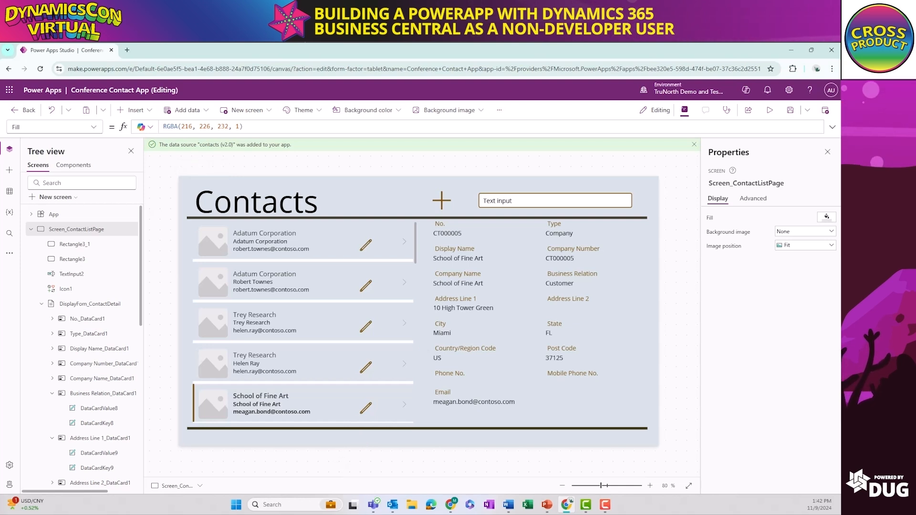
Rename the Add icon above the detail form as Icon_AddNew
left_click(439, 201)
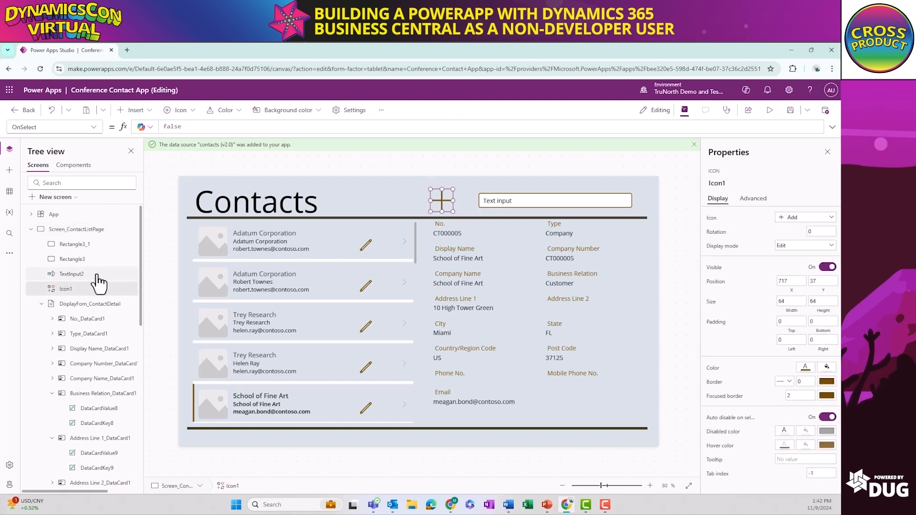
right_click(73, 292)
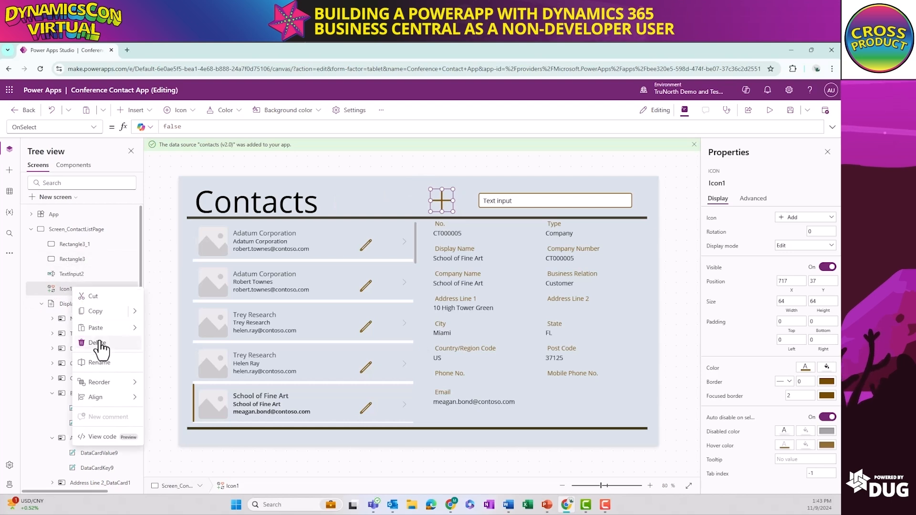
left_click(102, 365)
key("Right")
key("BackSpace")
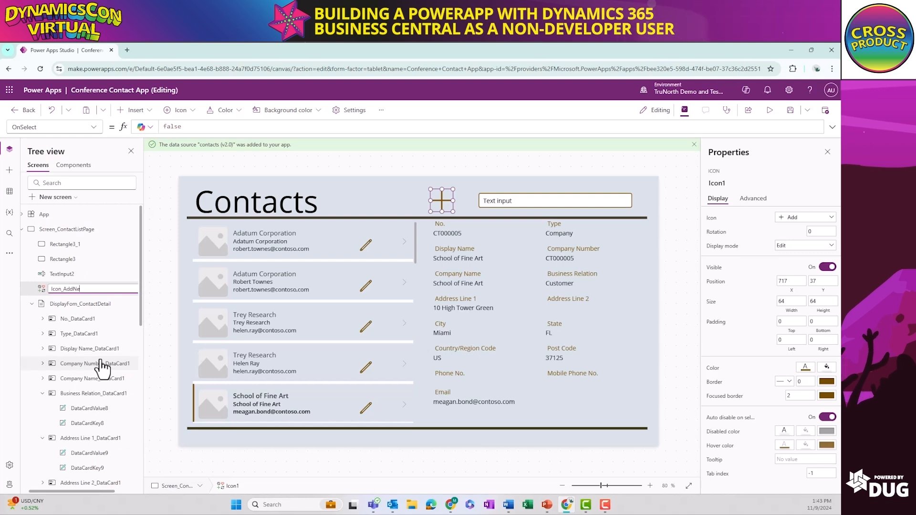
Rename the text input beside the Add icon as TextInput_ContactSearch
left_click(75, 275)
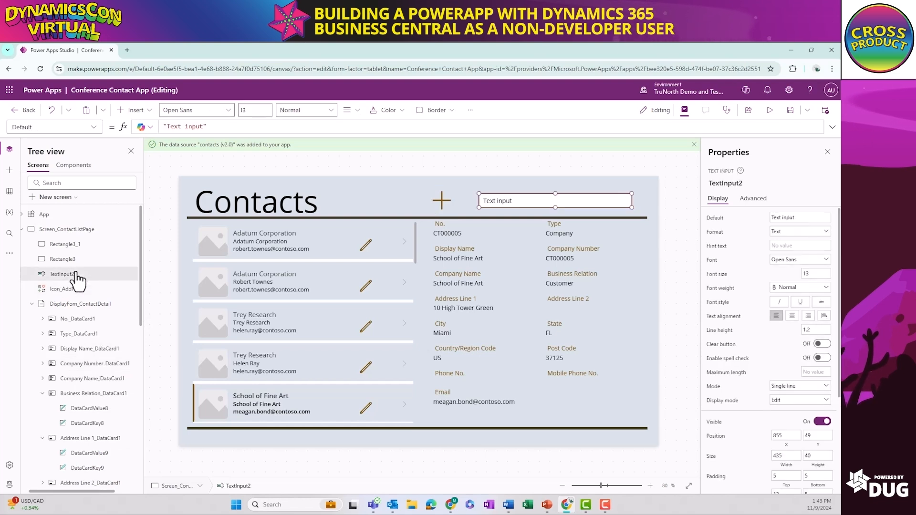
right_click(77, 277)
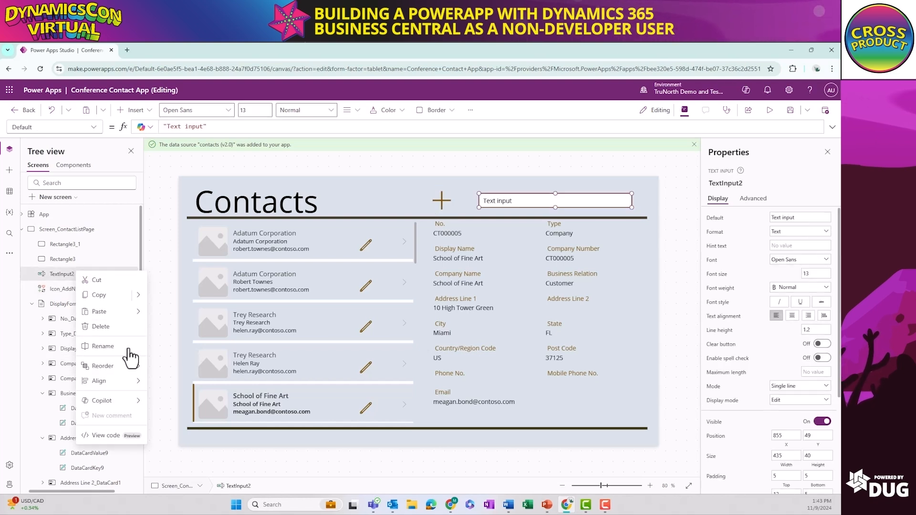
left_click(100, 347)
type("TextInput_ContactSearch")
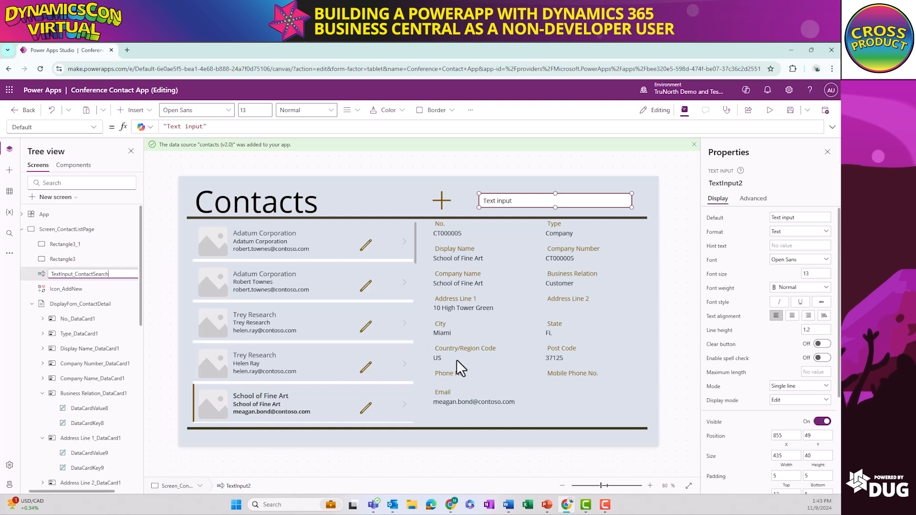
Rename the Edit icon in Gallery_ContactList as Icon_EditContact and collapse the gallery's control list
left_click(367, 247)
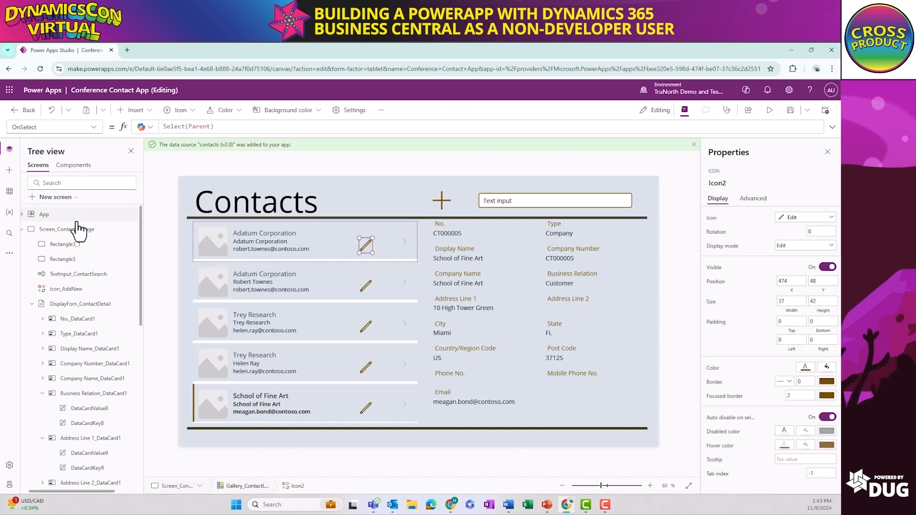
left_click(32, 305)
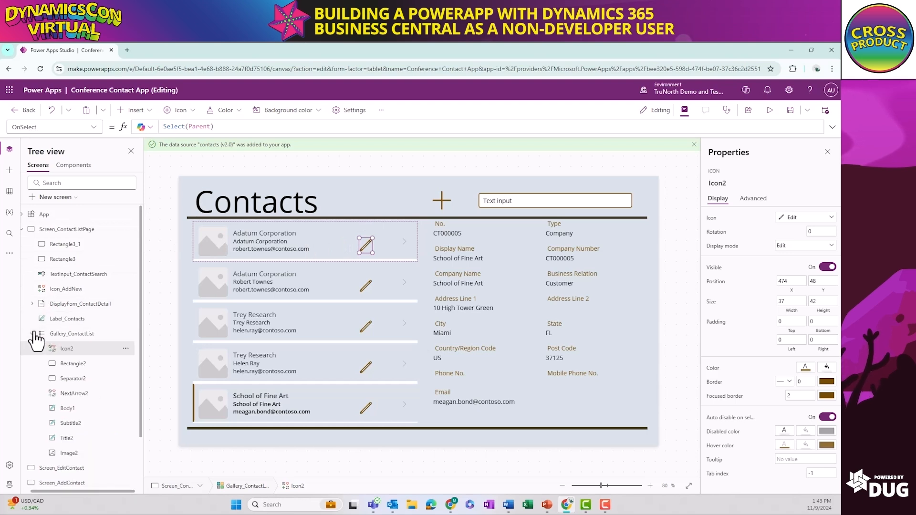
right_click(68, 349)
left_click(98, 266)
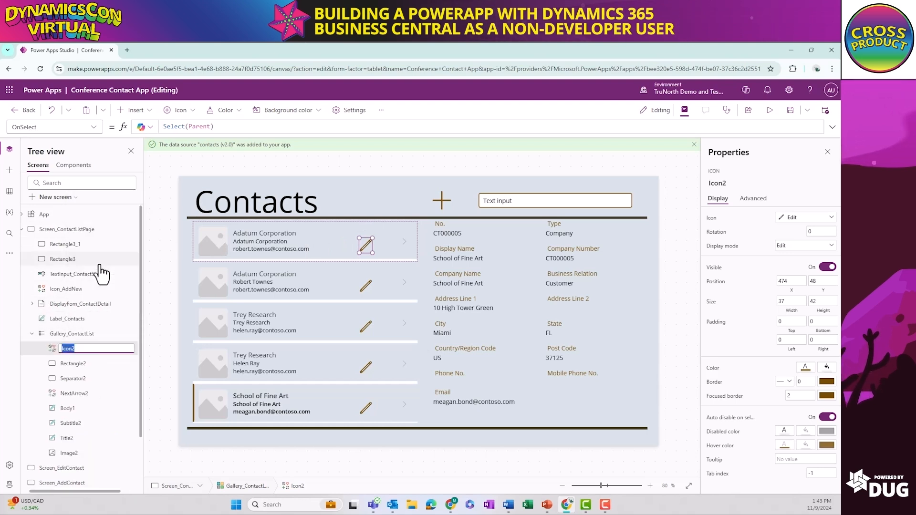
type("Icon")
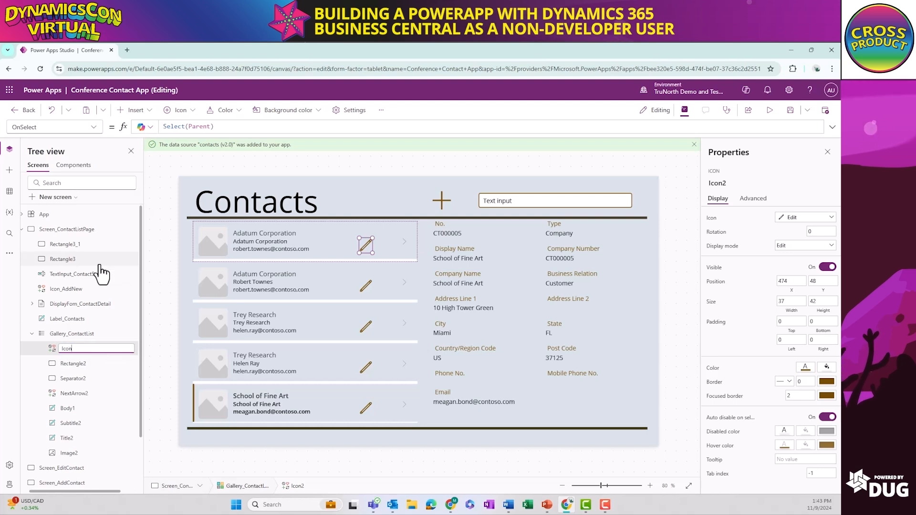
type("_EditContact")
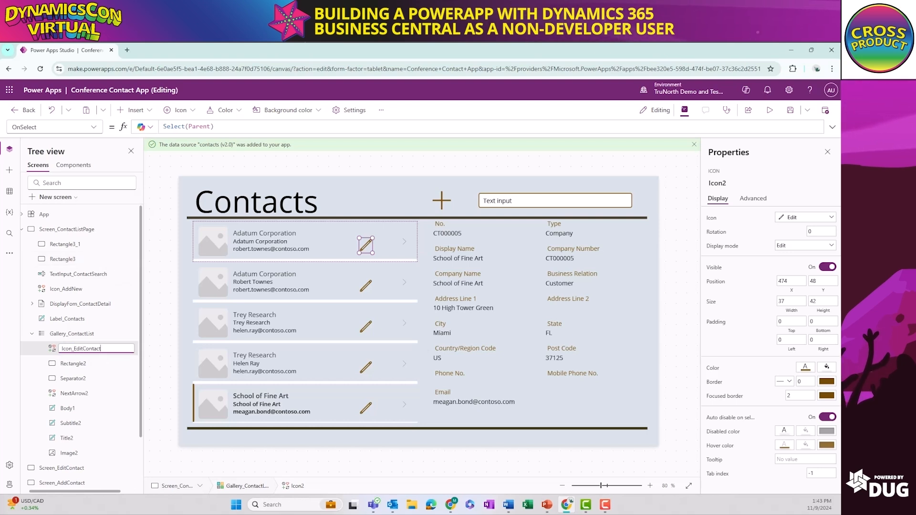
left_click(159, 348)
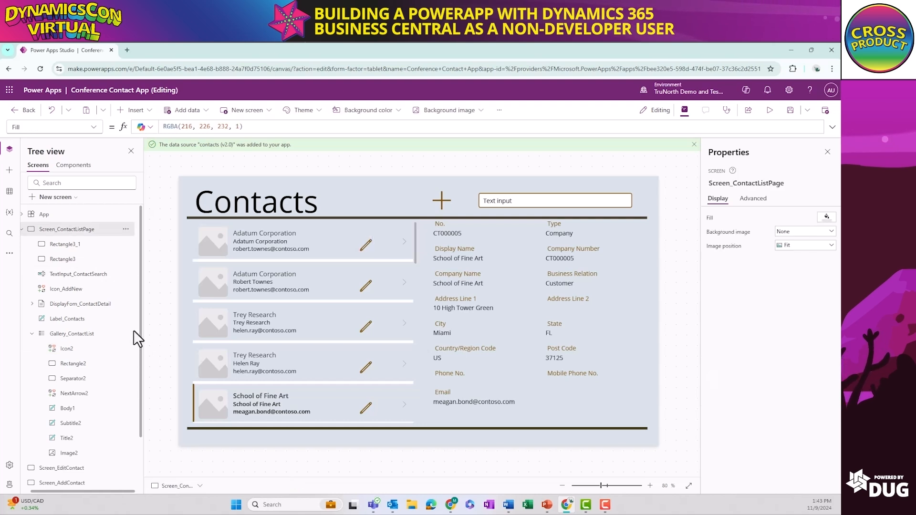
left_click(32, 333)
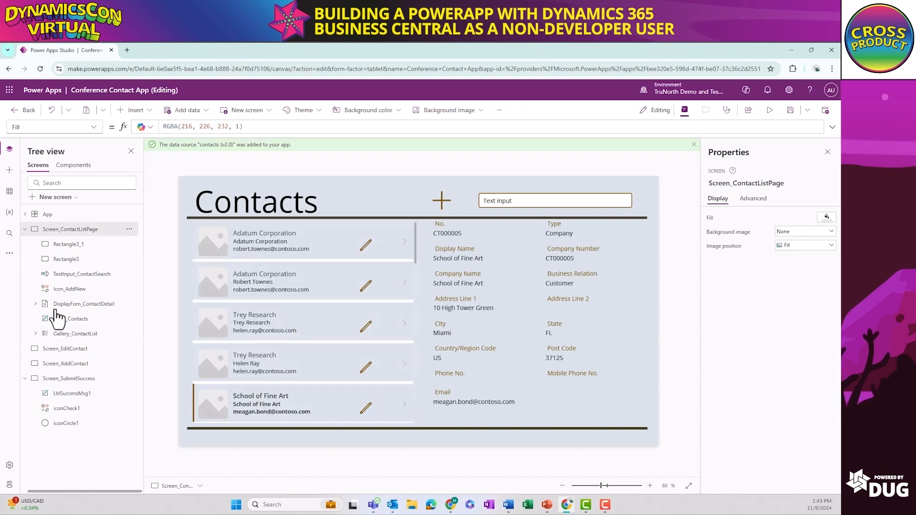
Set the OnSelect formula of Icon_AddNew to Navigate(Screen_AddContact)
left_click(441, 201)
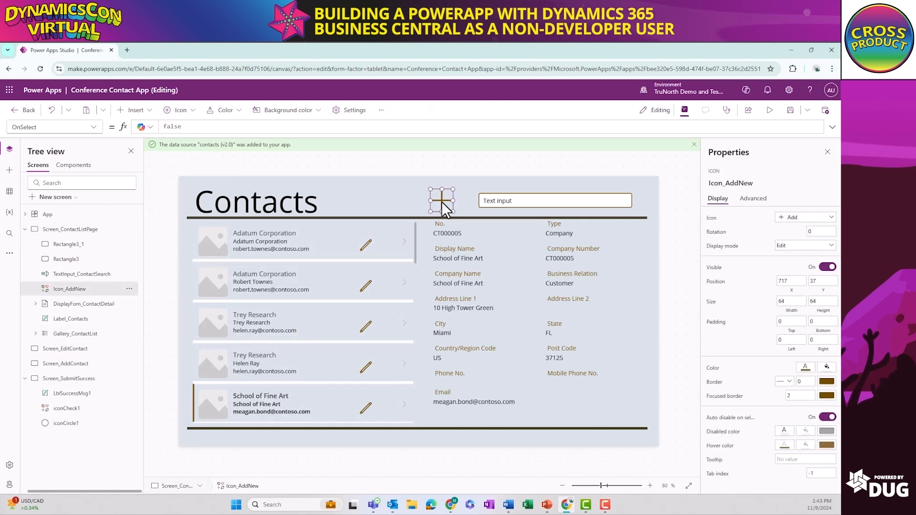
left_click_drag(192, 129, 143, 128)
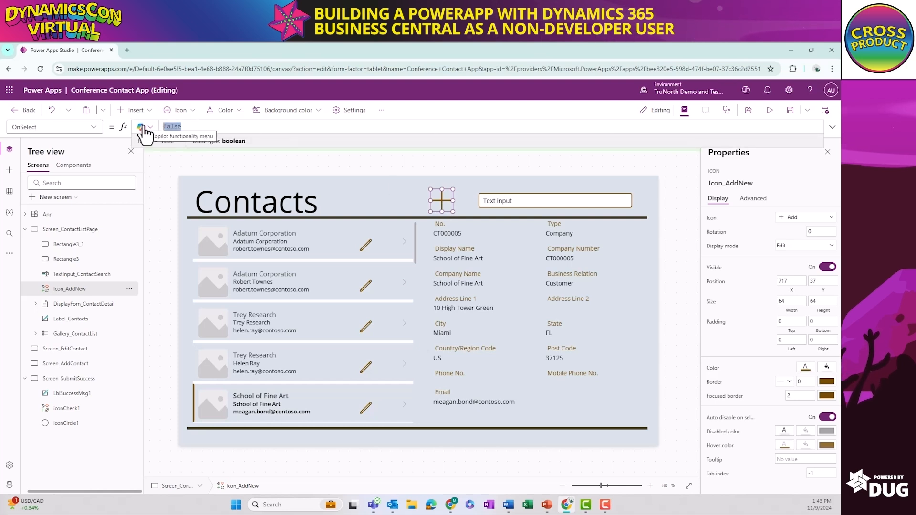
type("Naviga")
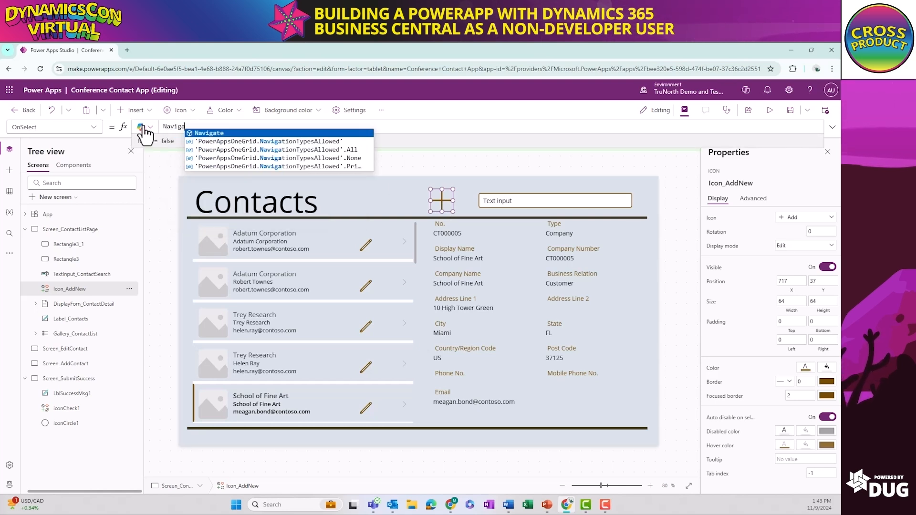
type("te(")
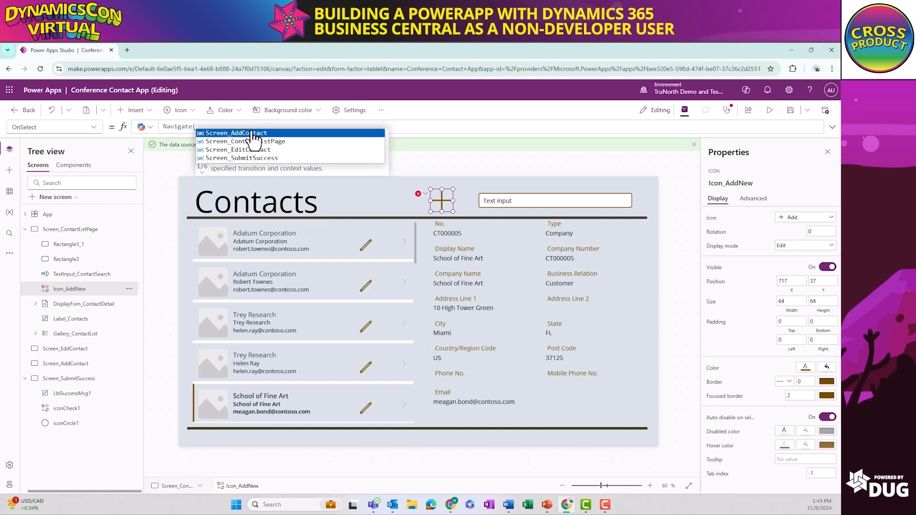
left_click(277, 133)
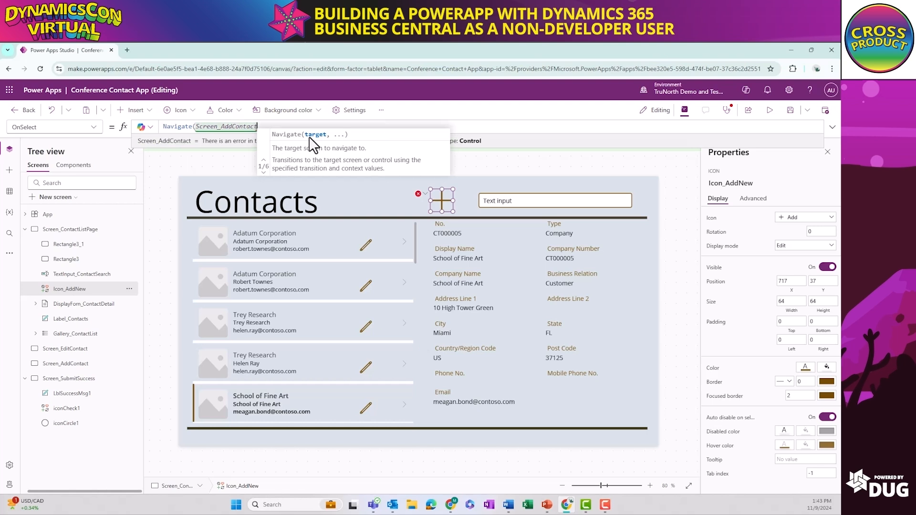
type(")")
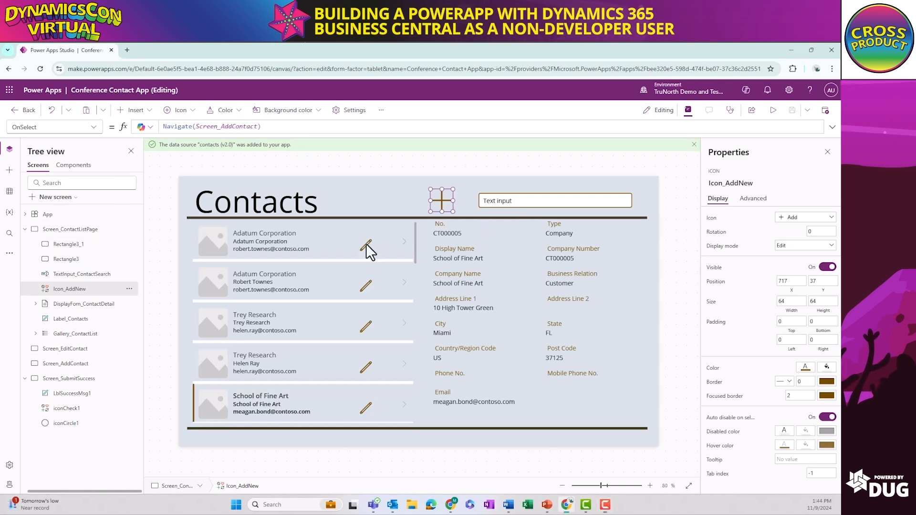
Append a Navigate call after Select(Parent) in the OnSelect formula of Icon_EditContact in the contact gallery
left_click(366, 245)
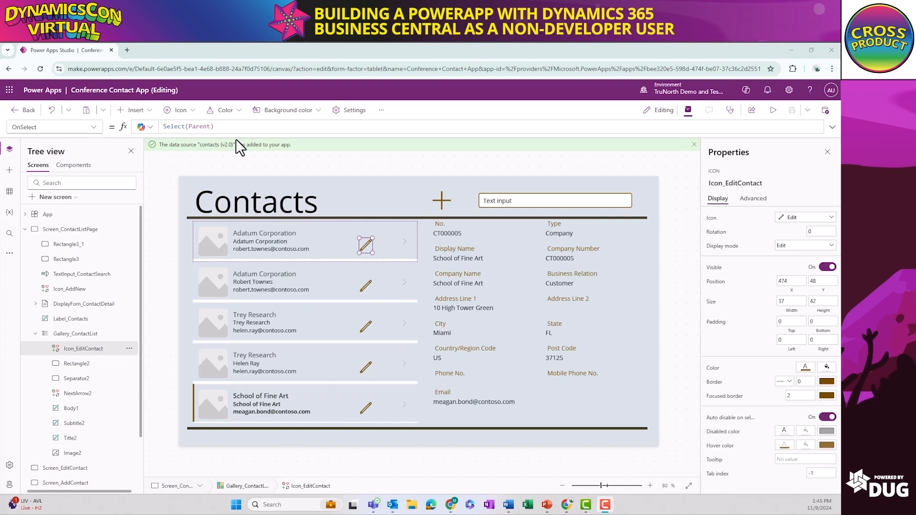
left_click(227, 127)
type(";")
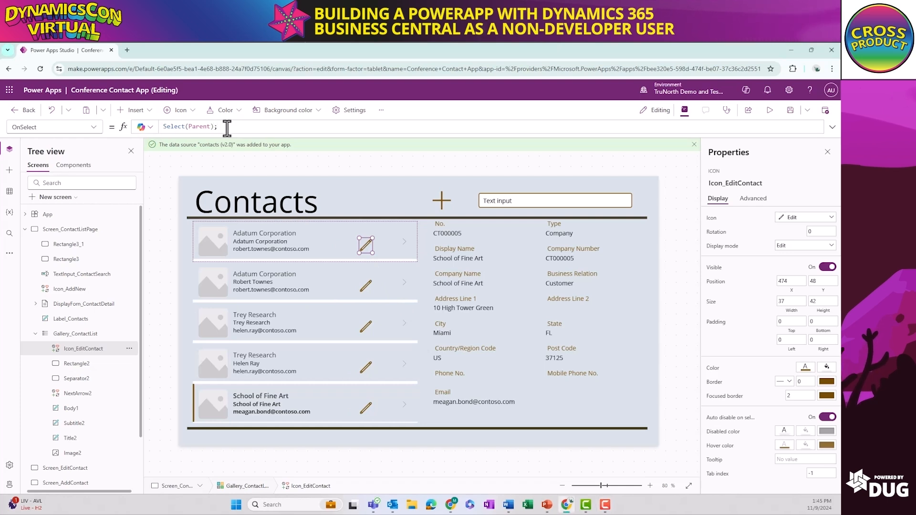
type(" N")
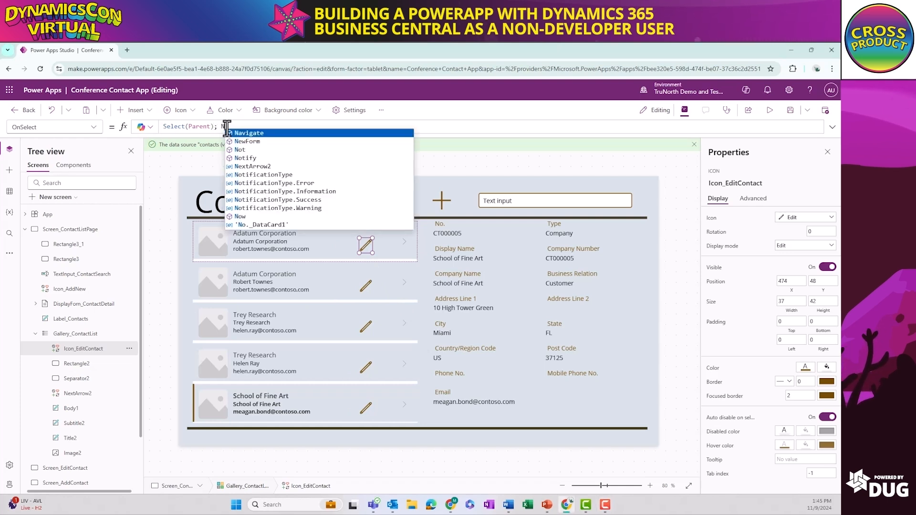
type("avigate(")
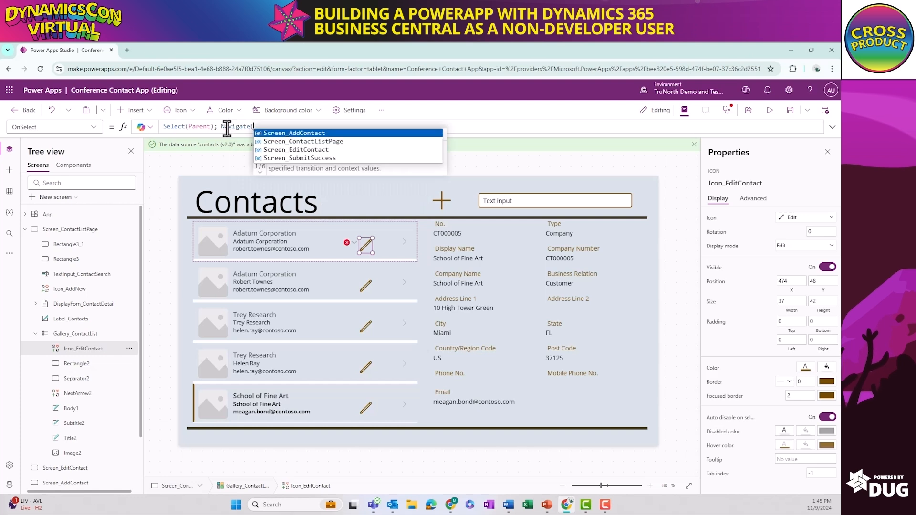
key("Down")
key("Down")
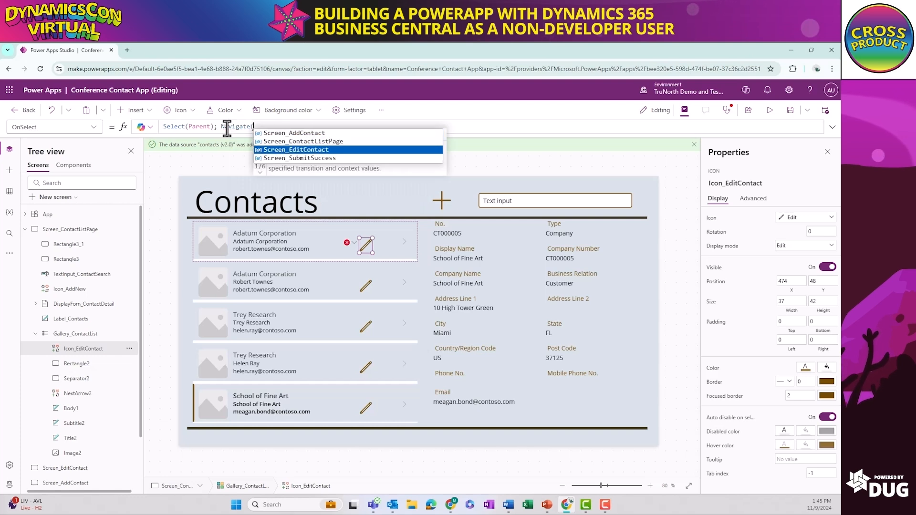
type(")")
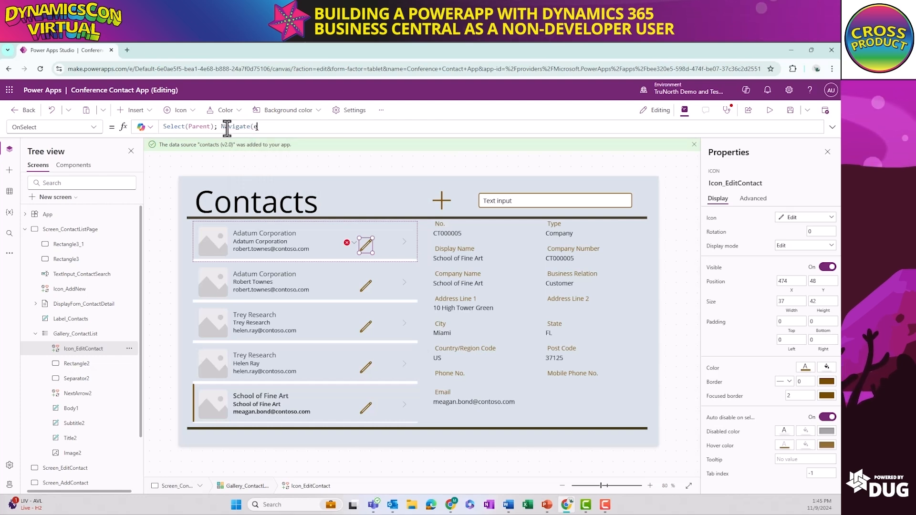
key("BackSpace")
type("ed")
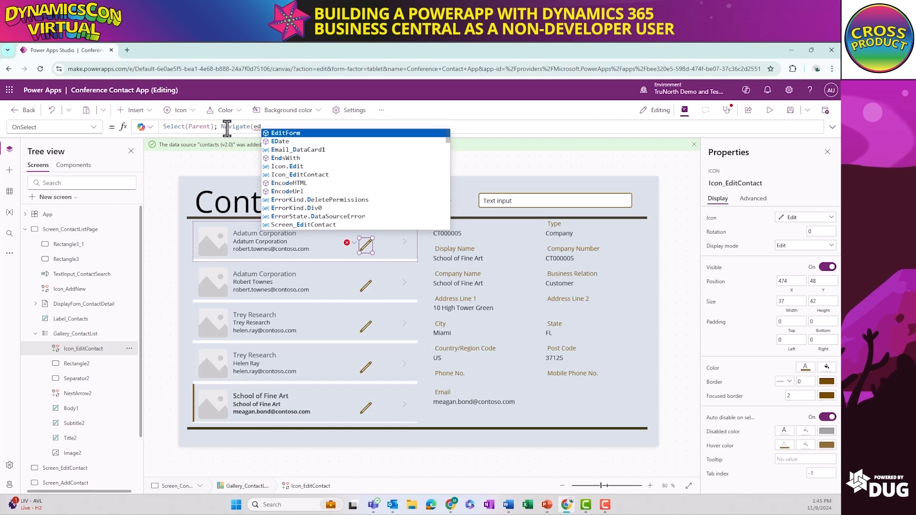
key("BackSpace")
key("BackSpace")
key("BackSpace")
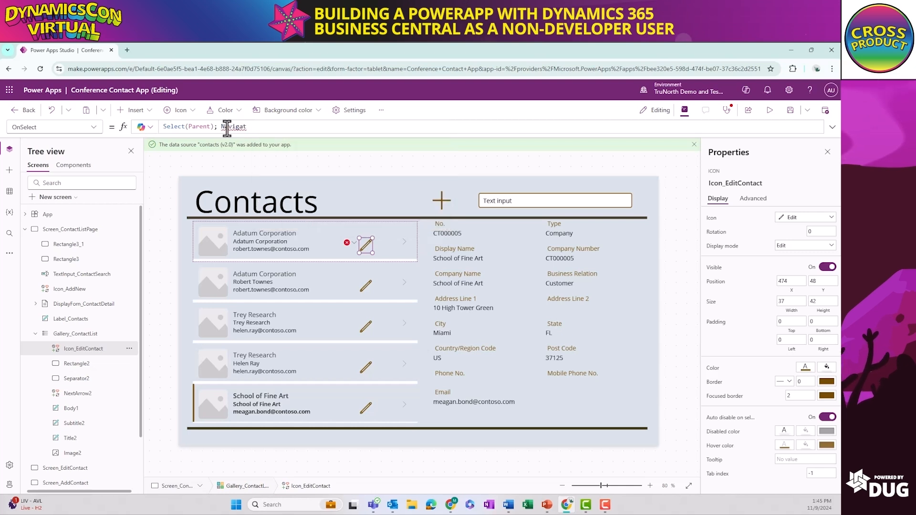
Complete the Navigate call in Icon_EditContact's OnSelect formula with Screen_EditContact as the target screen
type("e")
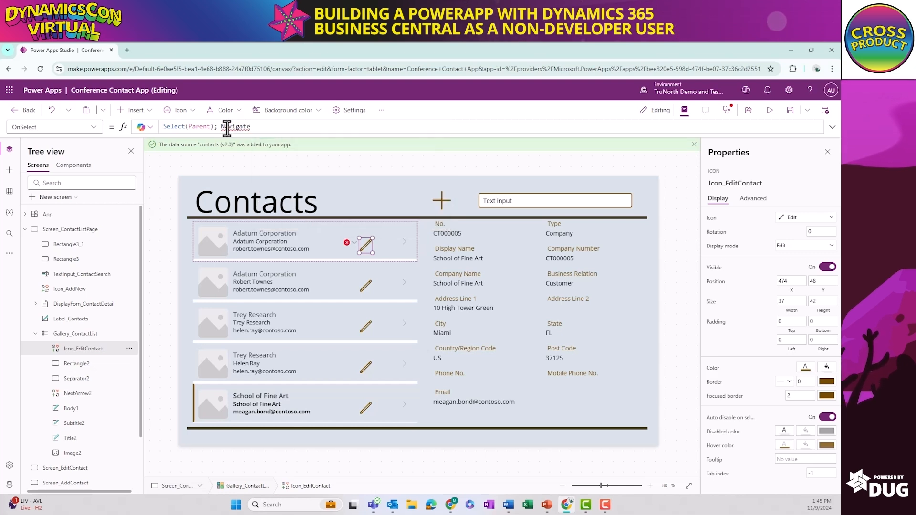
type("(")
key("Down")
key("Down")
key("Tab")
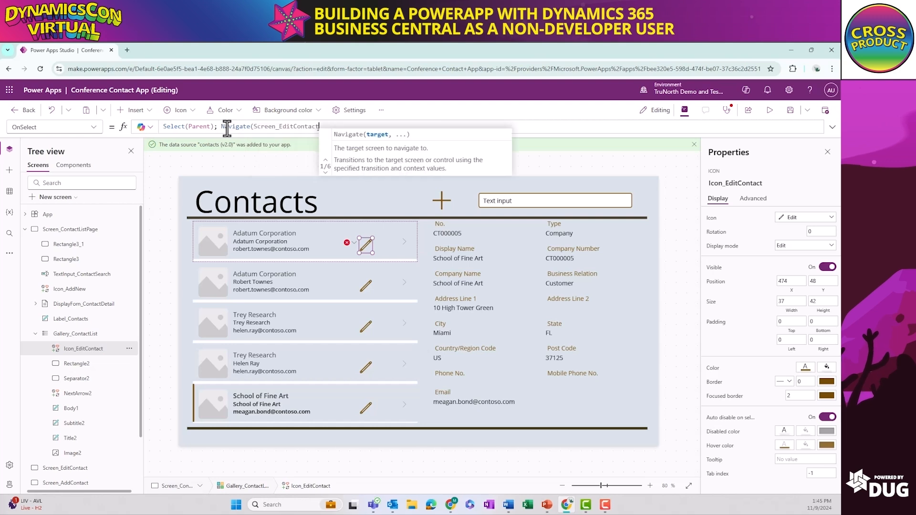
type(")")
key("shift+Return")
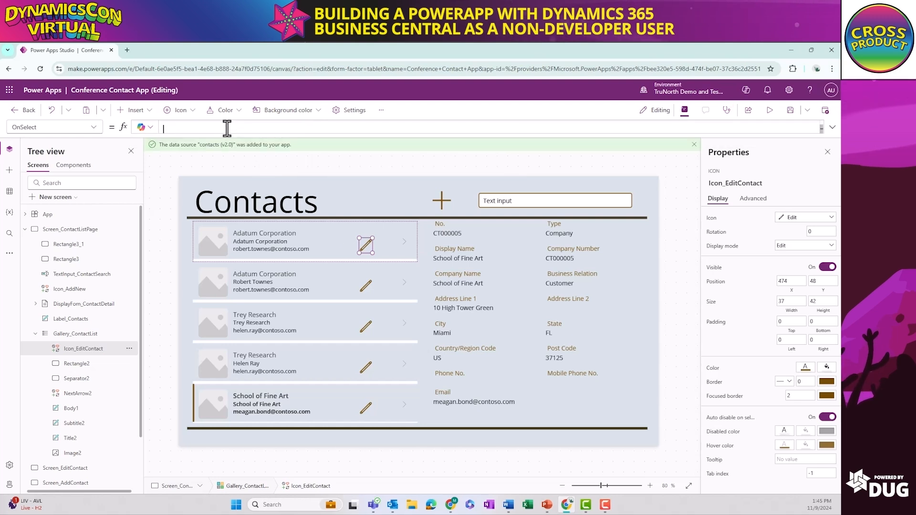
type("; e")
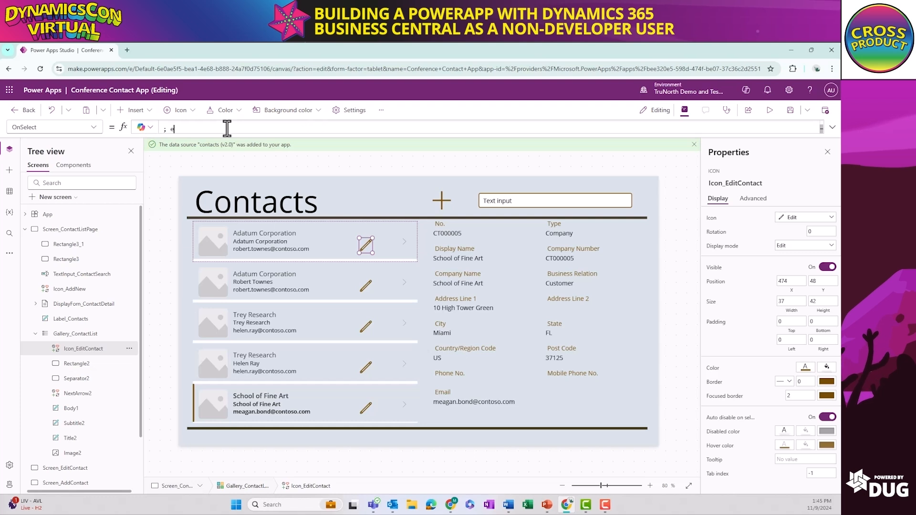
type("dit")
key("Tab")
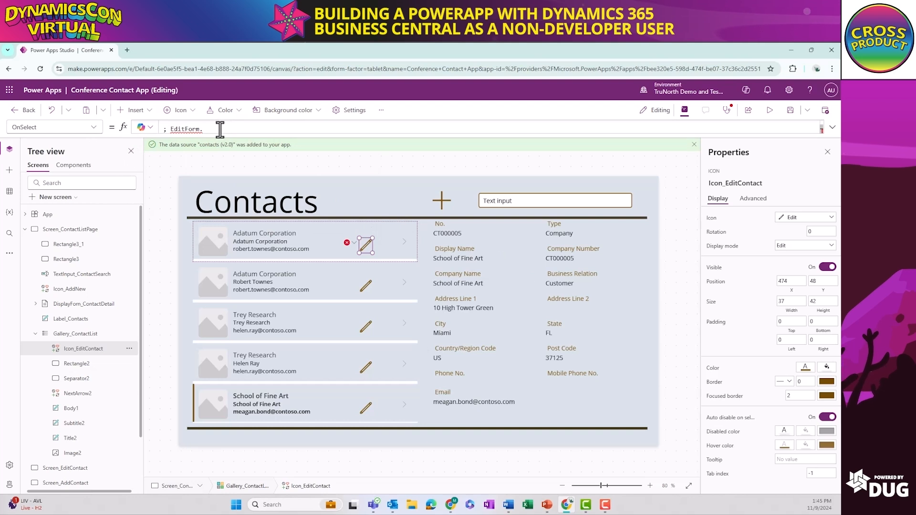
type("(")
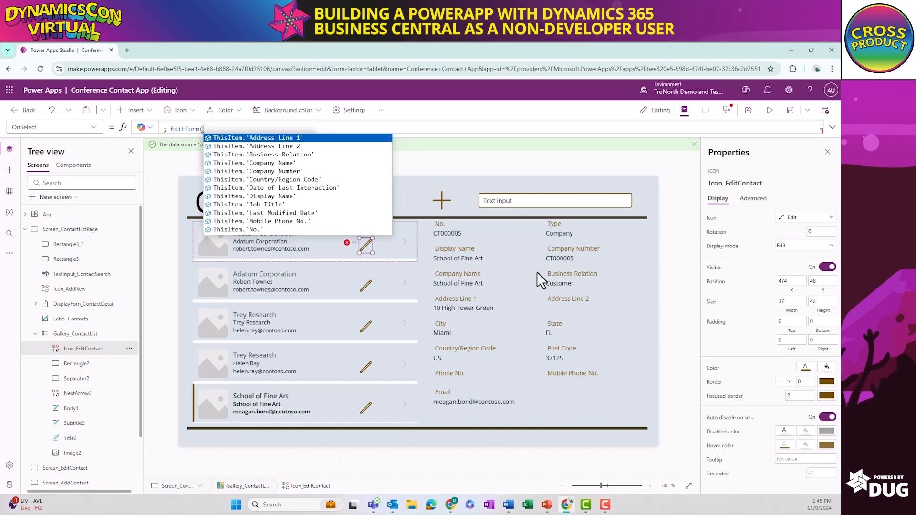
type("Dis")
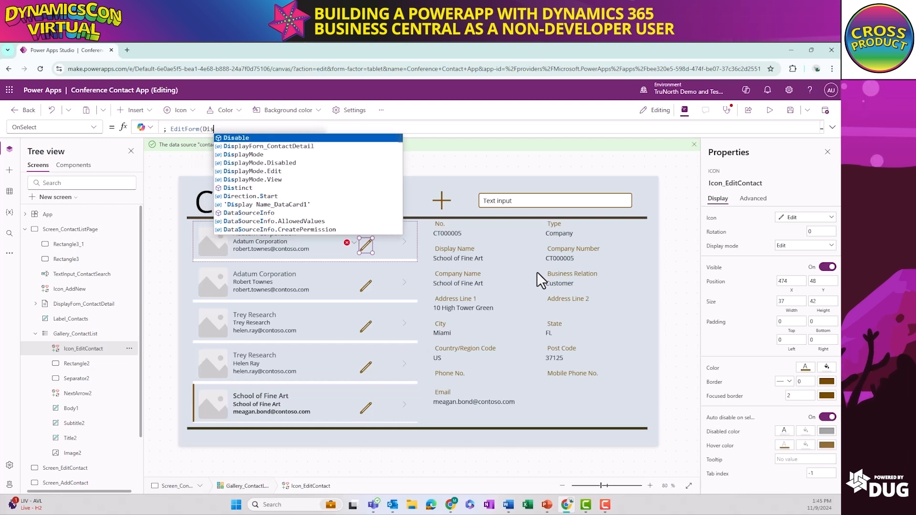
type("p")
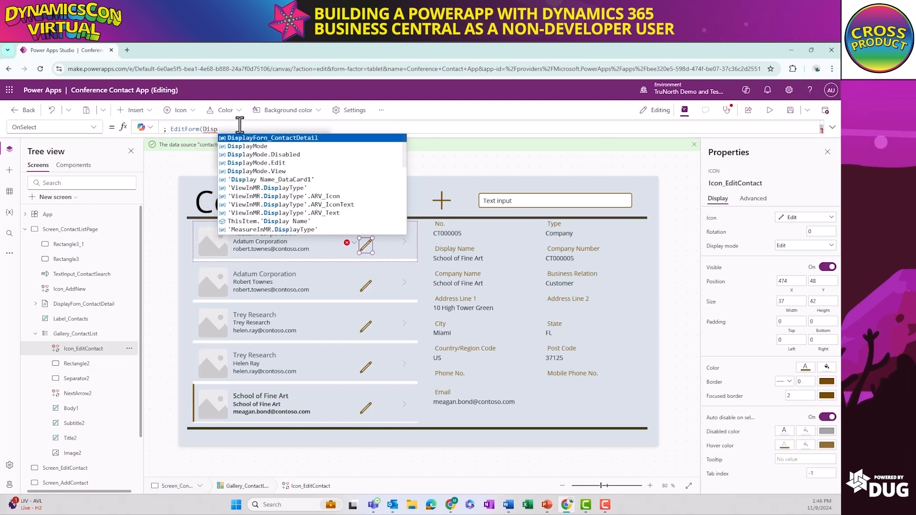
left_click_drag(241, 129, 164, 129)
key("BackSpace")
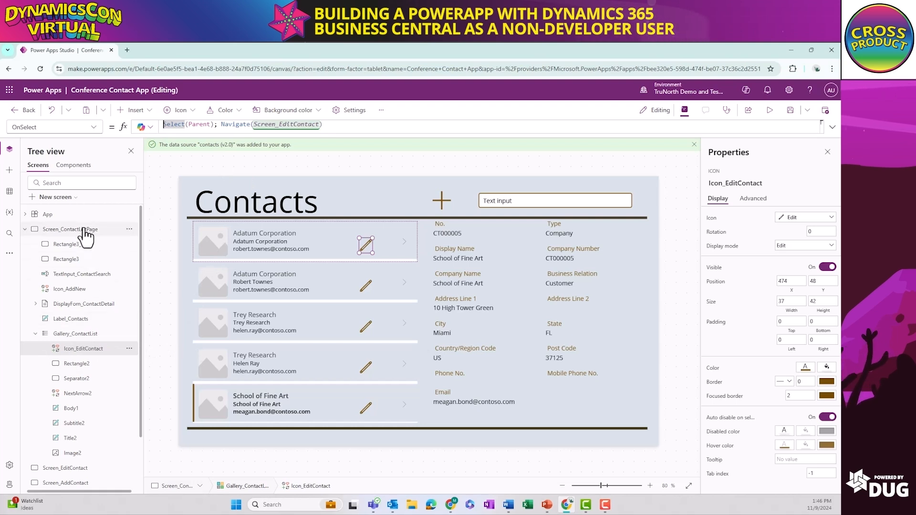
Collapse Gallery_ContactList's controls and set the default text of TextInput_ContactSearch to Search for Contact
left_click(35, 333)
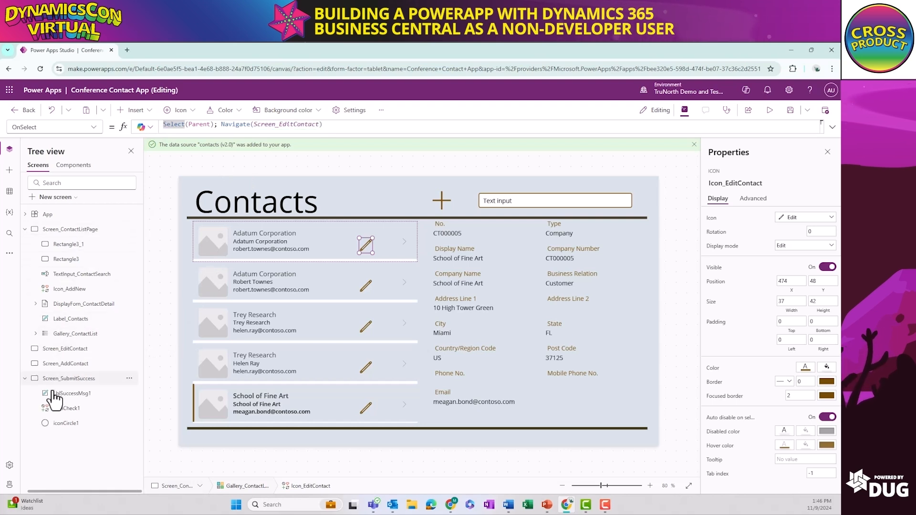
left_click(578, 203)
left_click(826, 217)
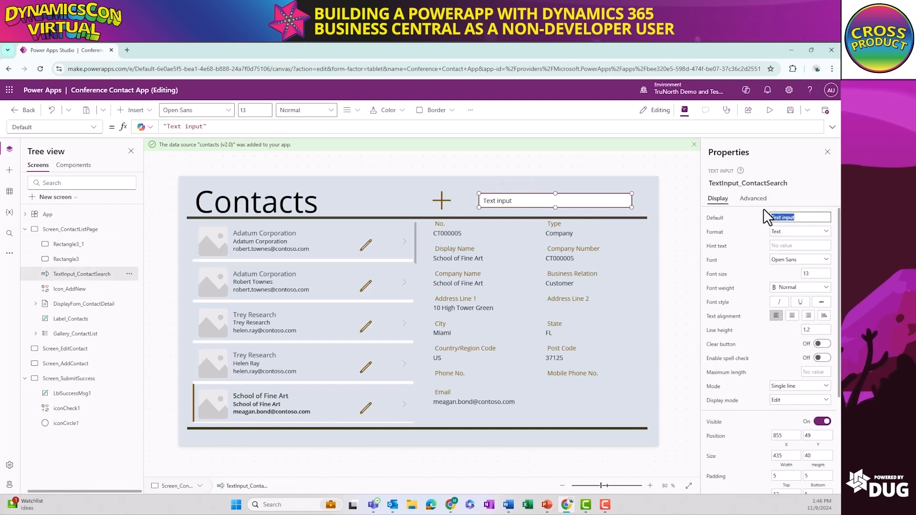
key("BackSpace")
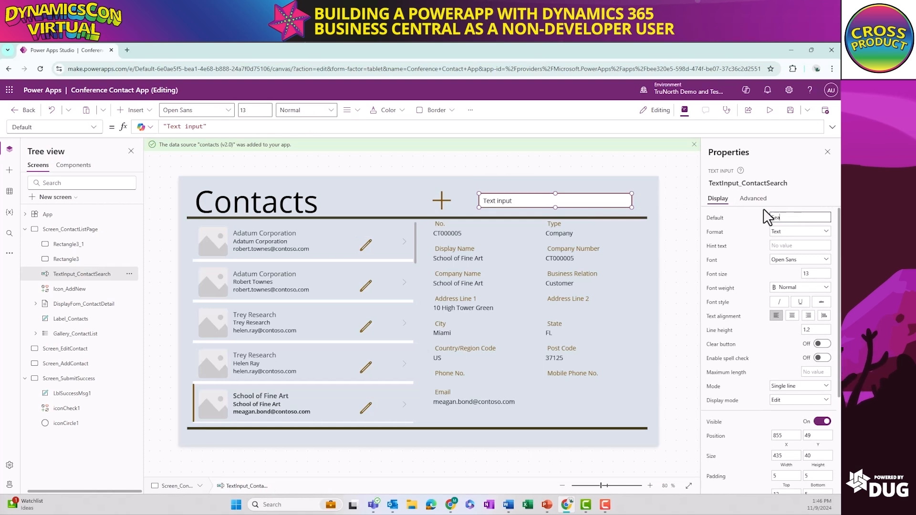
type("Search for Contact")
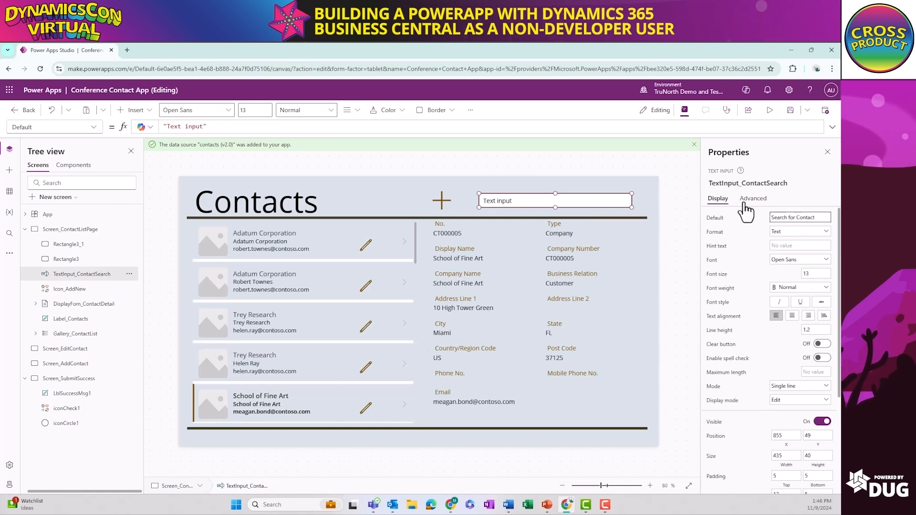
left_click(671, 191)
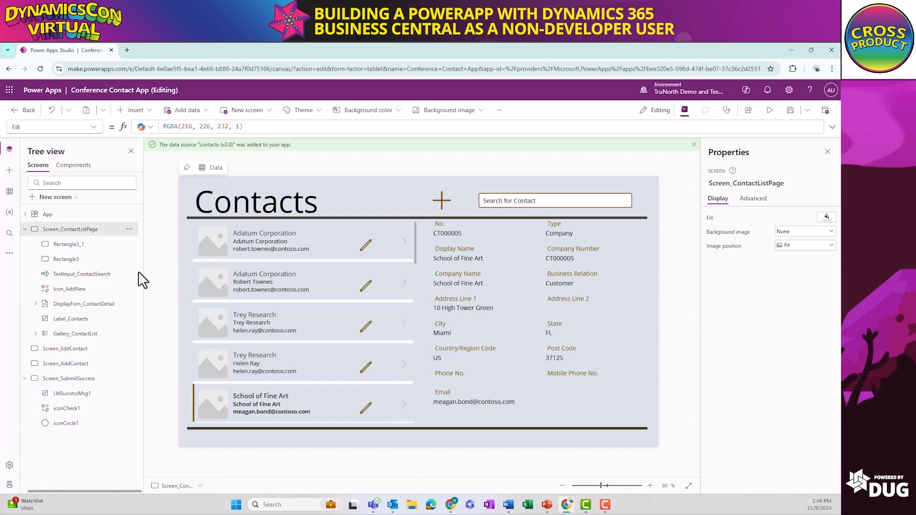
Insert an edit form on Screen_AddContact and connect it to the contacts (v2.0) data source
left_click(57, 365)
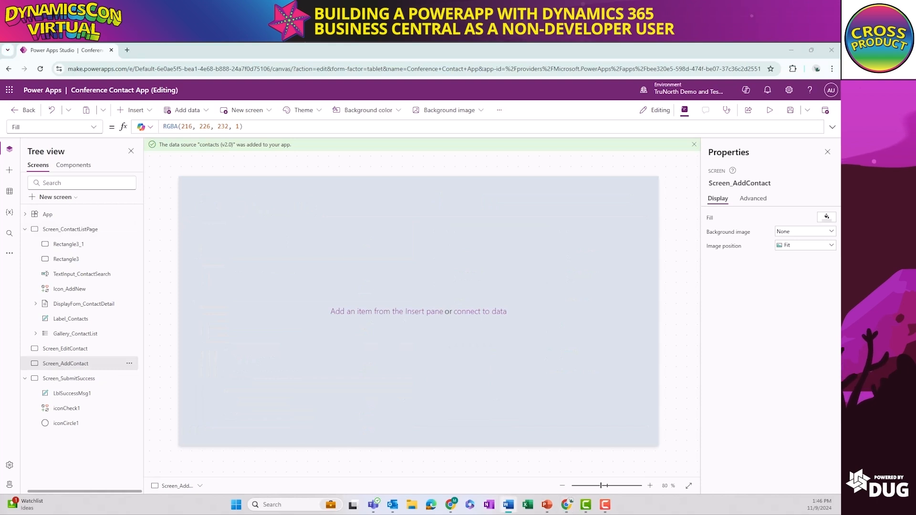
mouse_move(231, 234)
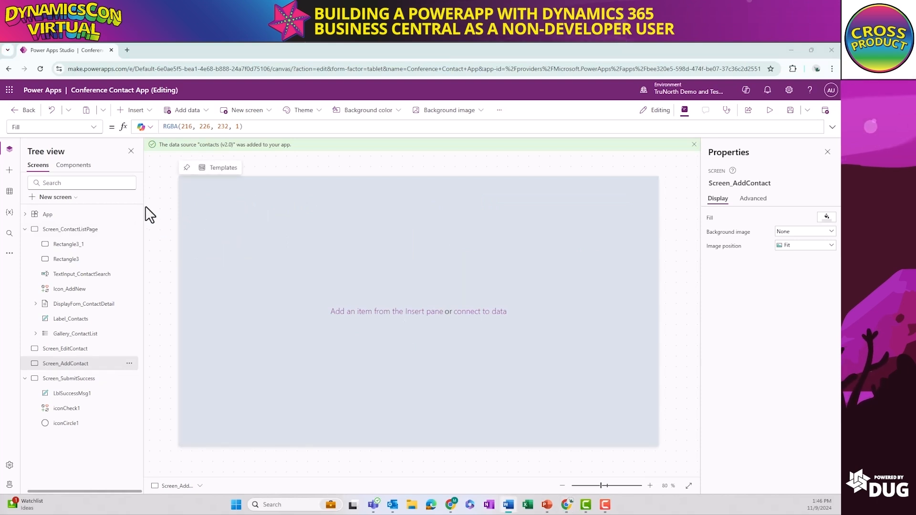
left_click(148, 113)
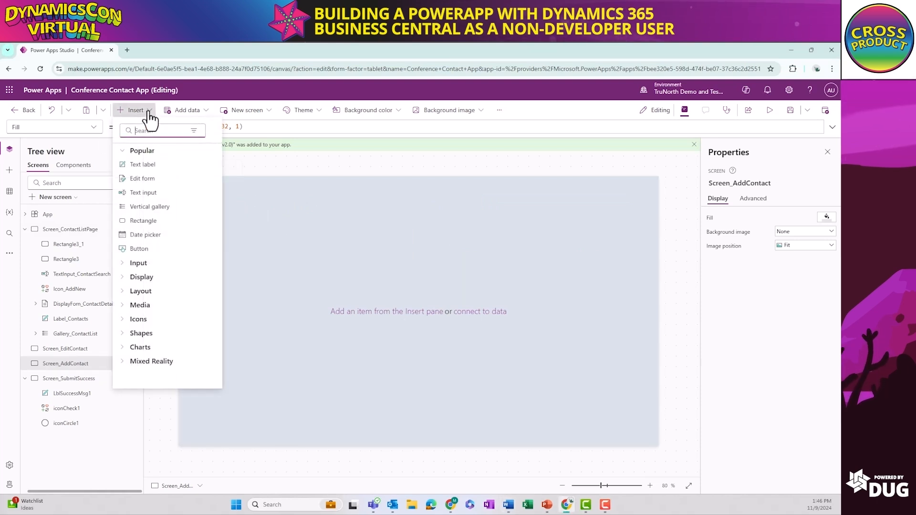
left_click(175, 184)
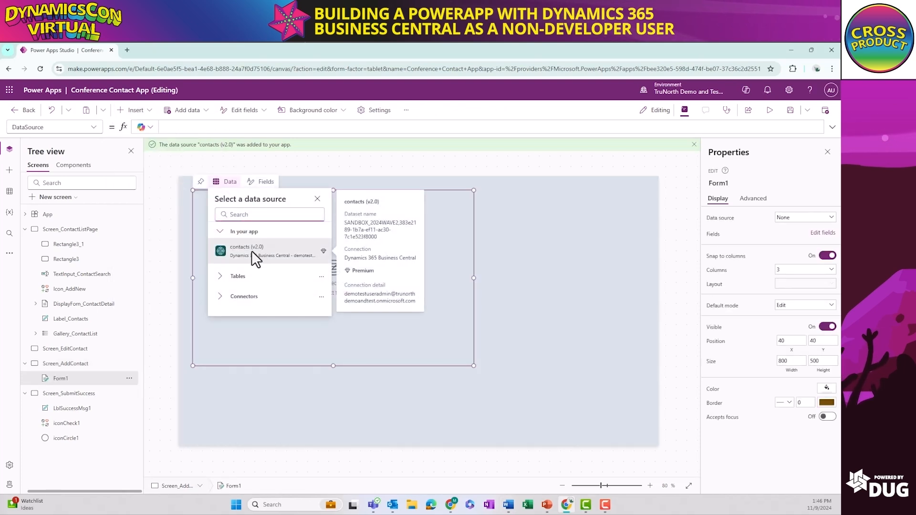
left_click(252, 252)
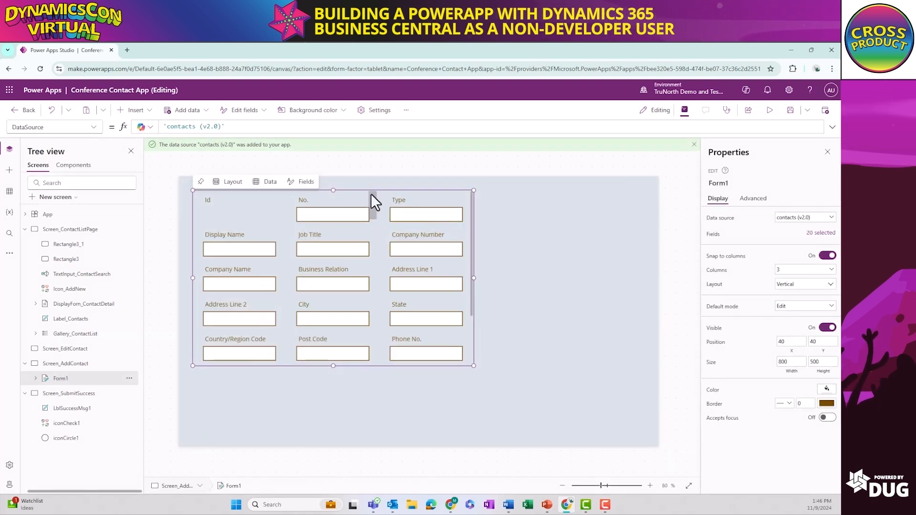
Move the edit form to about X 44, Y 136 and enlarge it to about 1295 by 560 on Screen_AddContact
left_click(369, 192)
left_click(228, 214)
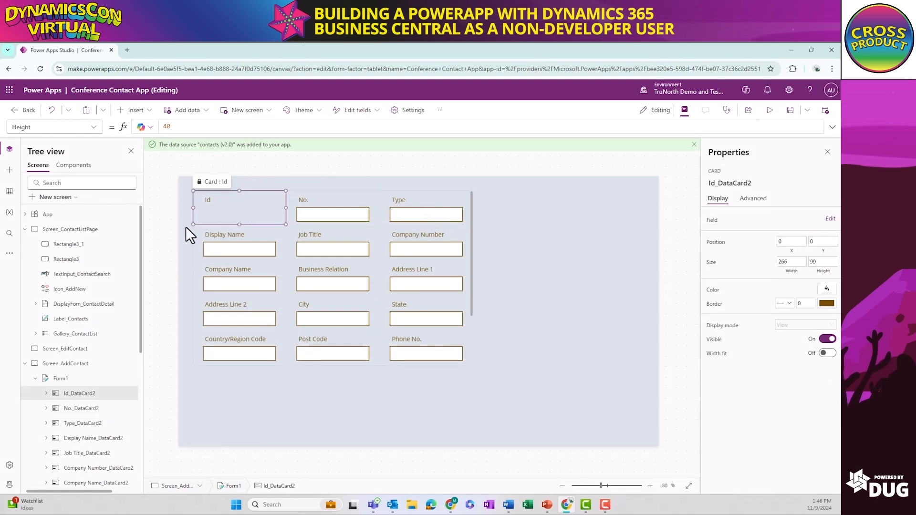
left_click(67, 379)
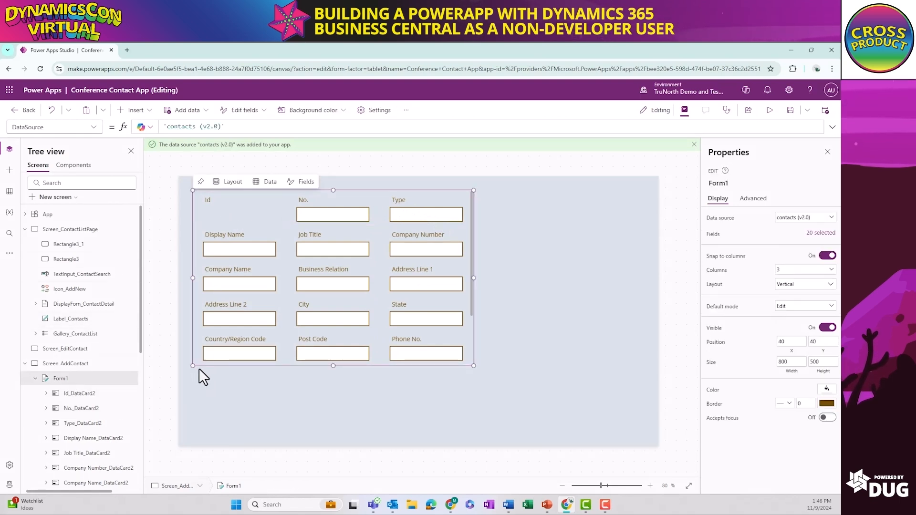
left_click(200, 369)
left_click(191, 284)
left_click(198, 288)
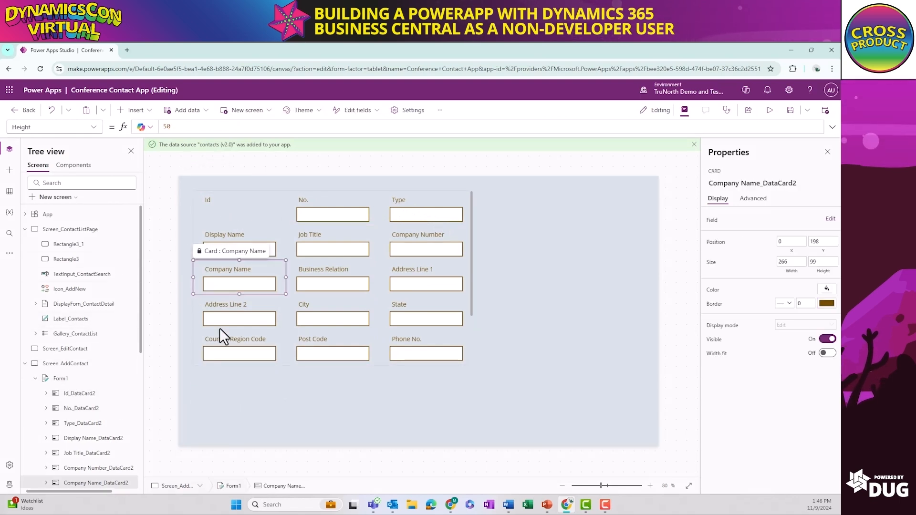
left_click(225, 370)
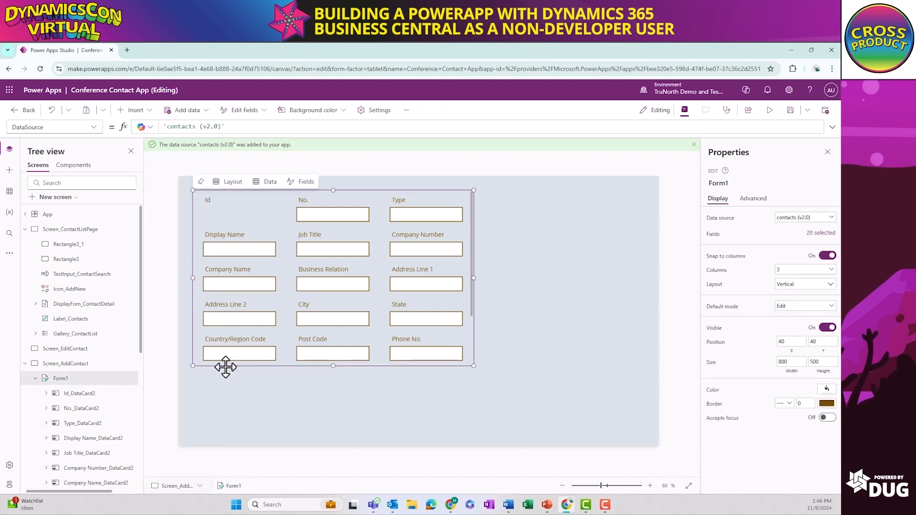
left_click_drag(225, 367, 226, 401)
left_click_drag(475, 398, 648, 420)
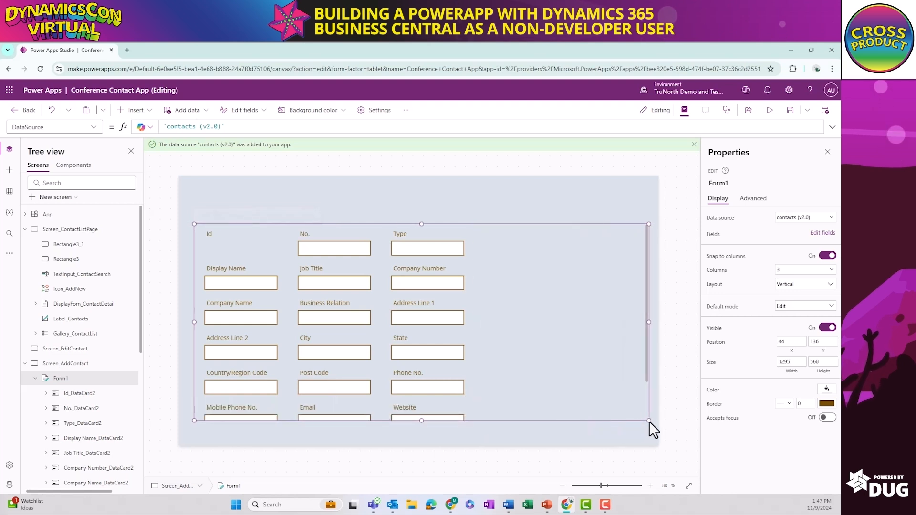
Copy the Contacts title label from Screen_ContactListPage onto Screen_AddContact
left_click(286, 195)
left_click(77, 230)
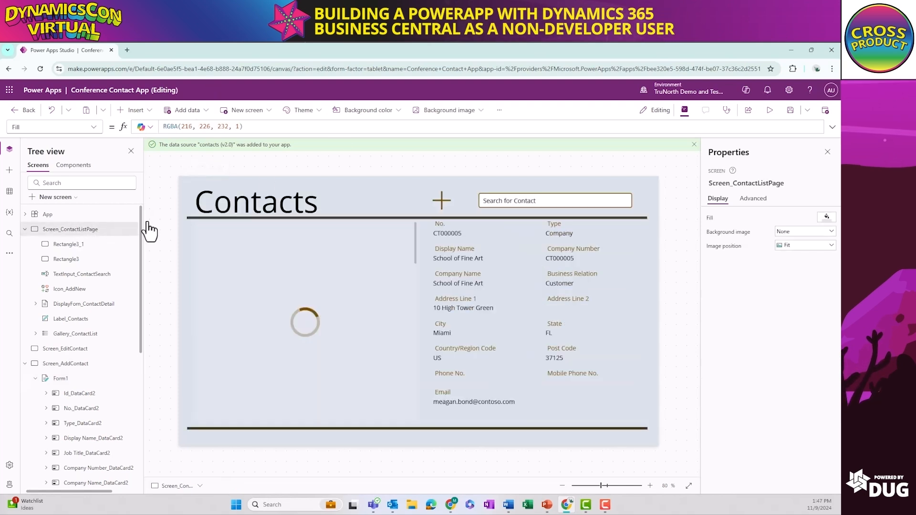
left_click(231, 209)
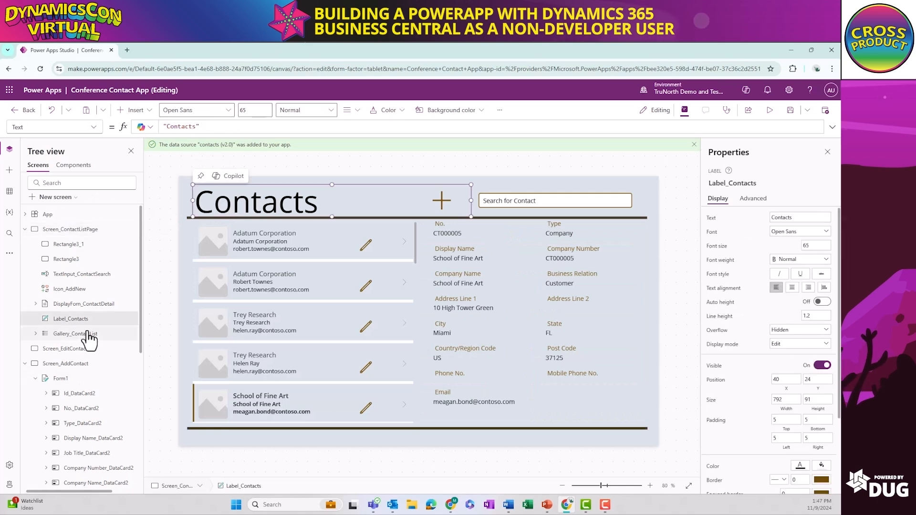
left_click(67, 364)
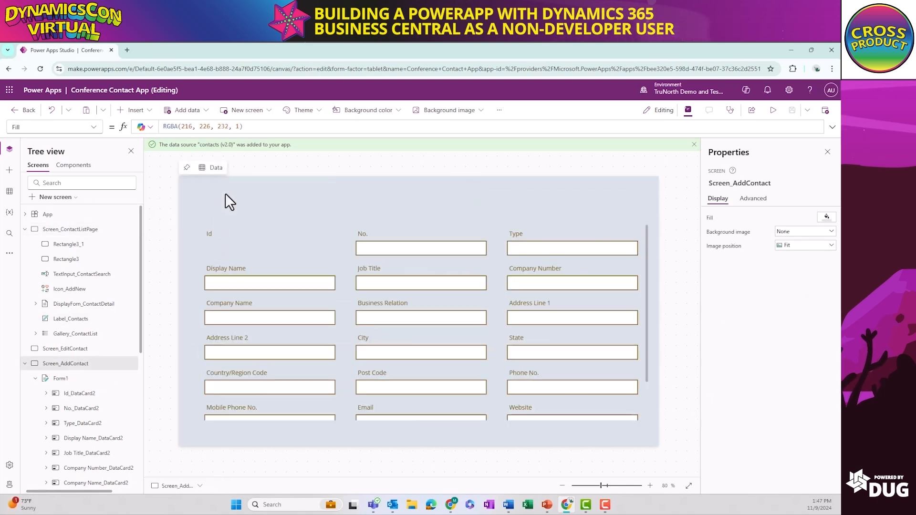
key("ctrl+v")
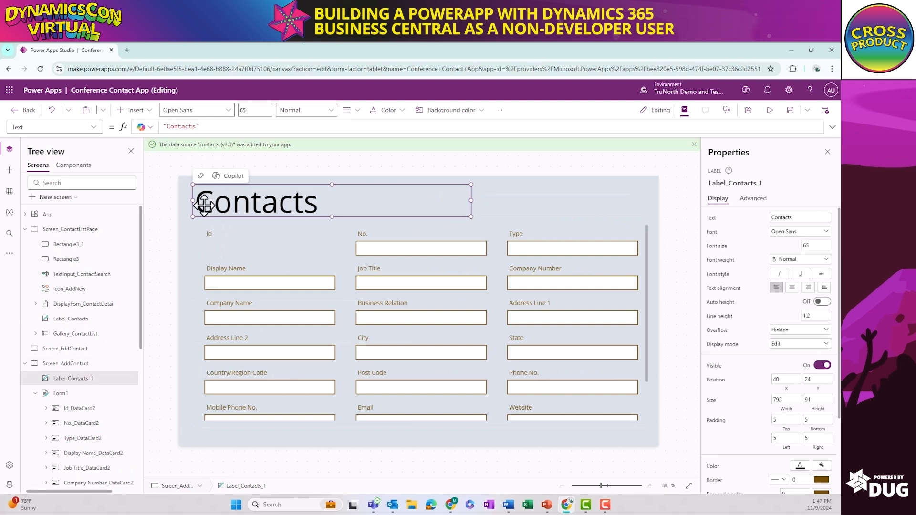
Change the copied title label's text on Screen_AddContact to Add New Contact
double_click(200, 206)
left_click(200, 209)
type("Add New")
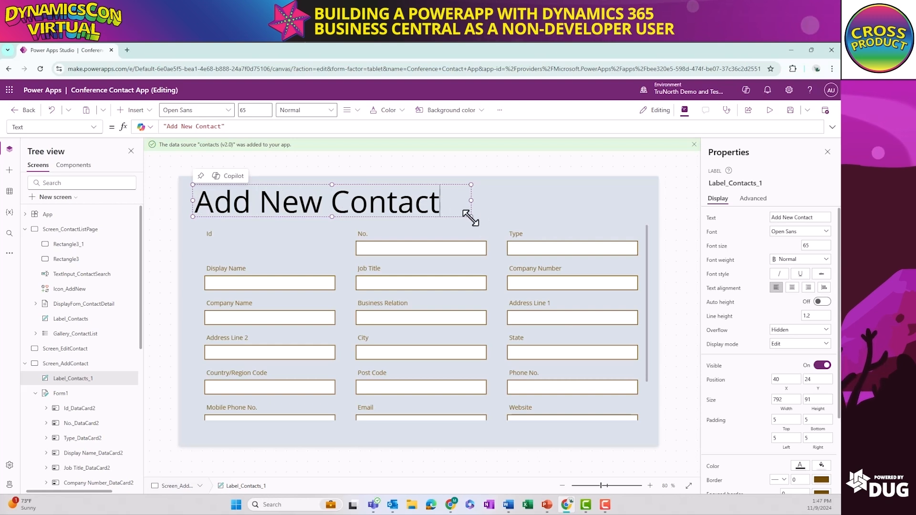
Insert a Home icon on Screen_AddContact and place it across from the title at about X 1247, Y 51
left_click(138, 111)
type("home")
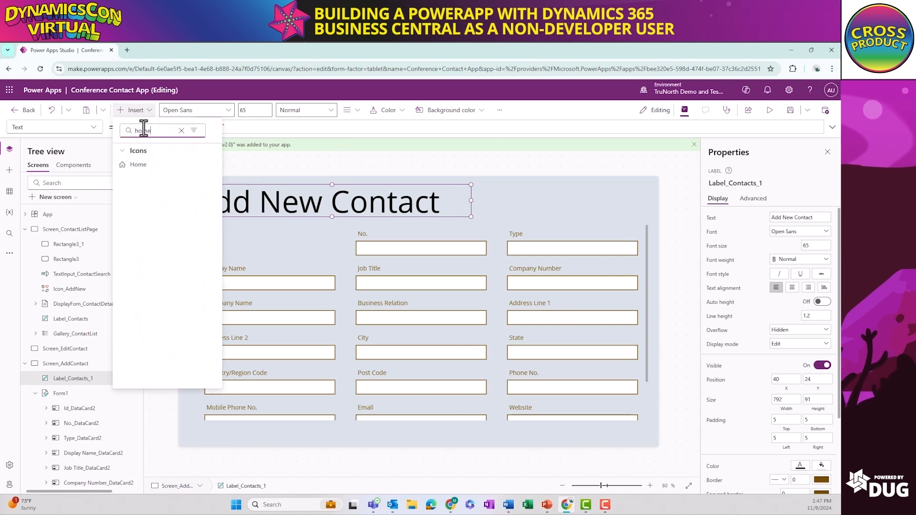
left_click(141, 165)
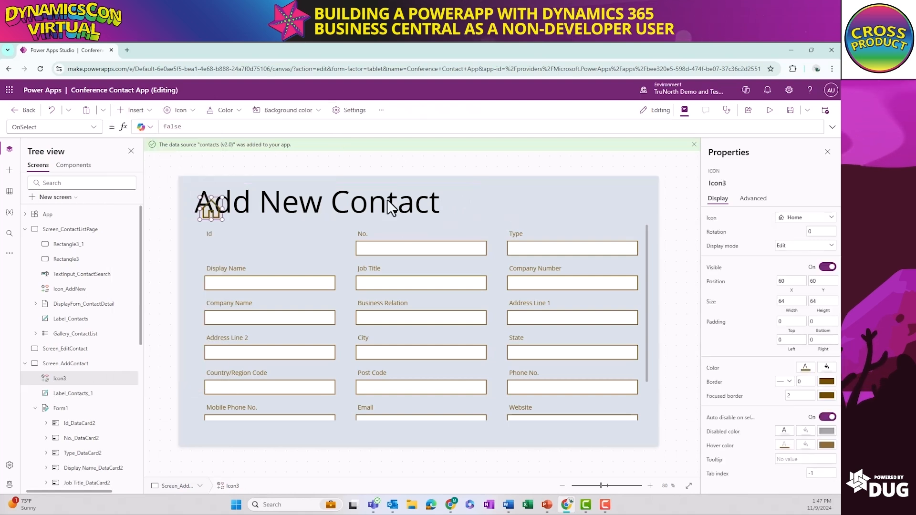
left_click_drag(336, 220, 630, 204)
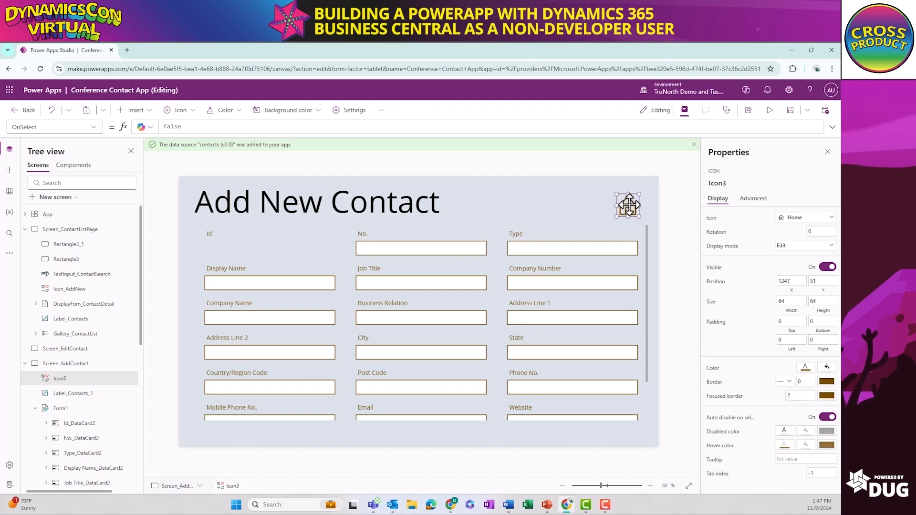
Set the home icon's OnSelect formula to Navigate(Screen_ContactListPage)
double_click(186, 128)
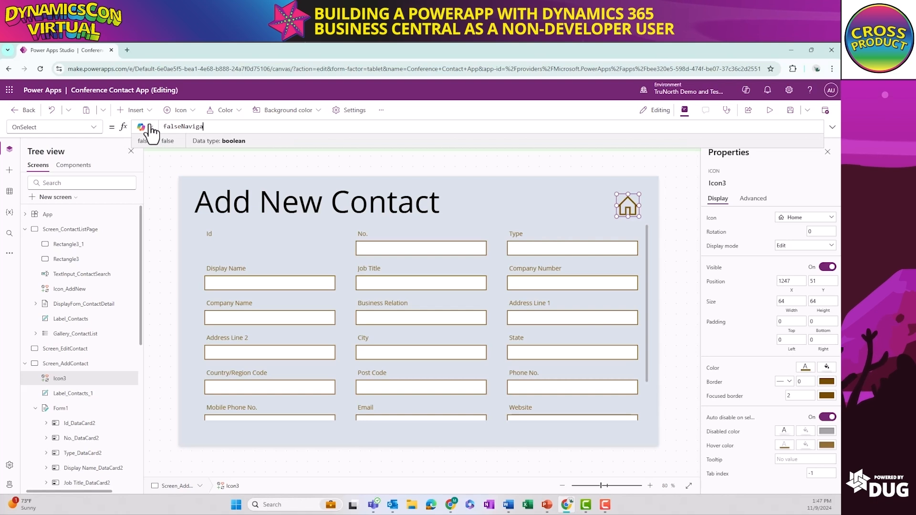
key("BackSpace")
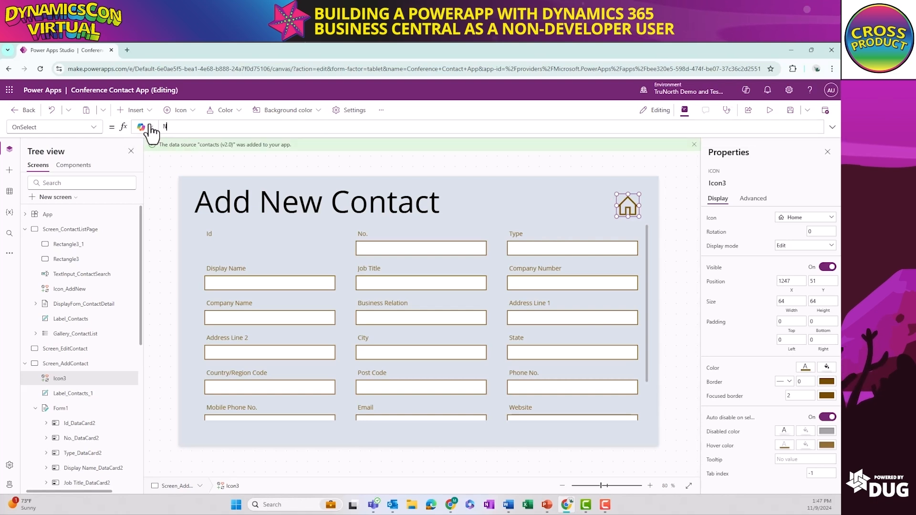
type("av")
key("Tab")
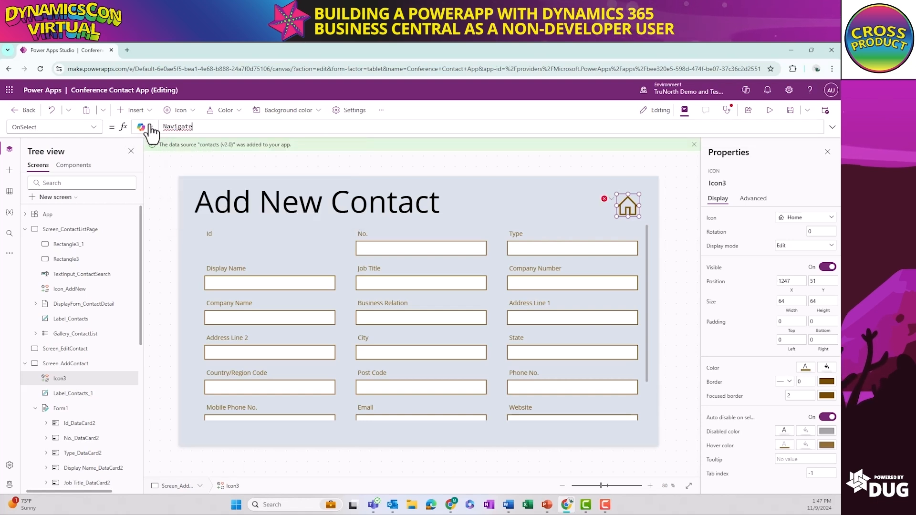
type("(")
key("Down")
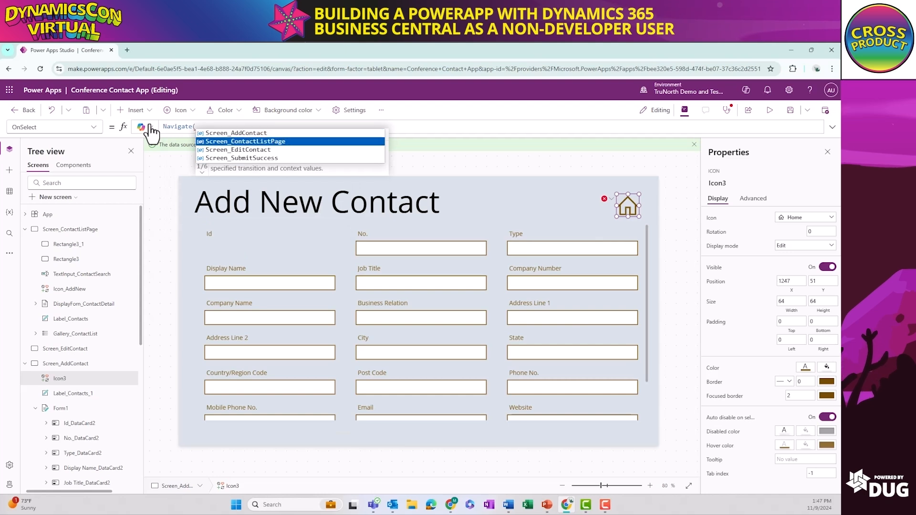
key("Tab")
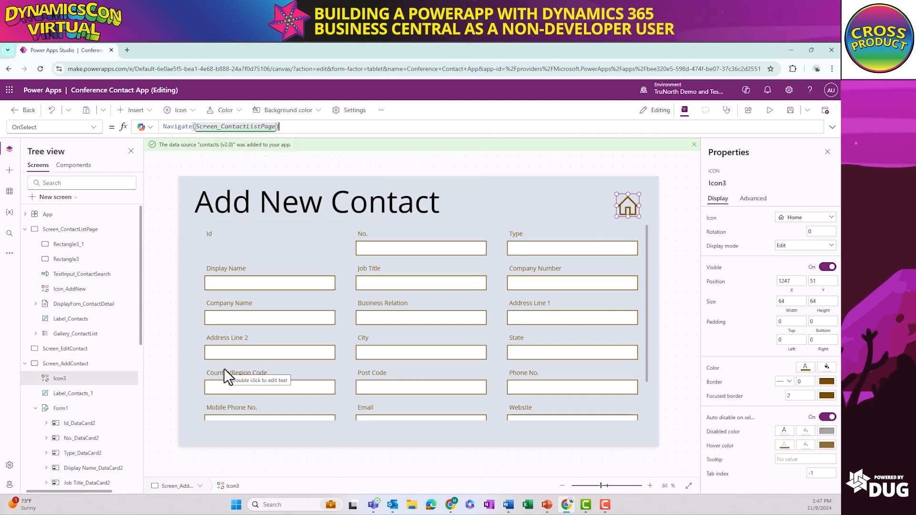
Delete the Id data card from the edit form on Screen_AddContact
left_click(380, 398)
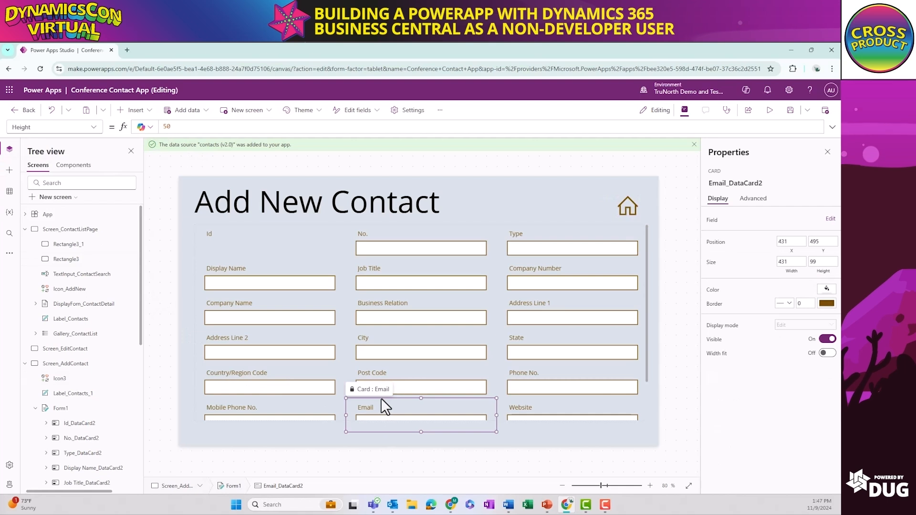
left_click(321, 432)
left_click(265, 320)
left_click(238, 243)
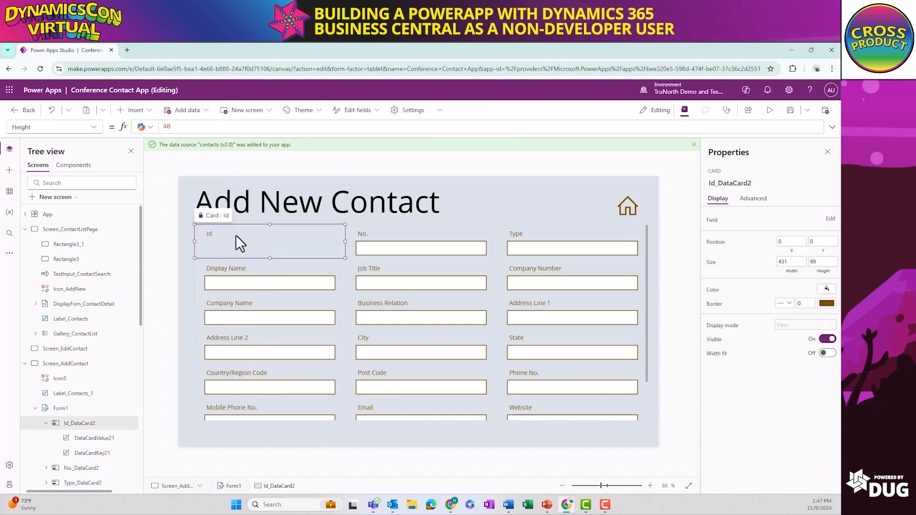
key("Delete")
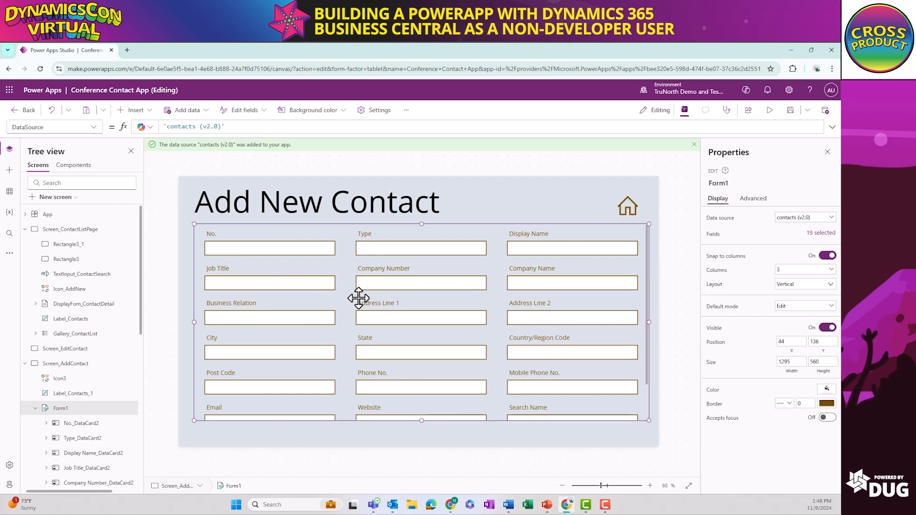
Delete the last data card, the one below Email, from the edit form
scroll(358, 299, "down", 1)
left_click(244, 403)
key("Delete")
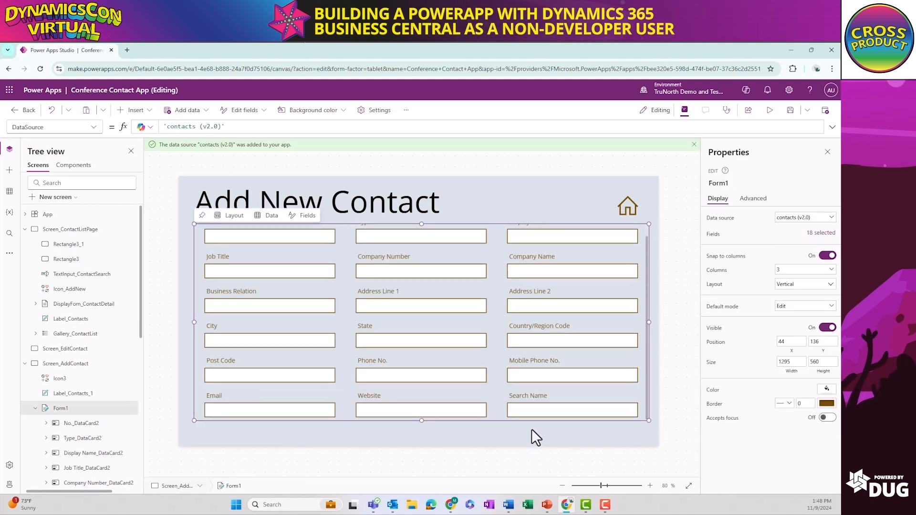
scroll(475, 382, "up", 1)
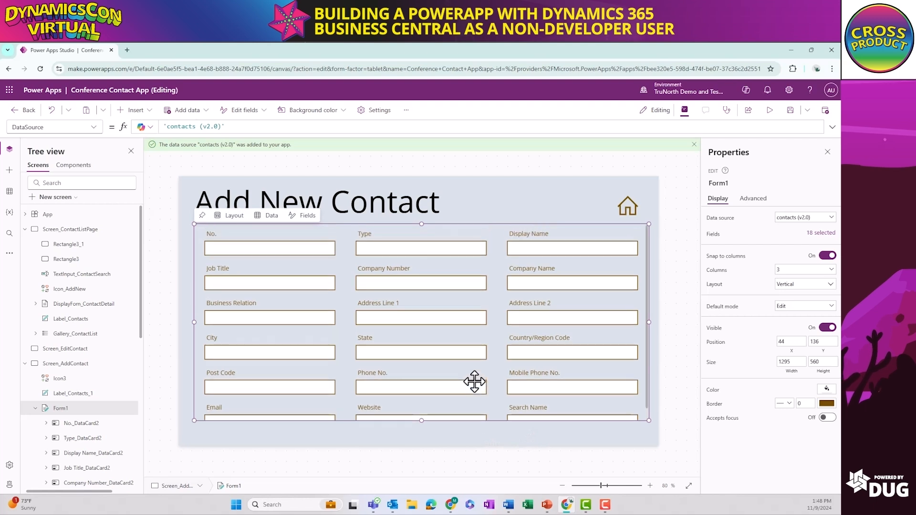
left_click(310, 433)
Rename the edit form on Screen_AddContact to EditForm_AddNewContact
right_click(84, 411)
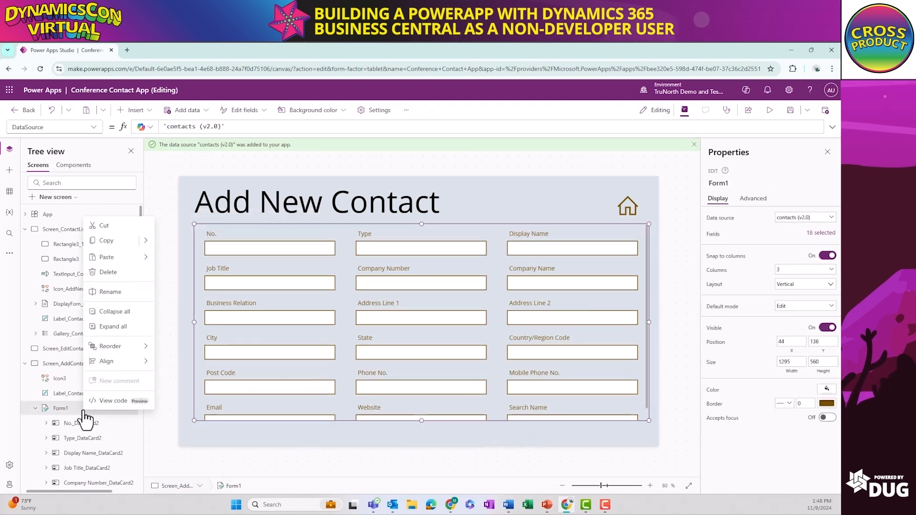
left_click(104, 292)
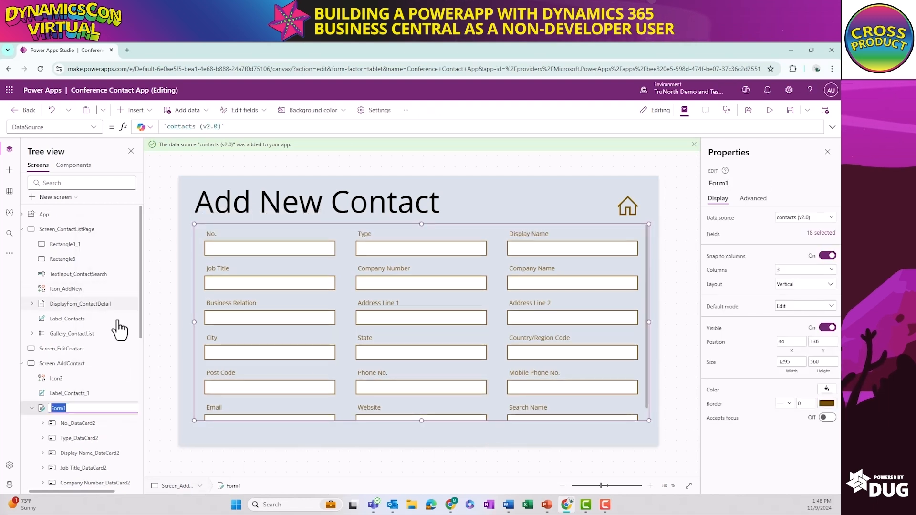
type("EditForm_A")
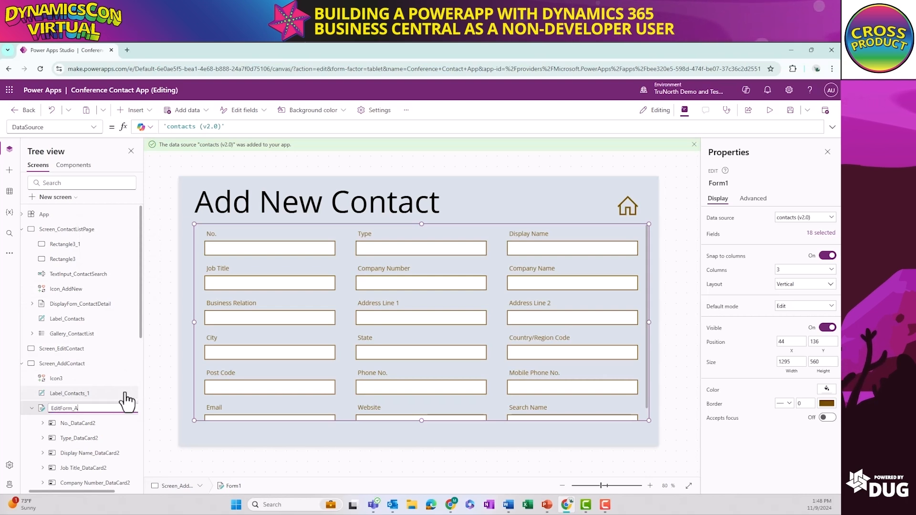
type("ddNewContac")
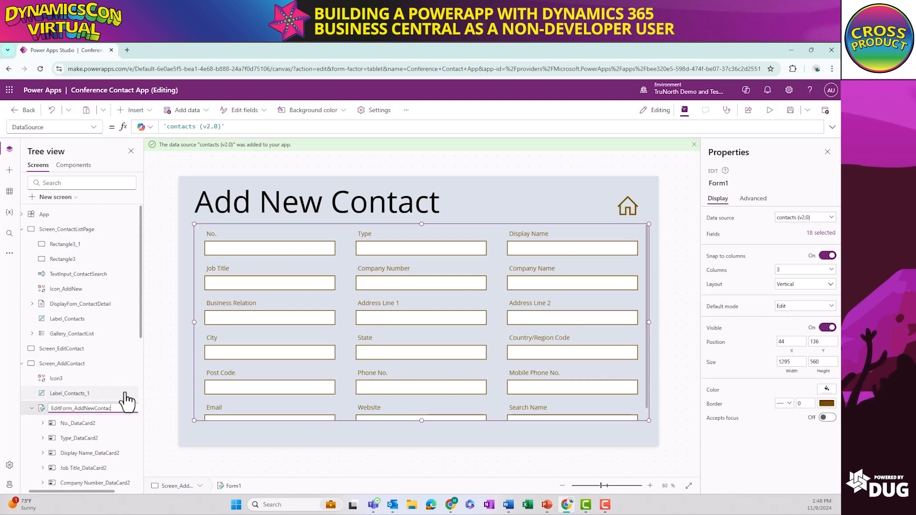
type("t")
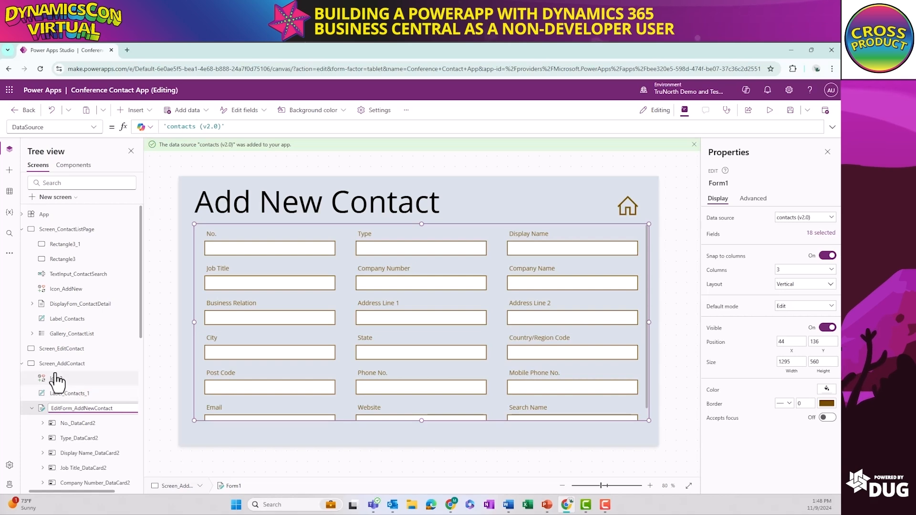
Rename the home icon on Screen_AddContact to Icon_AddContact_Home
left_click(57, 379)
right_click(57, 379)
left_click(84, 304)
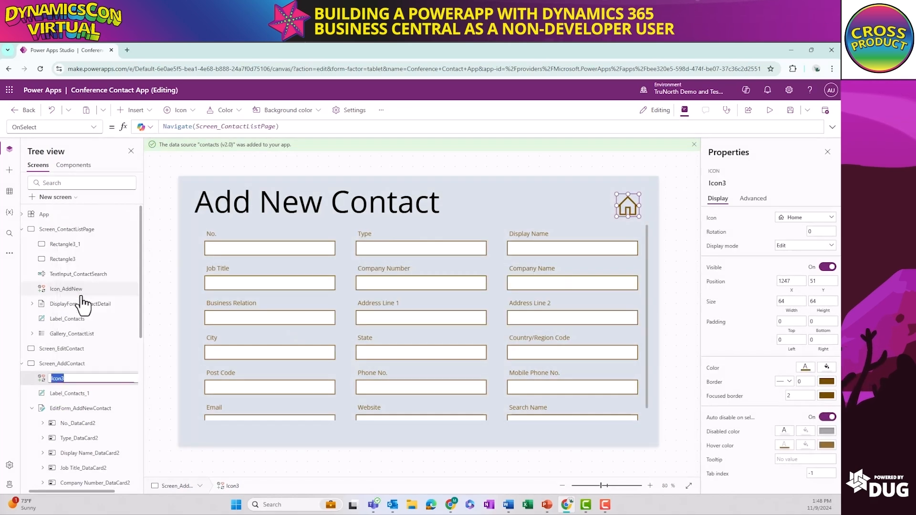
type("Icon")
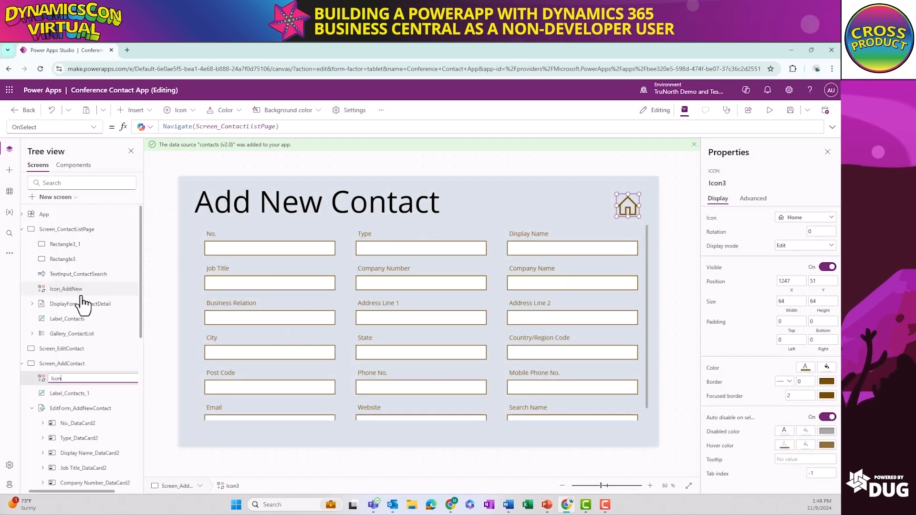
type("_Ad")
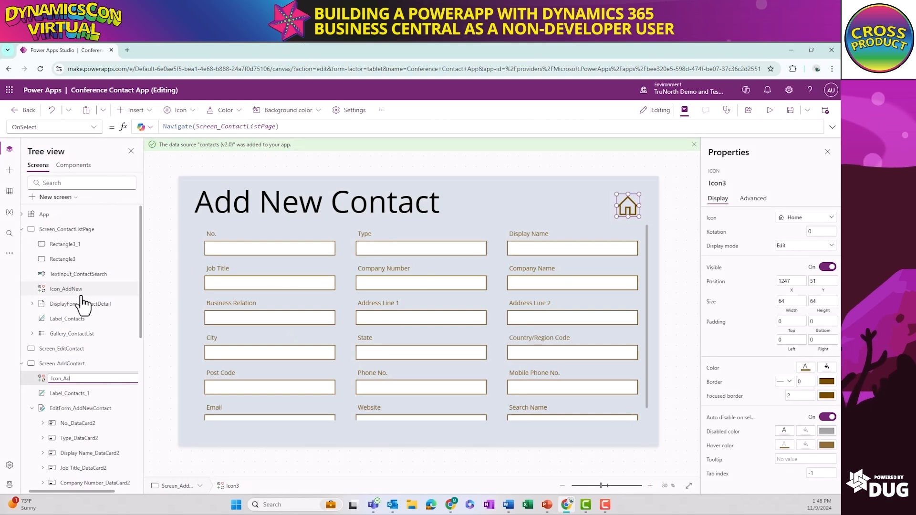
type("dContact_Home")
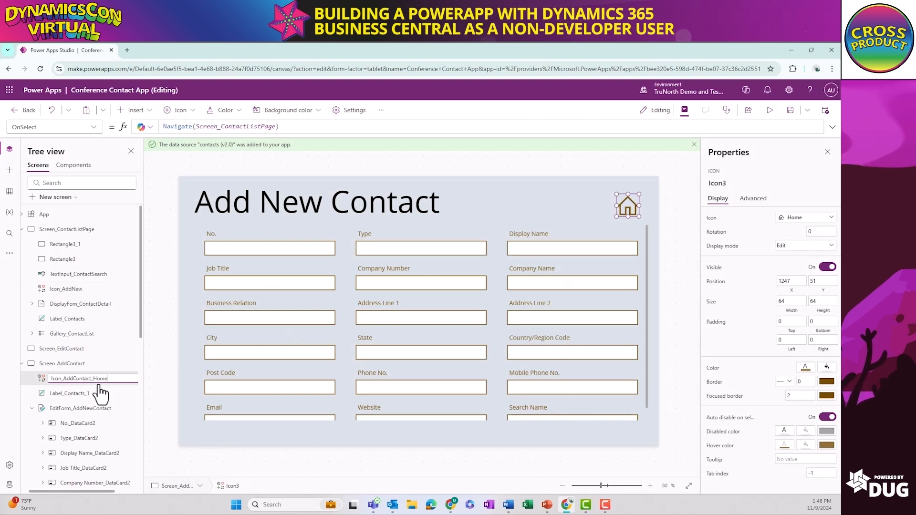
Collapse EditForm_AddNewContact's data cards in the control hierarchy
scroll(96, 401, "down", 1)
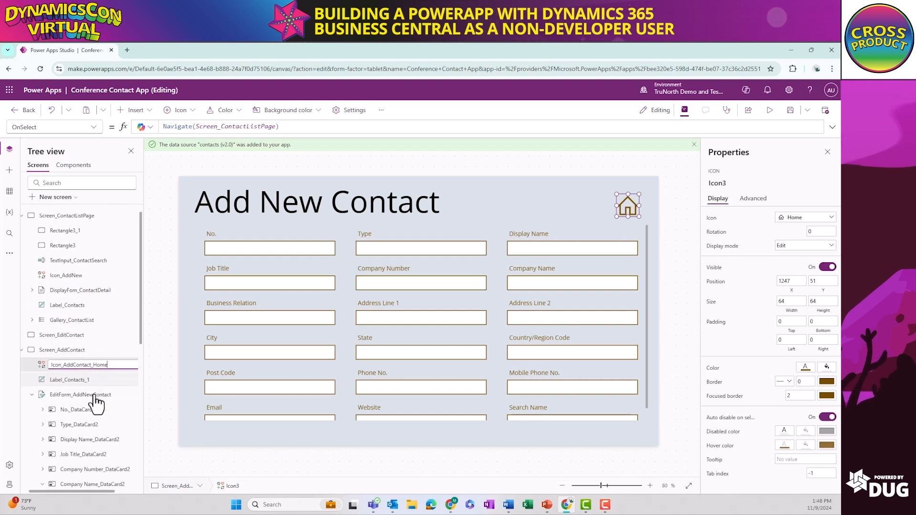
scroll(96, 401, "down", 1)
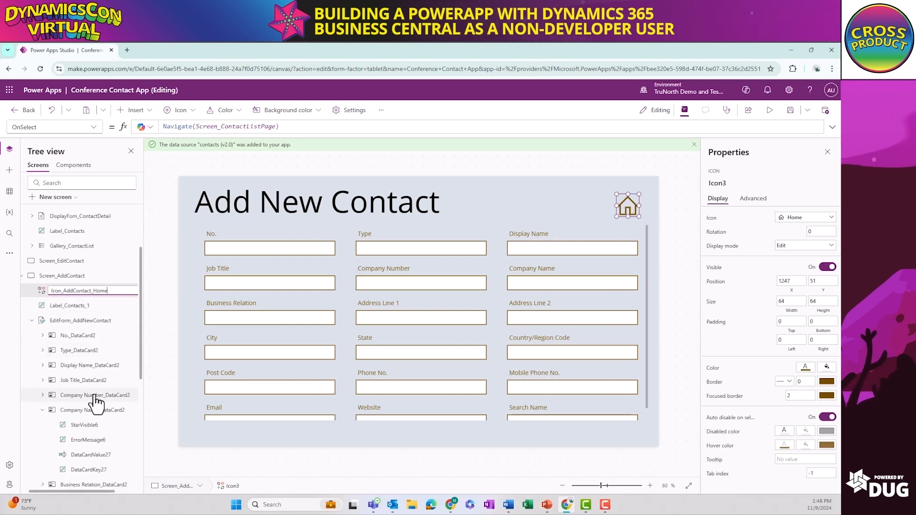
left_click(32, 320)
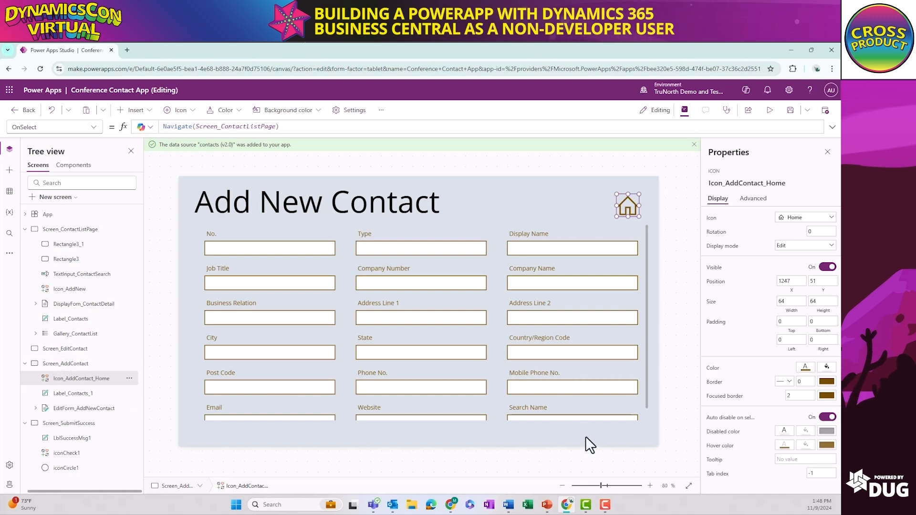
Insert a button on Screen_AddContact, place it below the form at about X 1151, Y 717, and label it Save
left_click(559, 430)
left_click(138, 110)
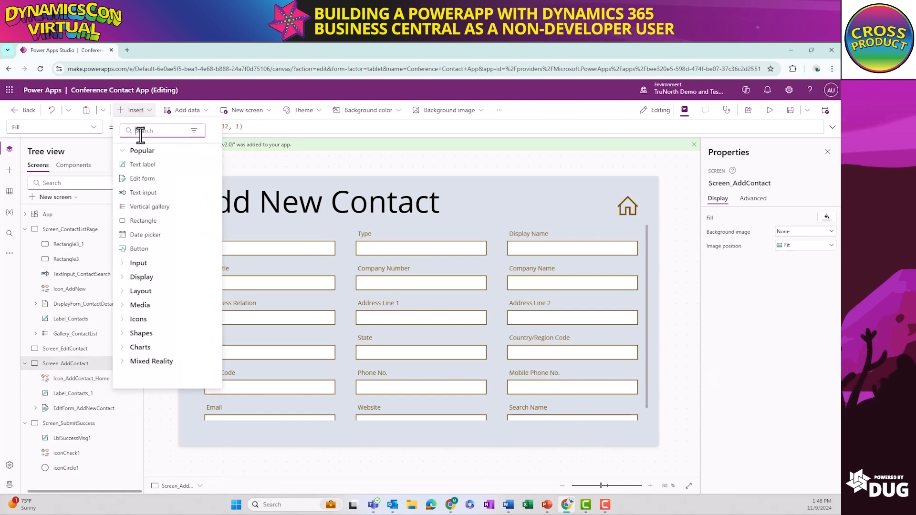
left_click(135, 250)
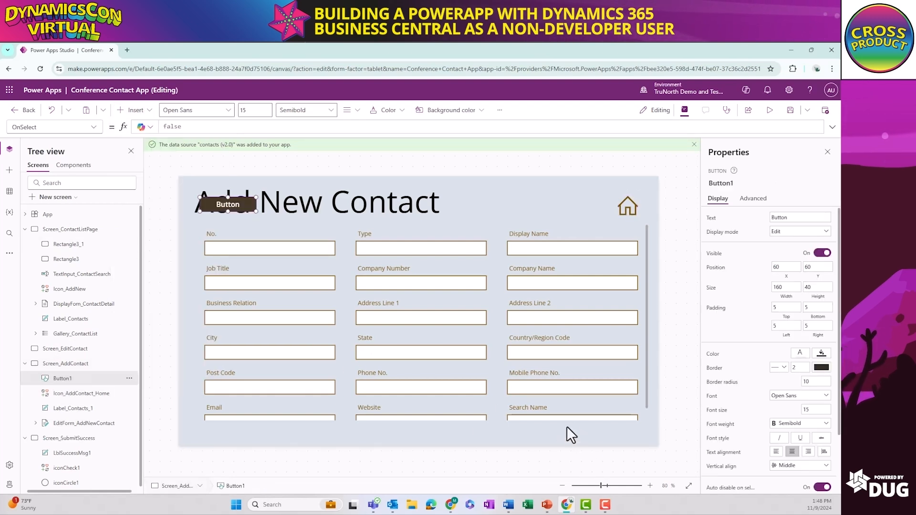
left_click_drag(230, 205, 614, 436)
type("Save")
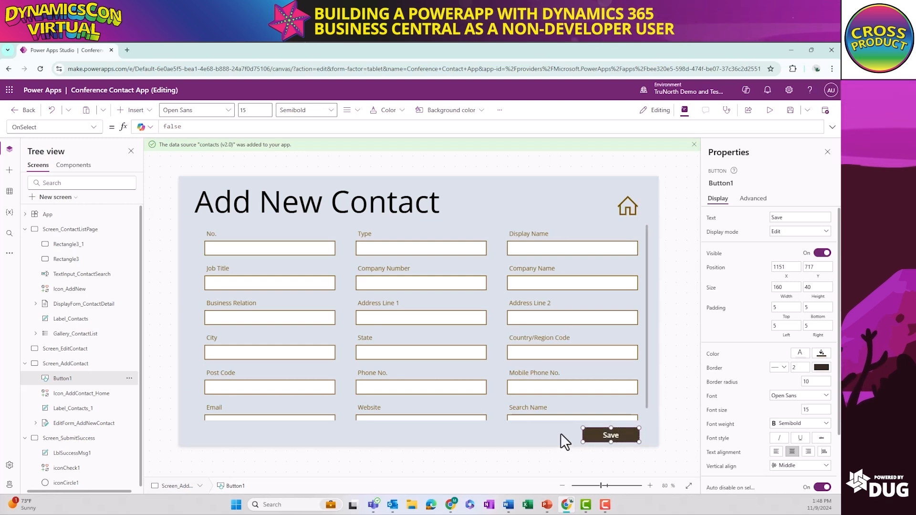
Set the Save button's OnSelect formula to SubmitForm(EditForm_AddNewContact)
left_click(541, 433)
left_click(602, 434)
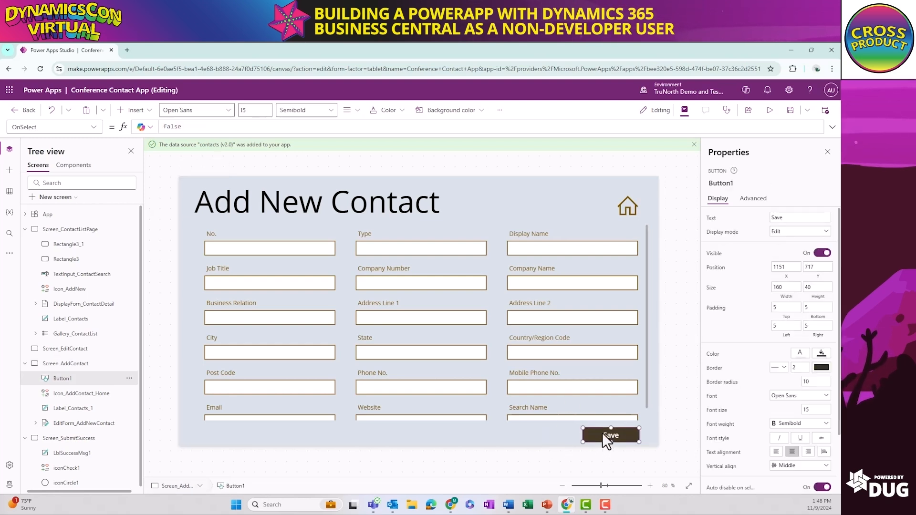
left_click(167, 127)
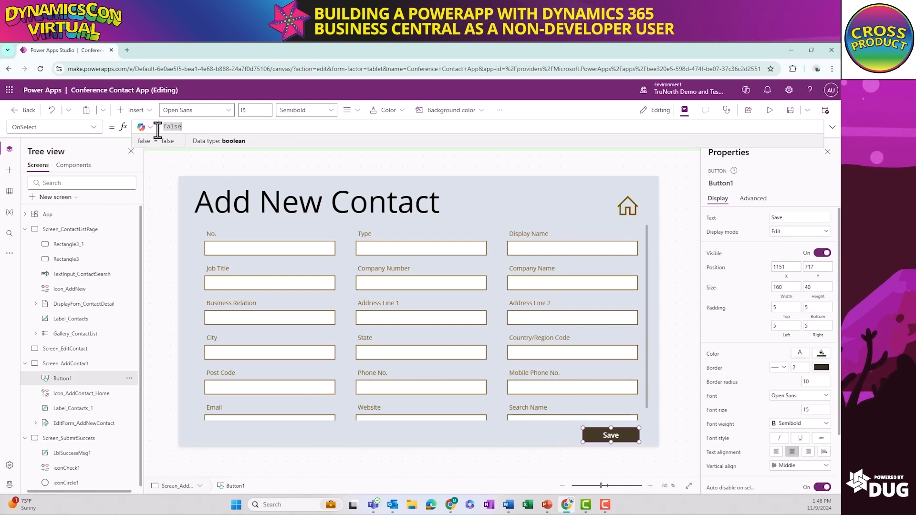
type("su")
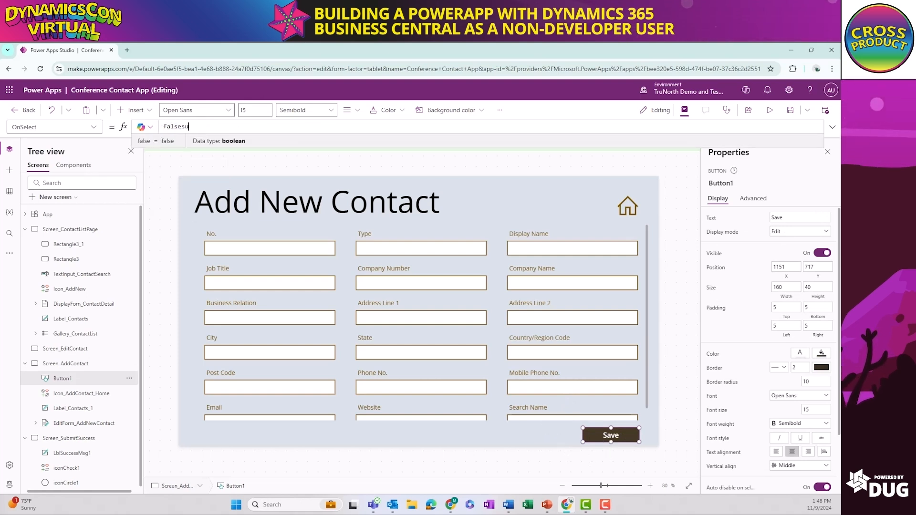
type("Su")
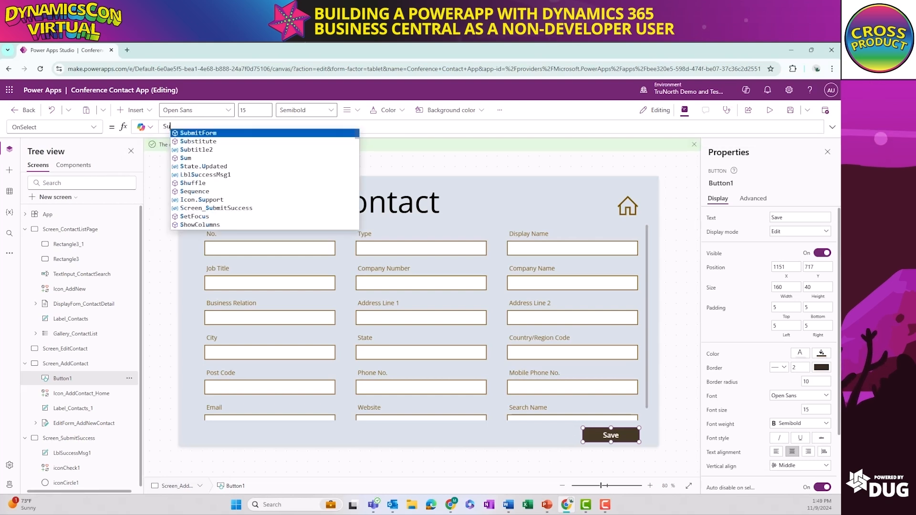
key("Tab")
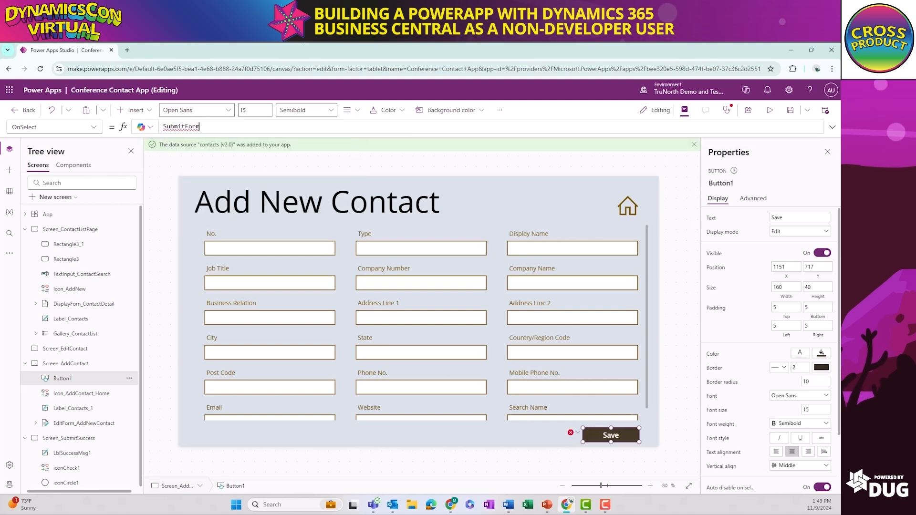
key("Tab")
type(")")
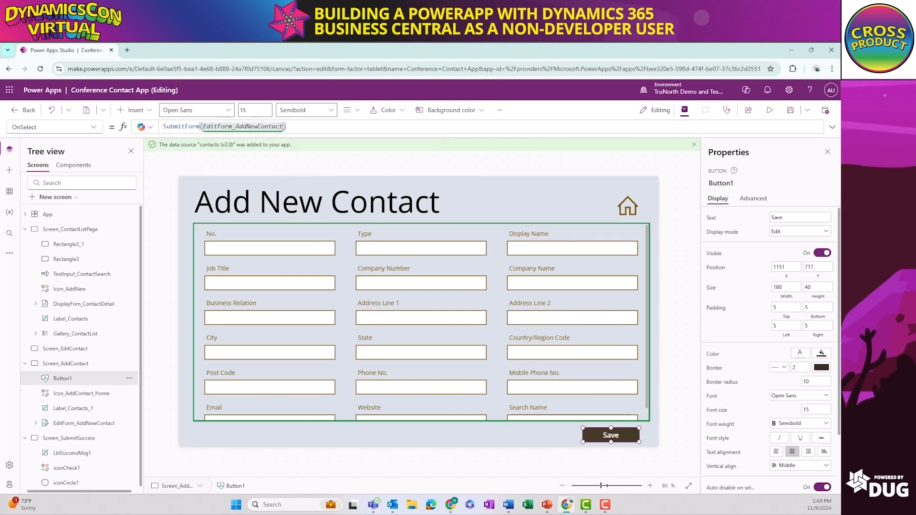
left_click(321, 252)
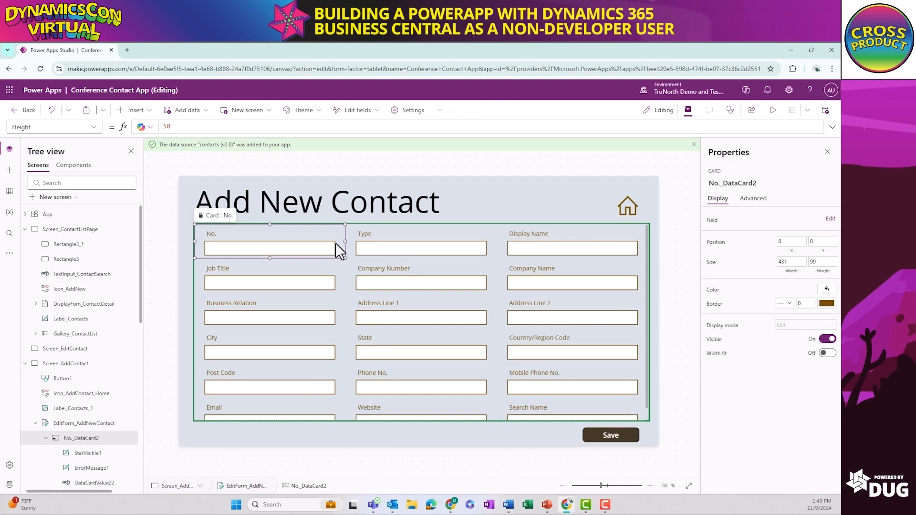
left_click(568, 253)
left_click(582, 286)
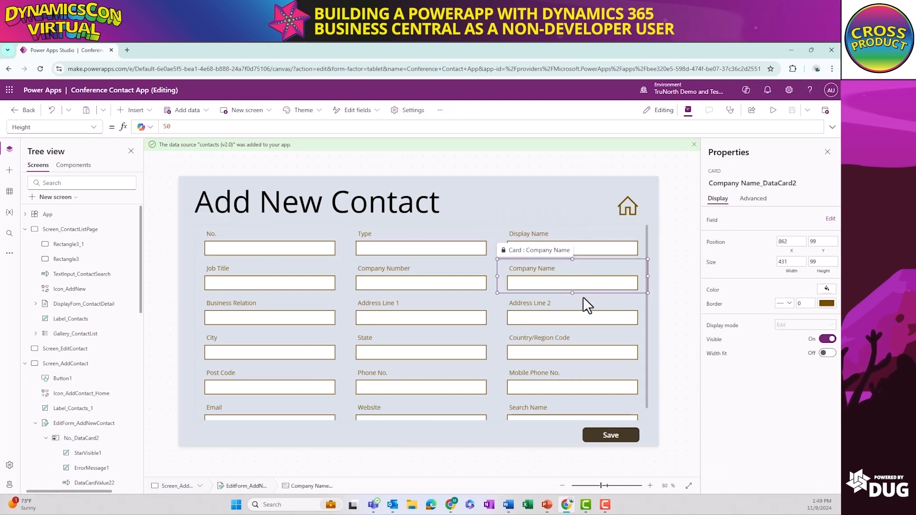
left_click(582, 322)
left_click(450, 324)
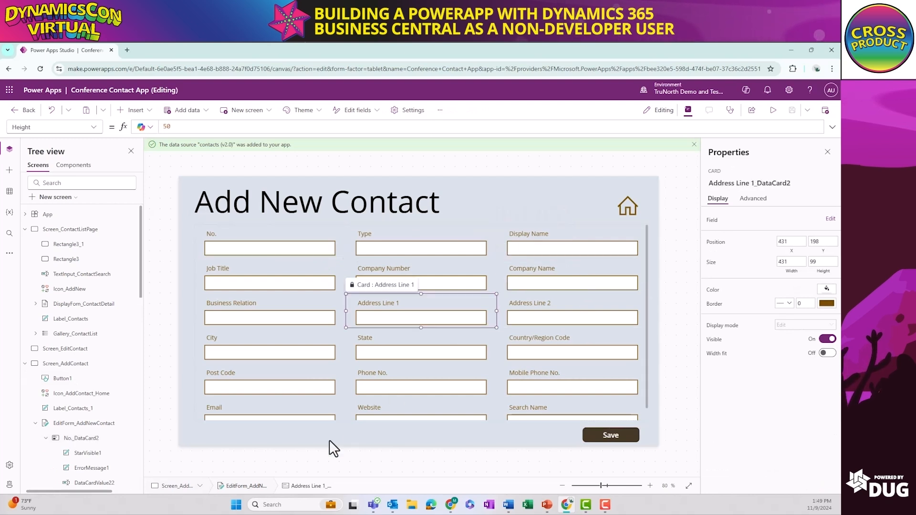
left_click(214, 221)
left_click(209, 227)
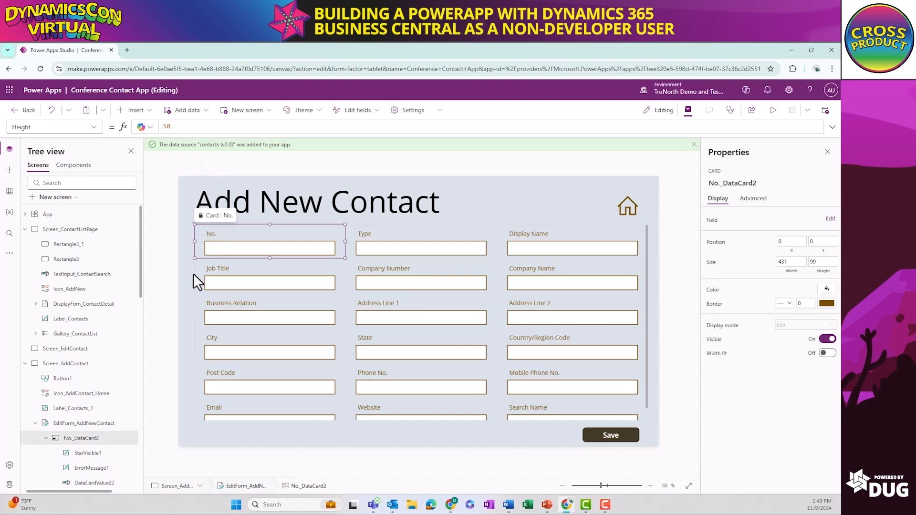
left_click(193, 274)
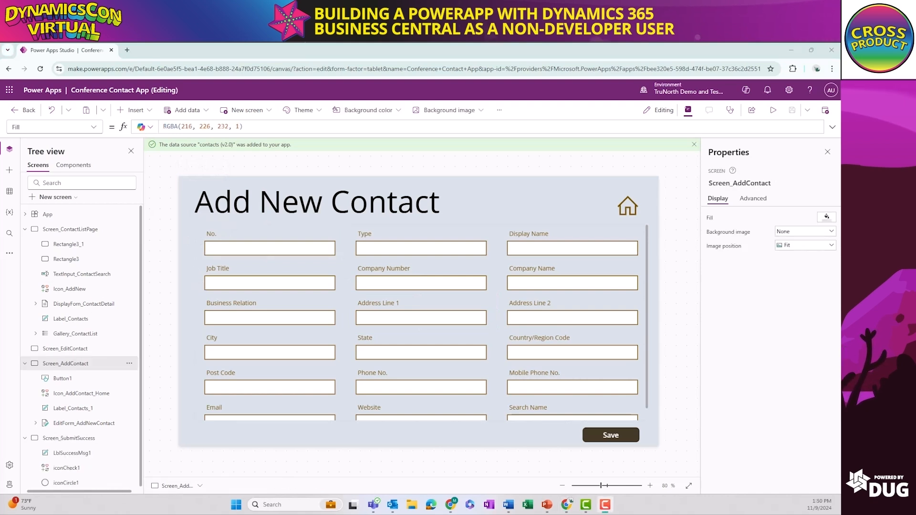
Set the DefaultMode property of EditForm_AddNewContact to FormMode.New
left_click(69, 423)
left_click(90, 127)
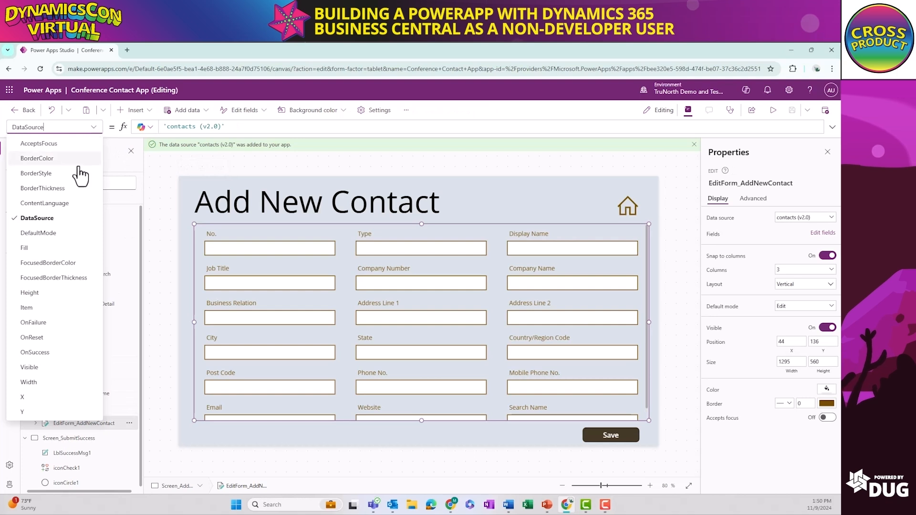
left_click(39, 233)
double_click(203, 126)
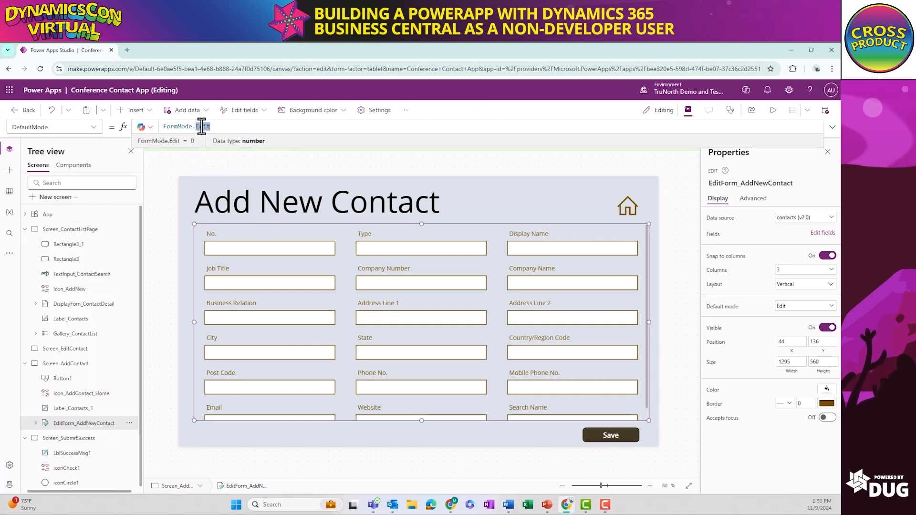
type("New")
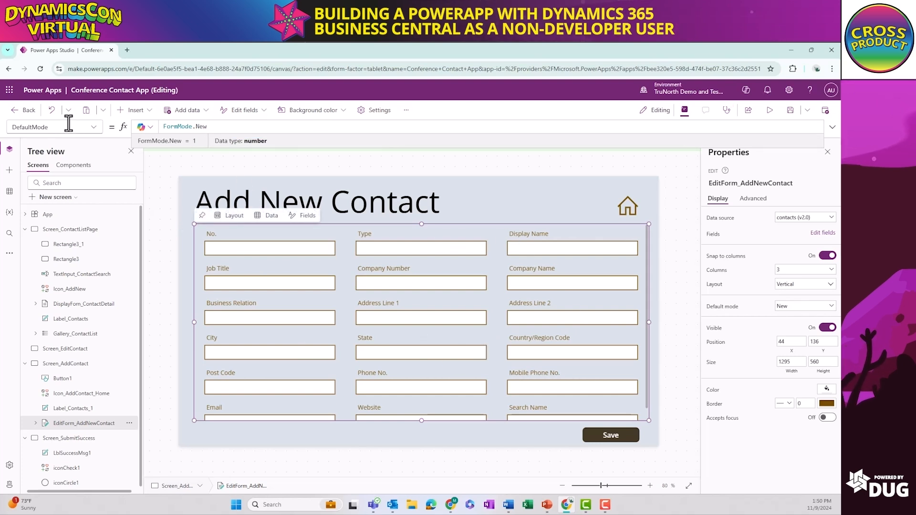
Set the Item property of EditForm_AddNewContact to Defaults('contacts (v2.0)') and have Copilot explain the formula
left_click(94, 128)
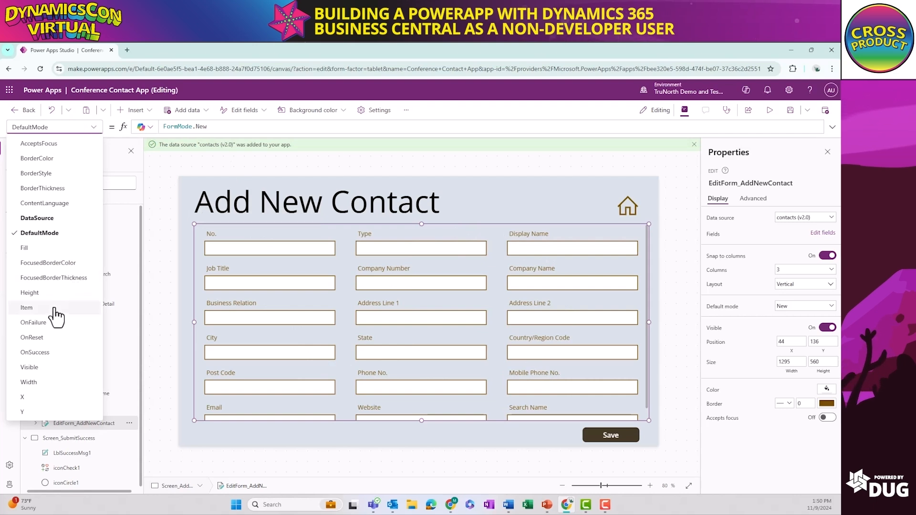
left_click(26, 308)
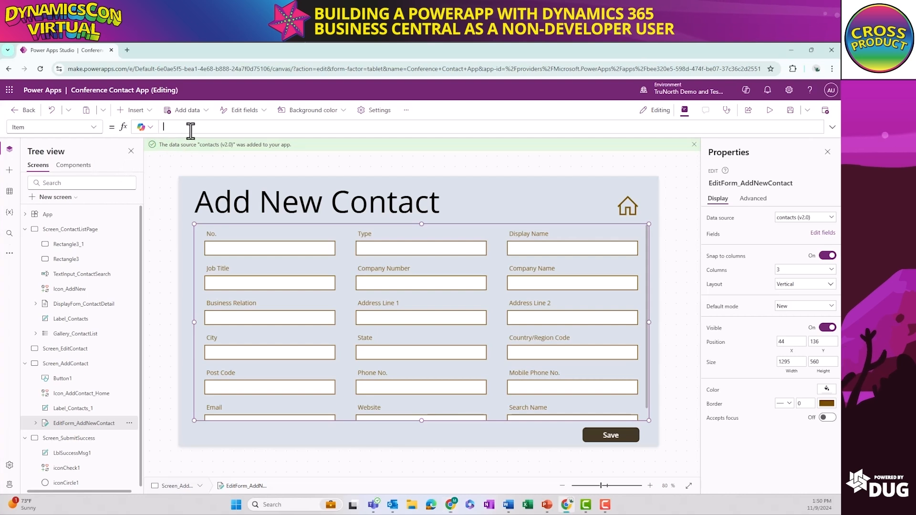
type("Def")
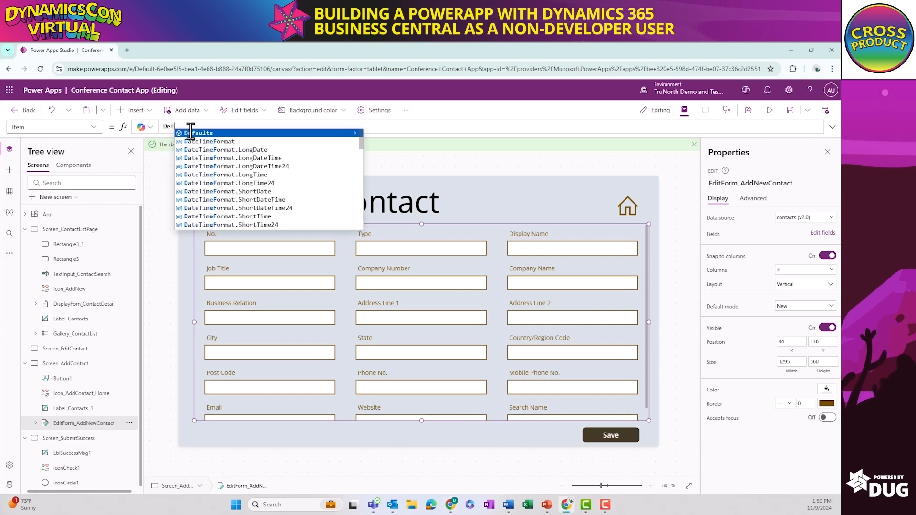
key("Tab")
type("(")
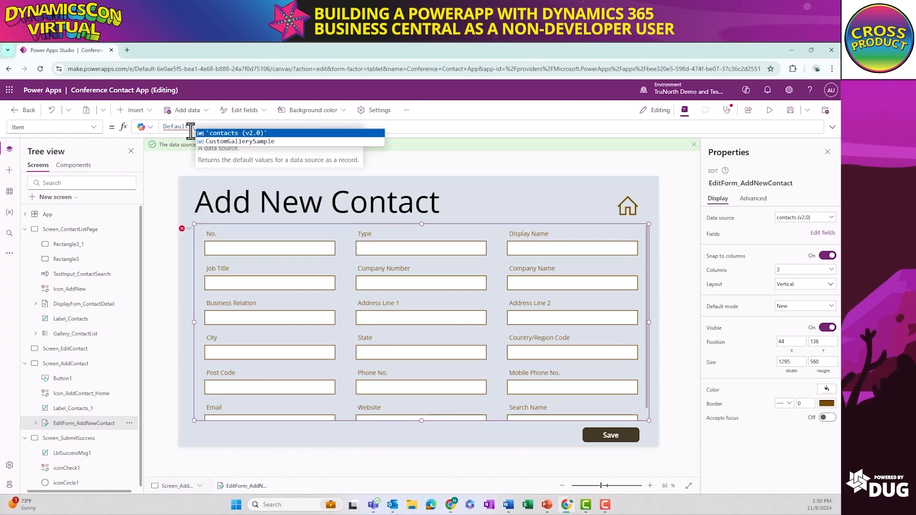
key("Tab")
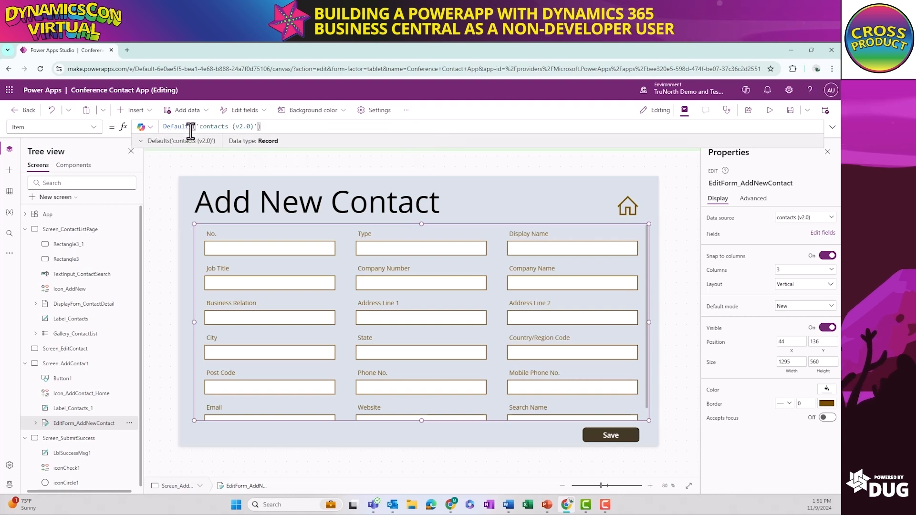
left_click(141, 127)
left_click(148, 156)
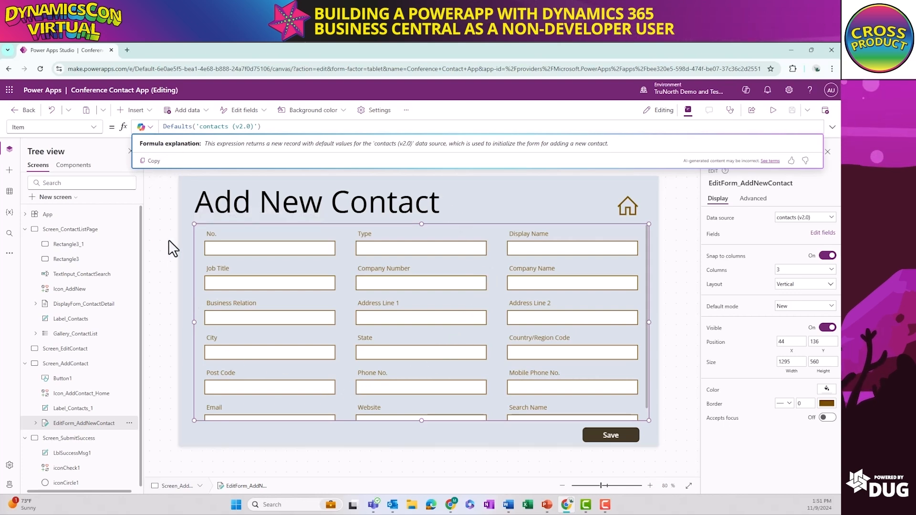
Set the OnSuccess property of EditForm_AddNewContact to ResetForm(EditForm_AddNewContact)
left_click(93, 127)
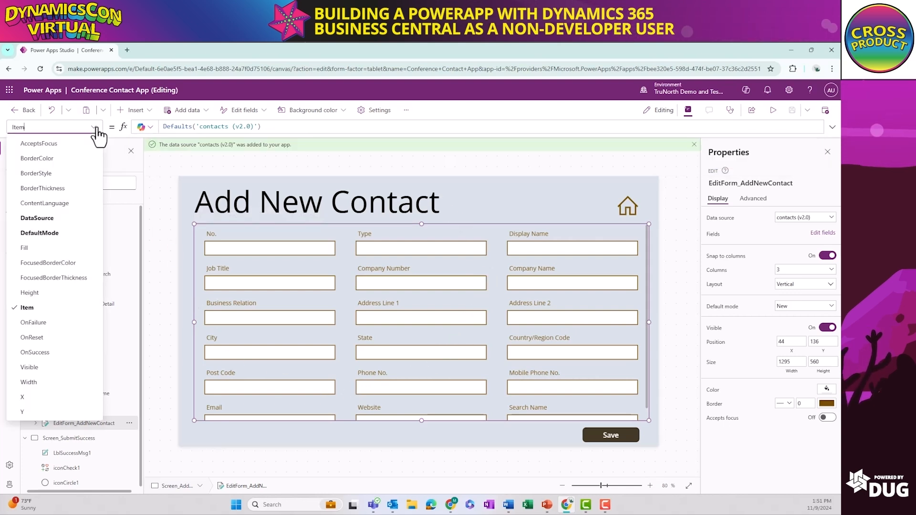
left_click(37, 352)
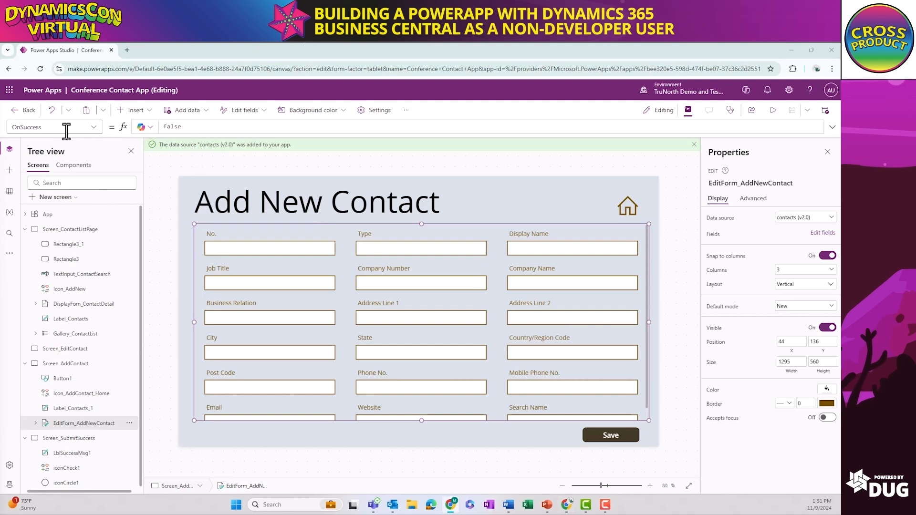
left_click_drag(182, 126, 146, 125)
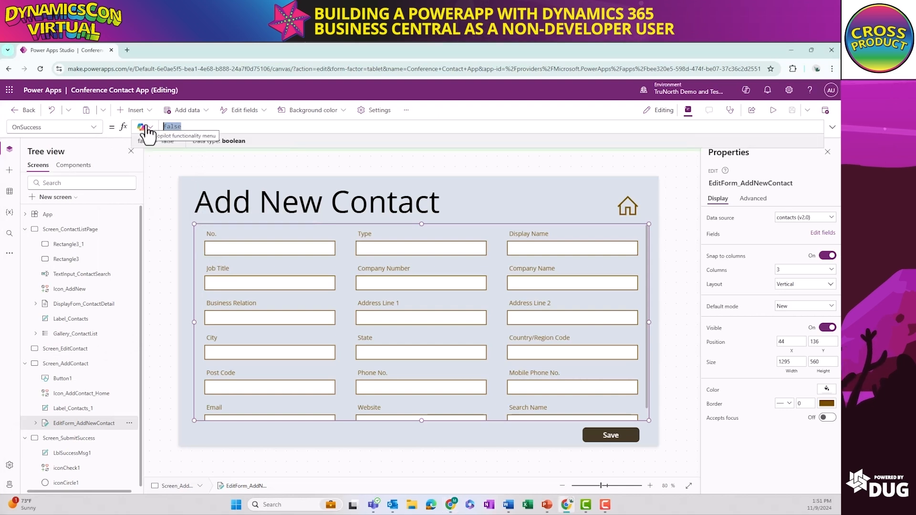
type("ResetForm(")
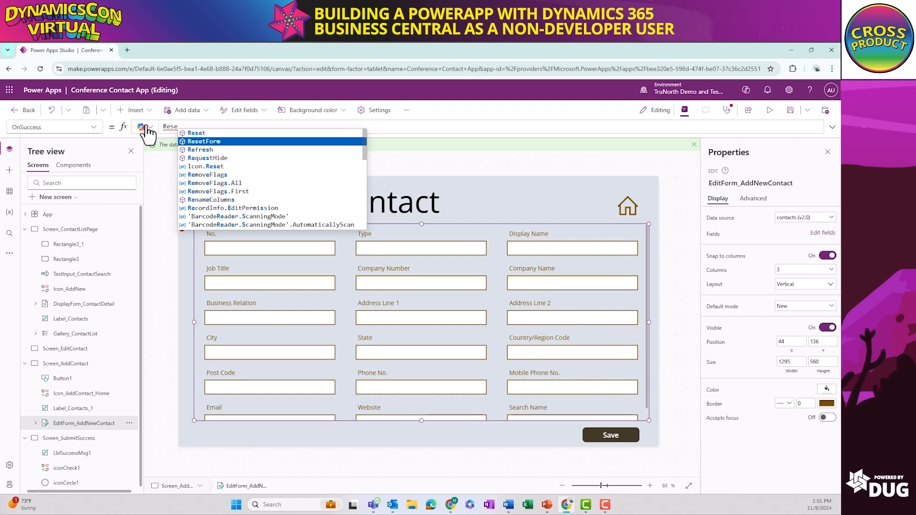
key("Tab")
type("(")
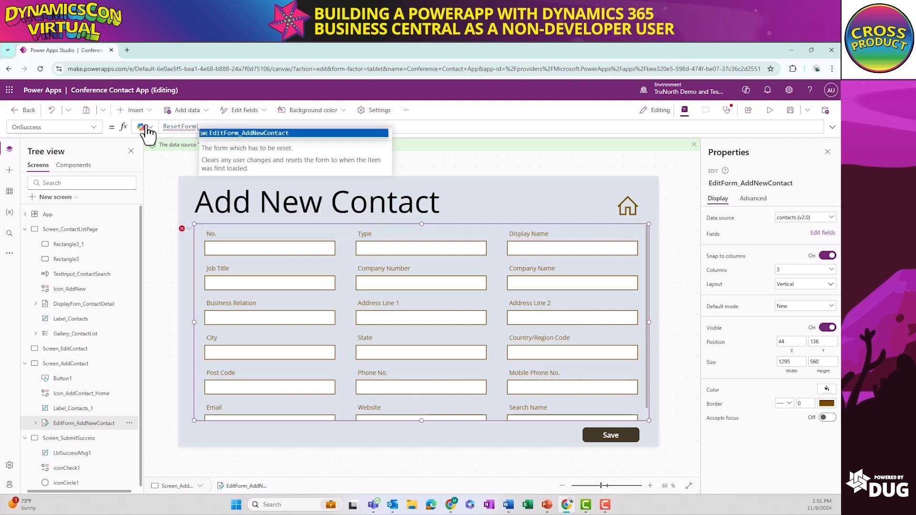
key("Tab")
type(")")
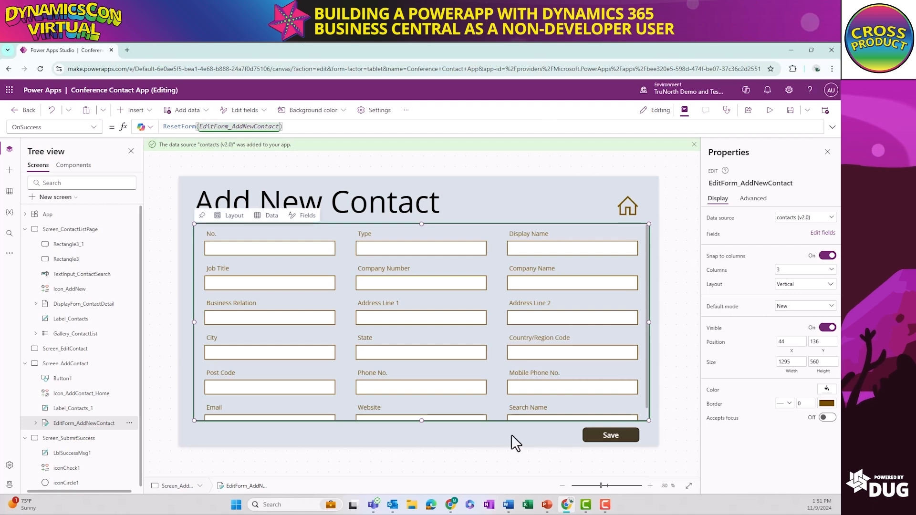
Extend the Save button's OnSelect formula with a second line, Navigate(Screen_SubmitSuccess), after the form submission, and save the app
left_click(626, 205)
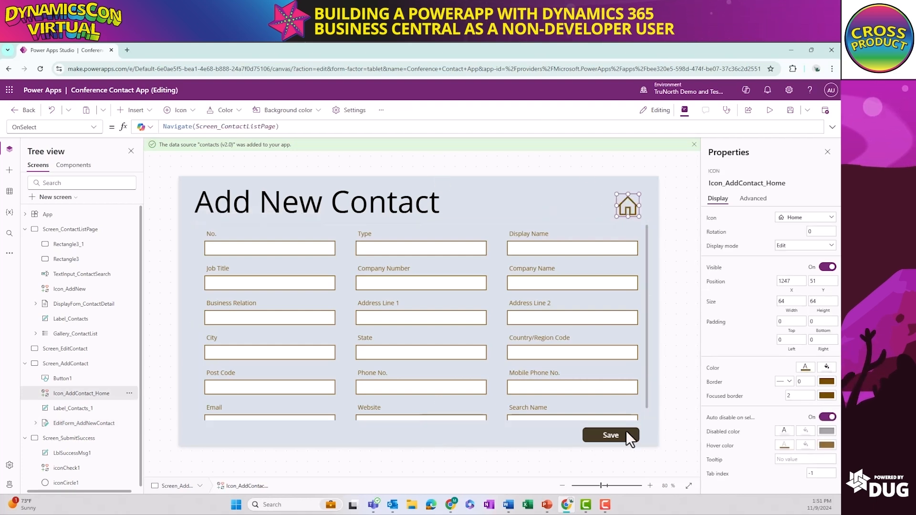
left_click(626, 431)
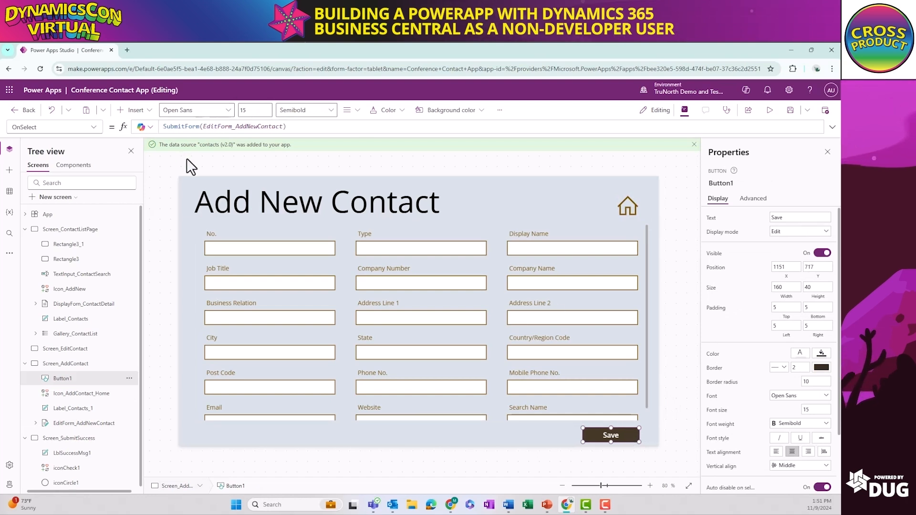
left_click(298, 127)
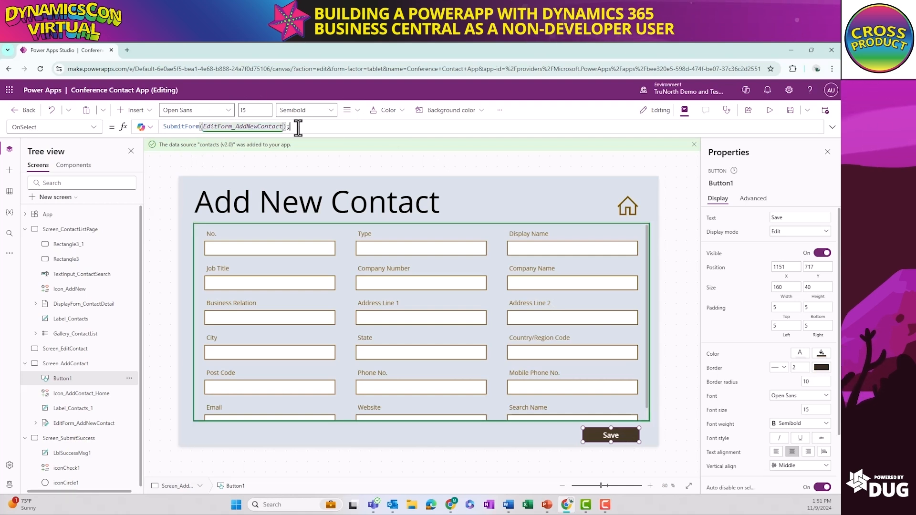
type(";")
key("shift+Return")
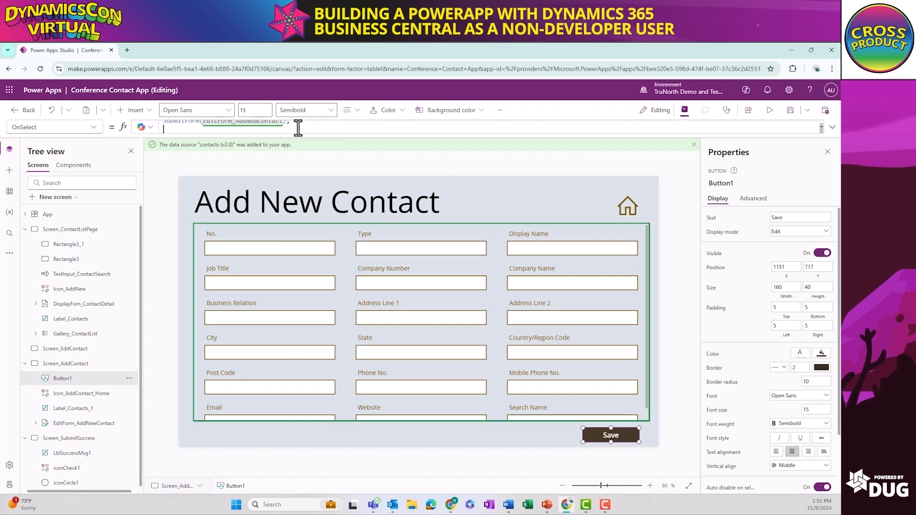
type("Navigate")
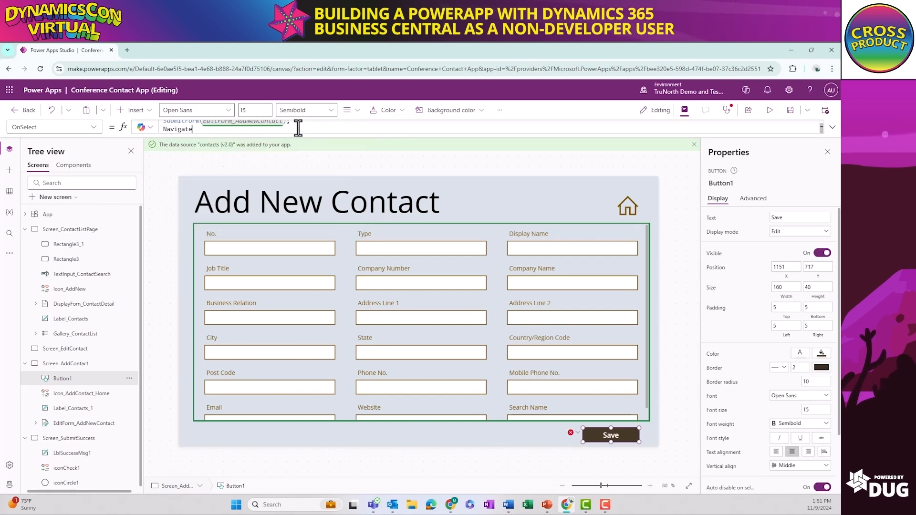
type("(")
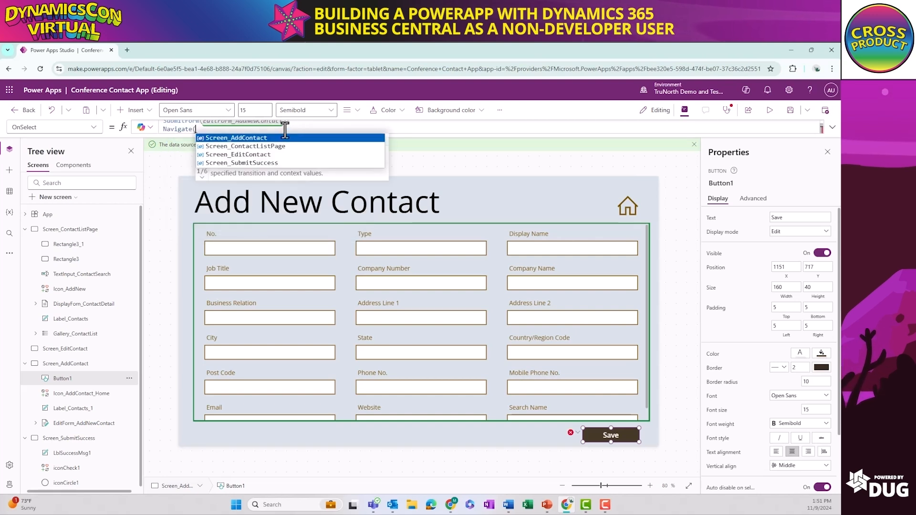
left_click(259, 163)
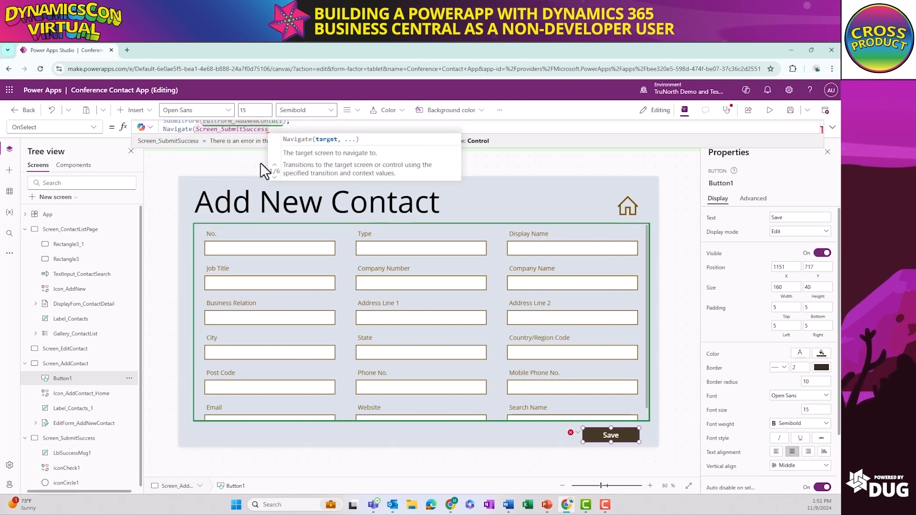
type(")")
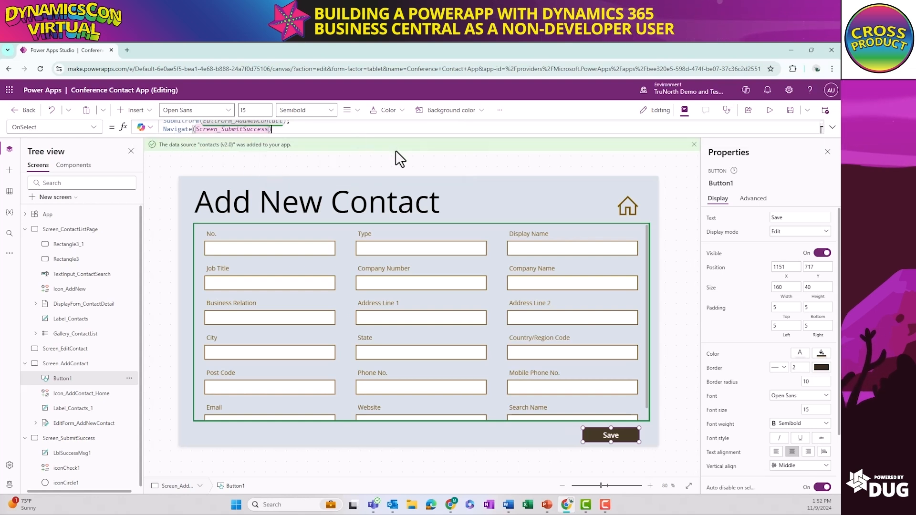
left_click(792, 113)
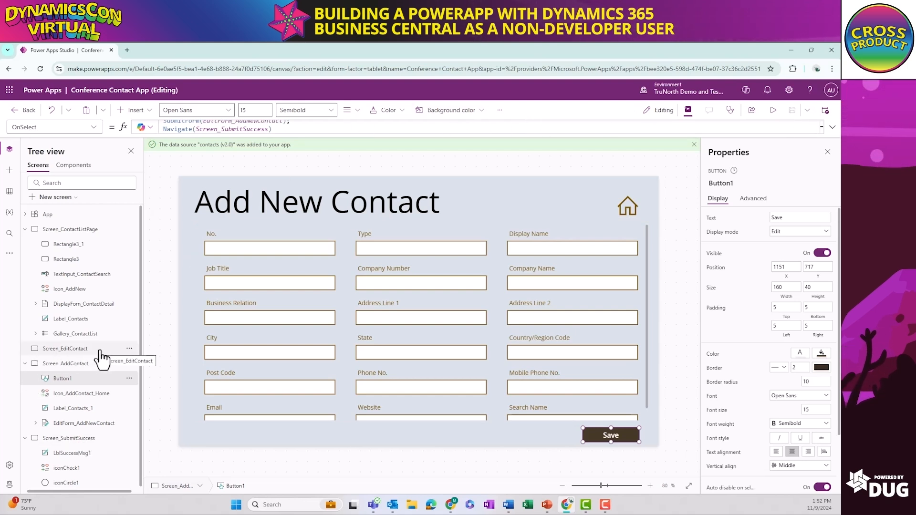
Duplicate Screen_AddContact, including its form, home icon and Save button
left_click(71, 349)
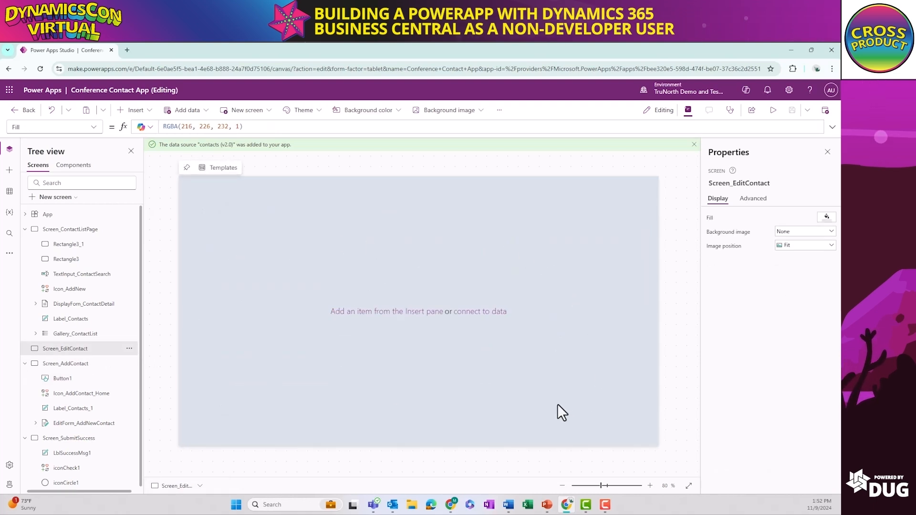
left_click(66, 366)
right_click(65, 367)
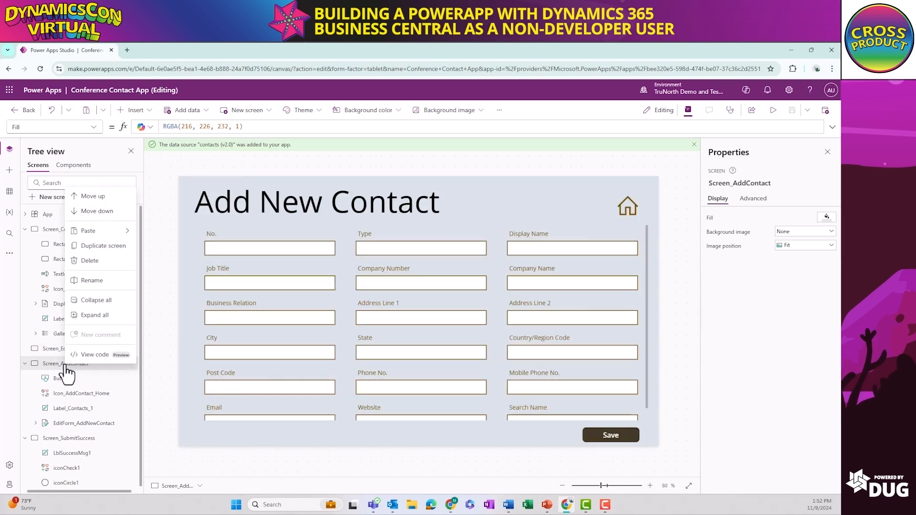
left_click(113, 246)
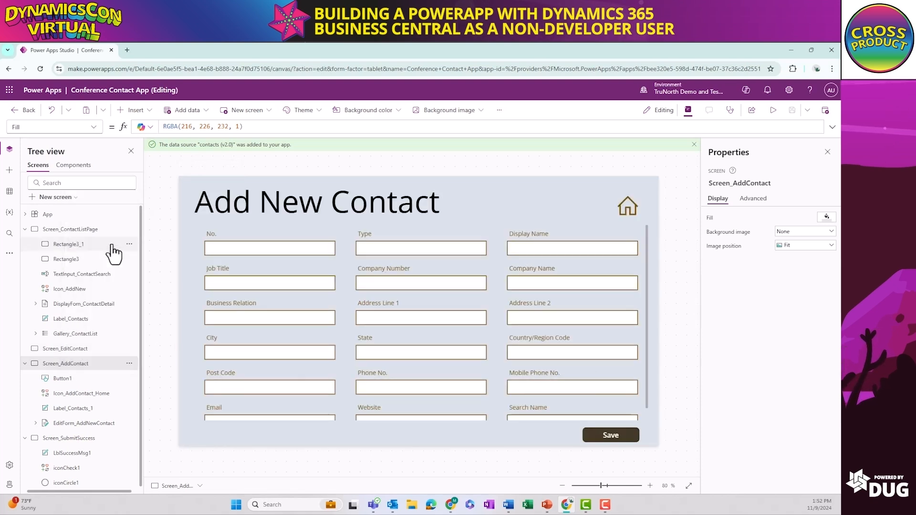
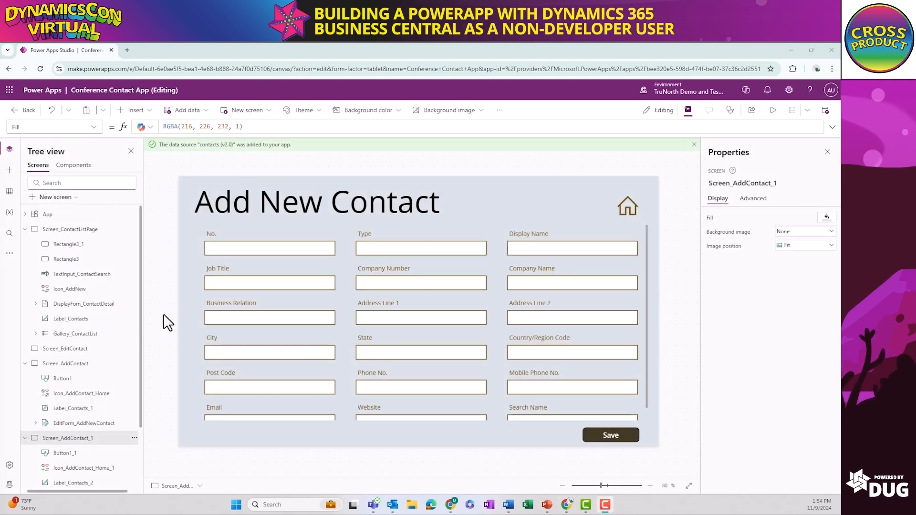
Delete the duplicated screen Screen_AddContact_1 together with its form, icon, label and button
scroll(89, 437, "down", 2)
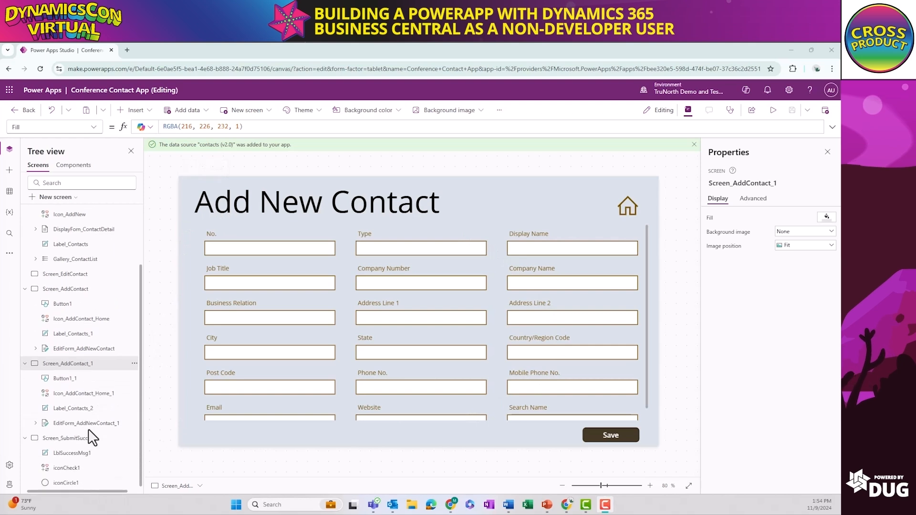
left_click(36, 423)
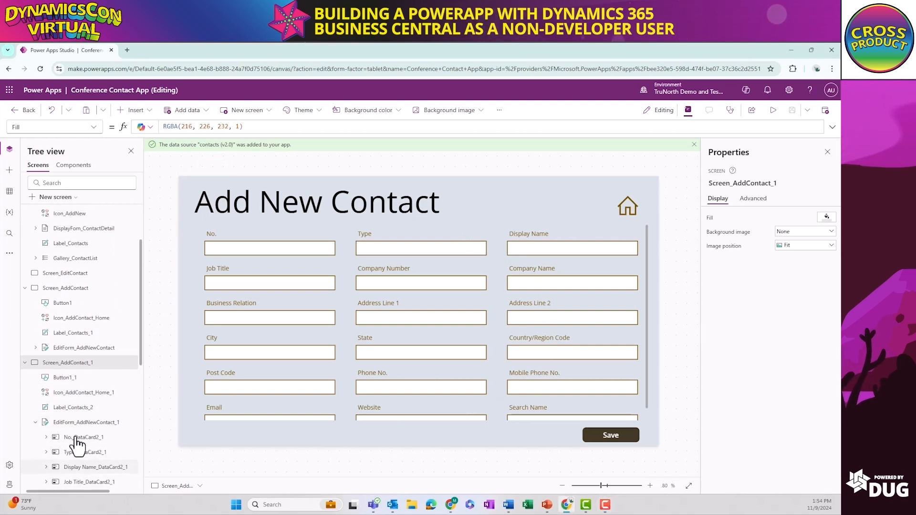
right_click(119, 371)
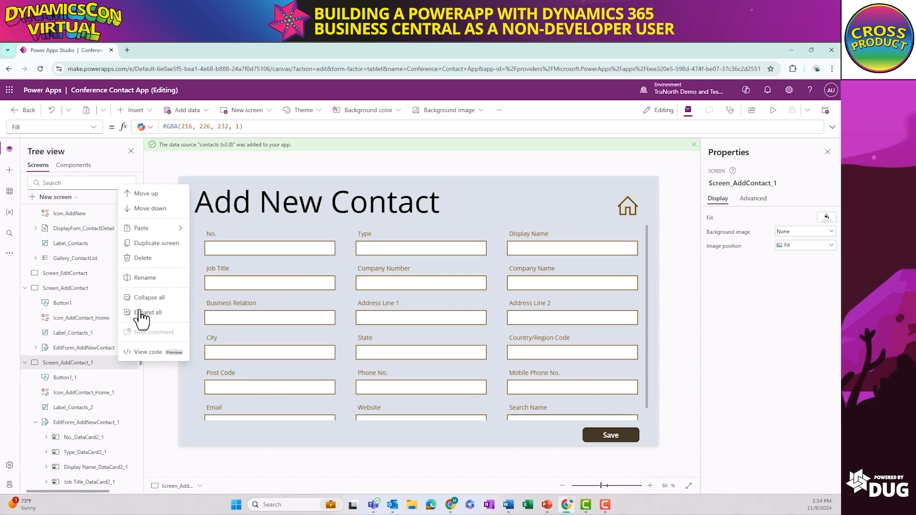
left_click(140, 211)
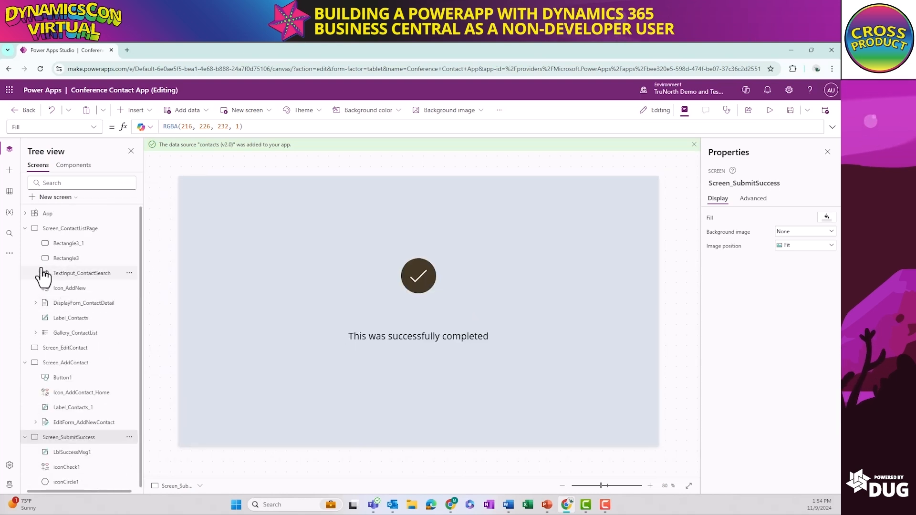
Copy the "Add New Contact" title label from Screen_AddContact onto the empty Screen_EditContact
left_click(26, 229)
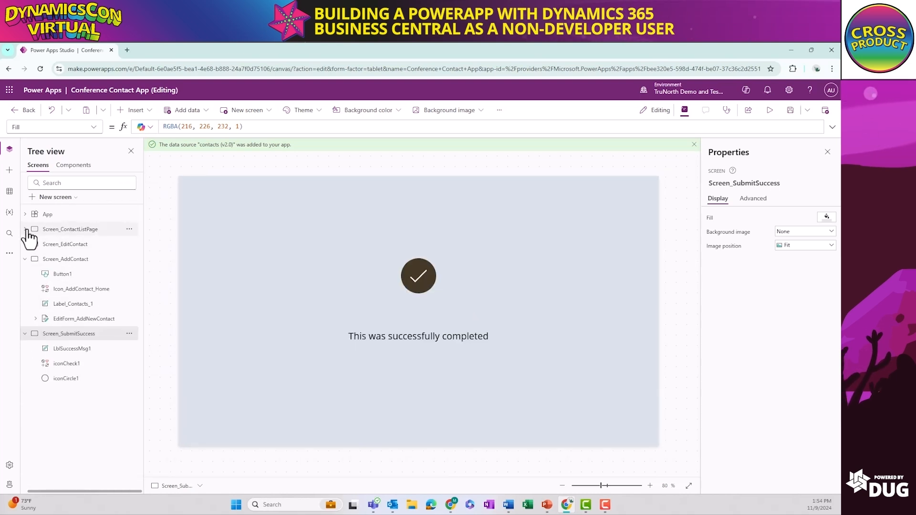
left_click(25, 333)
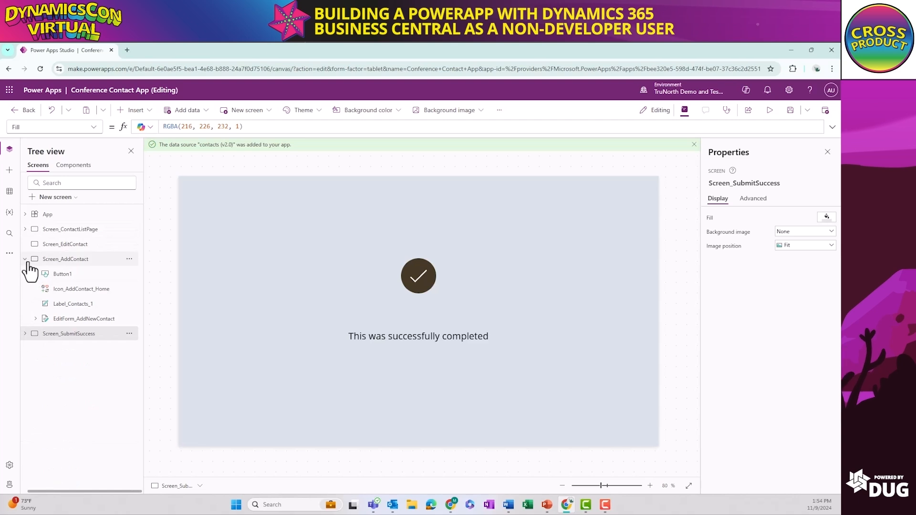
left_click(26, 260)
left_click(75, 261)
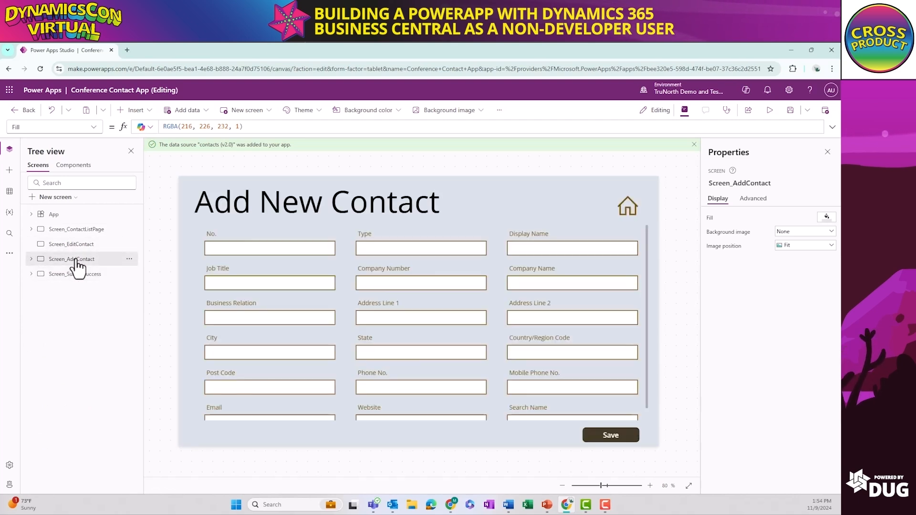
left_click(214, 202)
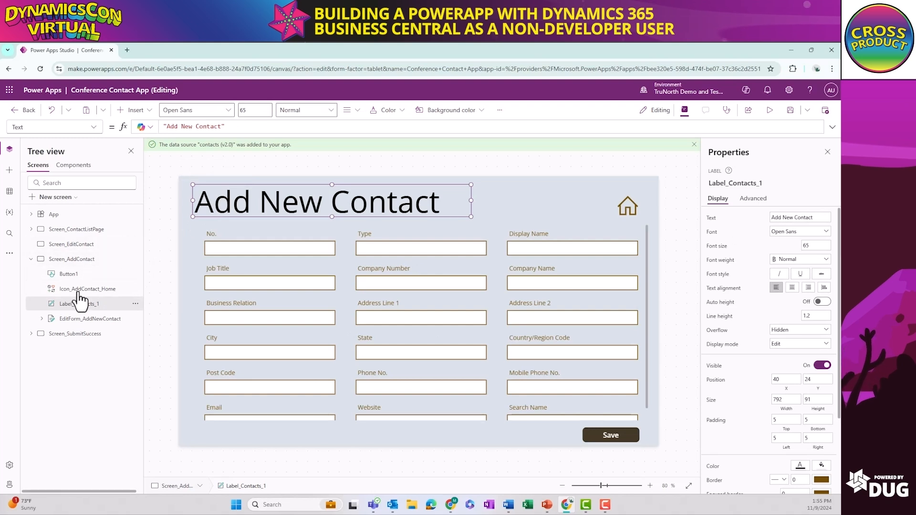
left_click(66, 246)
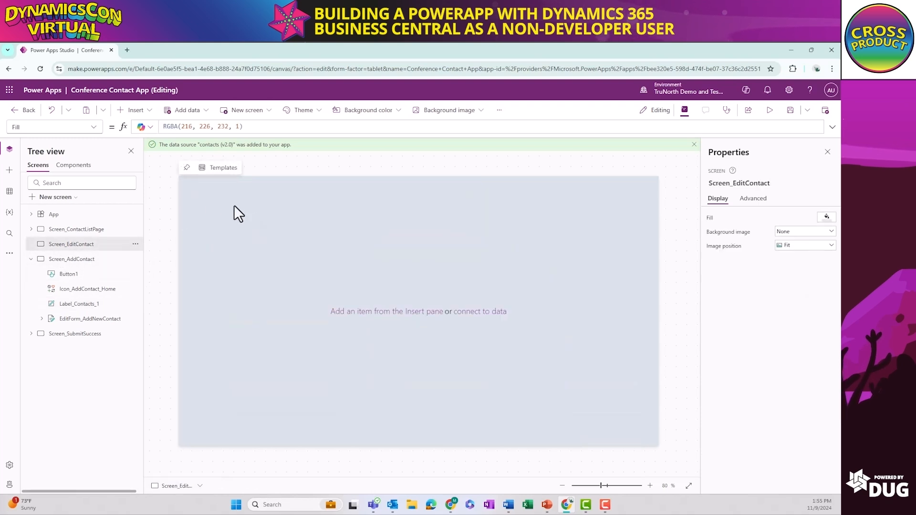
key("ctrl+v")
Change the pasted title label's text on Screen_EditContact to "Edit Contact"
right_click(210, 207)
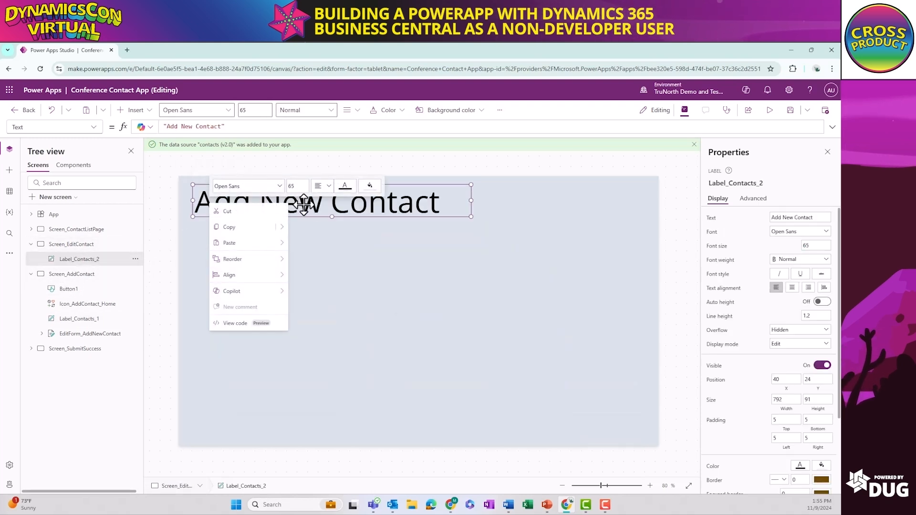
left_click(317, 206)
double_click(320, 208)
left_click(320, 207)
left_click_drag(321, 205, 233, 206)
left_click(225, 206)
left_click_drag(197, 205, 314, 204)
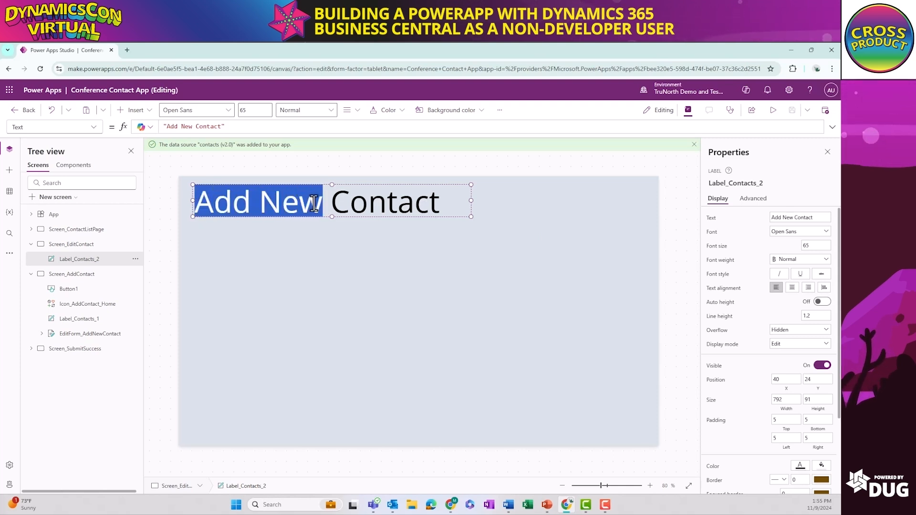
type("Edit")
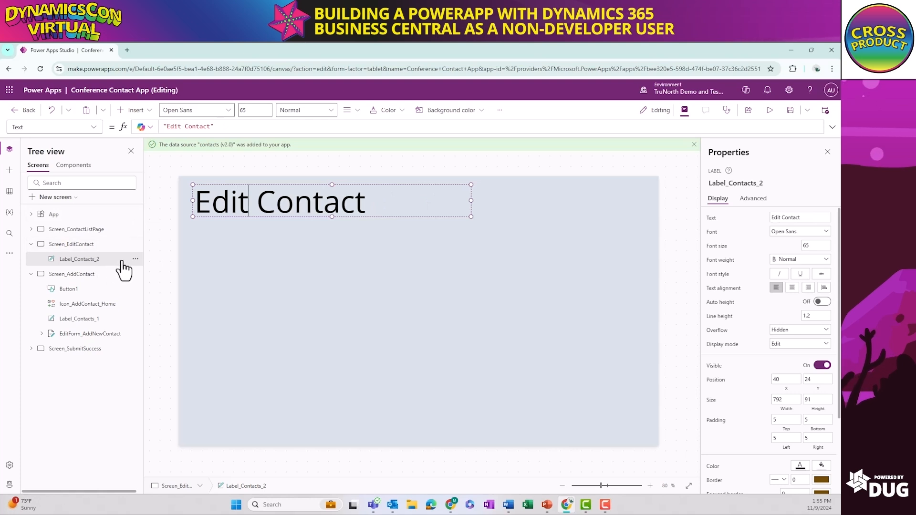
Rename the title label on Screen_EditContact as Label_EditContact
right_click(113, 264)
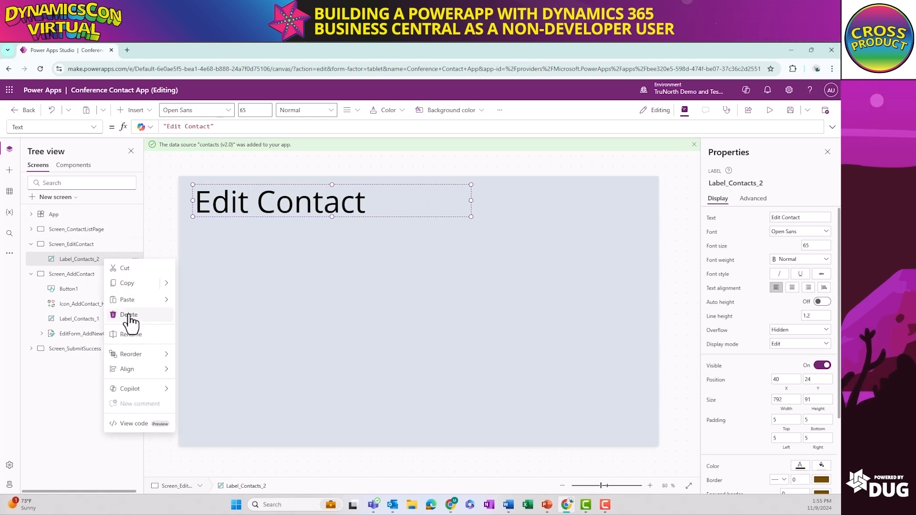
left_click(136, 335)
left_click(105, 259)
left_click_drag(105, 258, 75, 259)
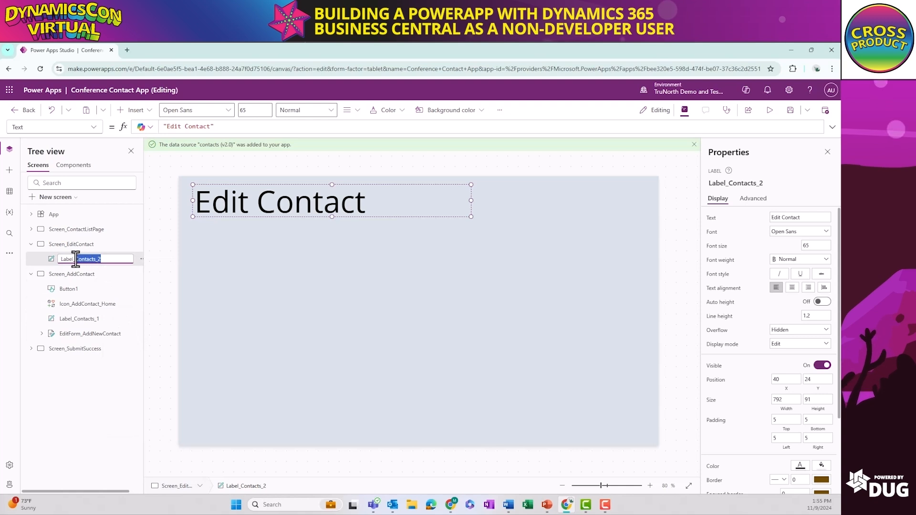
type("Edit")
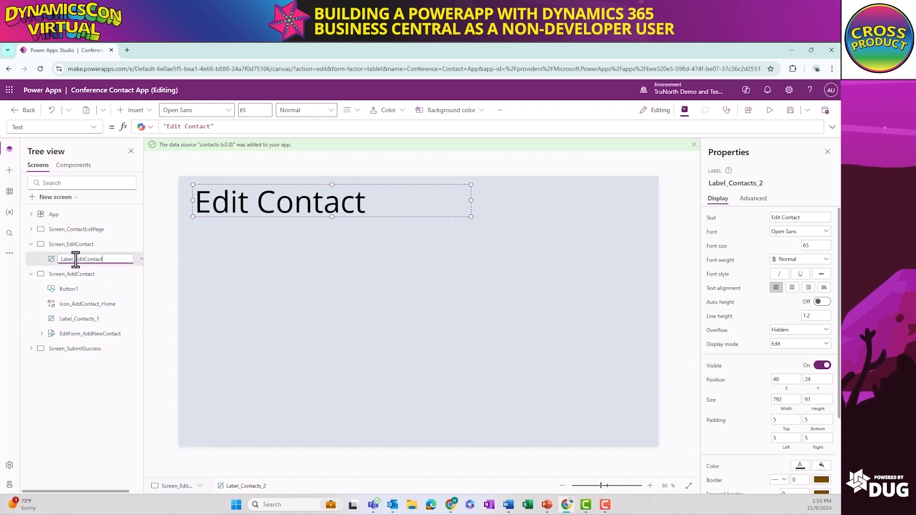
Rename the Save button on Screen_AddContact as Button_SaveNewContact
left_click(76, 289)
right_click(77, 290)
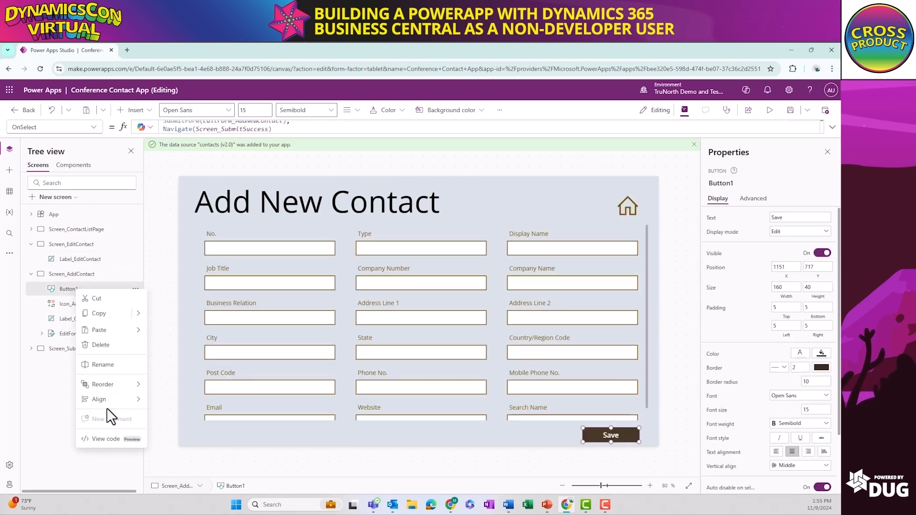
left_click(103, 365)
type("Sa")
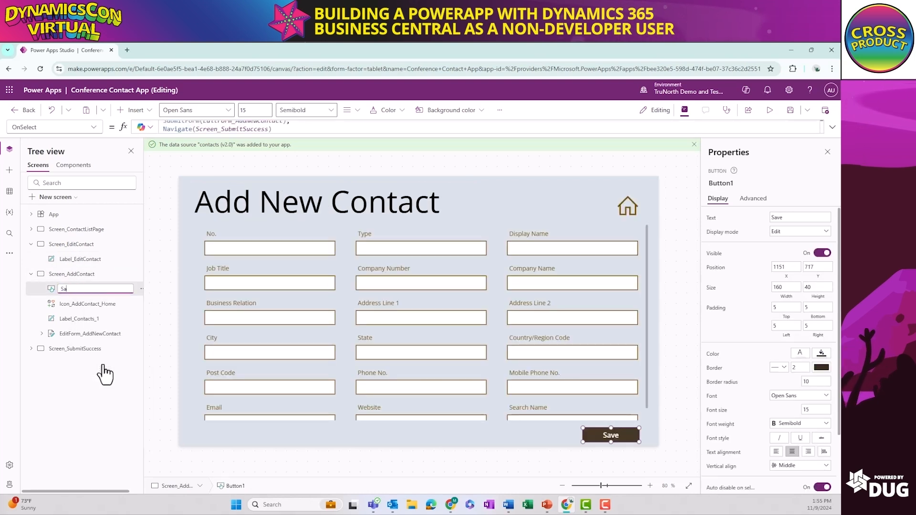
key("BackSpace")
key("BackSpace")
type("Button")
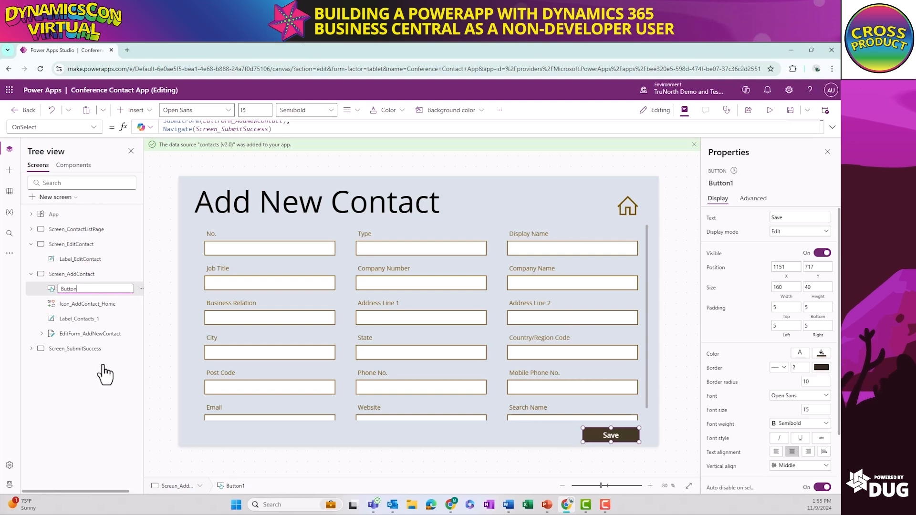
type("_SaveNewco")
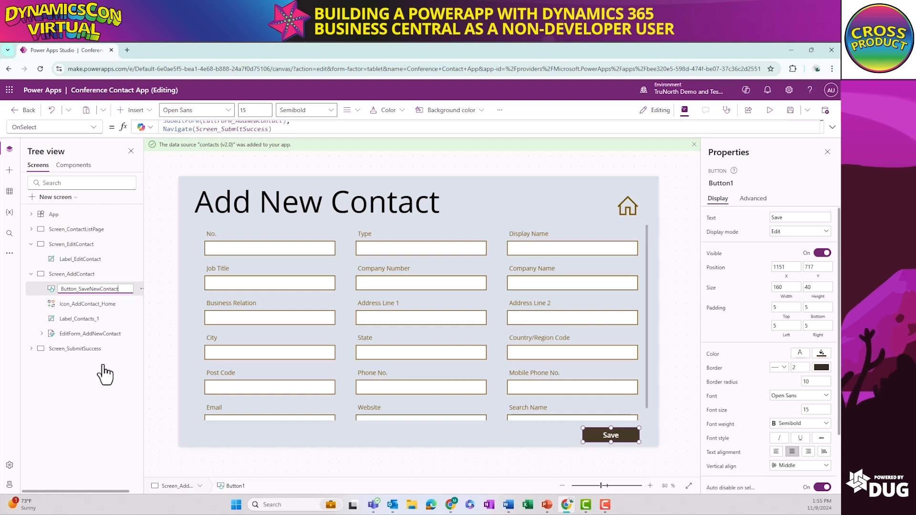
Insert a Home icon on Screen_EditContact and place it in the screen's upper-right corner, at about X 1255, Y 51
left_click(78, 263)
left_click(193, 260)
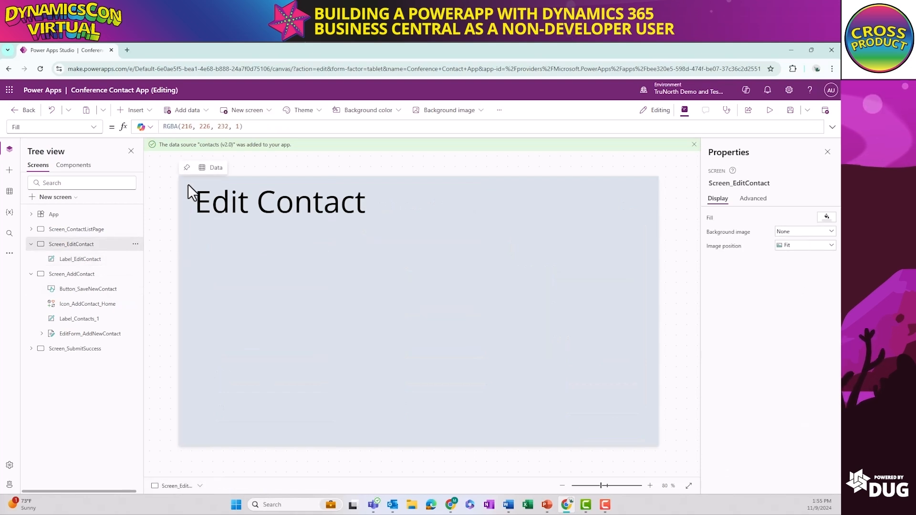
left_click(146, 115)
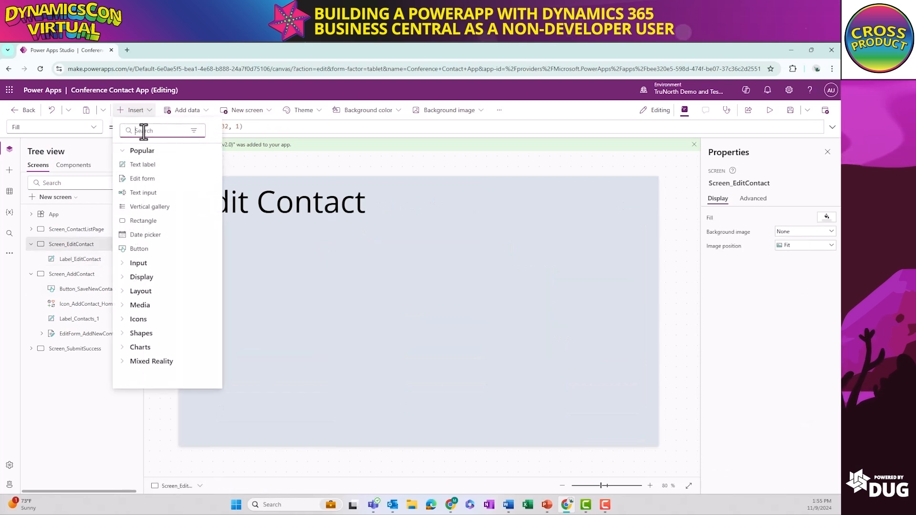
type("home")
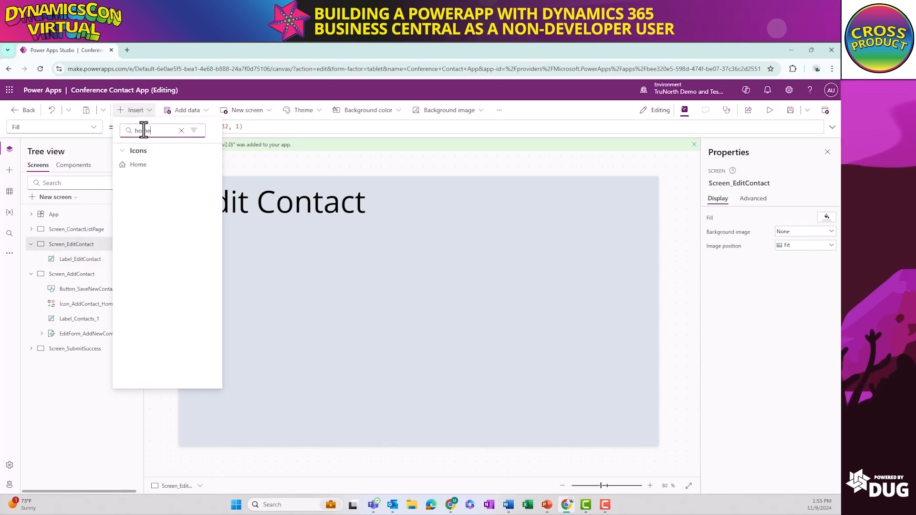
left_click(127, 164)
left_click_drag(210, 213, 630, 209)
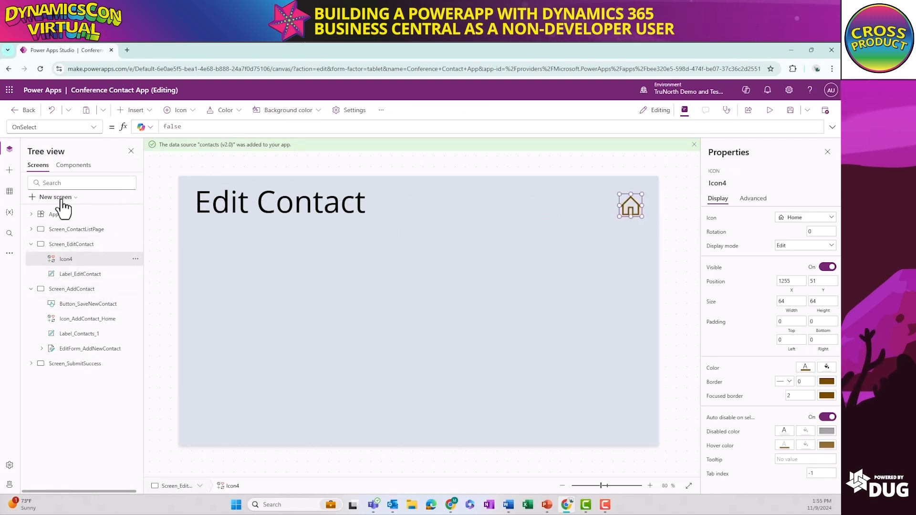
Insert an edit form on Screen_EditContact below the title, about 1276 wide and 562 high at X 46, Y 131
left_click(135, 111)
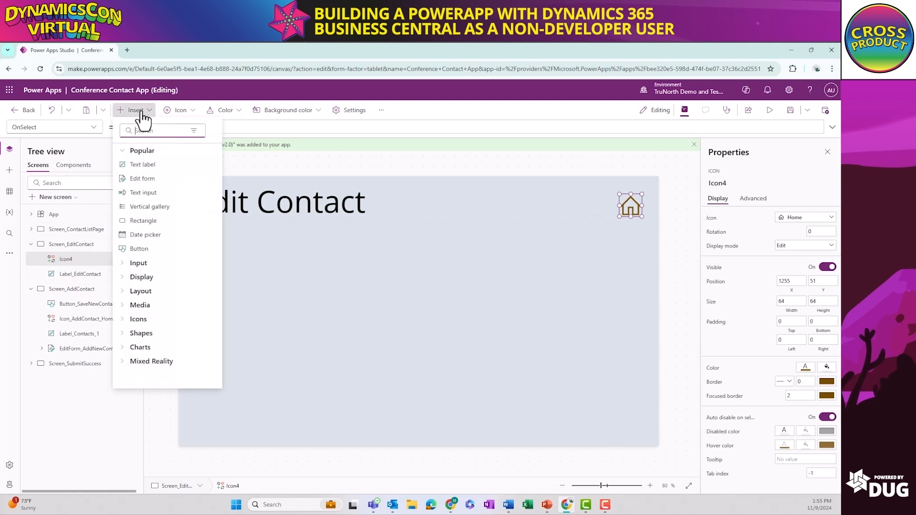
left_click(139, 179)
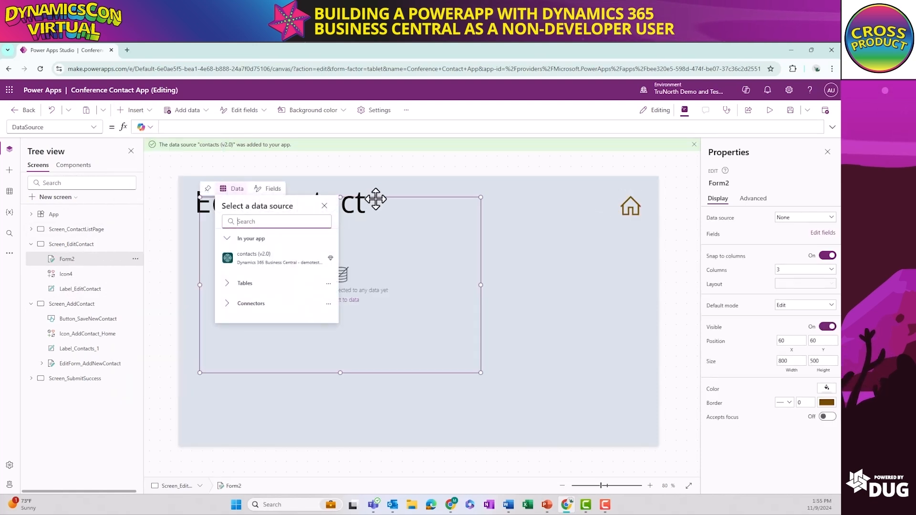
left_click(333, 357)
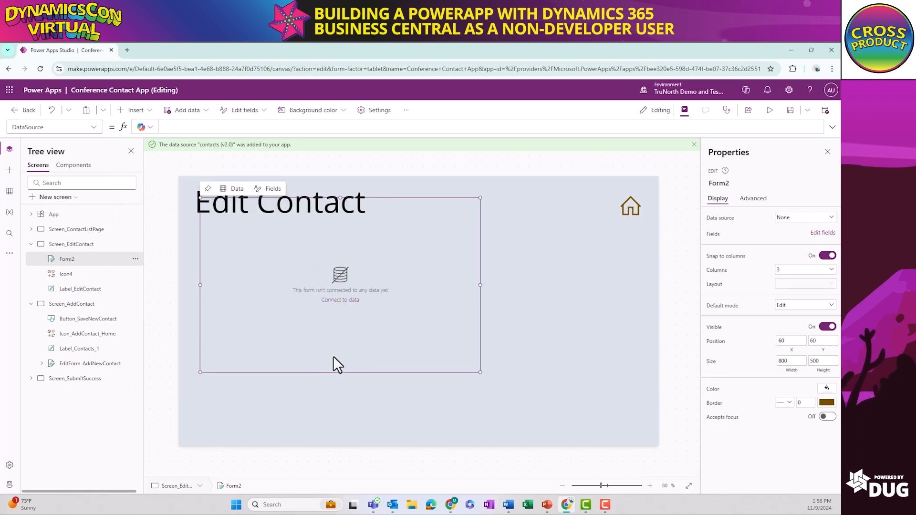
left_click_drag(313, 374, 307, 400)
left_click_drag(475, 398, 642, 418)
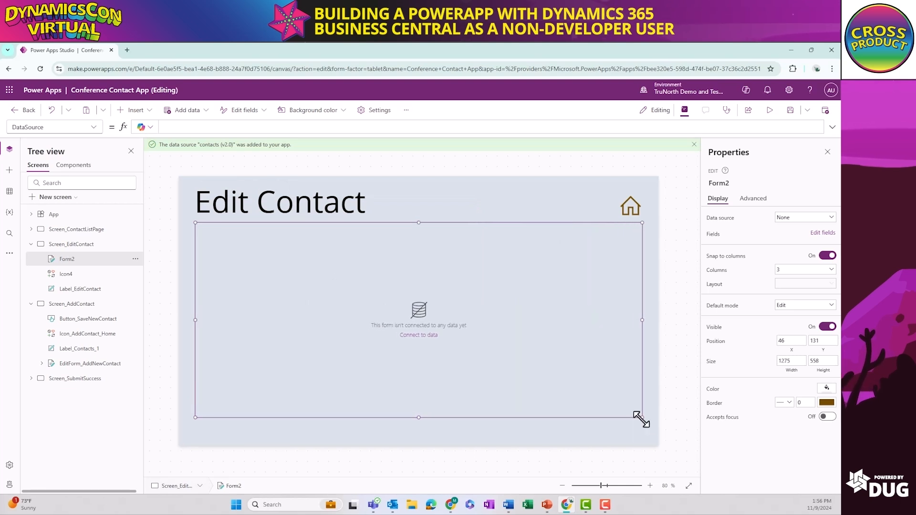
left_click_drag(641, 419, 643, 420)
Connect the new form on Screen_EditContact to the contacts (v2.0) data source
left_click(433, 336)
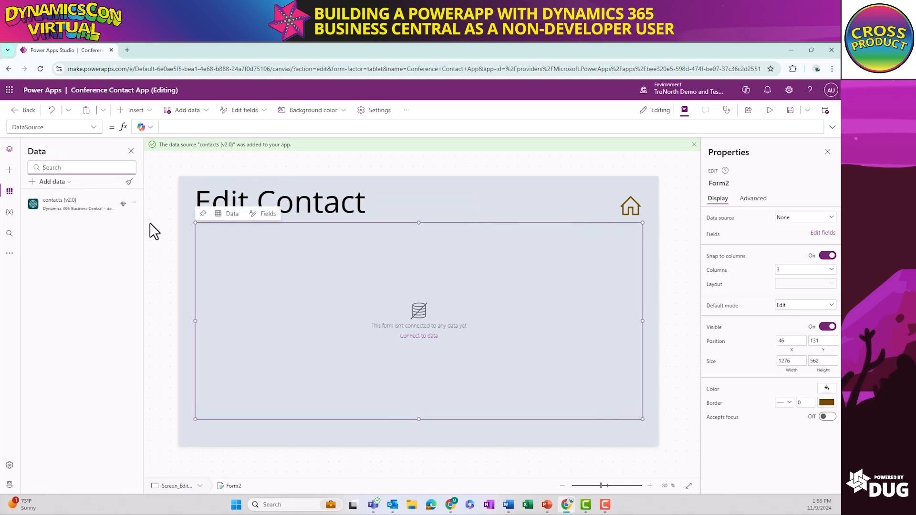
mouse_move(77, 198)
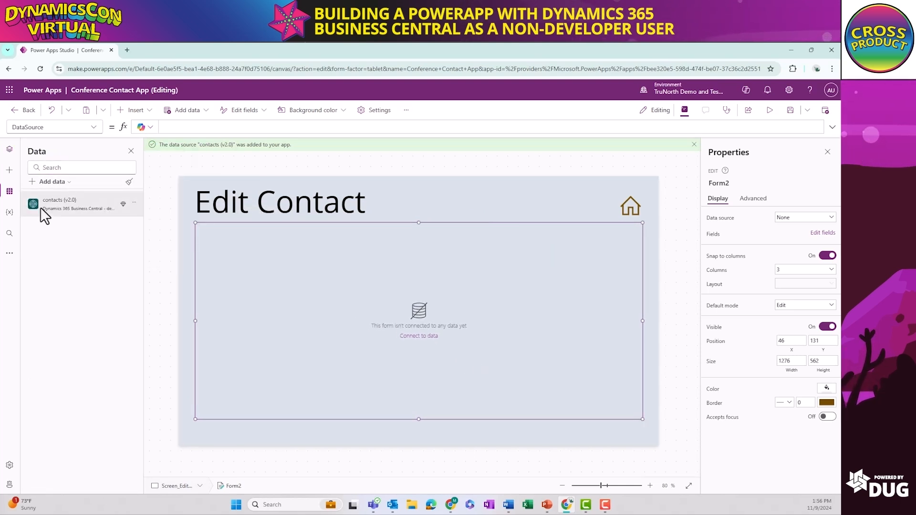
left_click(9, 150)
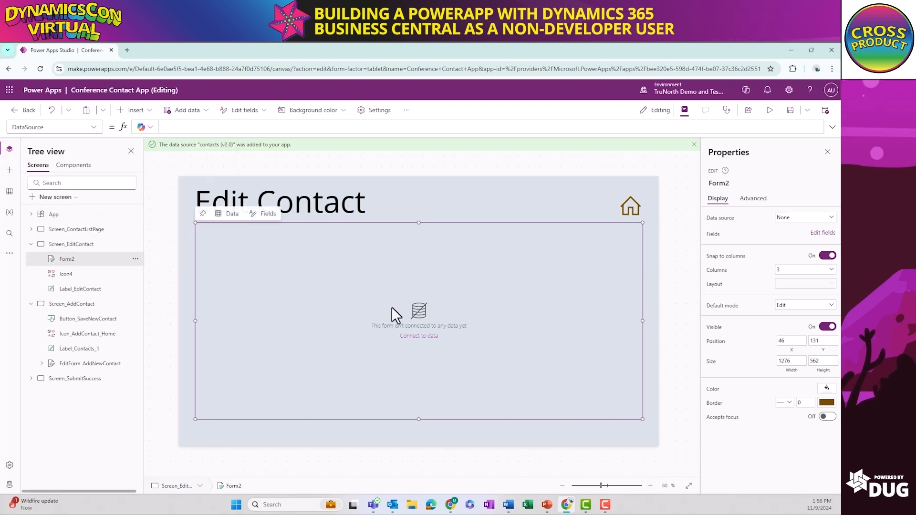
left_click(230, 213)
left_click(272, 282)
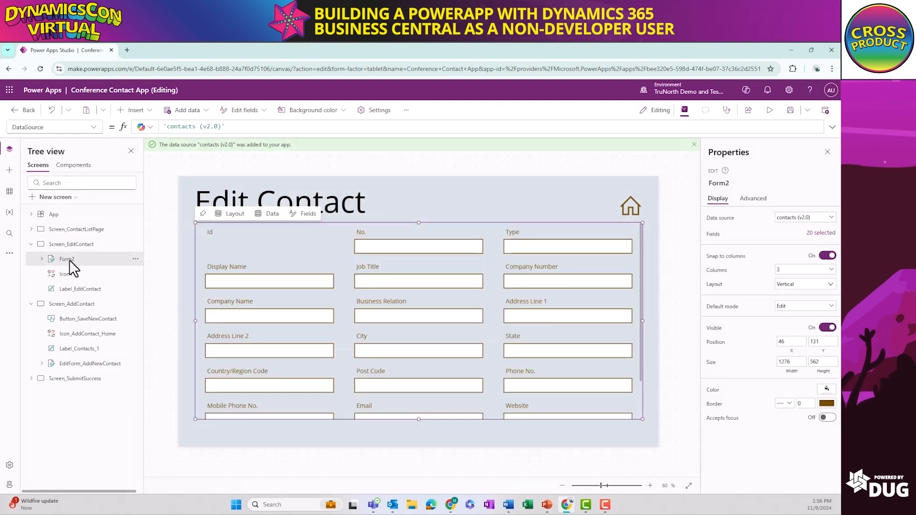
Rename the form on Screen_EditContact as EditForm_EditContact
right_click(70, 260)
left_click(108, 340)
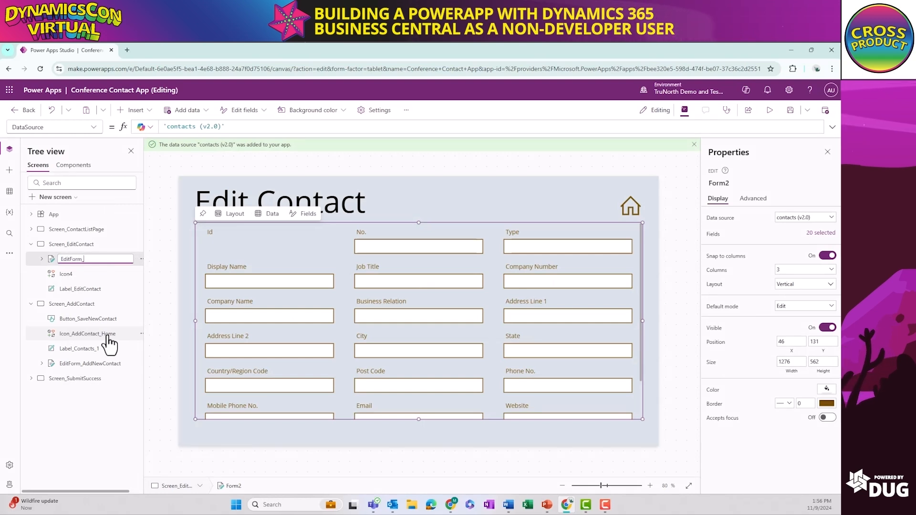
type("EditForm_EditContac")
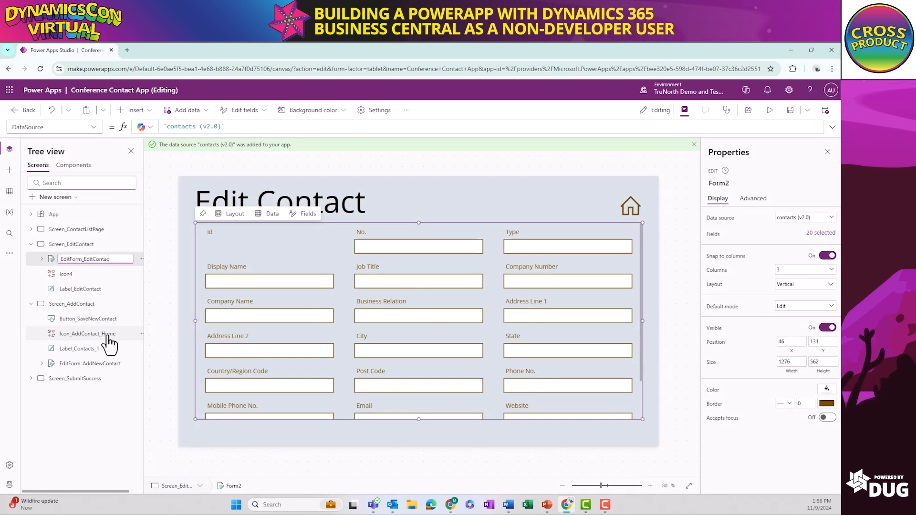
type("t")
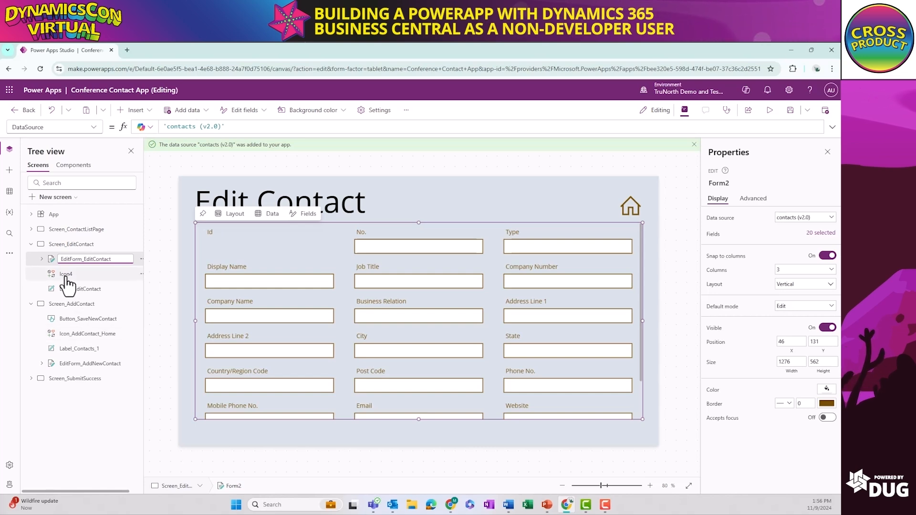
Rename the Home icon on Screen_EditContact as Icon_EditContact_Home
left_click(67, 274)
right_click(67, 275)
left_click(101, 348)
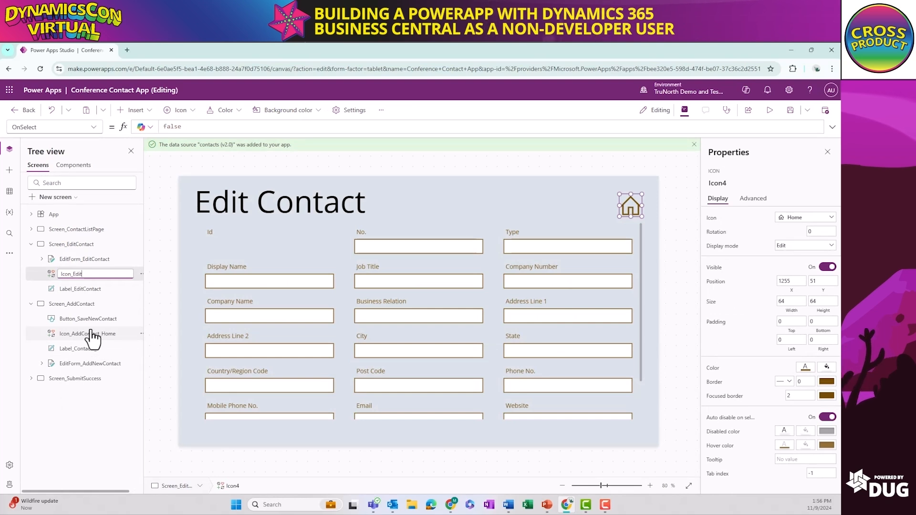
type("Icon_EditContact_Home")
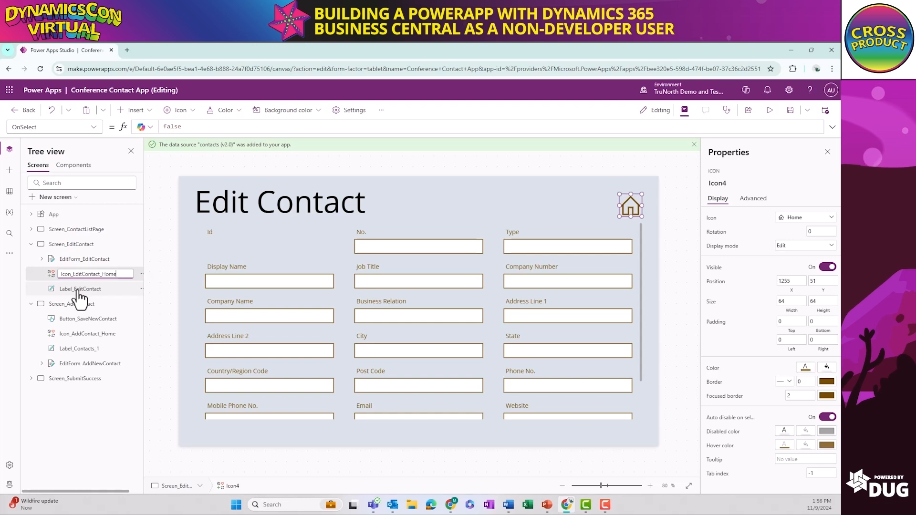
Delete the Id and Privacy Blocked cards from EditForm_EditContact
left_click(239, 246)
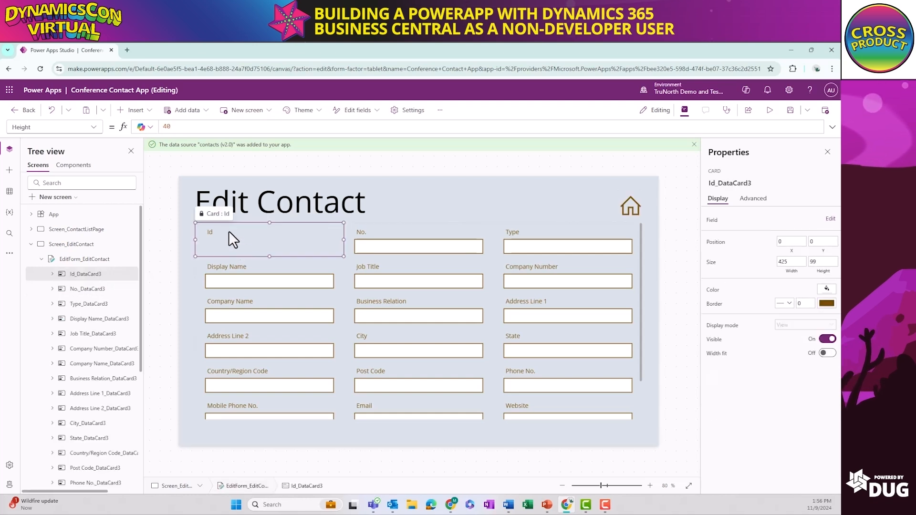
key("Delete")
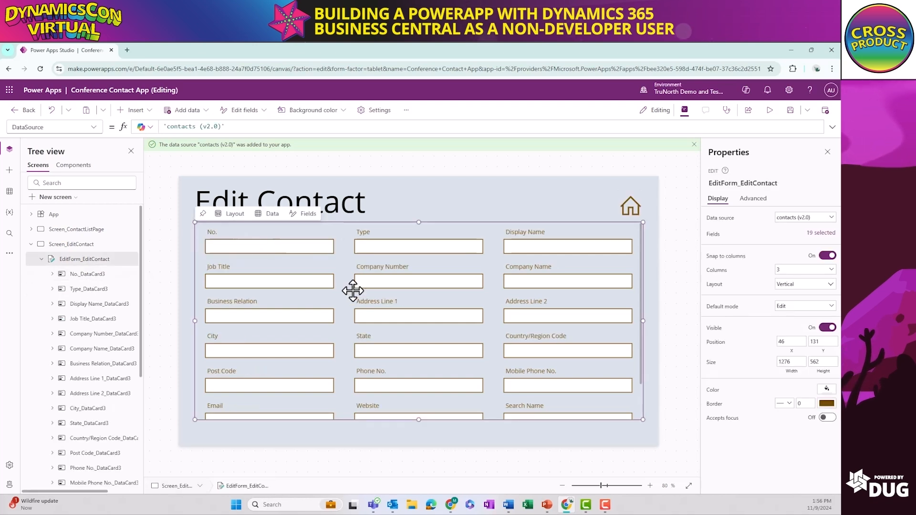
scroll(341, 287, "down", 2)
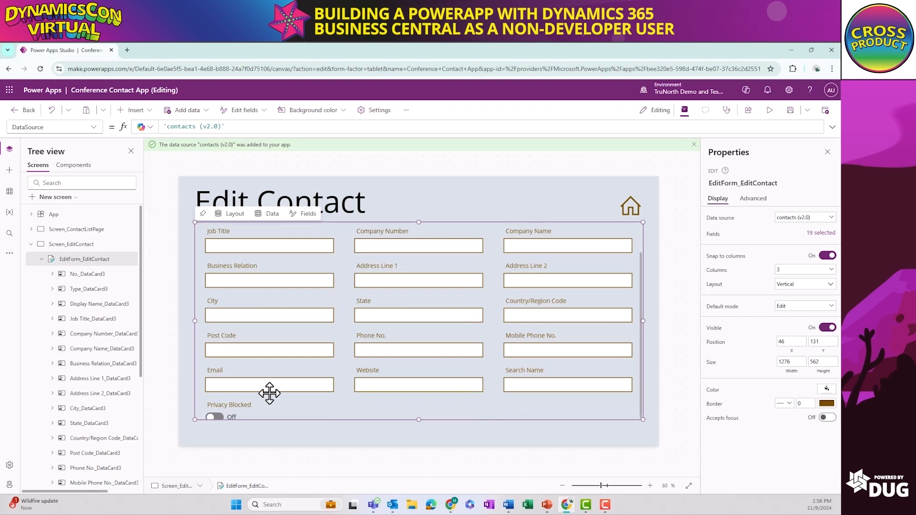
left_click(262, 400)
key("Delete")
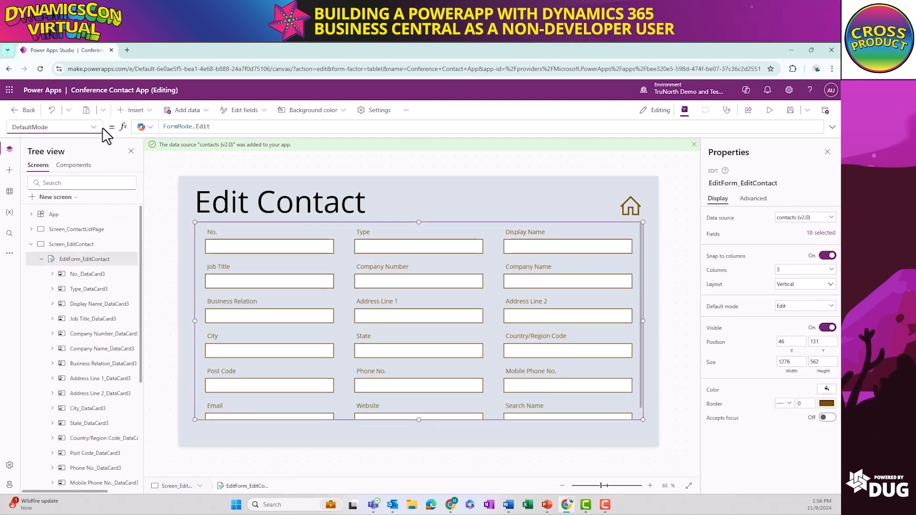
Set the Item property of EditForm_EditContact to Gallery_ContactList.Selected
left_click(94, 127)
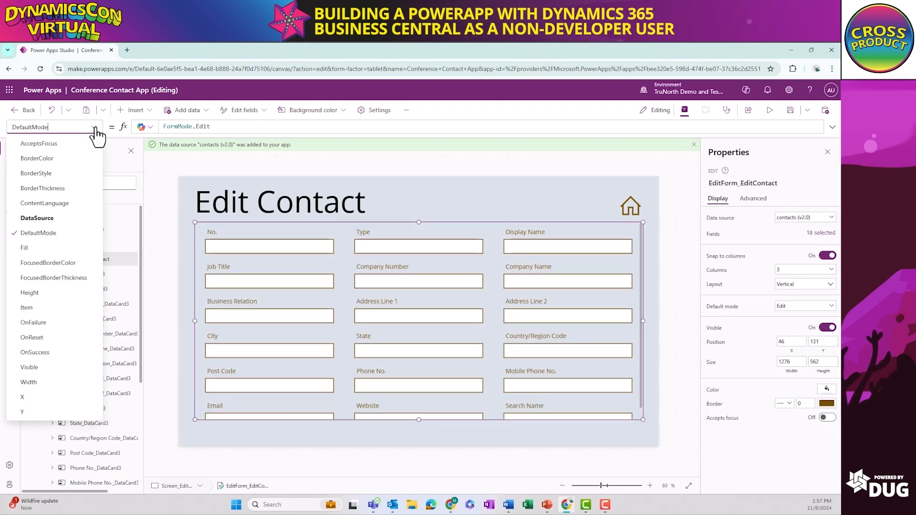
left_click(49, 309)
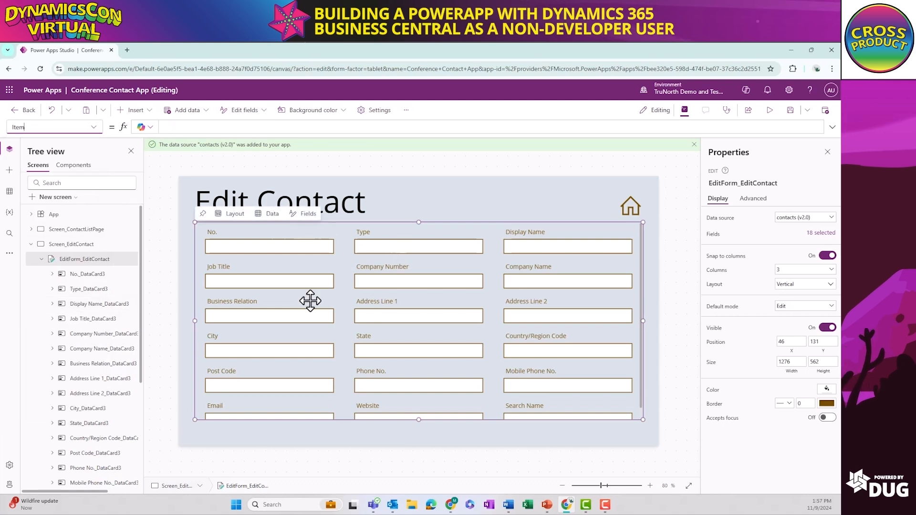
left_click(187, 126)
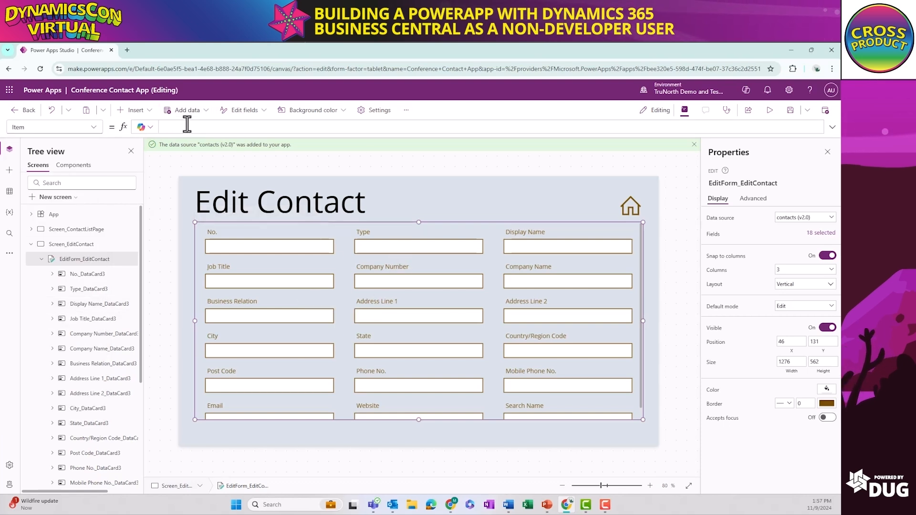
type("gall")
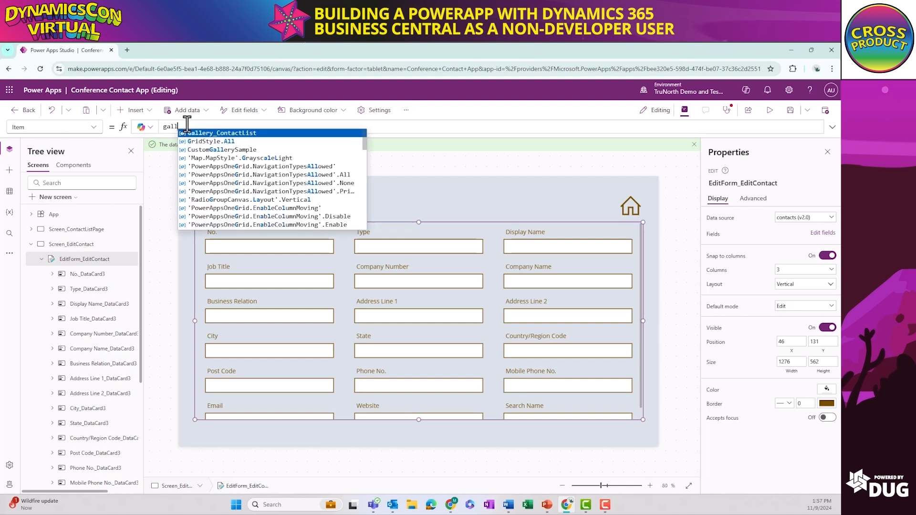
key("Tab")
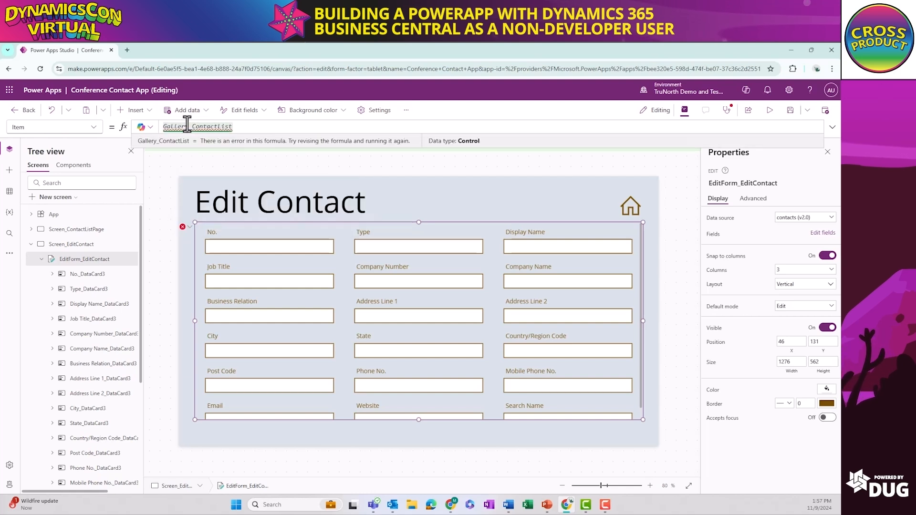
type(".S")
key("Tab")
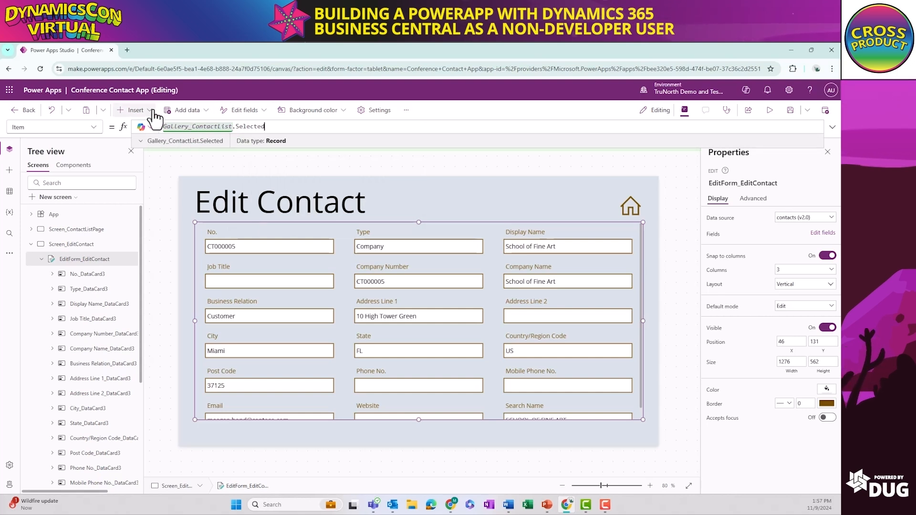
Insert a button labelled Save below the edit form's lower-right corner, at about X 1159, Y 707
left_click(134, 110)
left_click(138, 249)
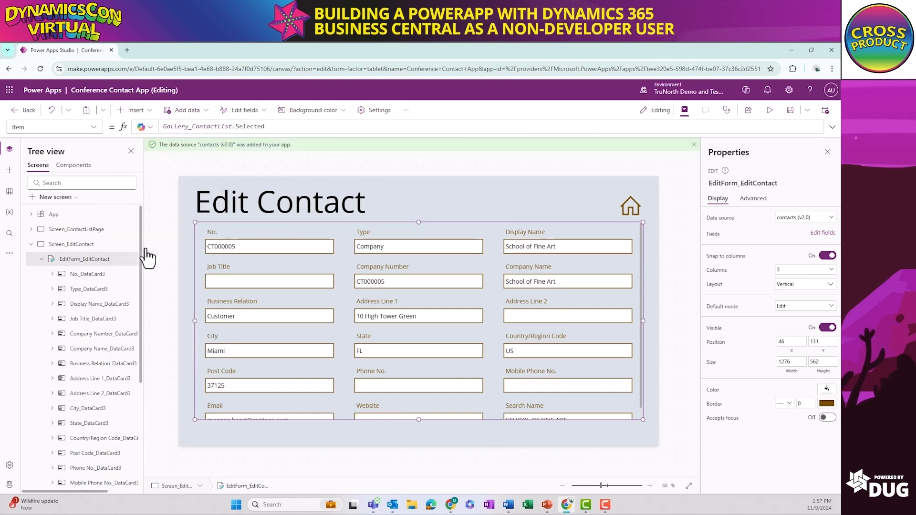
left_click_drag(234, 206, 614, 431)
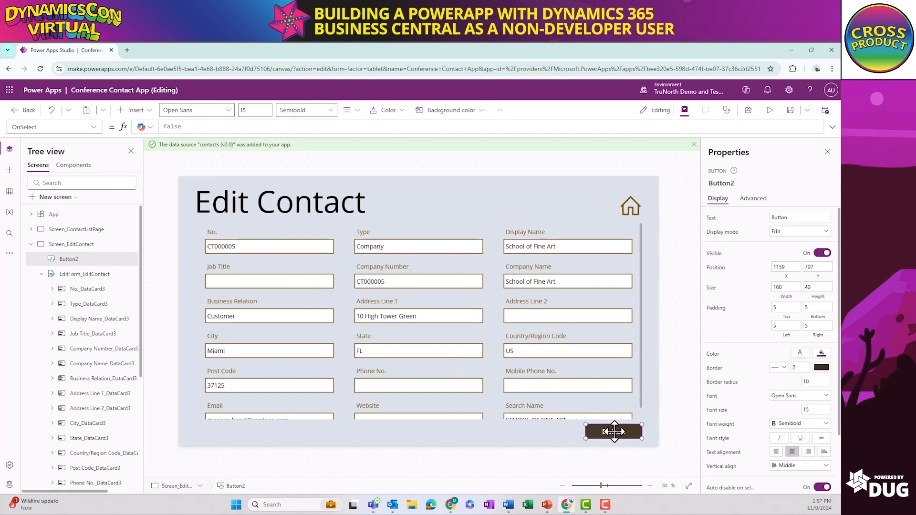
type("Save")
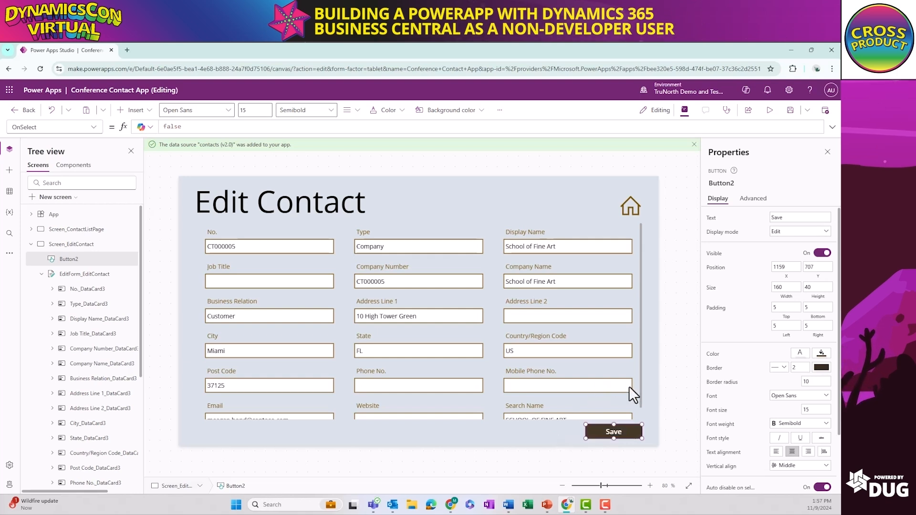
Set the OnSelect formula of Icon_EditContact_Home to Navigate(Screen_ContactListPage)
left_click(630, 208)
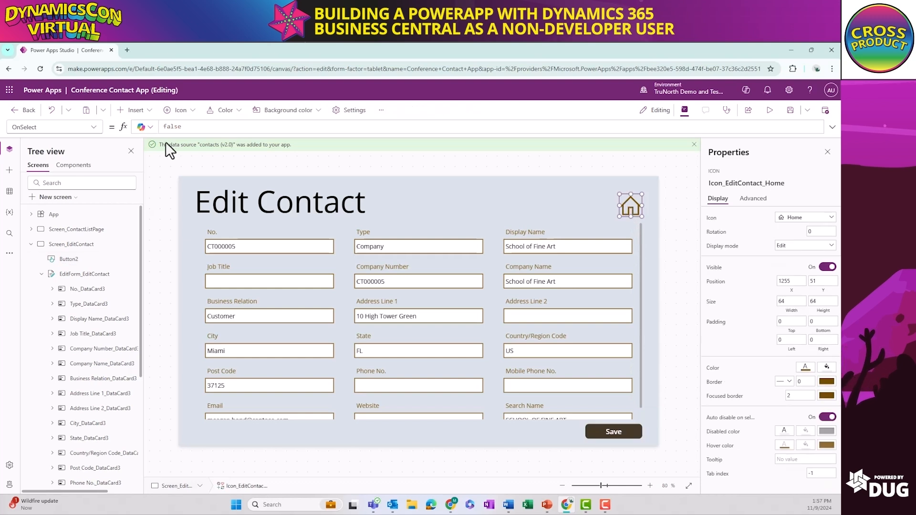
left_click(183, 126)
type("Navigate")
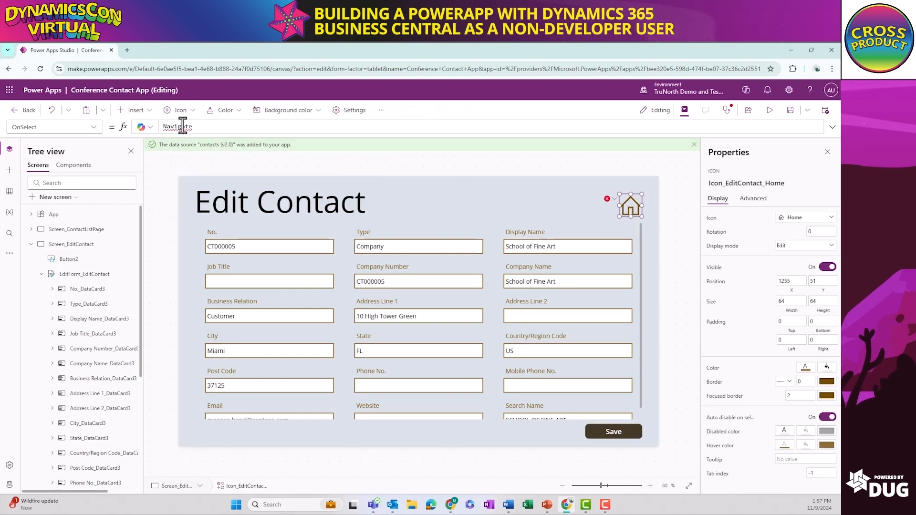
type("(")
key("Down")
key("Tab")
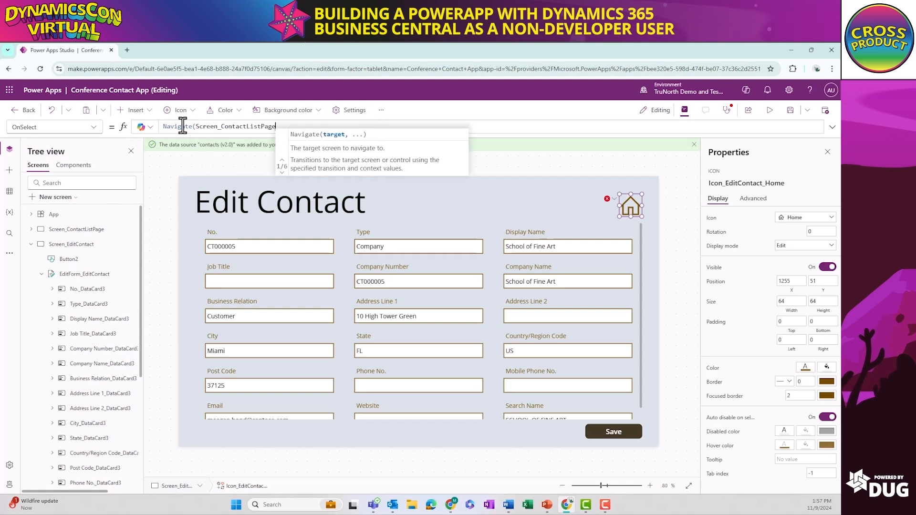
type(")")
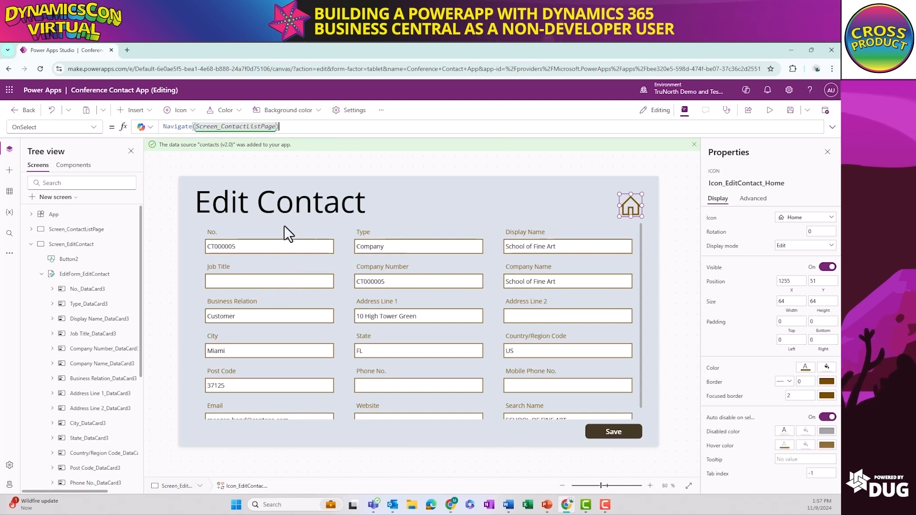
Copy the divider rectangle from Screen_ContactListPage and paste it twice on Screen_EditContact, one under the title and one below the form
left_click(122, 230)
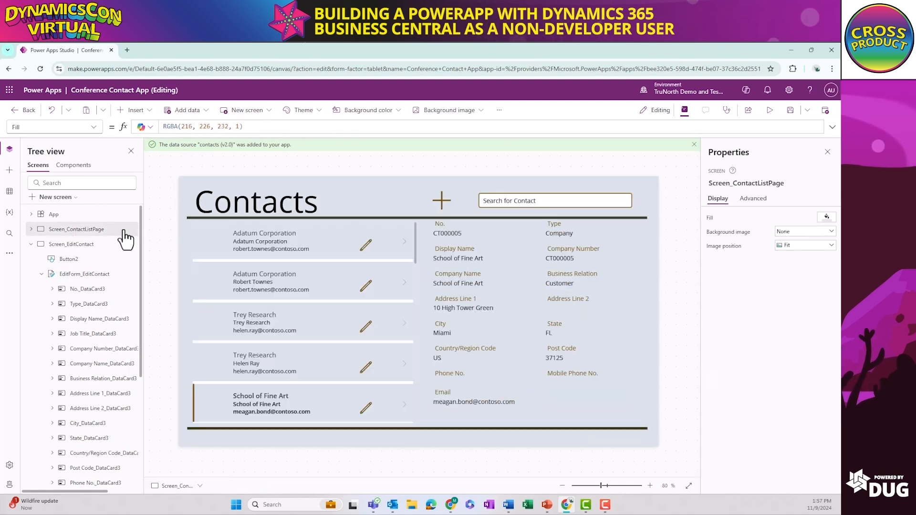
left_click(201, 218)
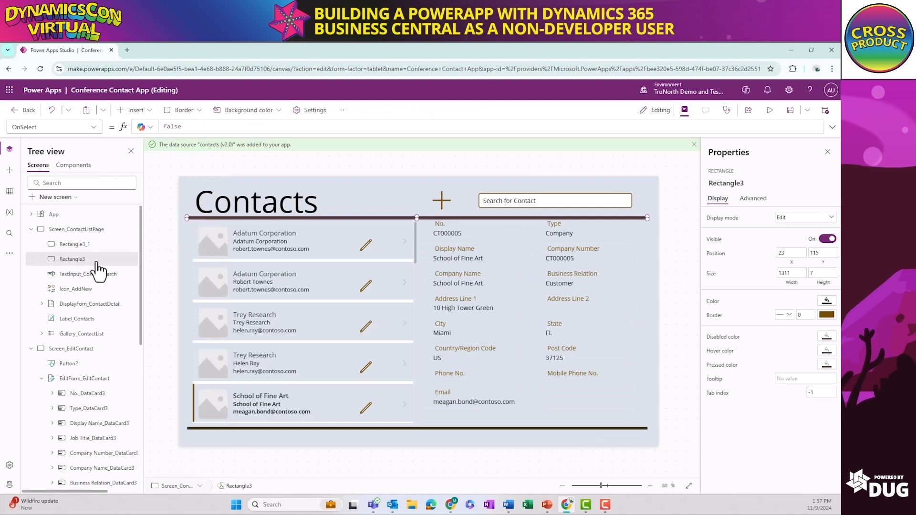
left_click(72, 349)
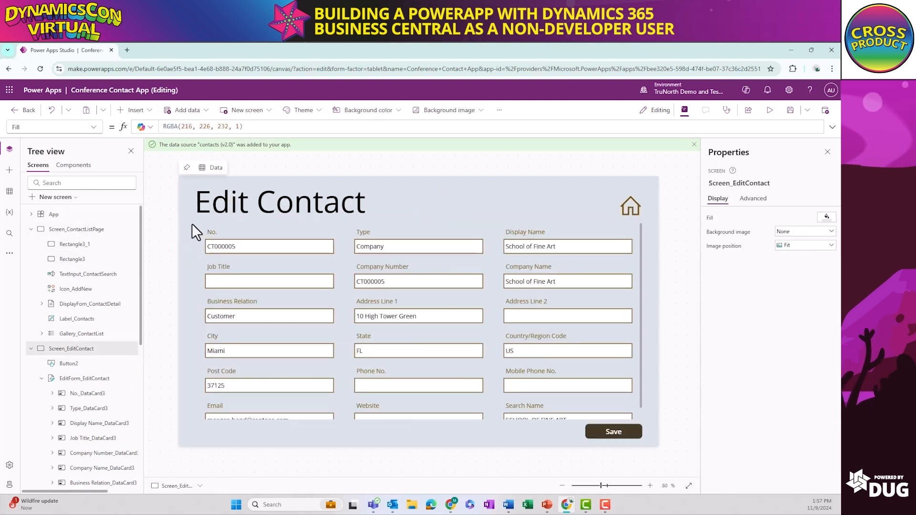
key("ctrl+v")
key("ctrl+v")
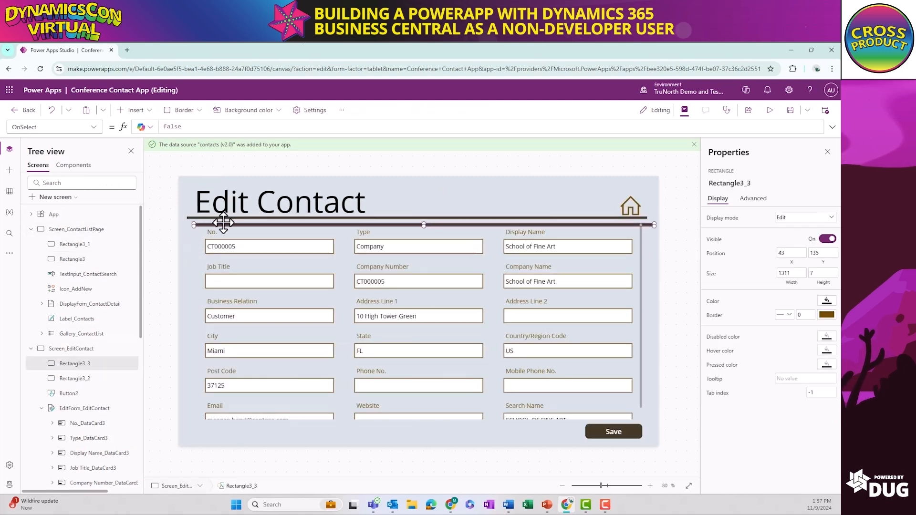
left_click_drag(223, 226, 216, 426)
Move the Save button on Screen_EditContact below the lower divider, to about Y 721, and rename it Button_SaveEditContact
left_click(597, 431)
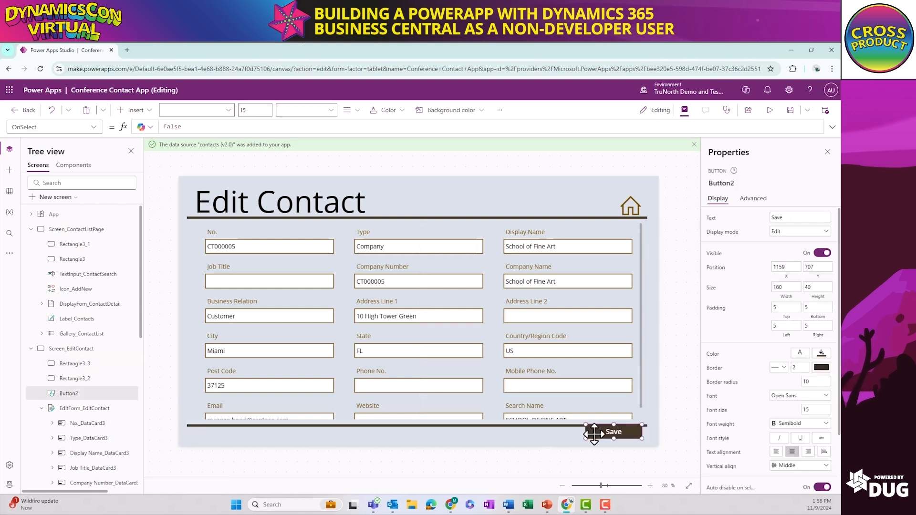
left_click_drag(594, 434, 594, 434)
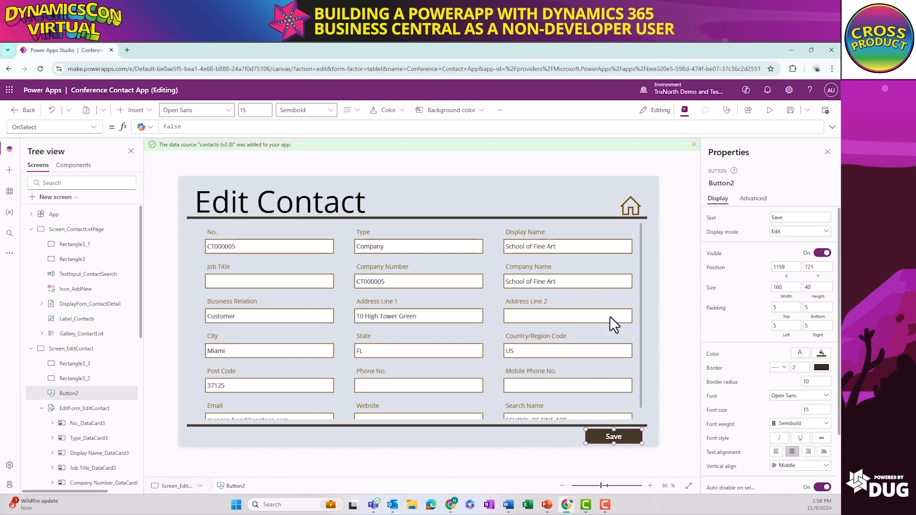
right_click(72, 392)
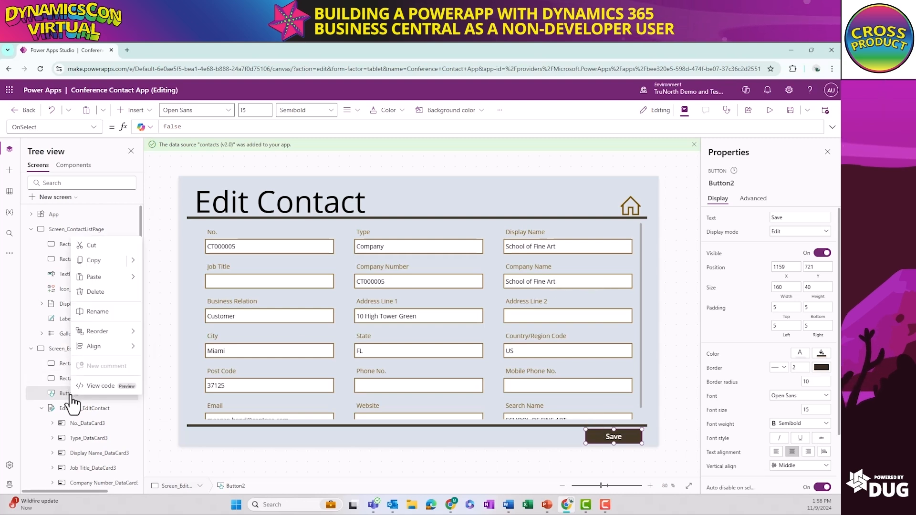
left_click(91, 311)
type("Button_S")
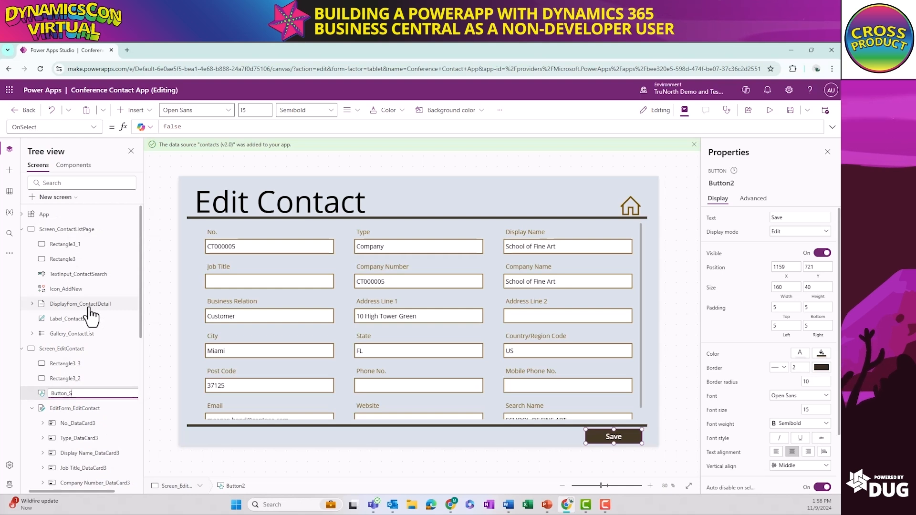
type("aveEditConatc")
key("BackSpace")
key("BackSpace")
key("BackSpace")
type("ta")
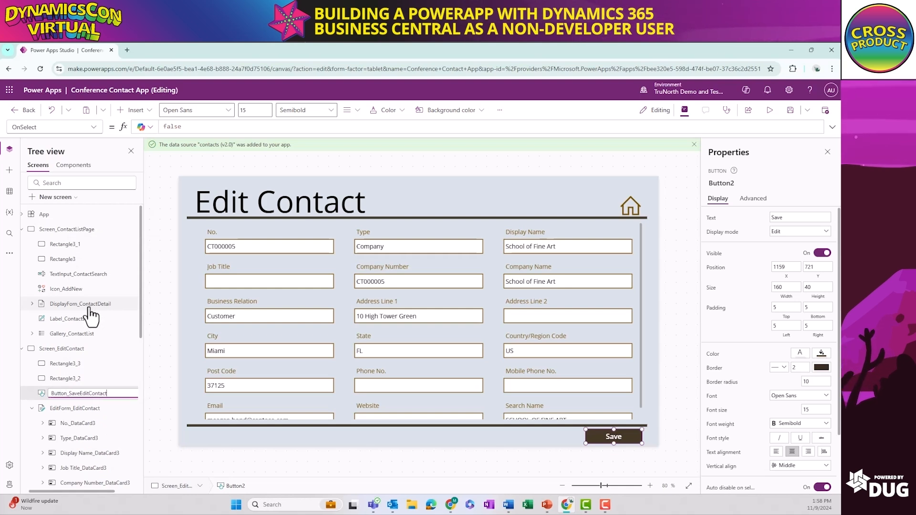
type("ct")
Paste two divider rectangles on Screen_AddContact, one under the title and one below the form, with the Save button shifted slightly down
left_click(22, 349)
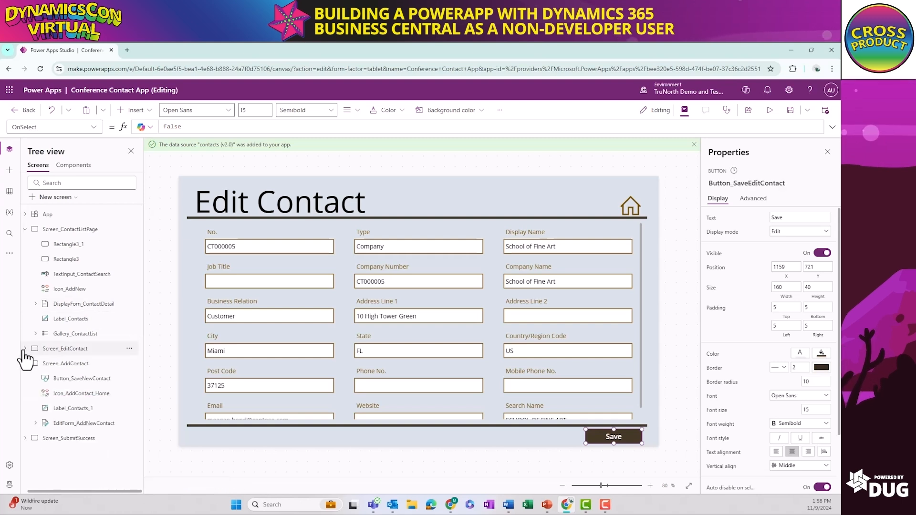
left_click(64, 364)
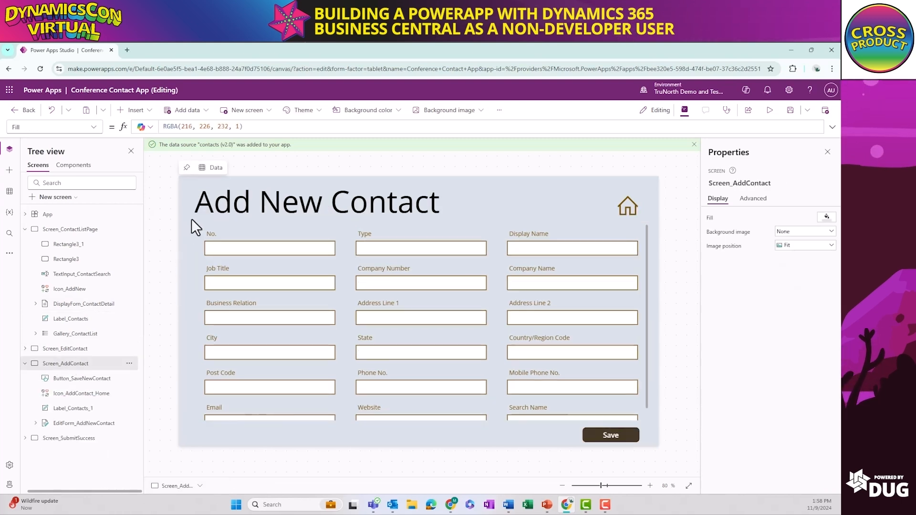
key("ctrl+v")
key("ctrl+v")
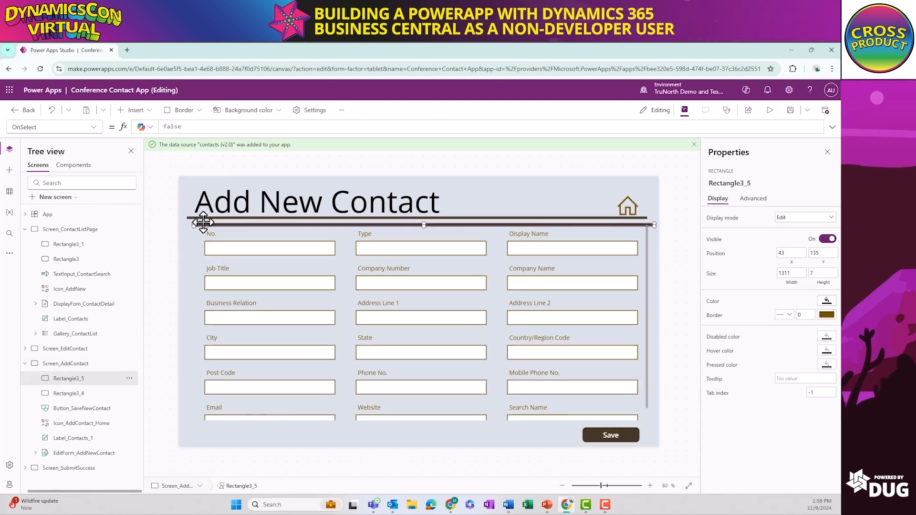
left_click_drag(204, 217, 195, 427)
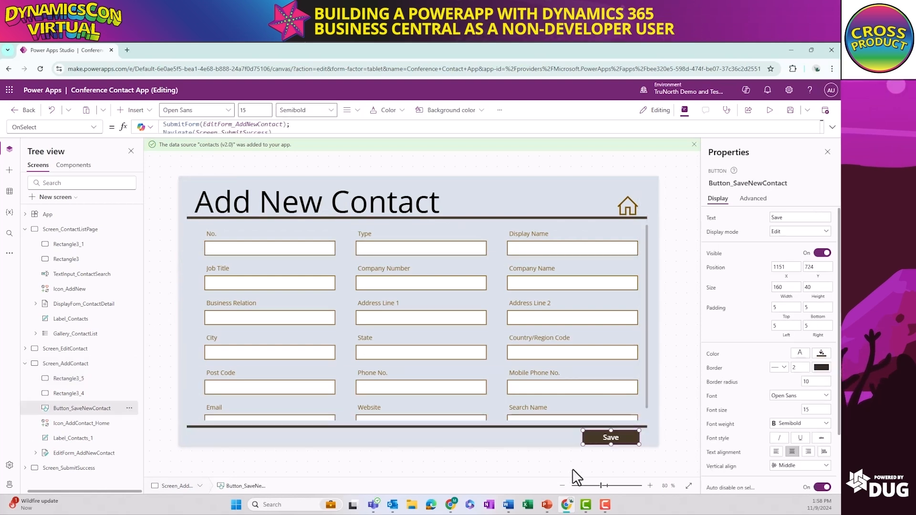
left_click(572, 470)
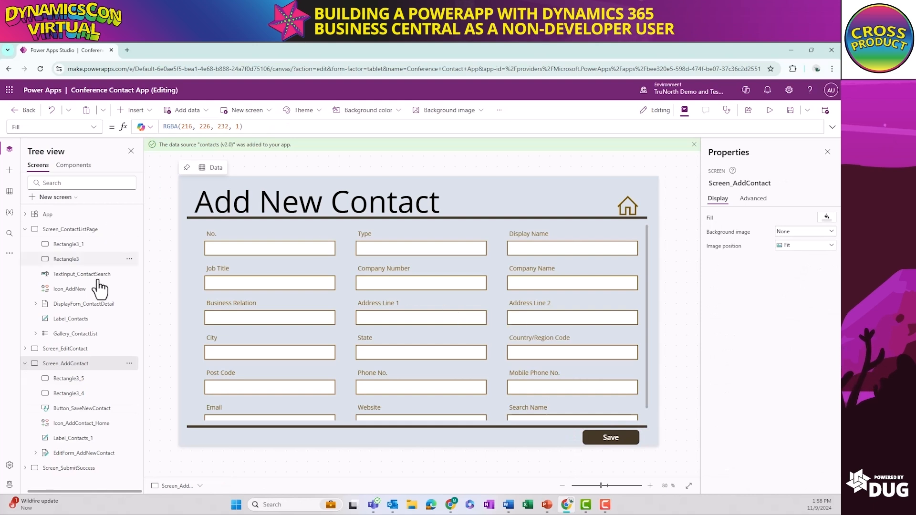
Replace the OnSelect formula of the Save button on Screen_EditContact with SubmitForm(EditForm_EditContact)
left_click(25, 363)
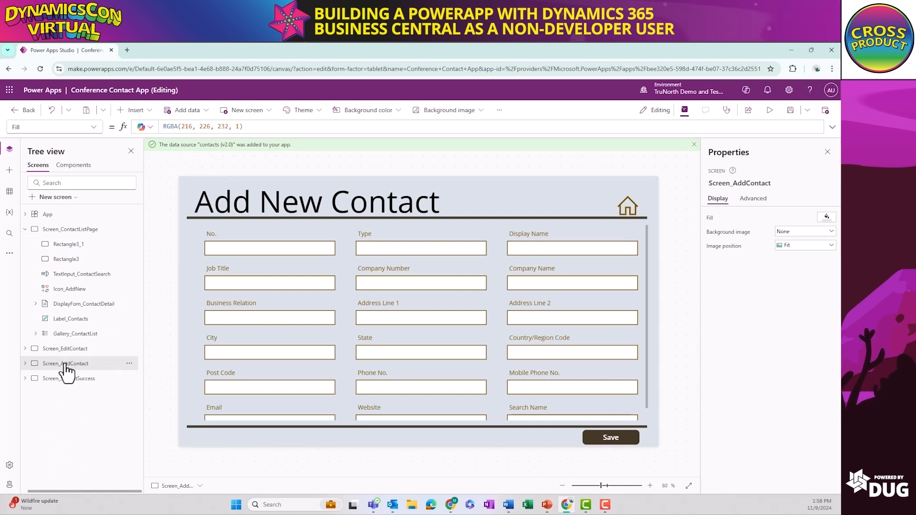
left_click(65, 348)
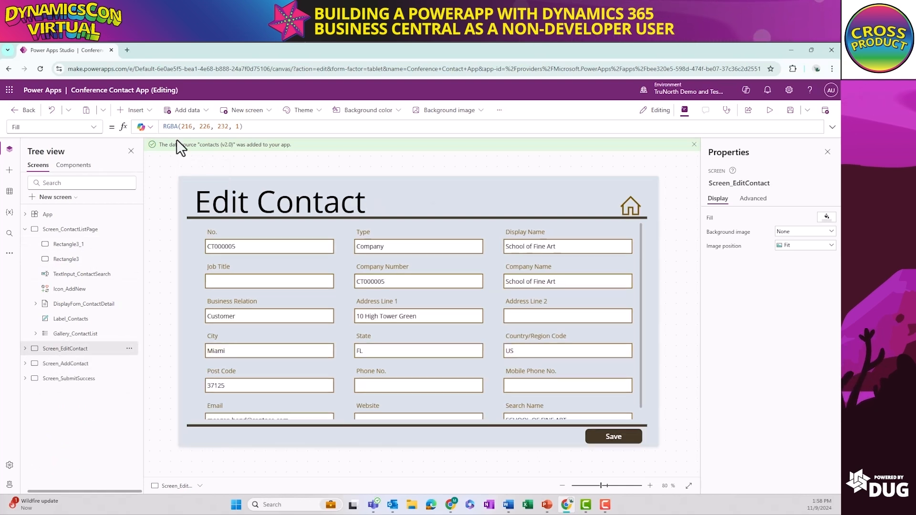
left_click(627, 432)
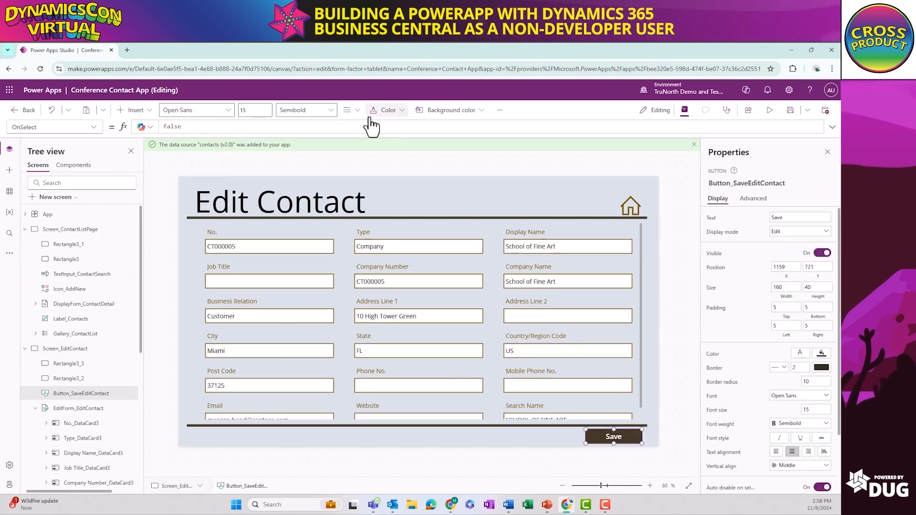
left_click(181, 128)
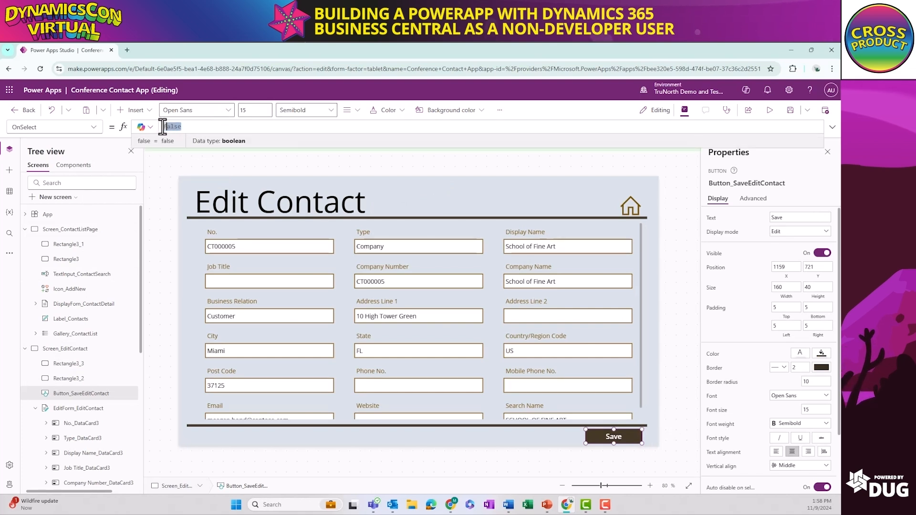
type("SubmitForm")
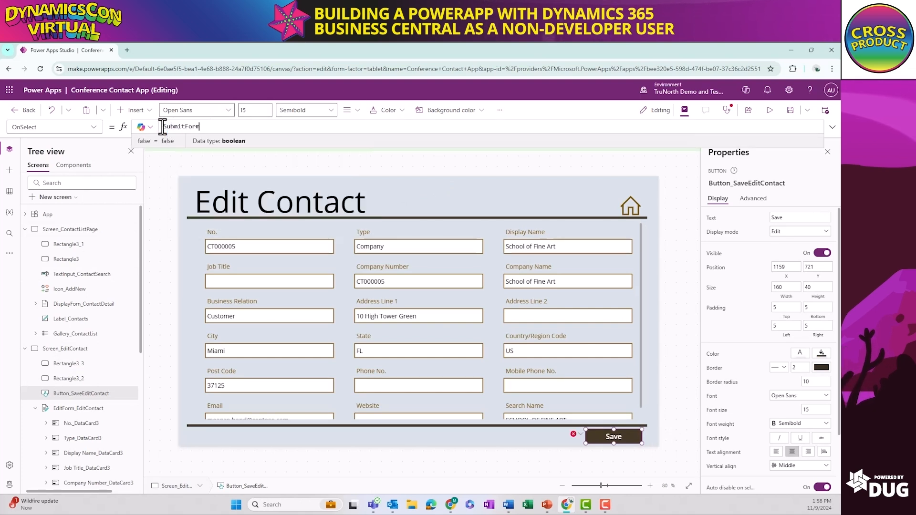
type("(")
key("Down")
key("Return")
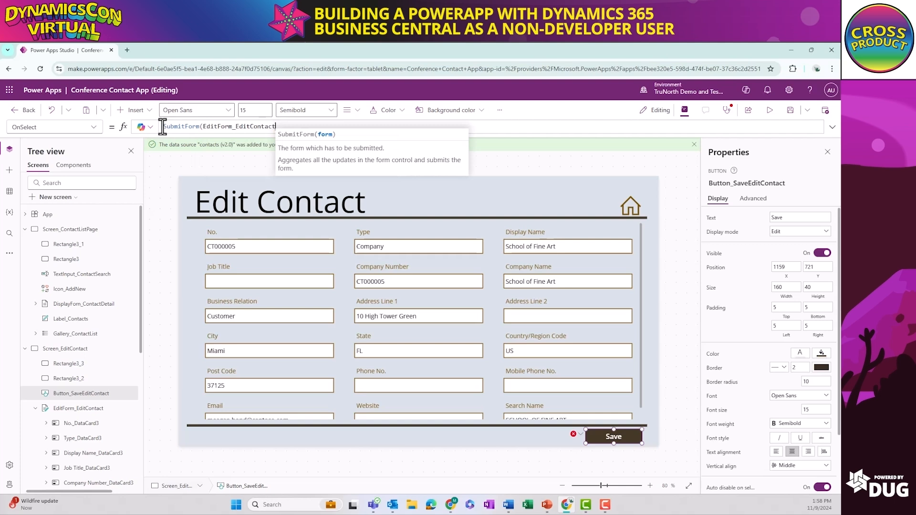
Extend the OnSelect formula of Button_SaveEditContact with a second action, Navigate(Screen_SubmitSuccess)
type("); Nav")
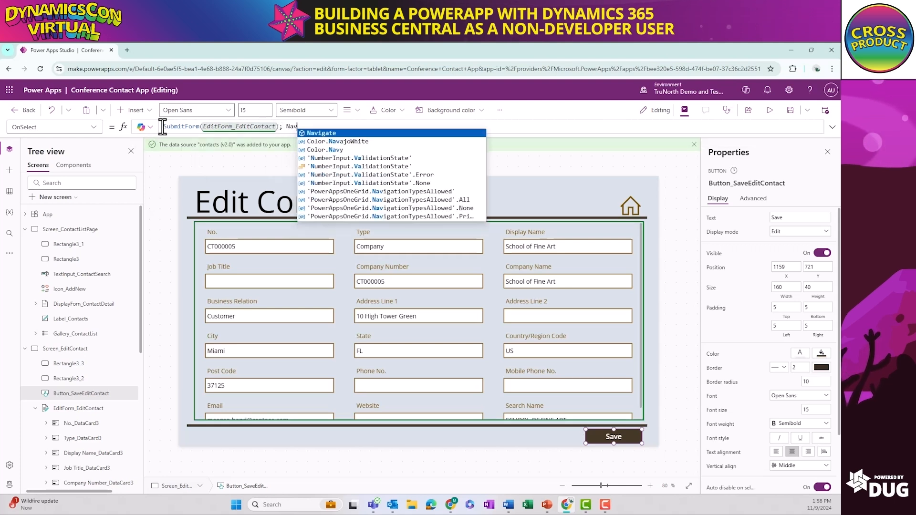
key("Return")
type("(")
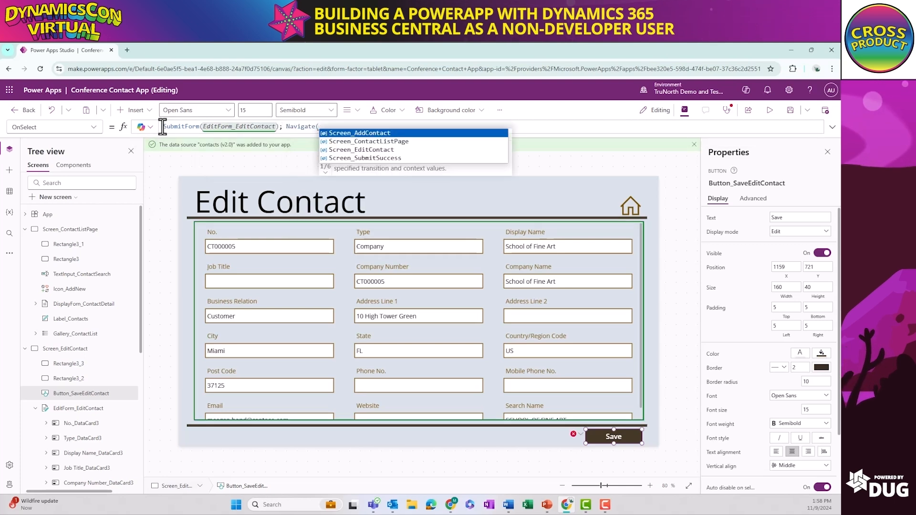
key("Down")
key("Down")
key("Down")
key("Return")
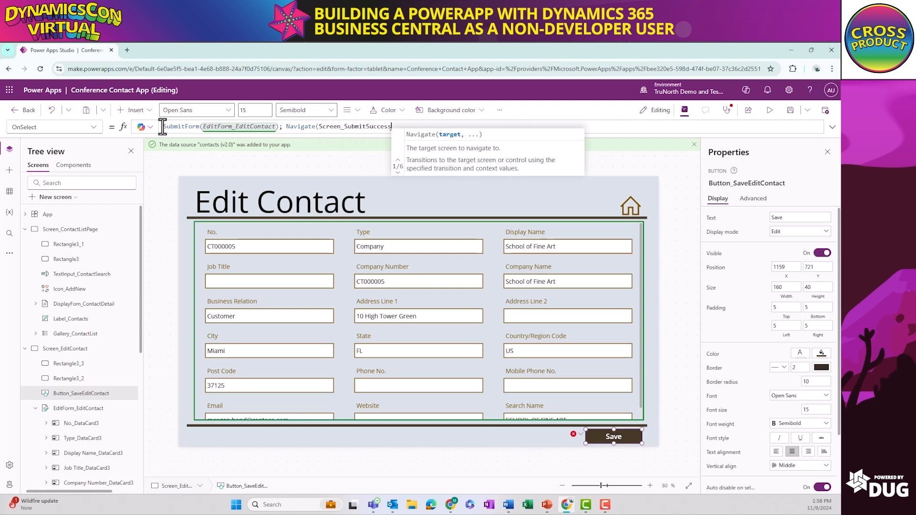
type(")")
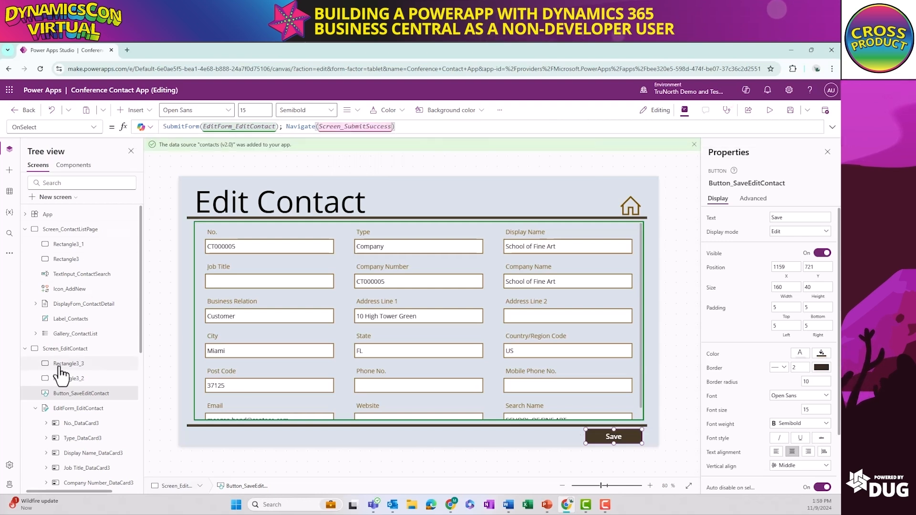
Set the hint text of TextInput_ContactSearch on Screen_ContactListPage to "Search for Contact Name or Company Name"
left_click(27, 350)
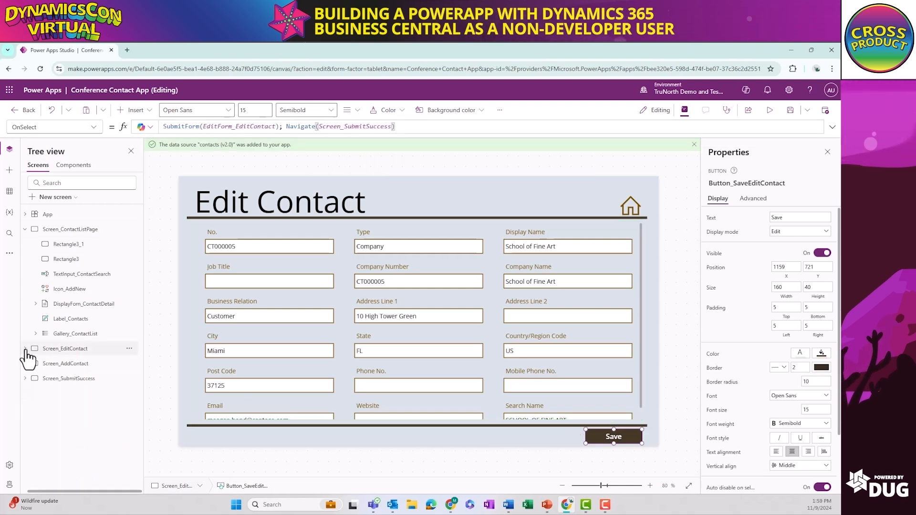
left_click(71, 229)
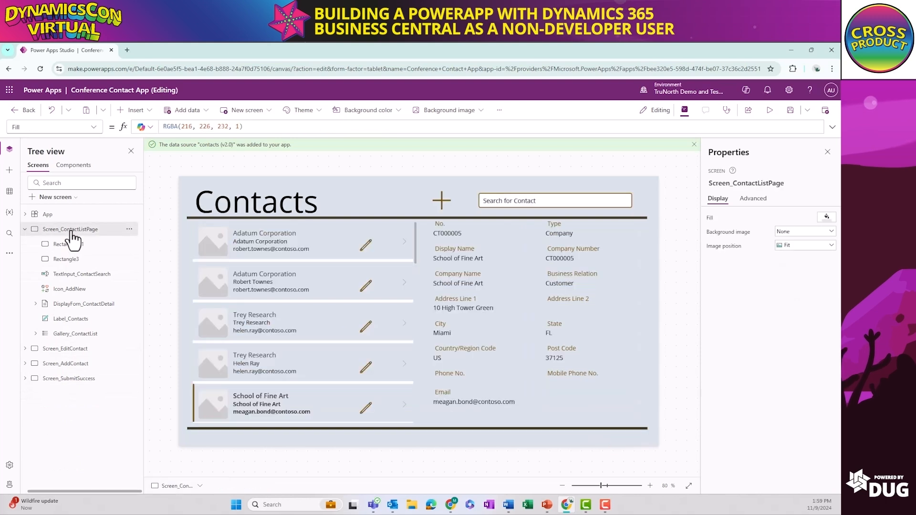
left_click(556, 202)
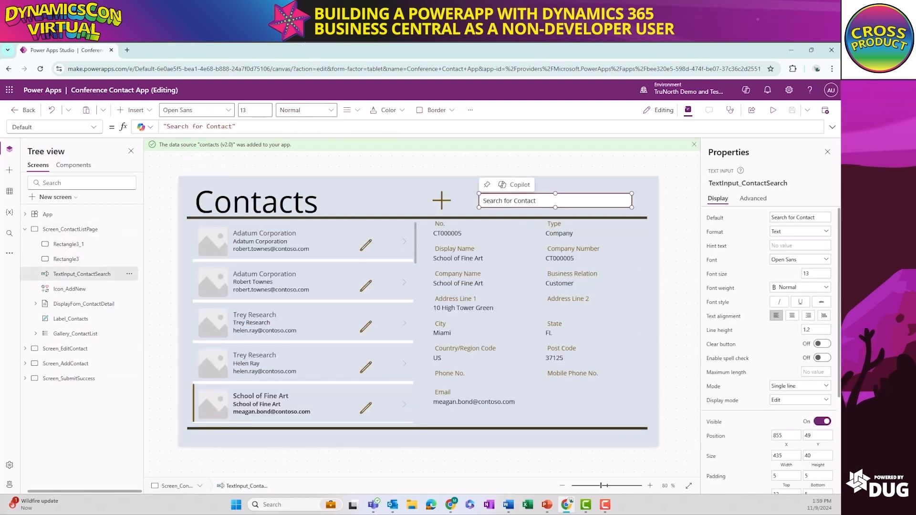
key("alt+Tab")
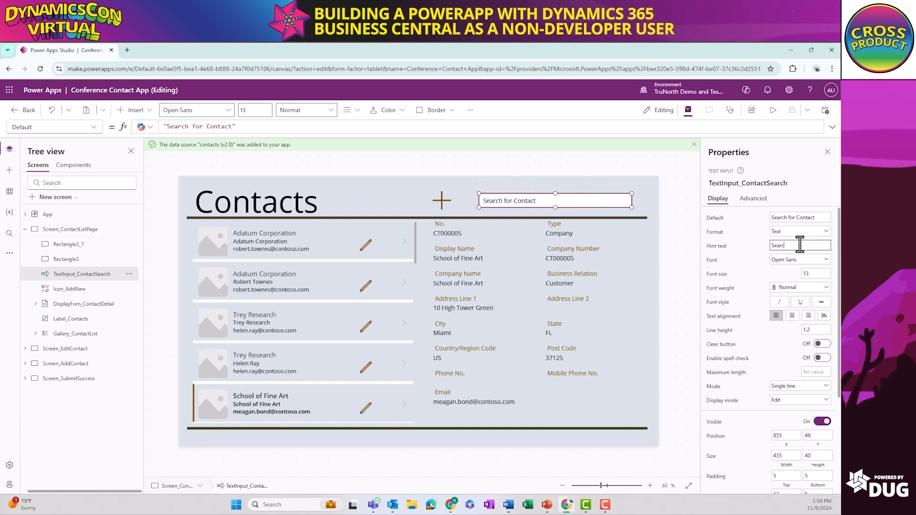
type("or")
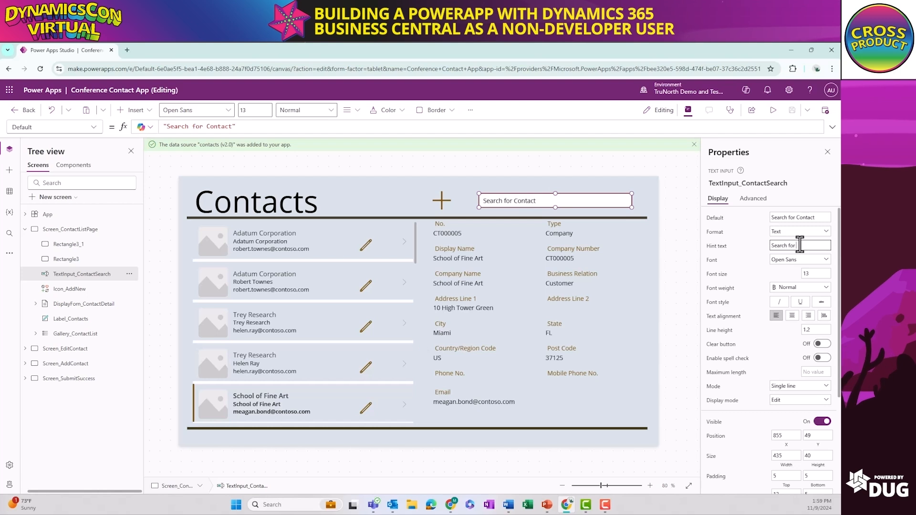
type(" Contact Name or Company Nam")
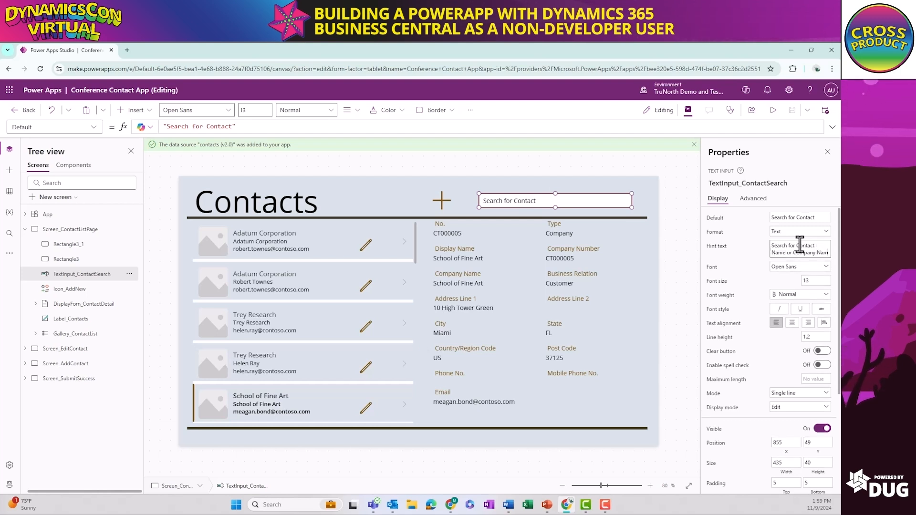
type("e")
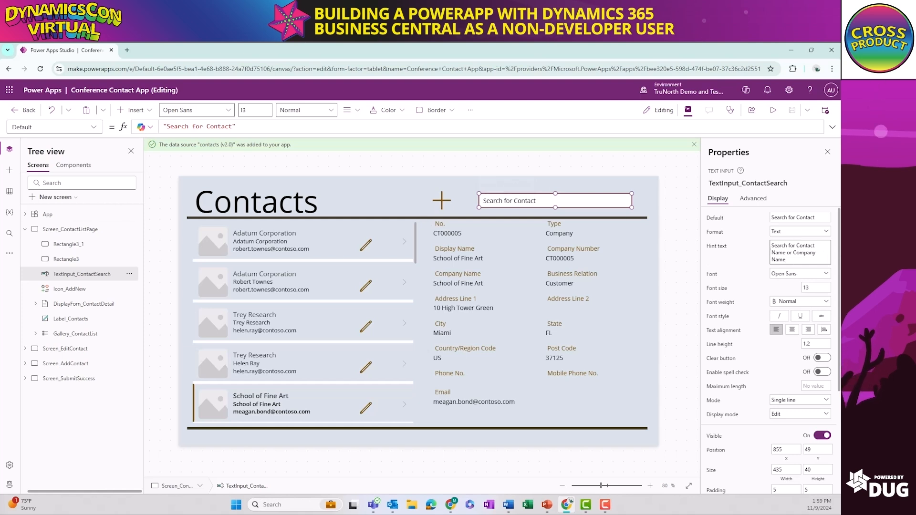
Replace the Items formula of Gallery_ContactList with the start of a Filter function that uses 'contacts (v2.0)' as its source
left_click(400, 222)
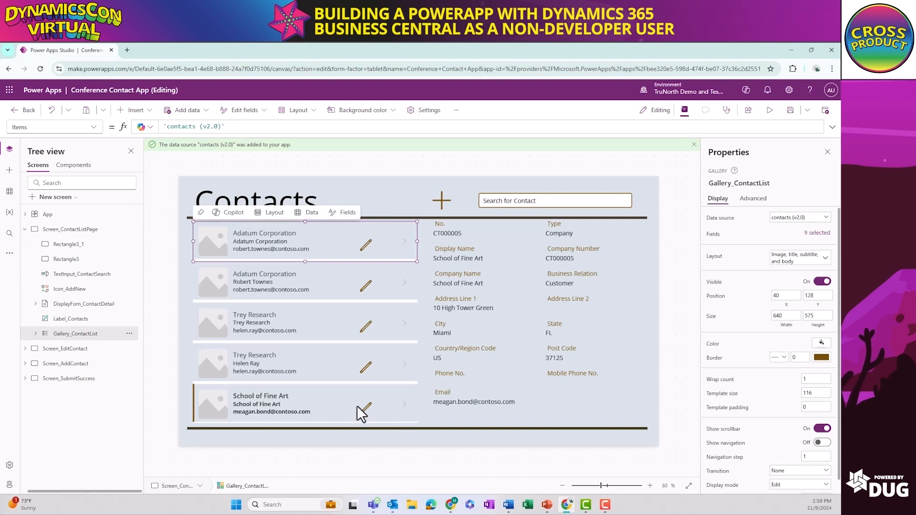
left_click(75, 335)
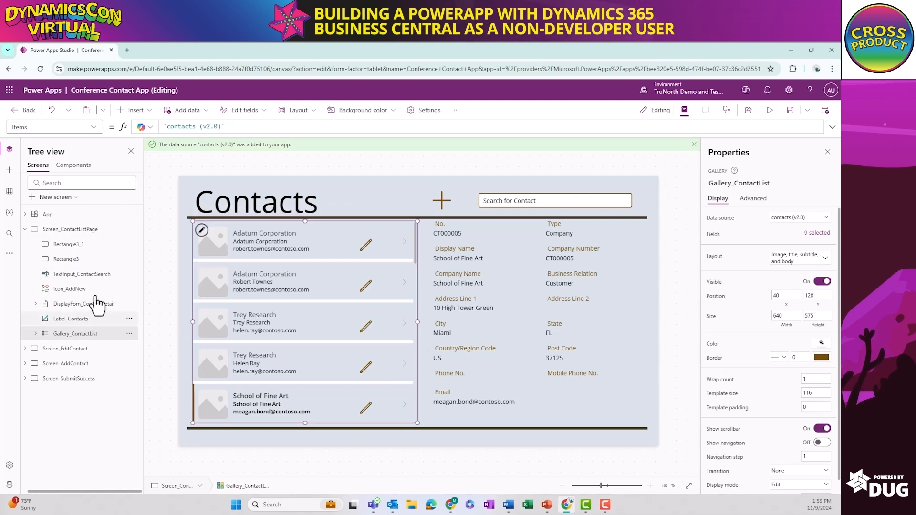
left_click(94, 128)
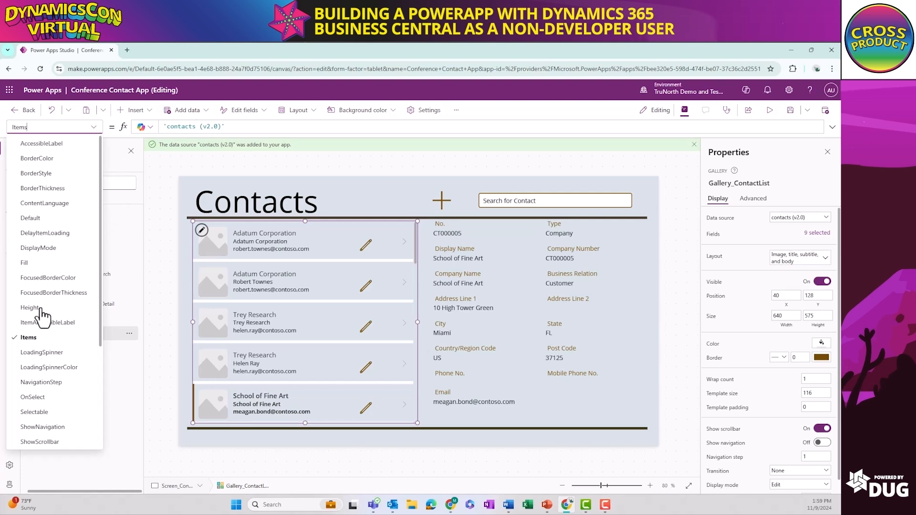
left_click(32, 339)
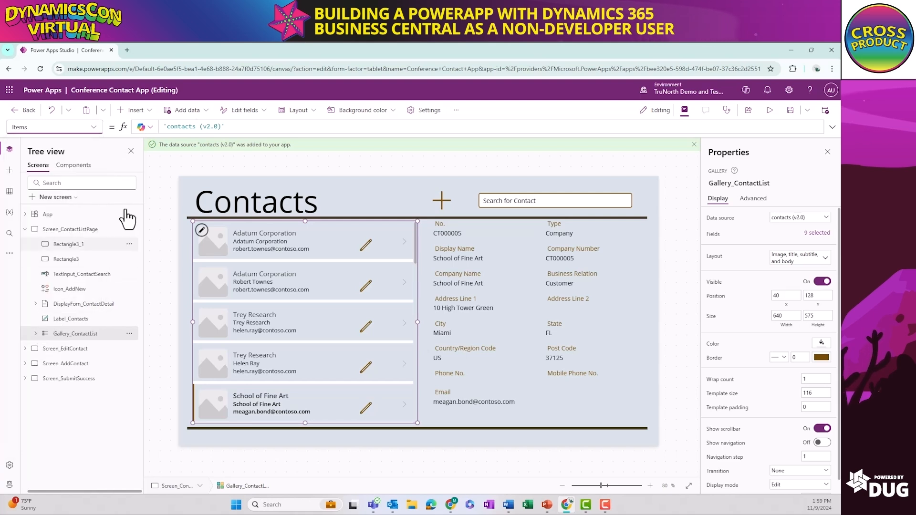
left_click(293, 127)
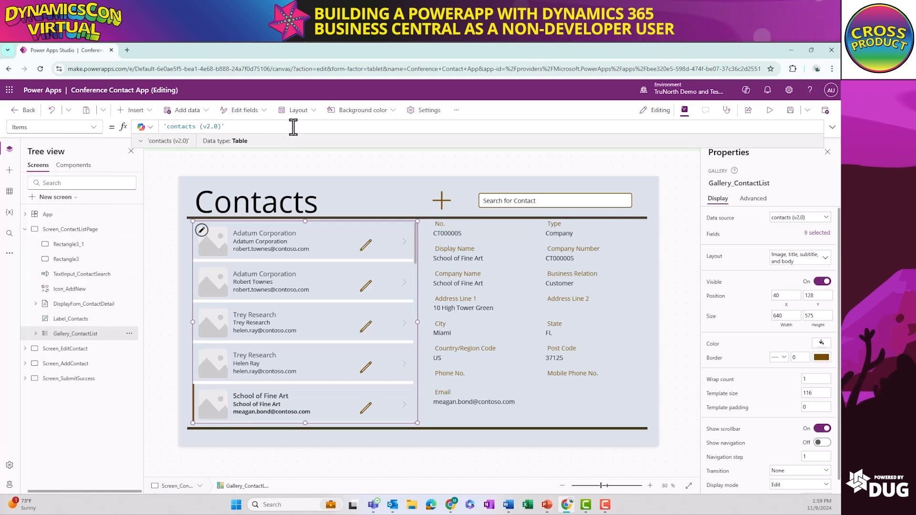
left_click_drag(292, 127, 157, 126)
type("Filter")
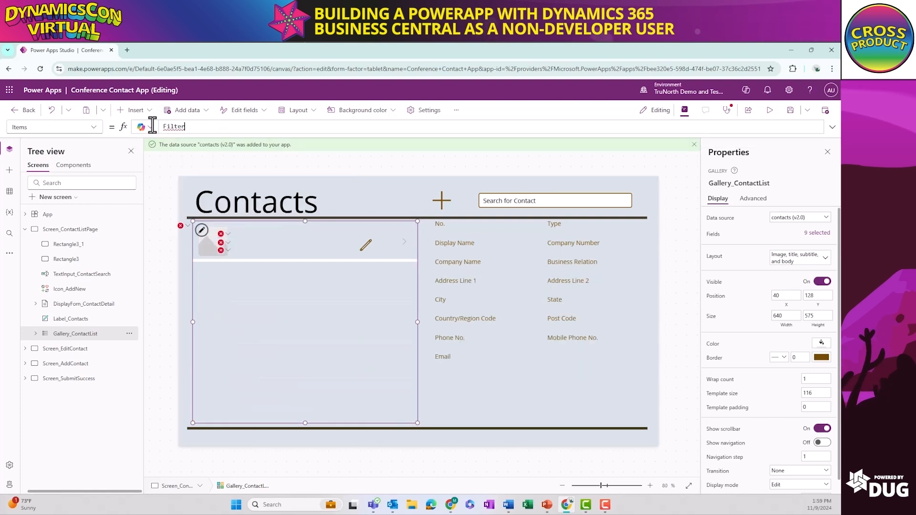
type("(")
key("Tab")
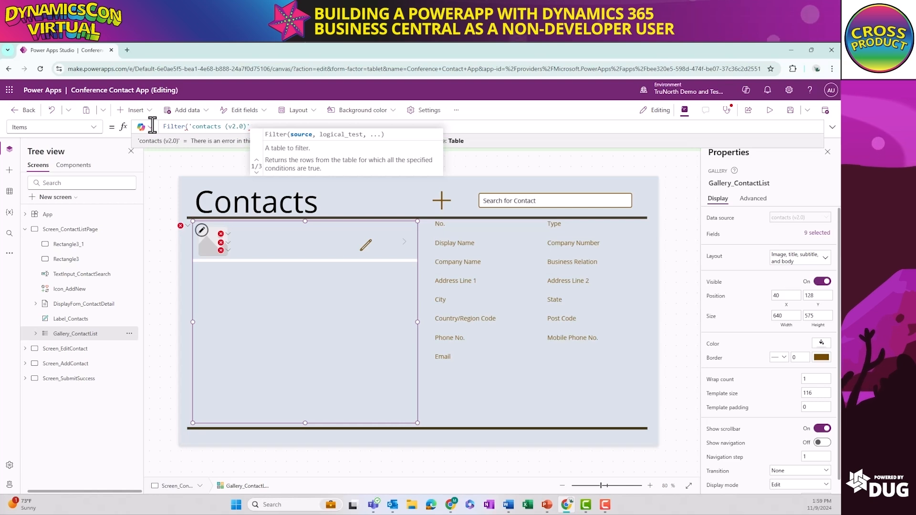
type(",")
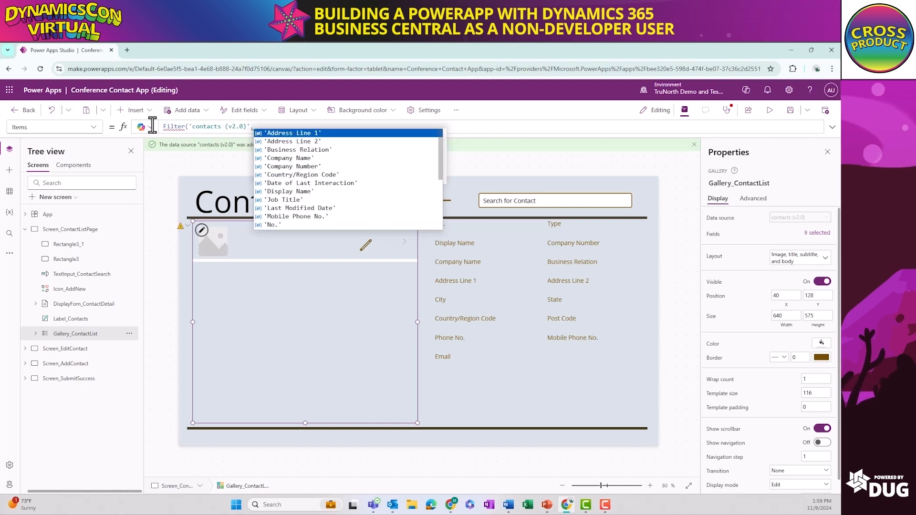
type("Text")
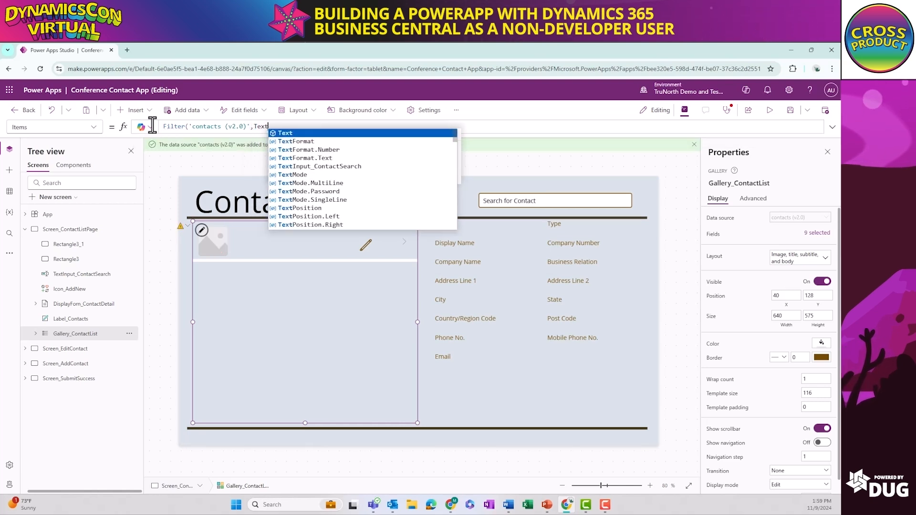
Add the condition TextInput_ContactSearch in 'Display Name' to the Filter formula of Gallery_ContactList
key("Down")
key("Down")
key("Down")
key("Down")
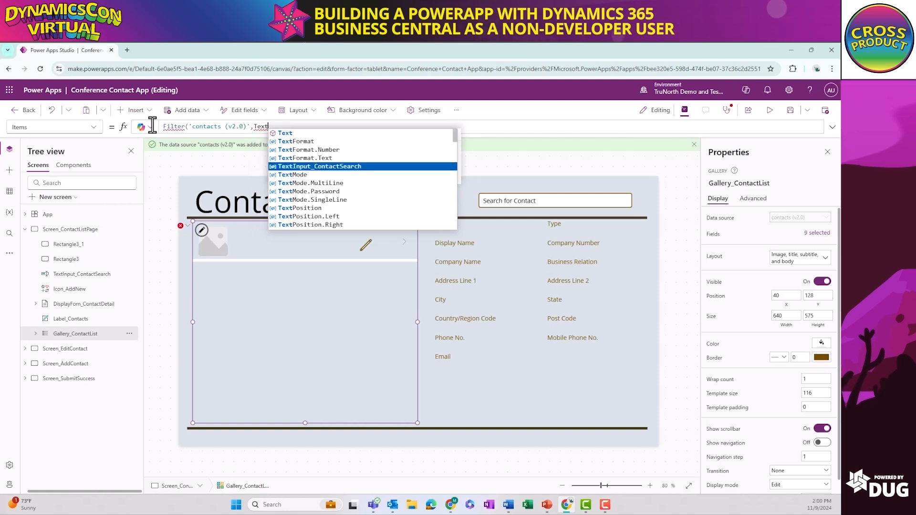
key("Tab")
type("in")
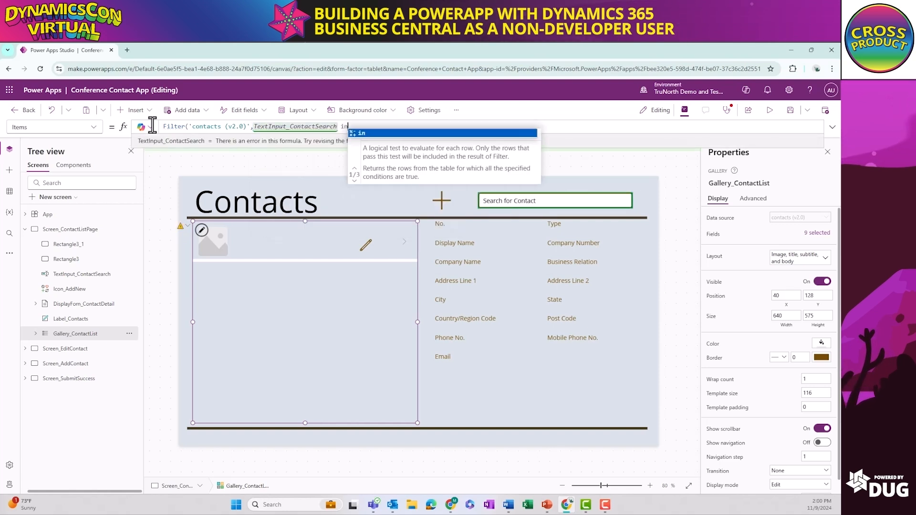
type(" Nam")
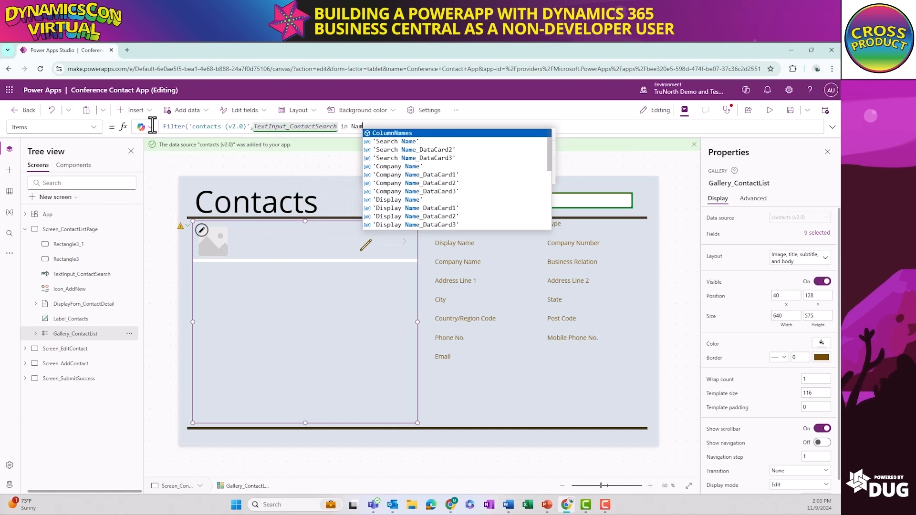
key("BackSpace")
key("BackSpace")
key("BackSpace")
key("BackSpace")
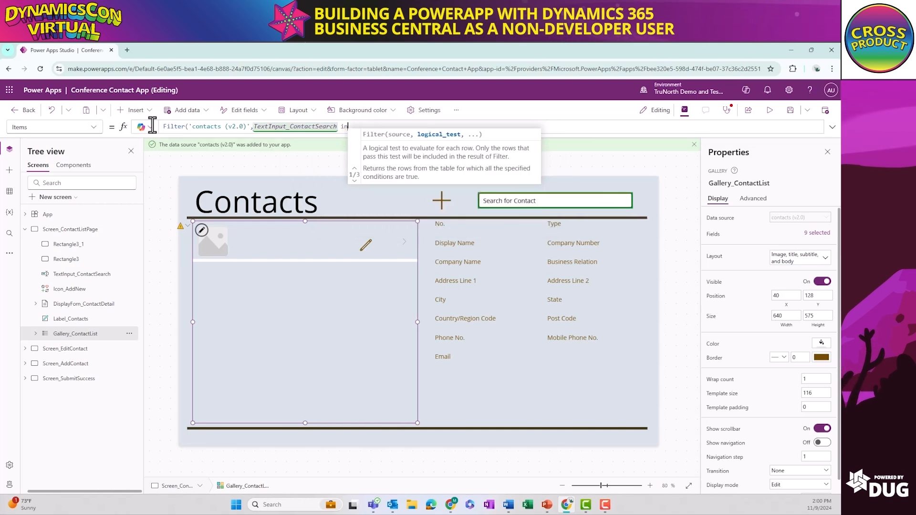
type("Displ")
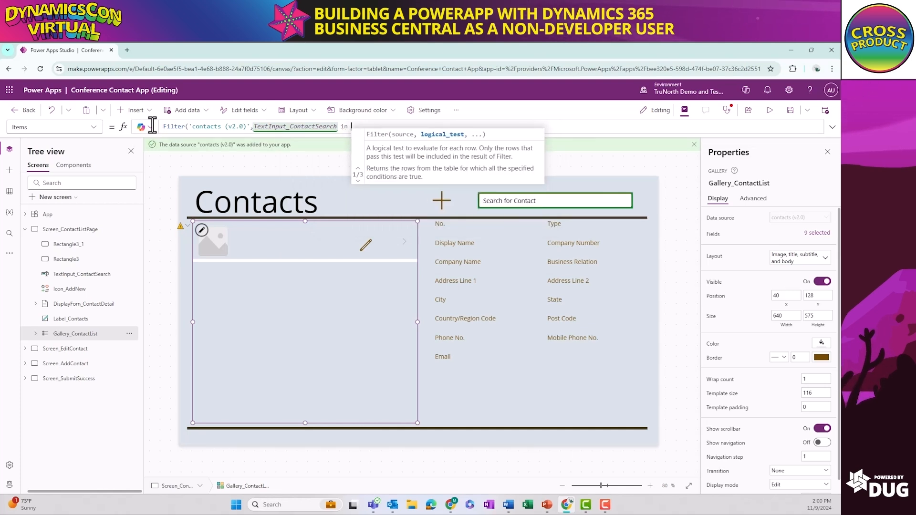
key("Down")
key("Down")
key("Down")
key("Down")
key("Down")
key("Down")
key("Down")
key("Down")
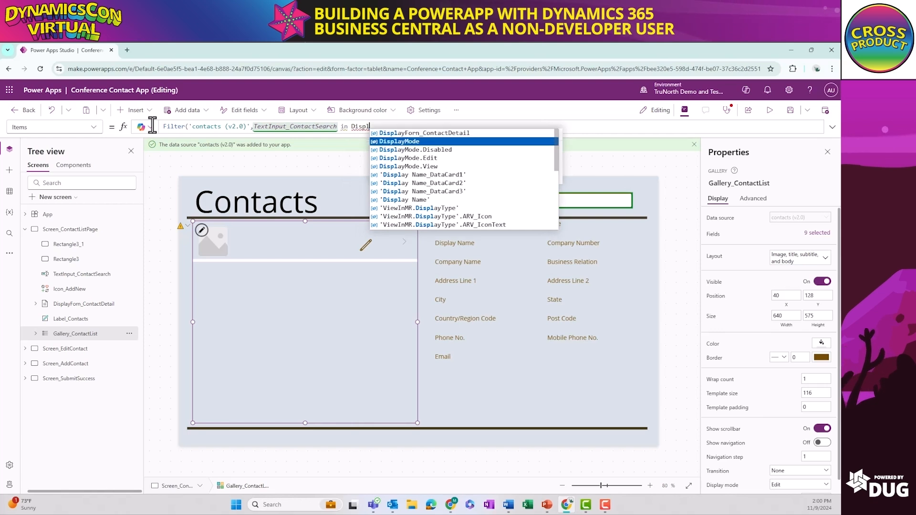
key("Tab")
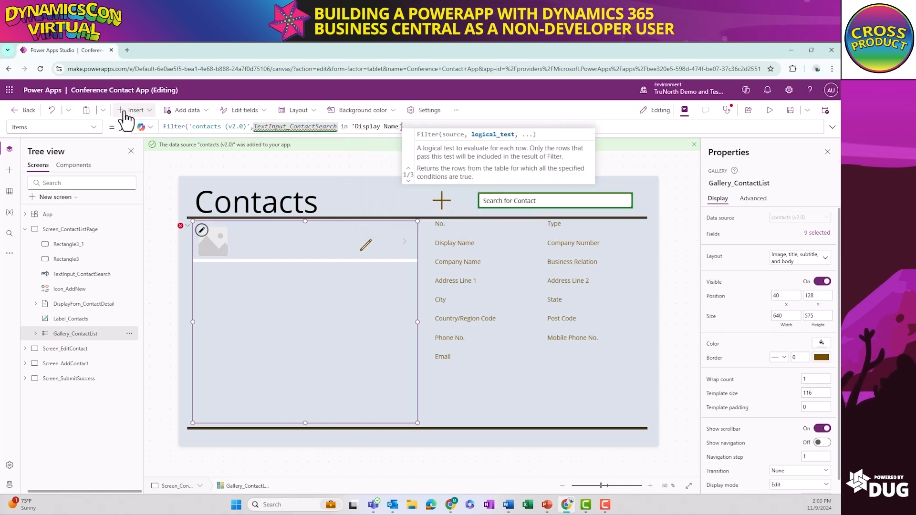
Append the .Text property to TextInput_ContactSearch in the Filter formula of Gallery_ContactList
double_click(325, 127)
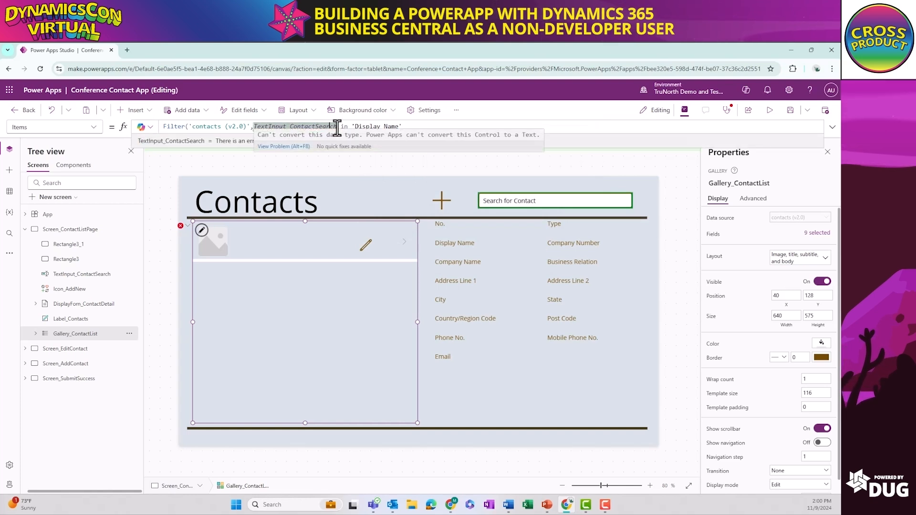
type(".")
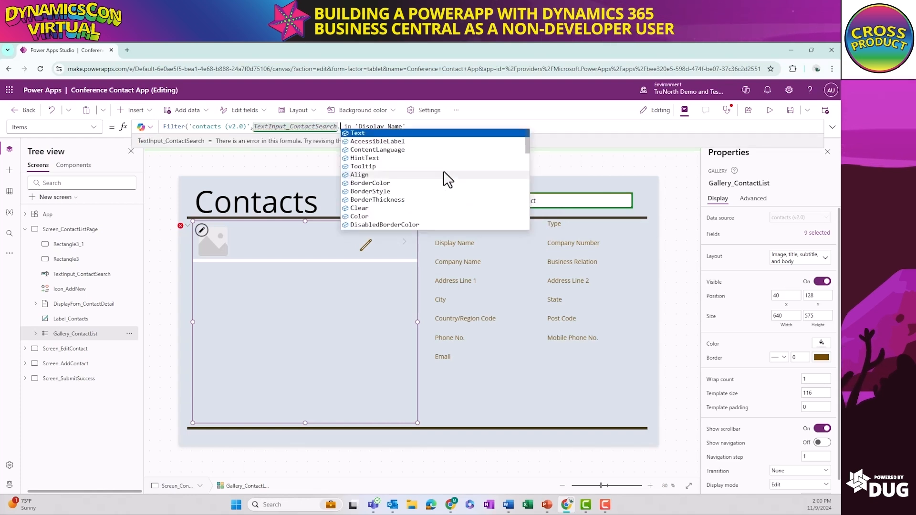
type("T")
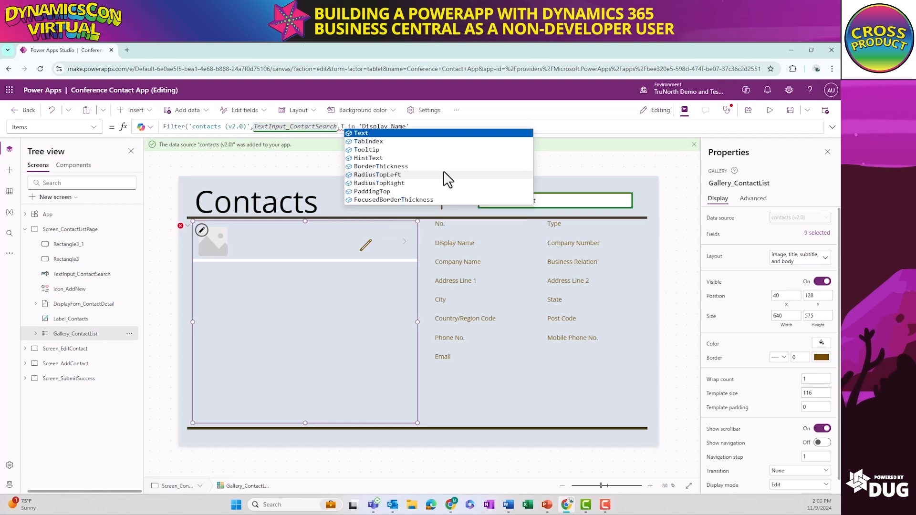
type("ext")
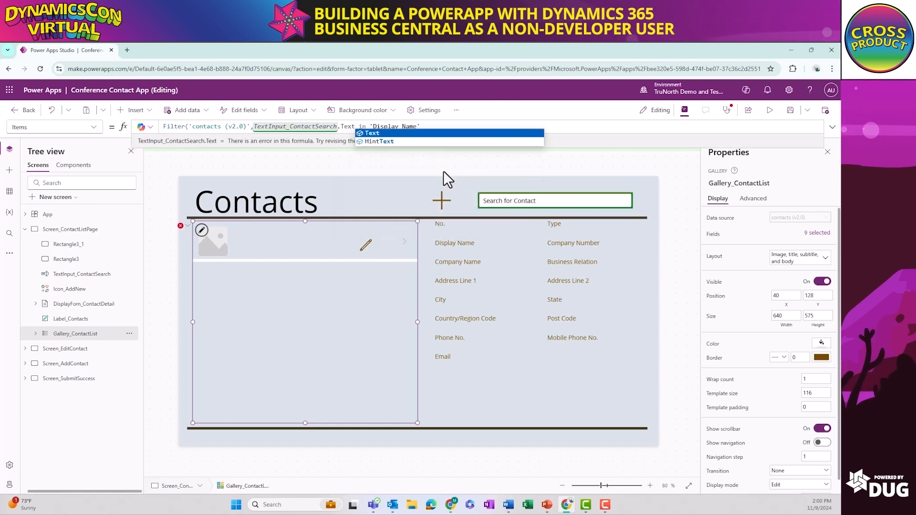
key("Return")
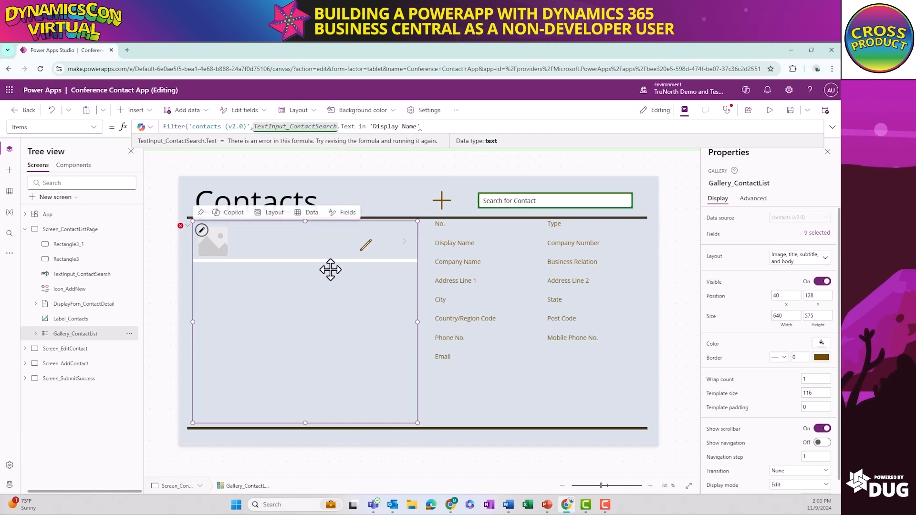
Extend the Gallery_ContactList Filter formula after 'Display Name' with the || operator followed by TextInput_ContactSearch.Text
left_click(449, 127)
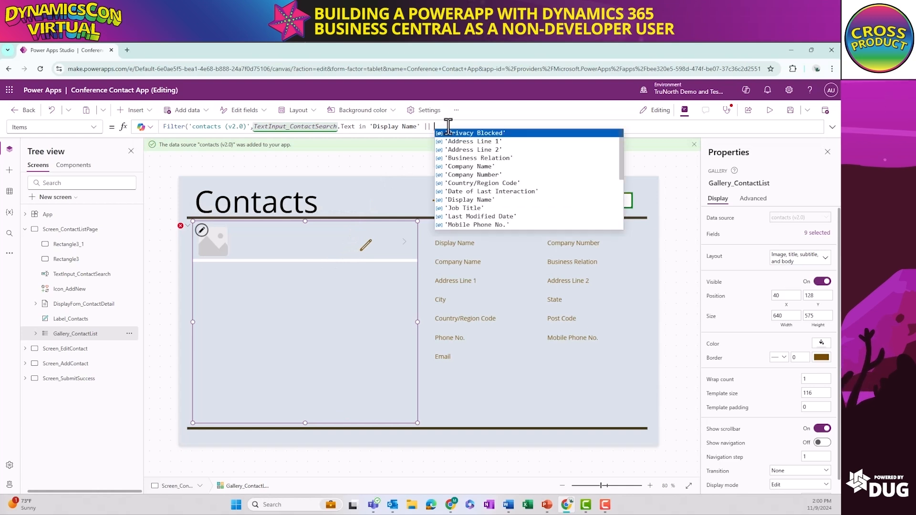
type("Text")
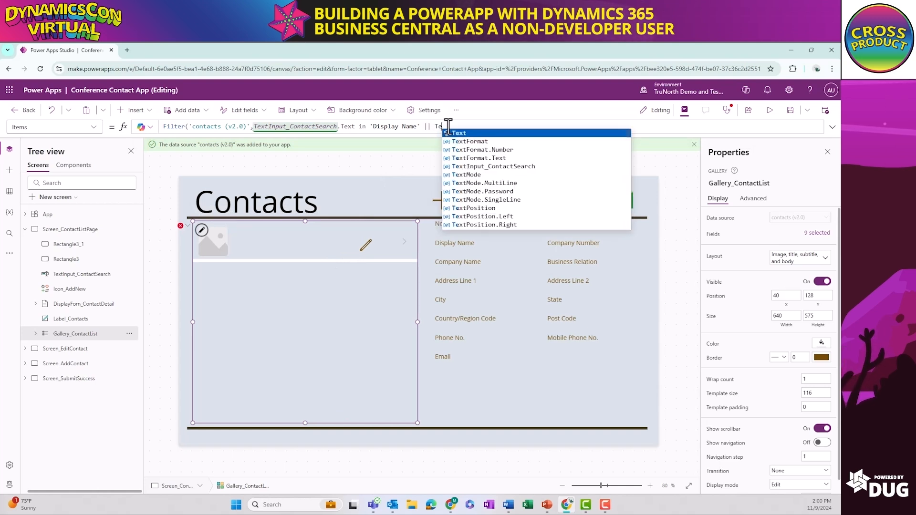
key("Down")
key("Down")
key("Down")
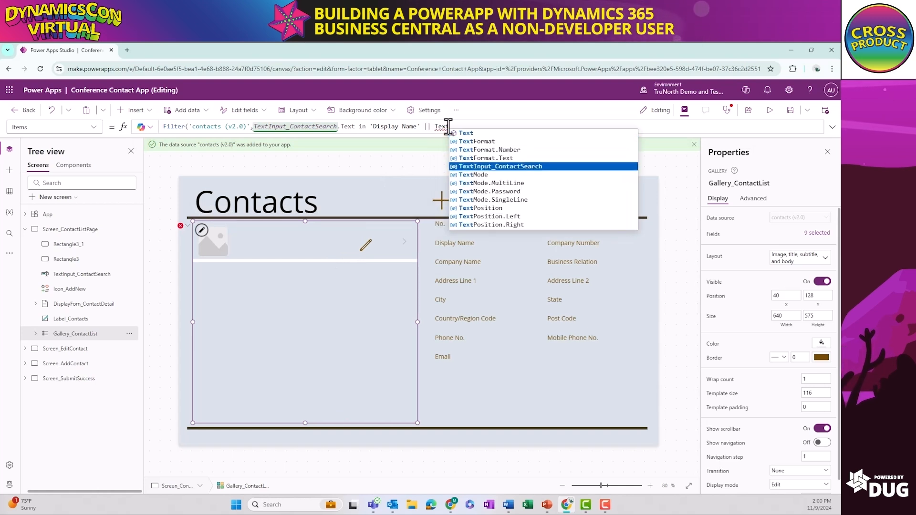
key("Tab")
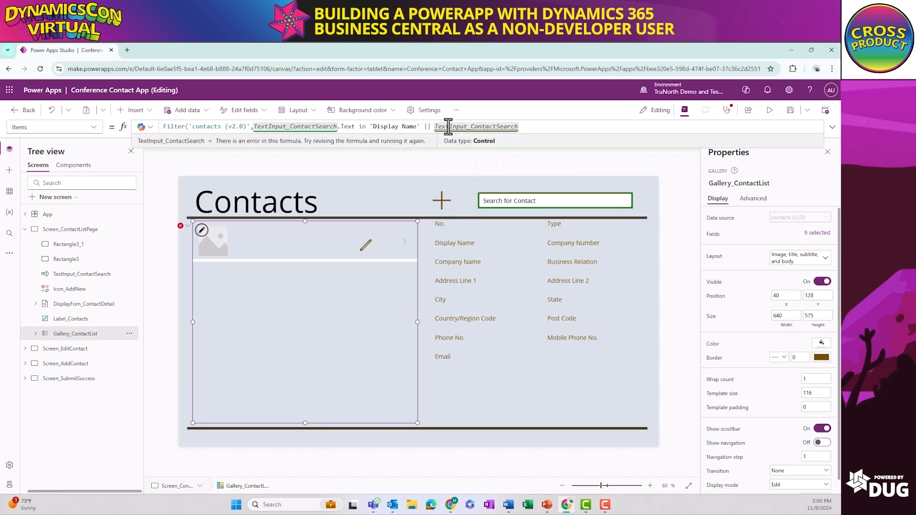
type(".Text ")
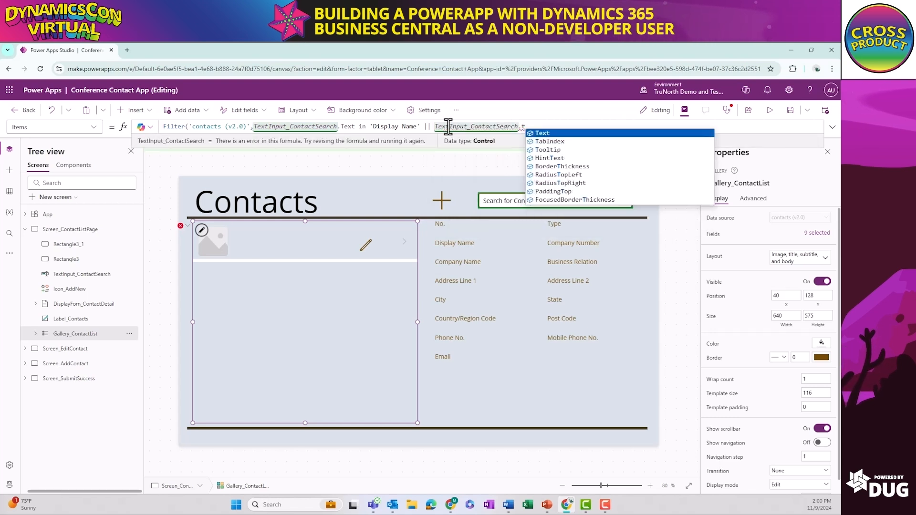
type("in ")
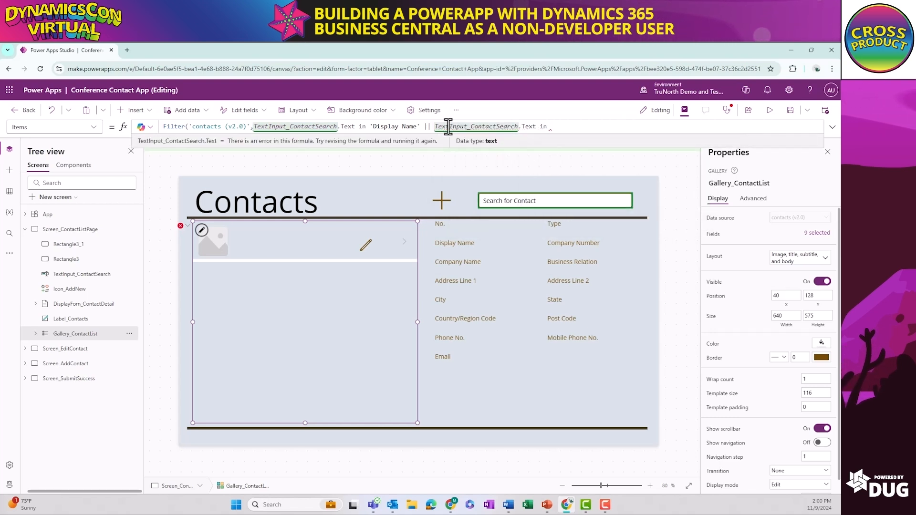
type("Compan")
Complete the second Filter condition with in 'Company Name', close the formula's parenthesis, and save the app
key("Down")
key("Down")
key("Down")
key("Down")
key("Down")
key("Down")
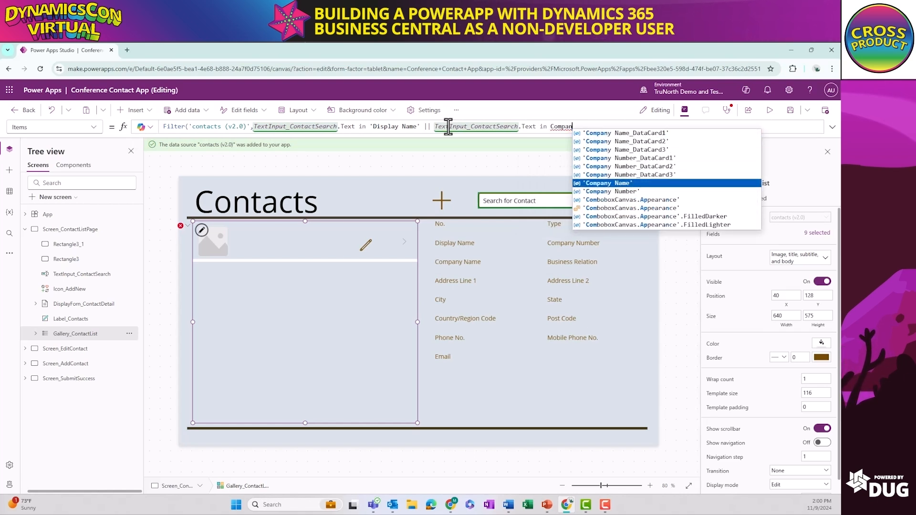
key("Tab")
type(")")
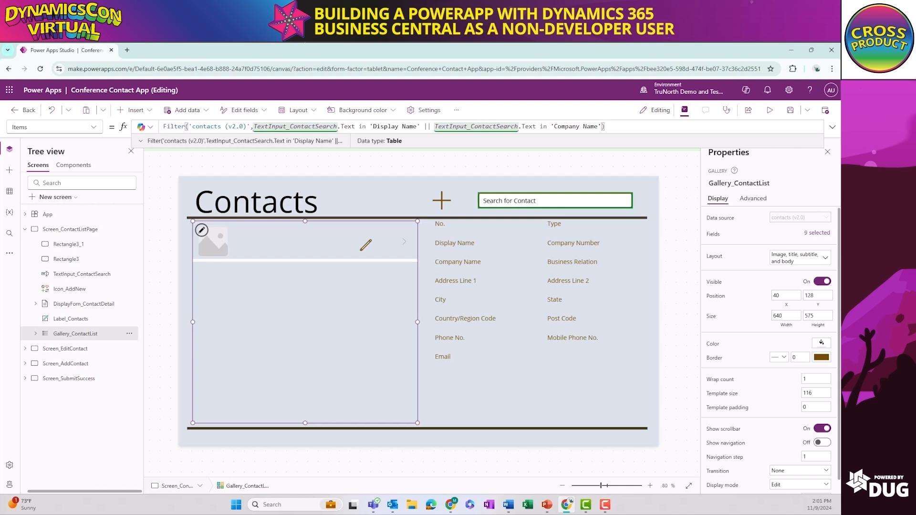
left_click(790, 110)
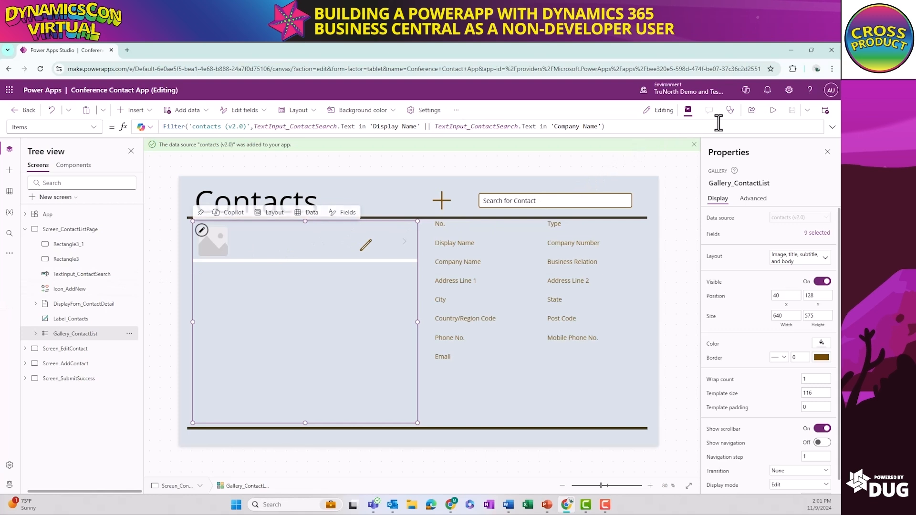
Preview the app, search the contact list by the start of a contact's first name, and select the matching person contact at Trey Research
left_click(773, 110)
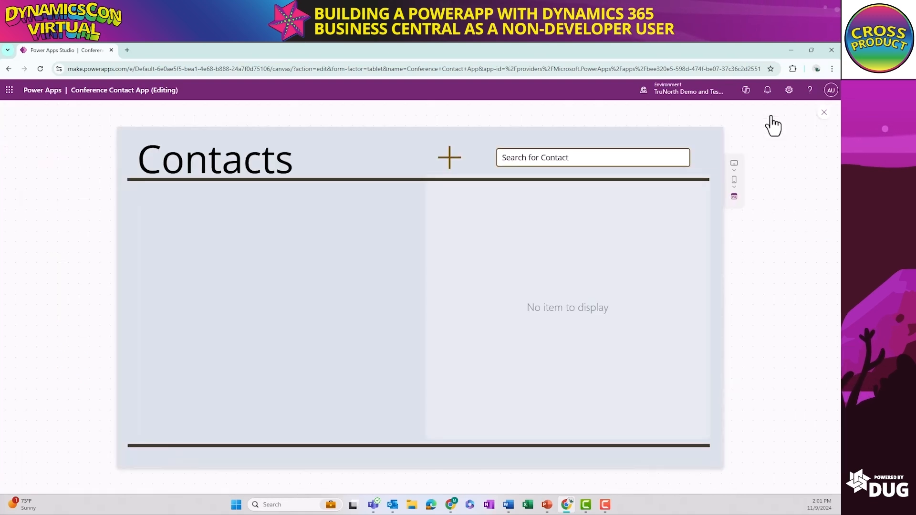
left_click(593, 157)
left_click_drag(593, 157, 521, 159)
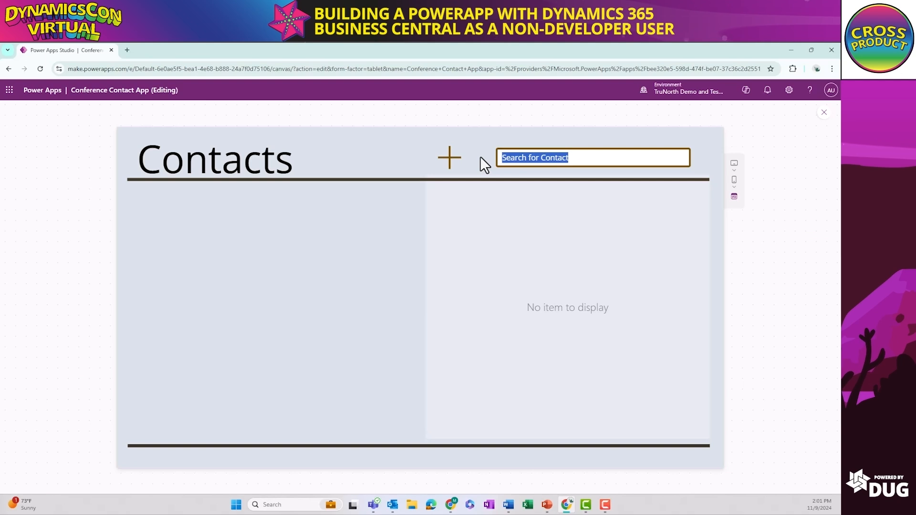
key("BackSpace")
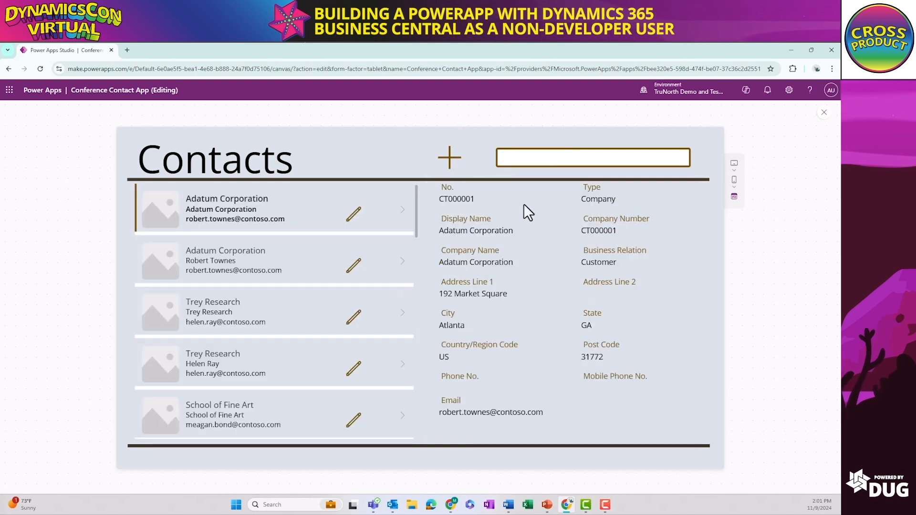
type("Hele")
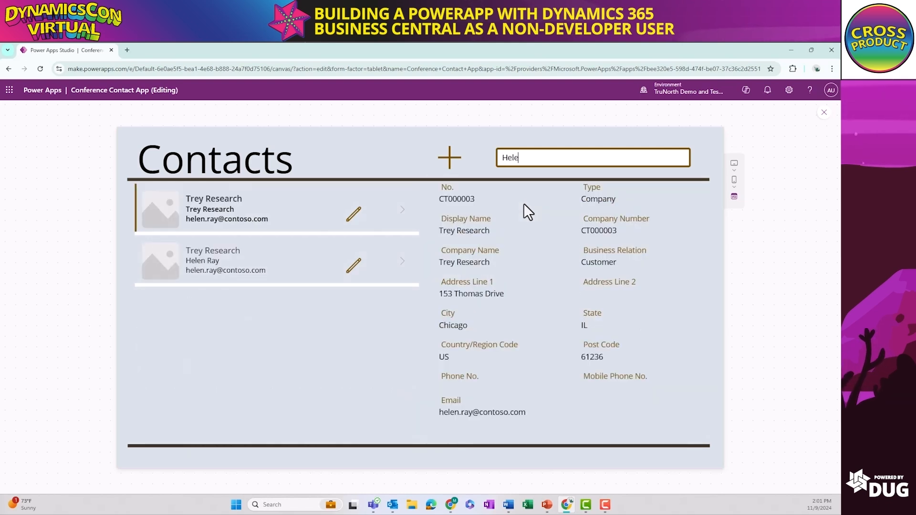
left_click(198, 258)
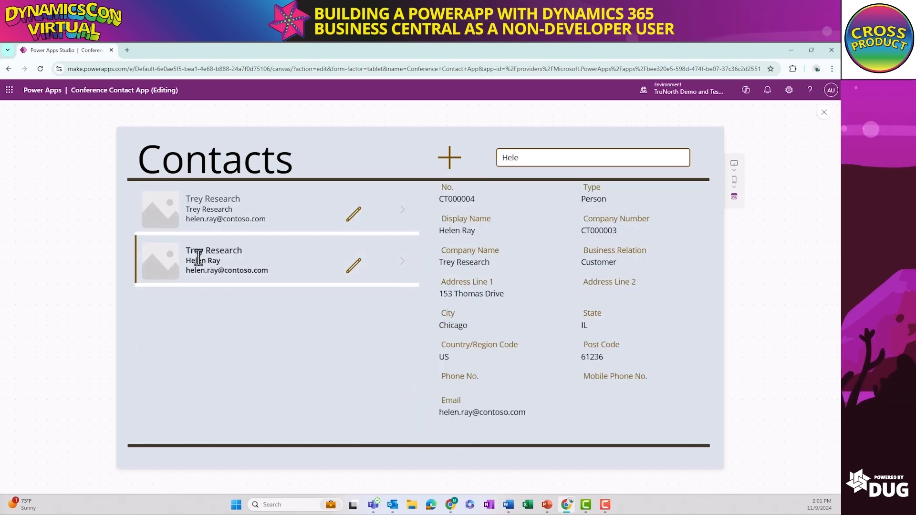
Try to save an edit of the selected contact that replaces the street type in Address Line 1 with "St.", and exit the preview
left_click(354, 266)
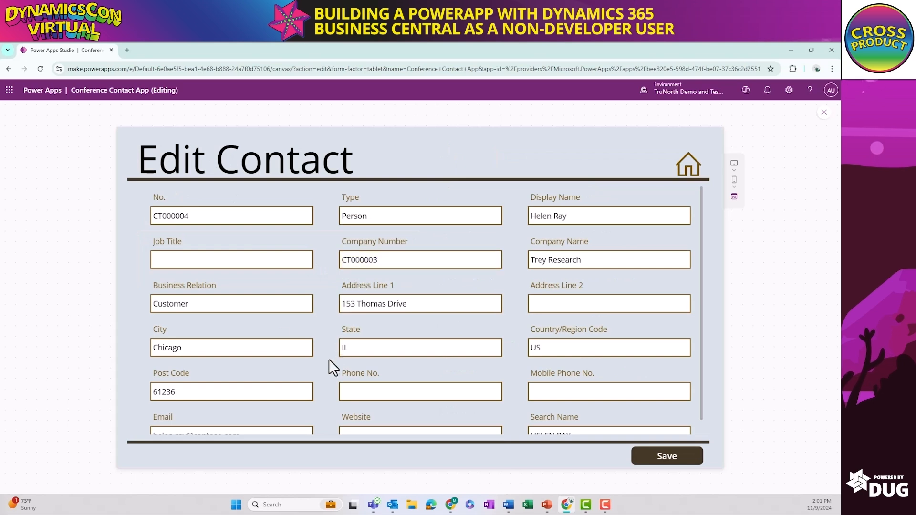
scroll(344, 280, "down", 2)
scroll(343, 280, "up", 2)
left_click(452, 301)
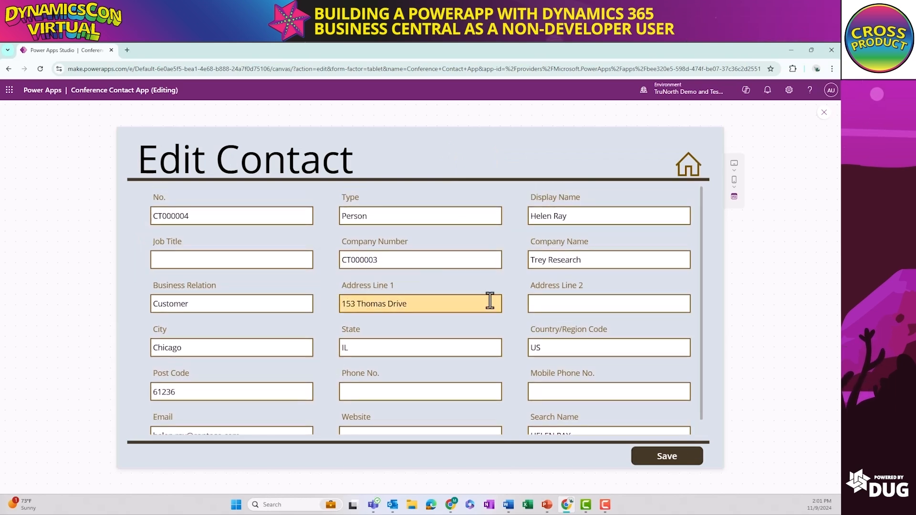
left_click_drag(440, 306, 397, 306)
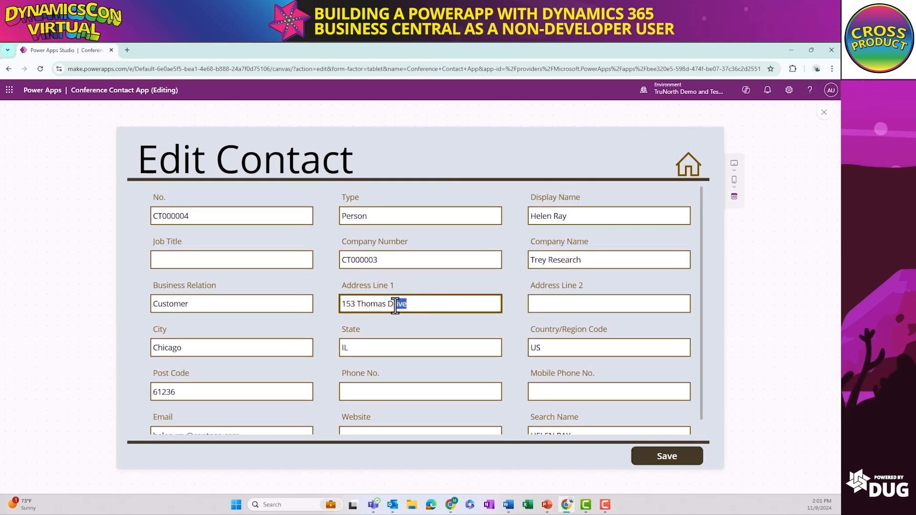
type("St.")
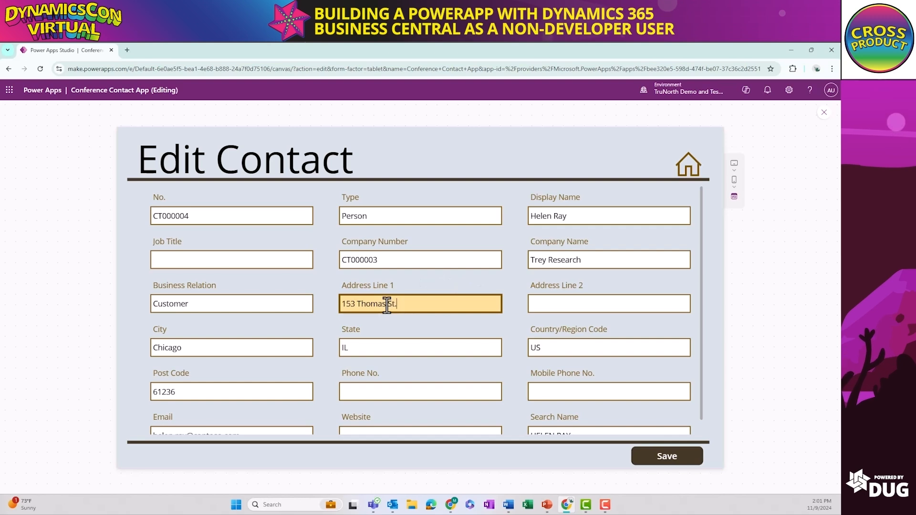
left_click(649, 461)
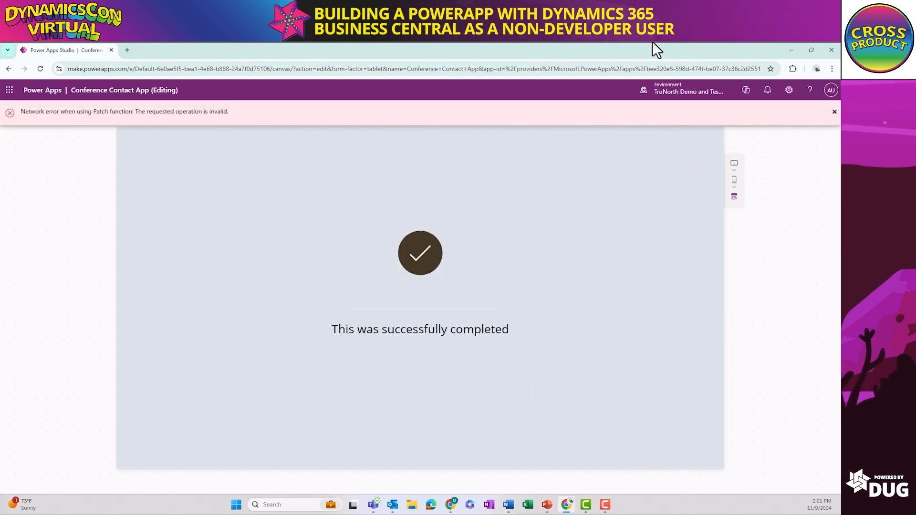
left_click(835, 113)
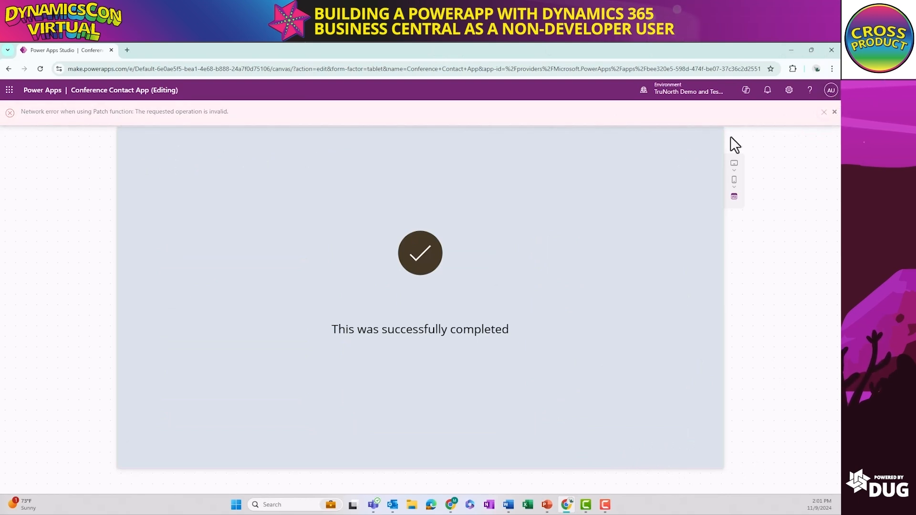
left_click(834, 113)
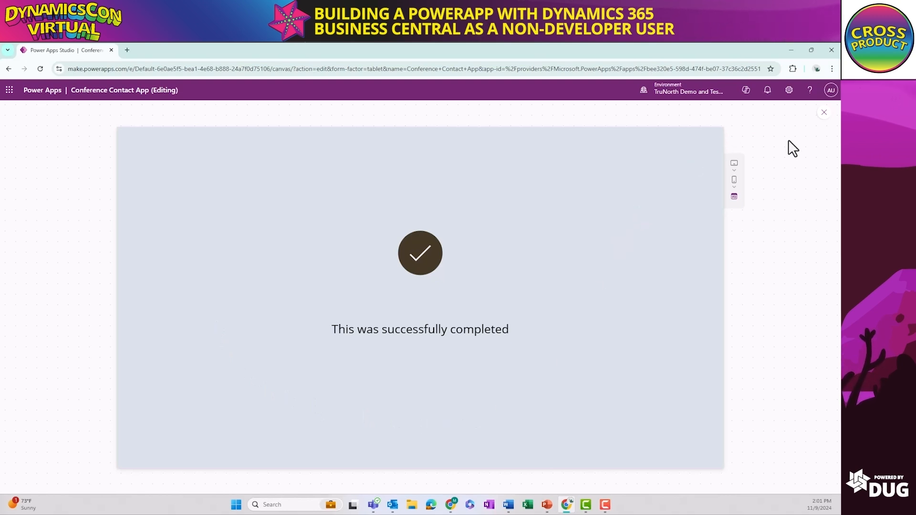
left_click(824, 113)
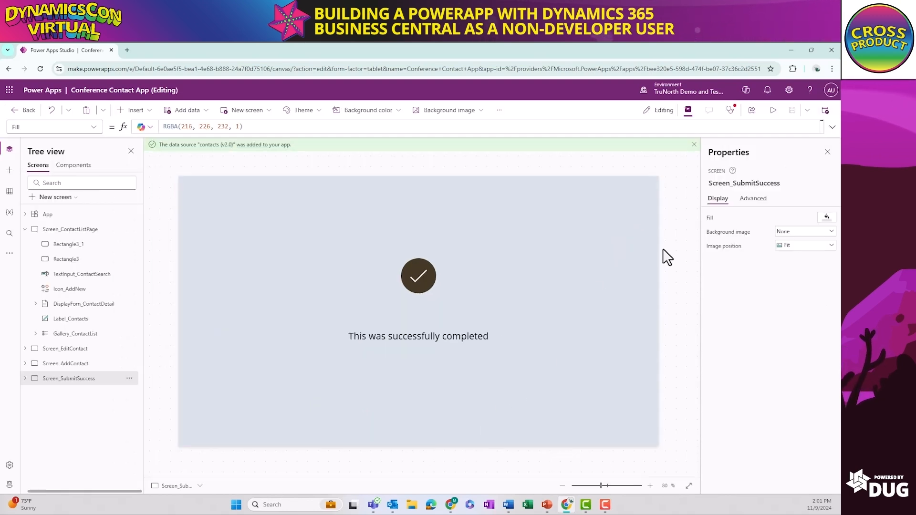
Insert a Home icon on Screen_SubmitSuccess and place it in the canvas's upper-right corner, at about X 1248, Y 40
left_click(136, 110)
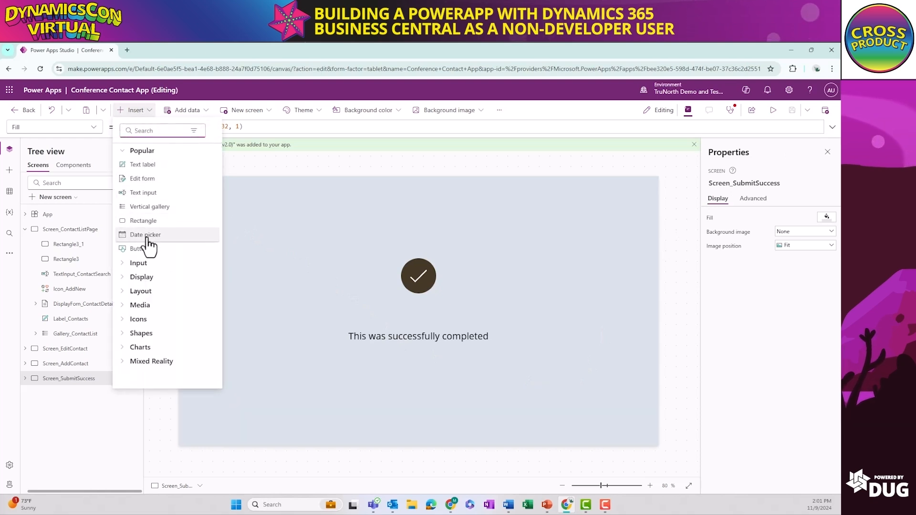
type("home")
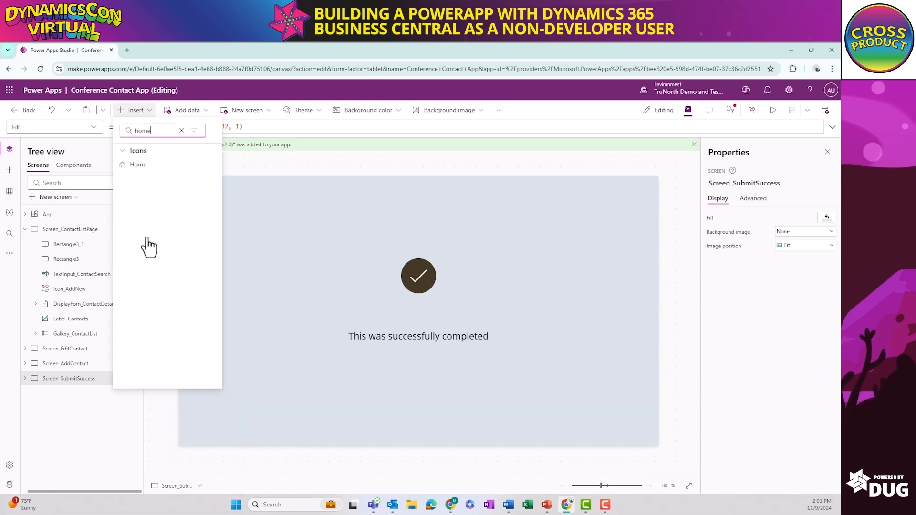
left_click(135, 165)
left_click_drag(212, 201, 649, 213)
Set the OnSelect formula of the Home icon on Screen_SubmitSuccess to Navigate(Screen_ContactListPage)
left_click(199, 127)
key("ctrl+a")
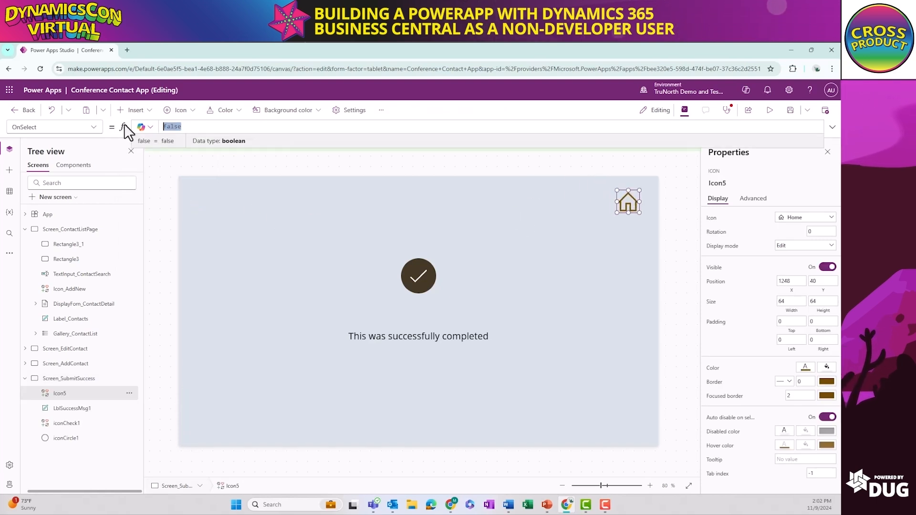
type("Navigate(")
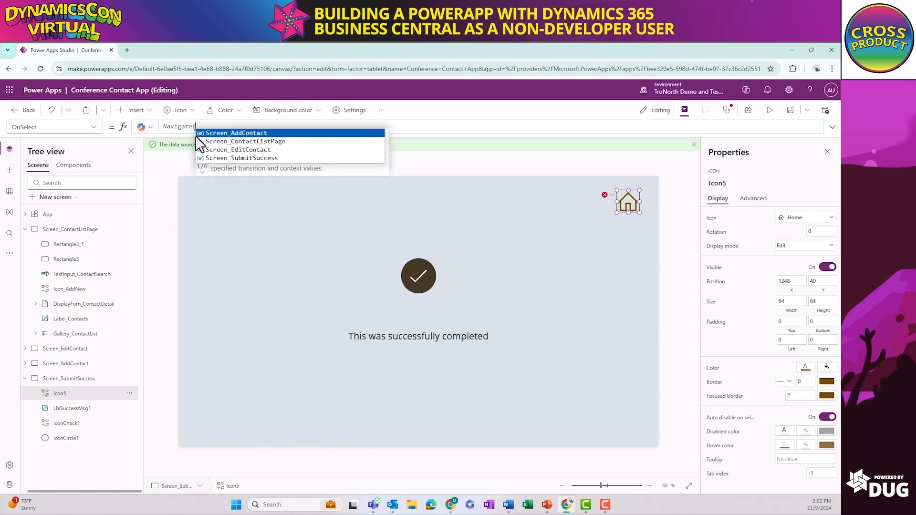
left_click(290, 142)
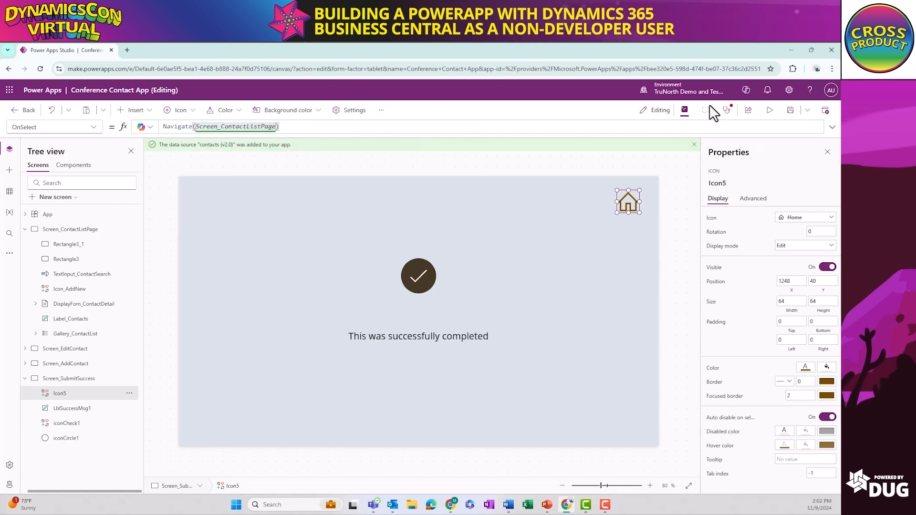
Preview the app, save a new contact with only the full name entered as Display Name, return to the contact list, and exit the preview
left_click(771, 111)
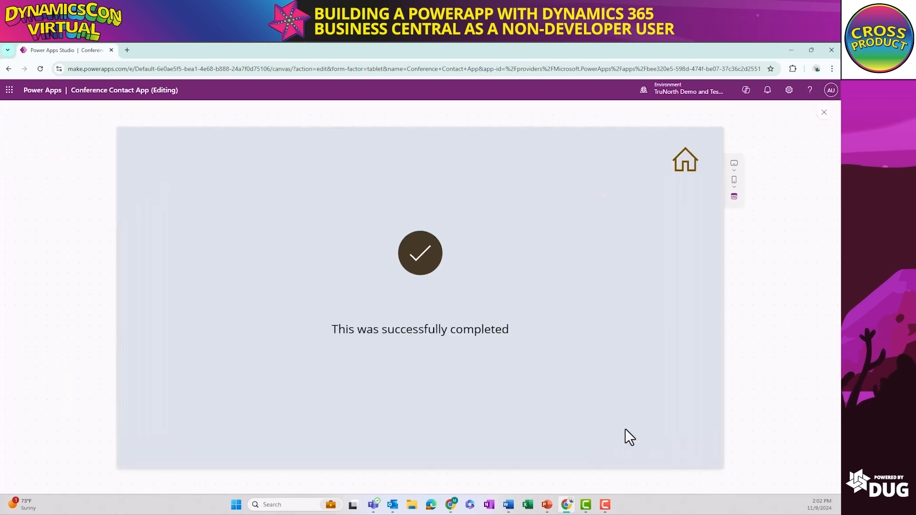
left_click(684, 171)
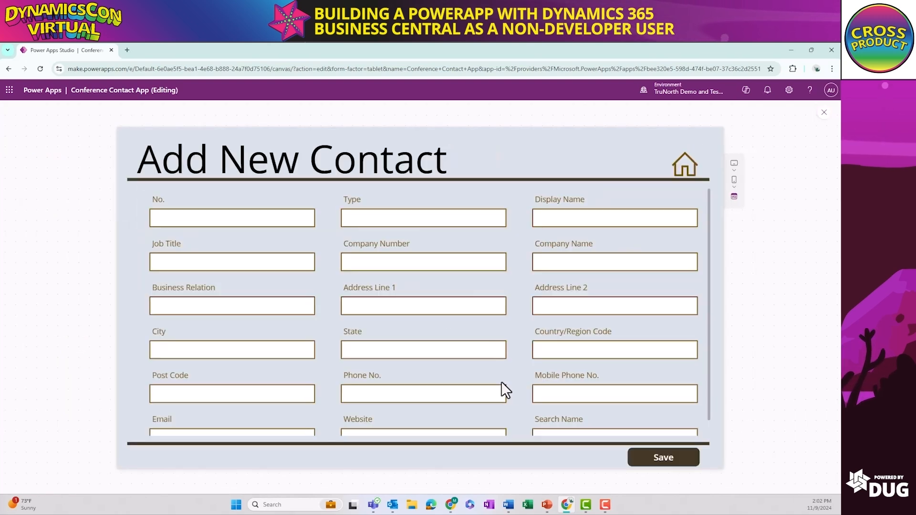
left_click(593, 217)
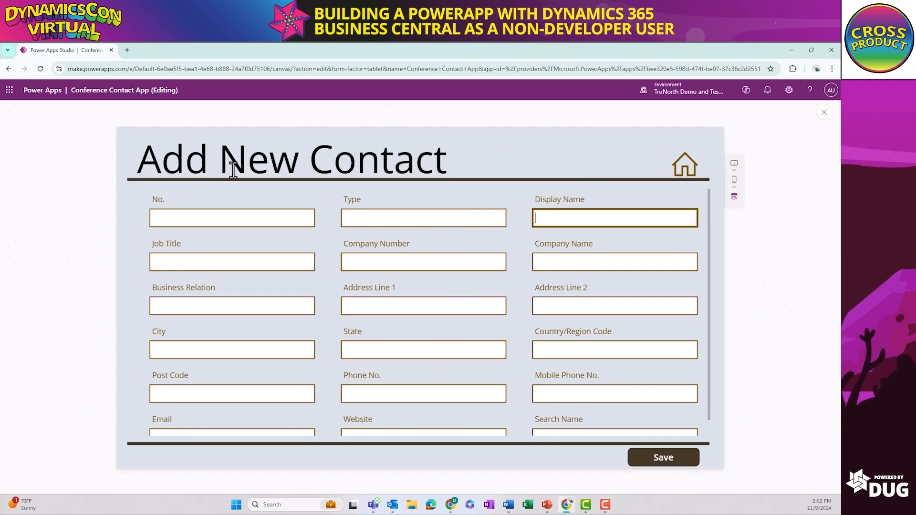
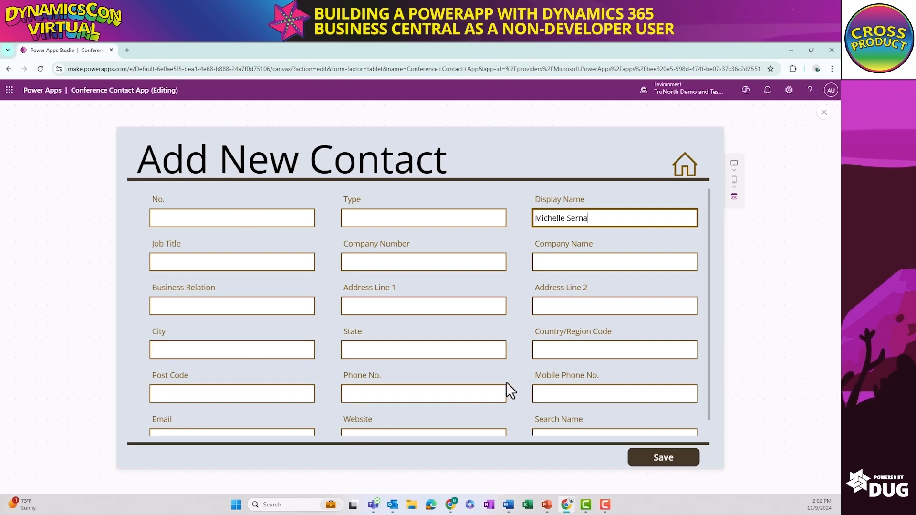
left_click(563, 266)
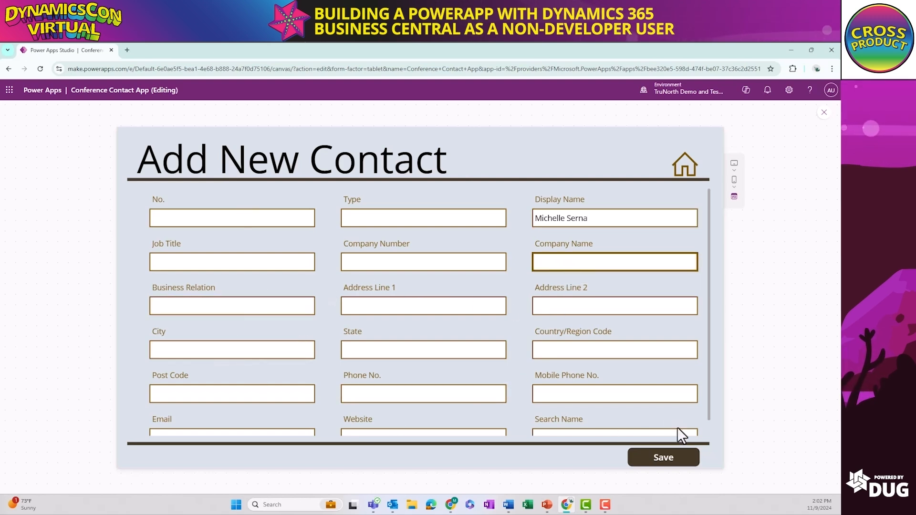
left_click(679, 458)
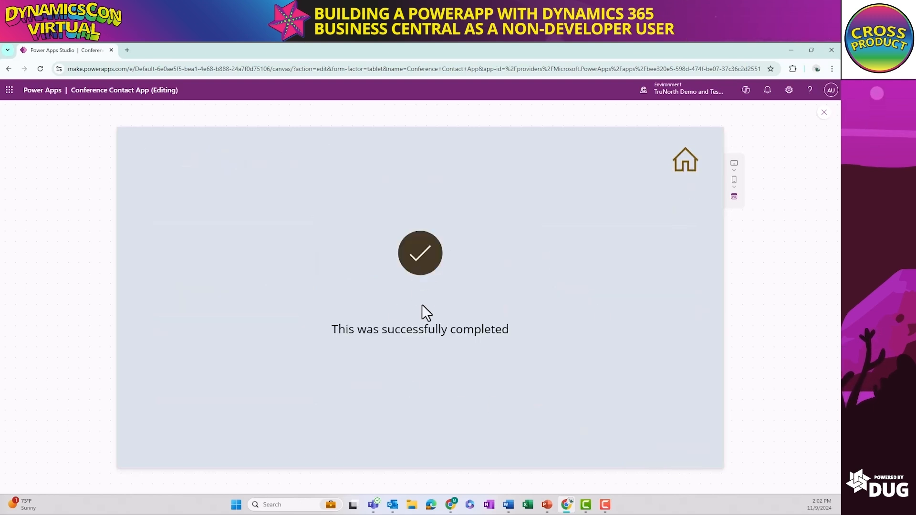
left_click(675, 175)
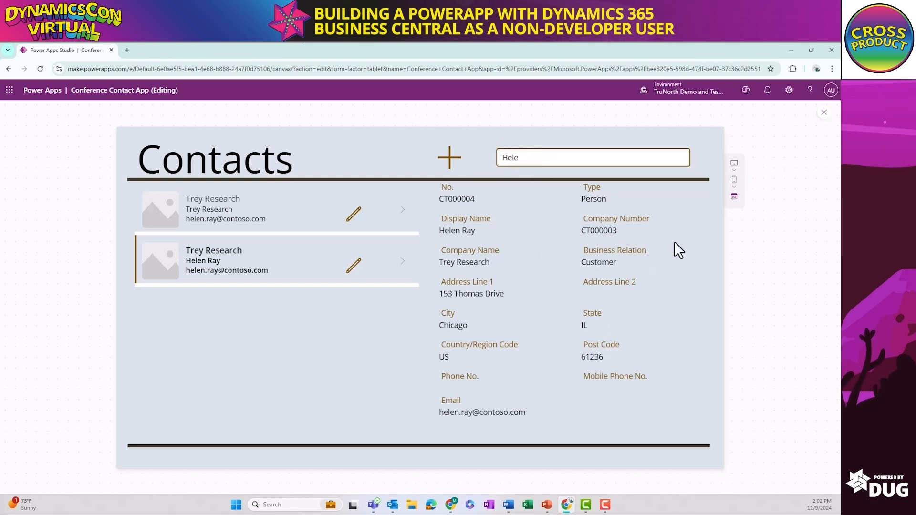
left_click(825, 120)
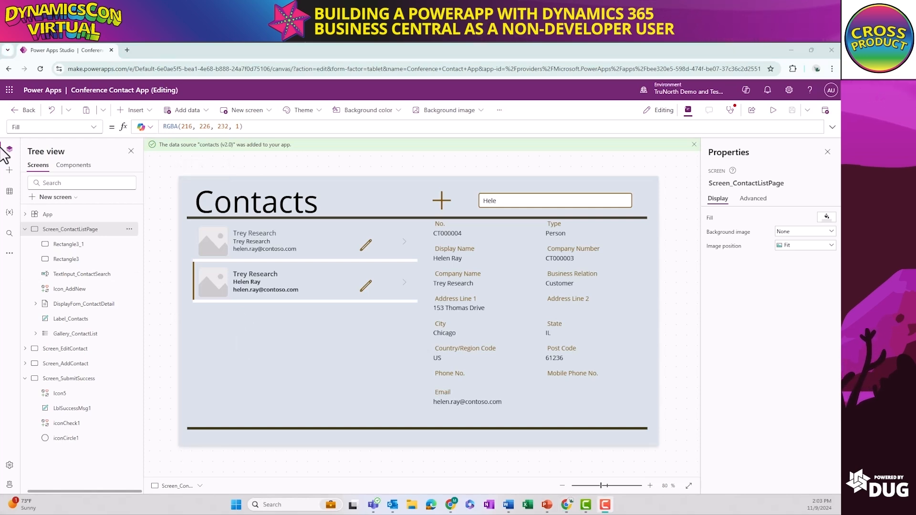
Switch to the TruNorth Dynamics environment, look through the June Wellness Steps Challenge screens from Entry Submission to Thanks for Voting, and leave that app
left_click(451, 506)
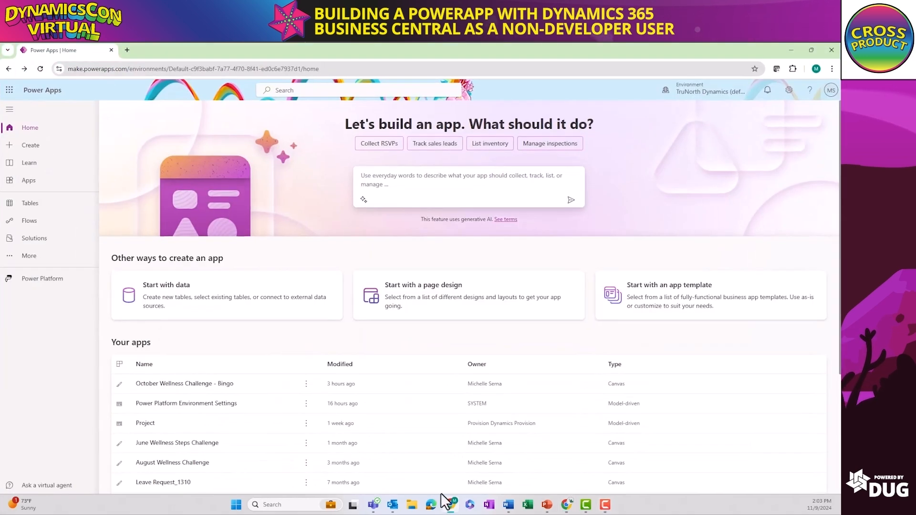
scroll(221, 267, "down", 2)
left_click(209, 362)
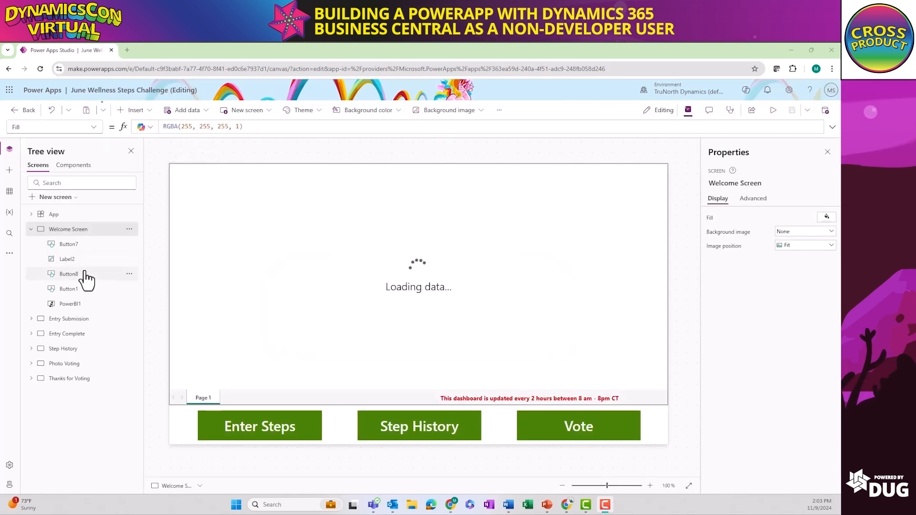
left_click(79, 321)
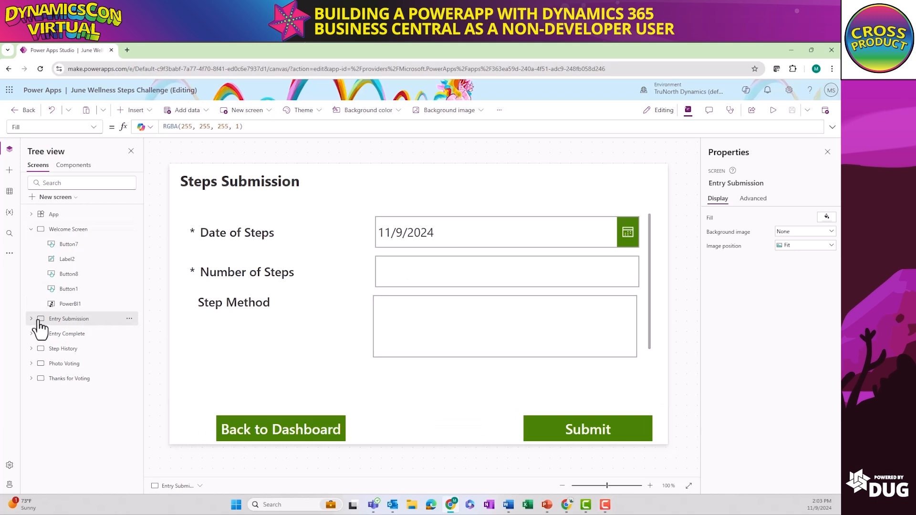
left_click(58, 335)
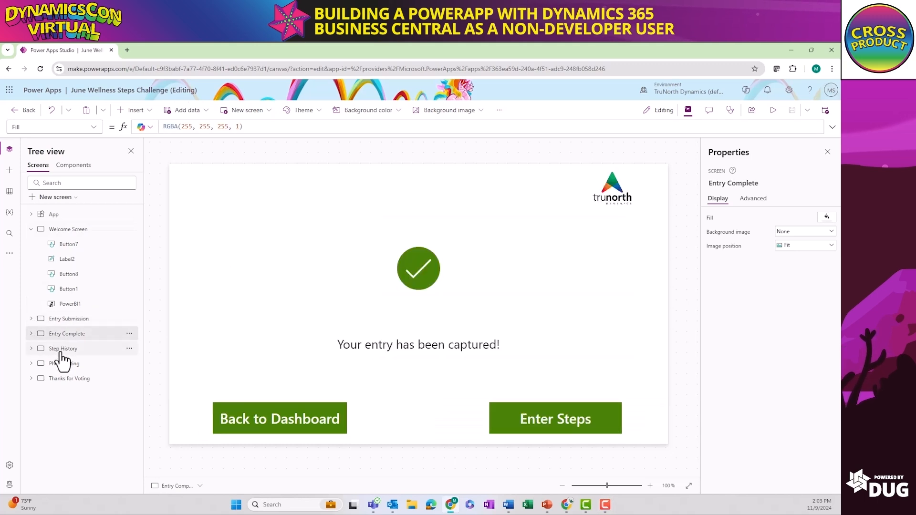
left_click(60, 350)
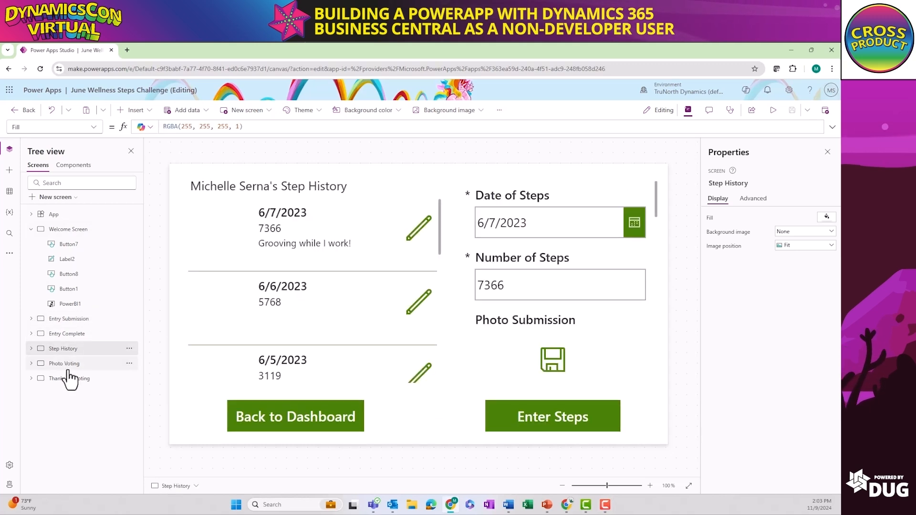
left_click(67, 365)
left_click(69, 380)
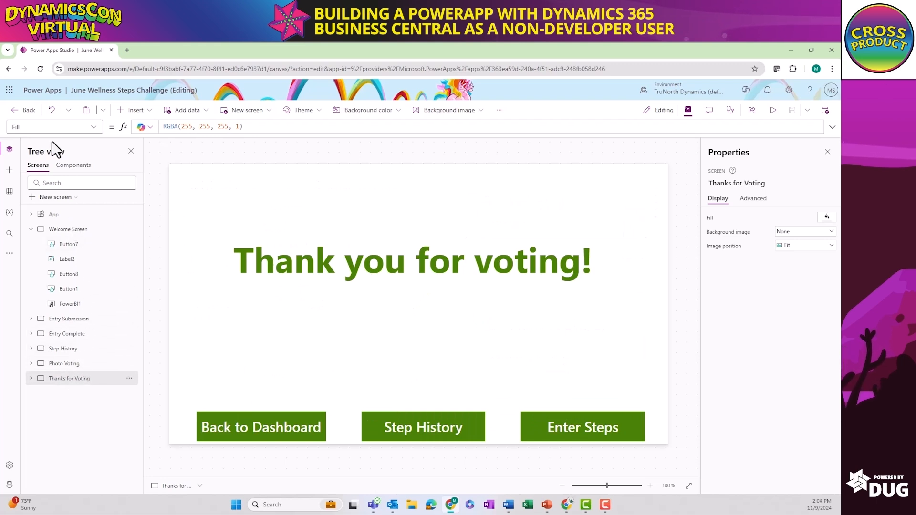
left_click(28, 115)
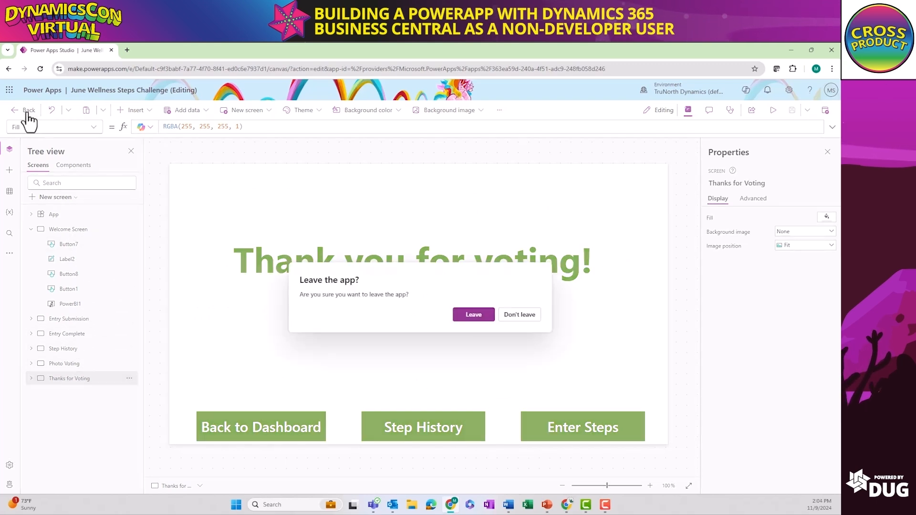
left_click(472, 316)
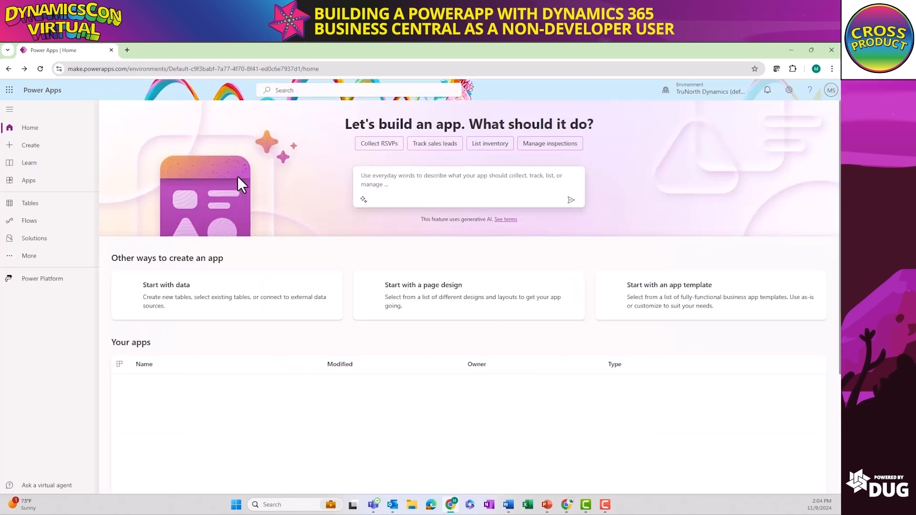
Open the August Wellness Challenge app for editing and look through its dashboard, hydration entry edits and hydration history edit screens
left_click(188, 467)
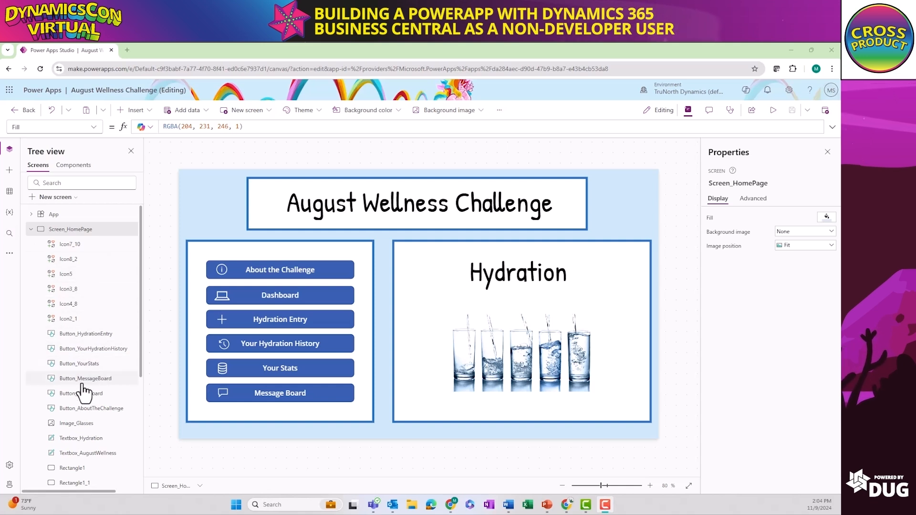
scroll(86, 444, "down", 3)
scroll(86, 444, "down", 2)
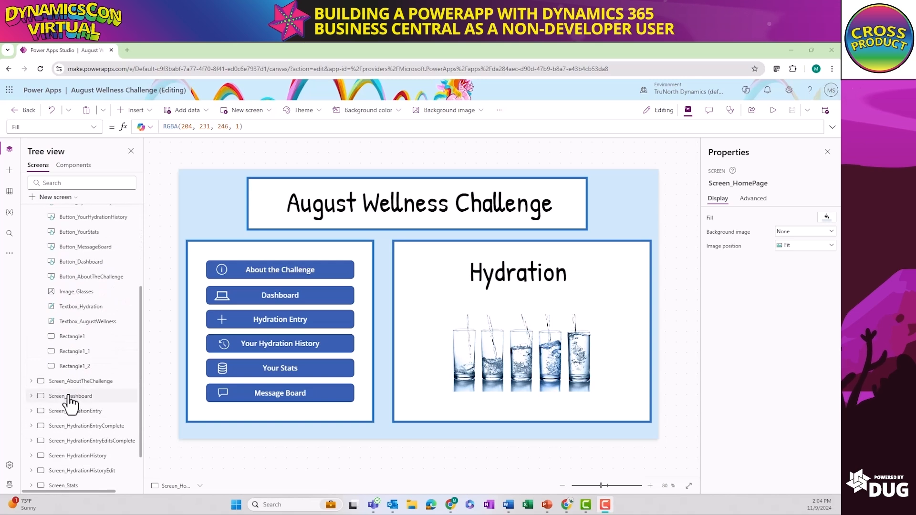
left_click(67, 402)
scroll(79, 404, "down", 2)
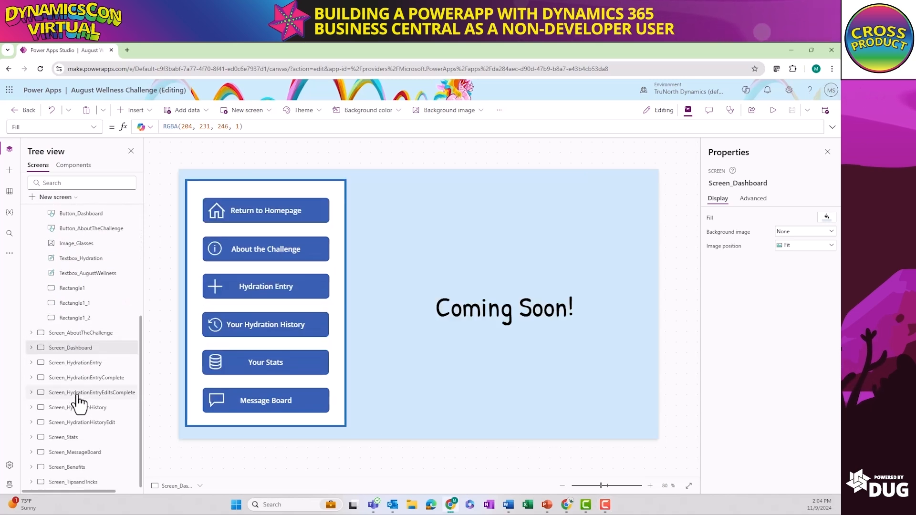
left_click(78, 393)
left_click(79, 408)
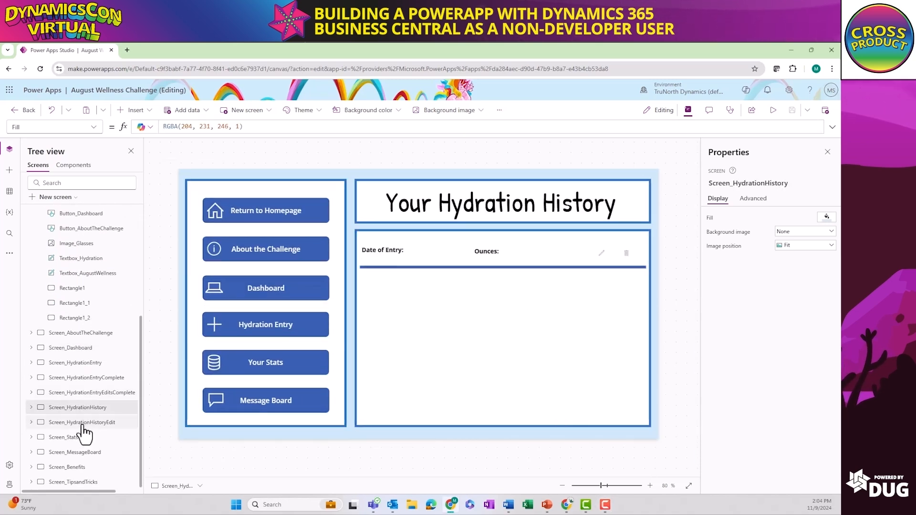
Preview the August app's navigation through homepage, dashboard, About the Challenge and Tips and Tricks, test the 48 tips link, and leave the app
left_click(771, 111)
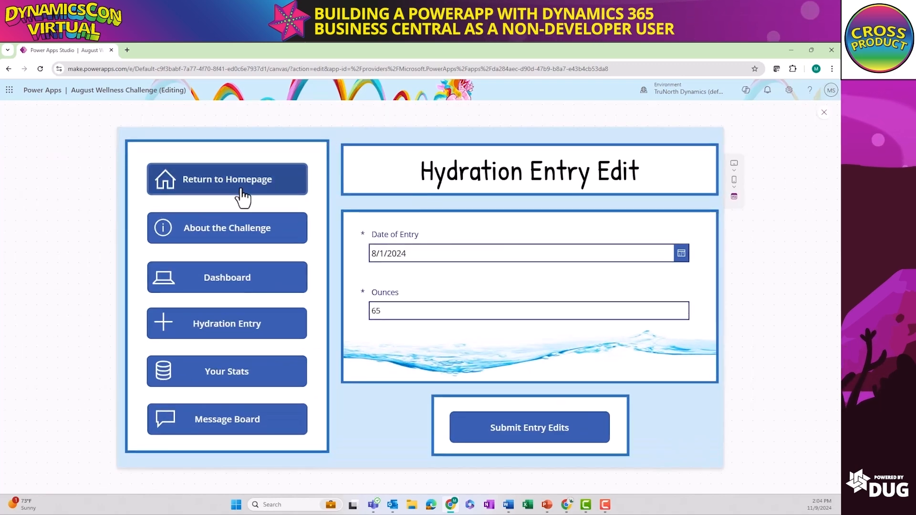
left_click(243, 196)
left_click(253, 237)
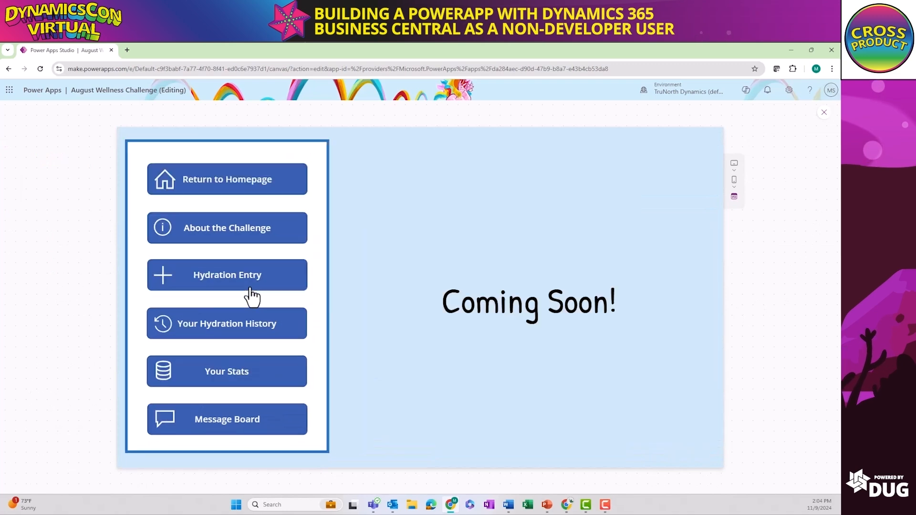
left_click(253, 227)
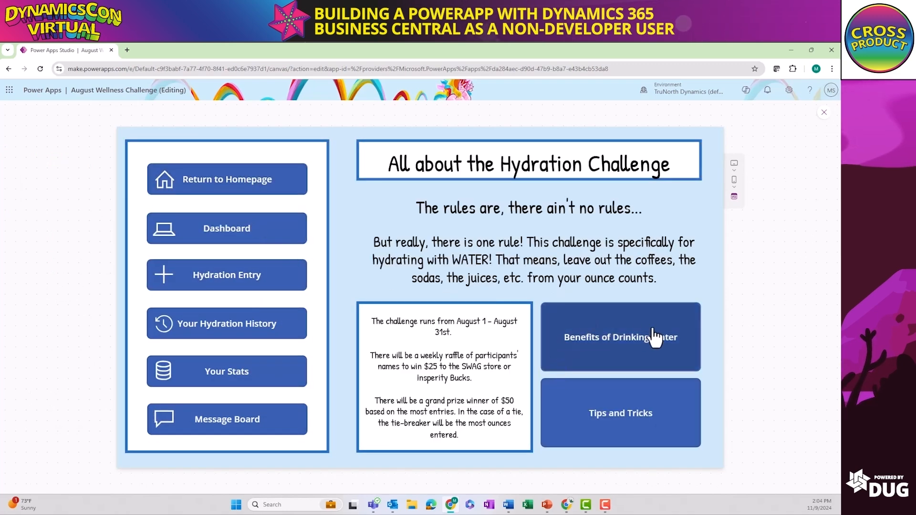
left_click(660, 416)
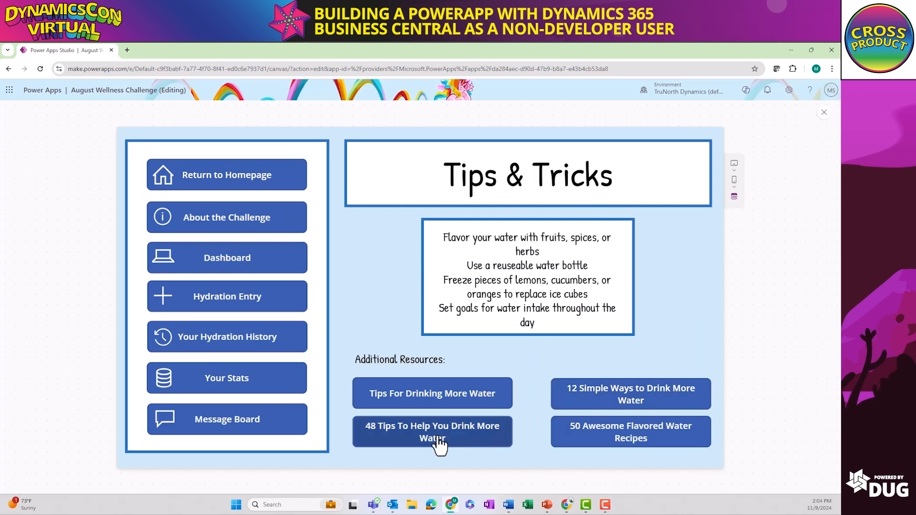
left_click(416, 444)
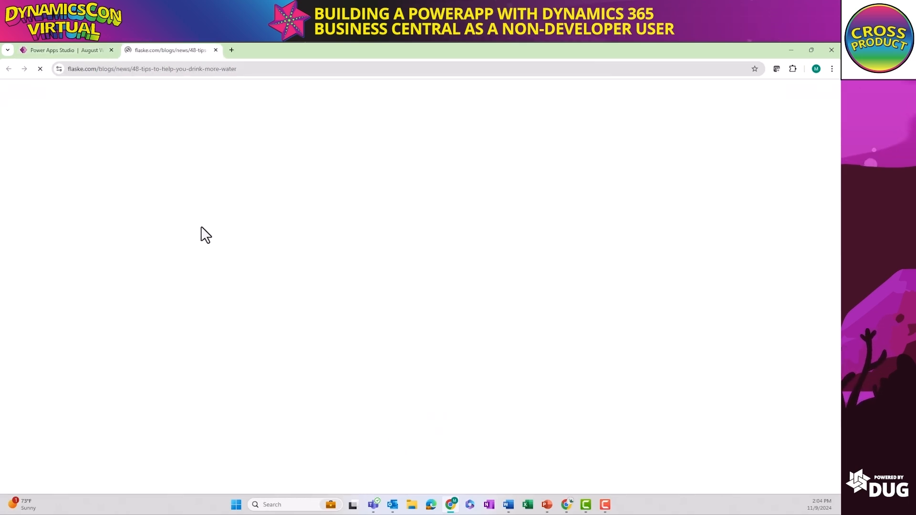
left_click(83, 47)
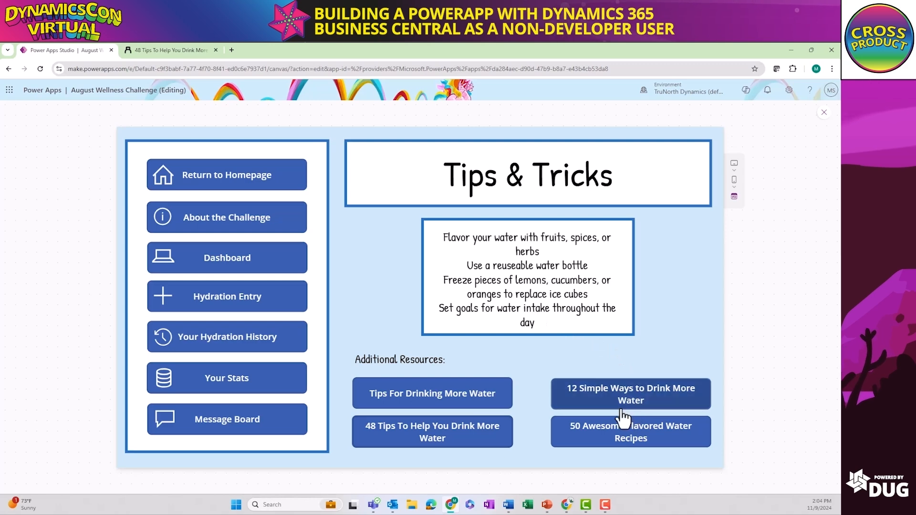
left_click(9, 69)
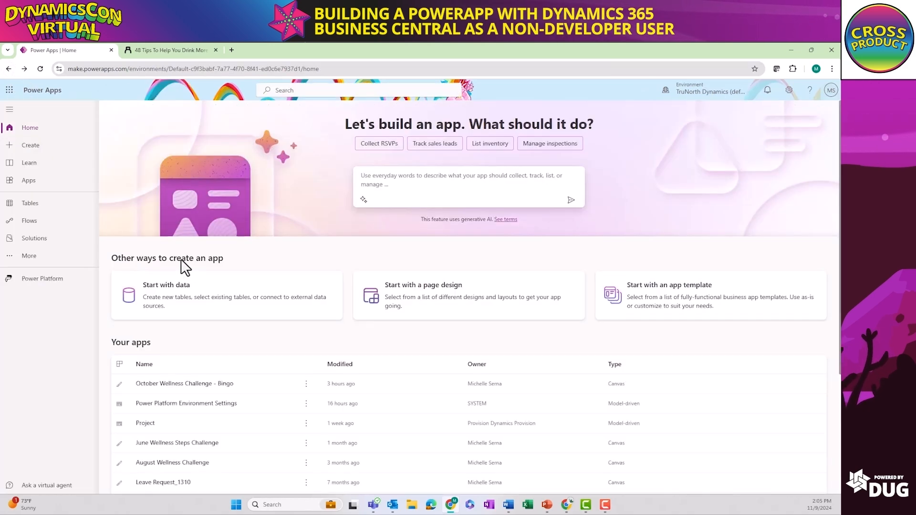
Open the October Wellness Challenge - Bingo app for editing and view its BingoSquareSubmission, Update Photo and Congratulations screens
left_click(199, 383)
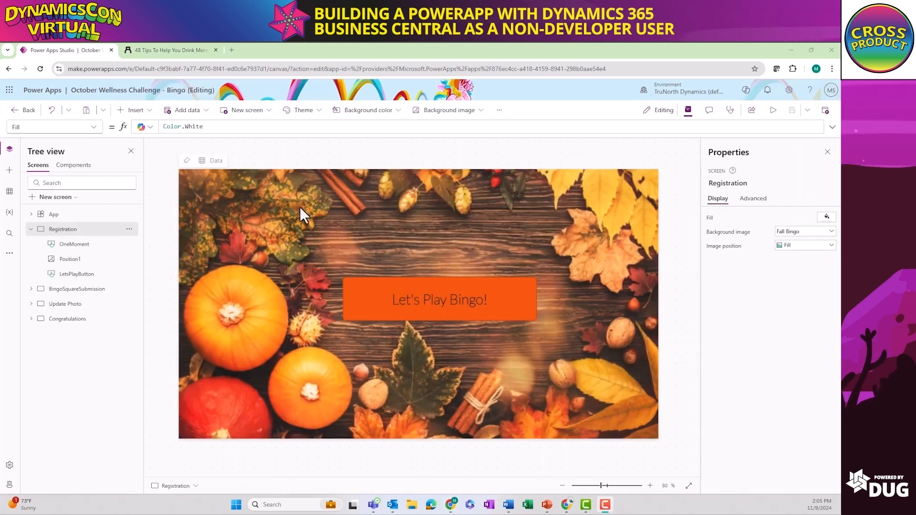
left_click(62, 290)
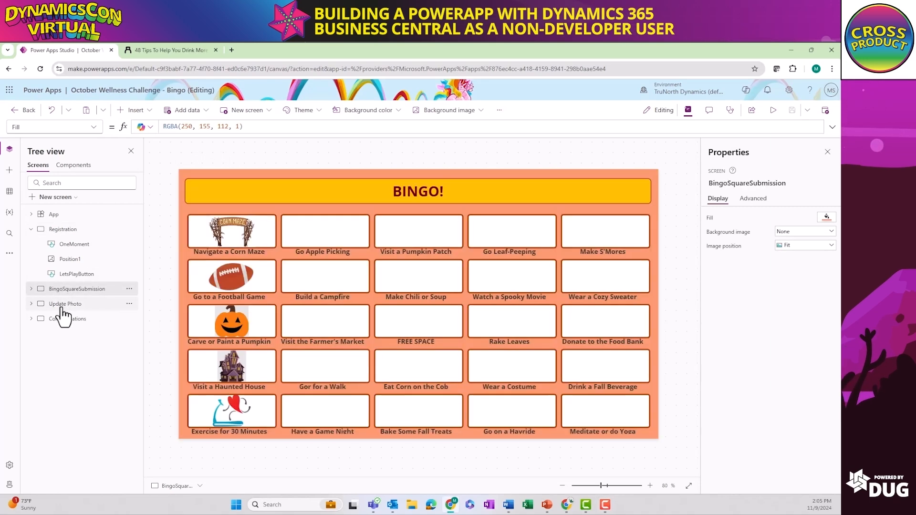
left_click(62, 308)
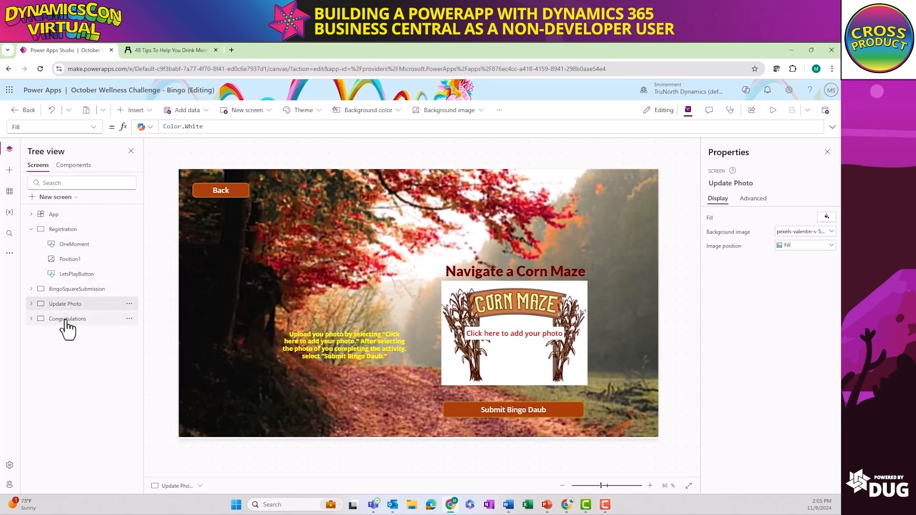
left_click(66, 321)
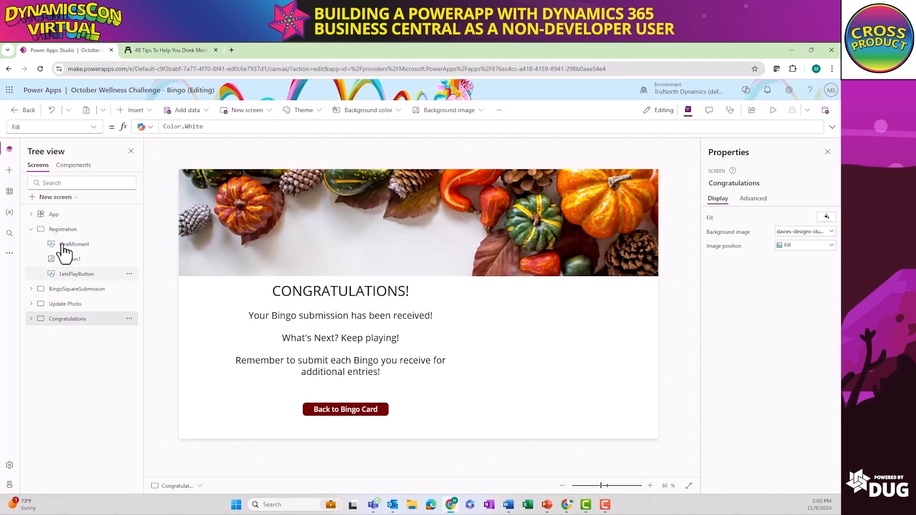
Examine the full OnSelect formula of the Let's Play Bingo! button on the Registration screen in an enlarged formula area
left_click(64, 230)
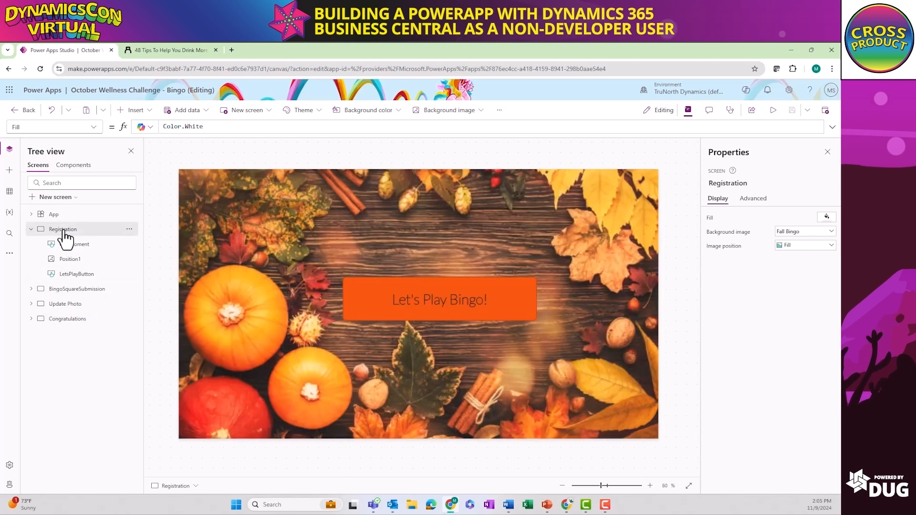
left_click(479, 312)
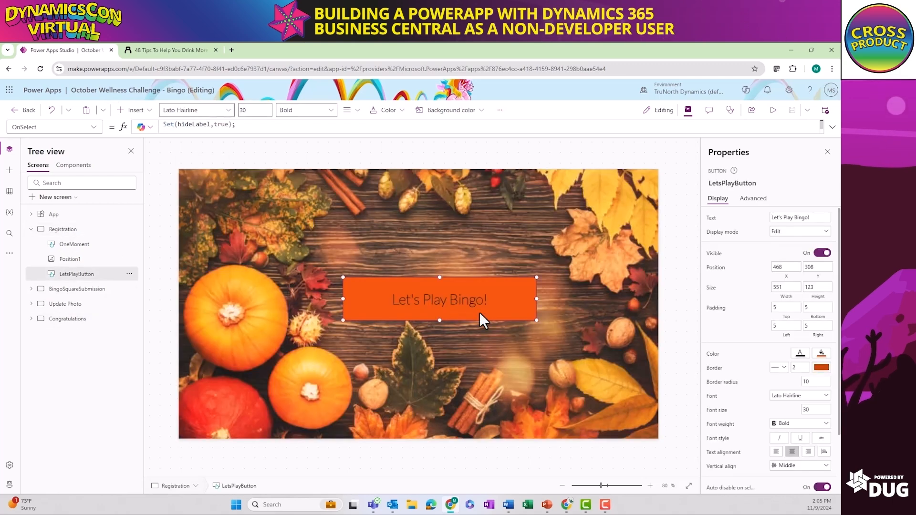
left_click(833, 128)
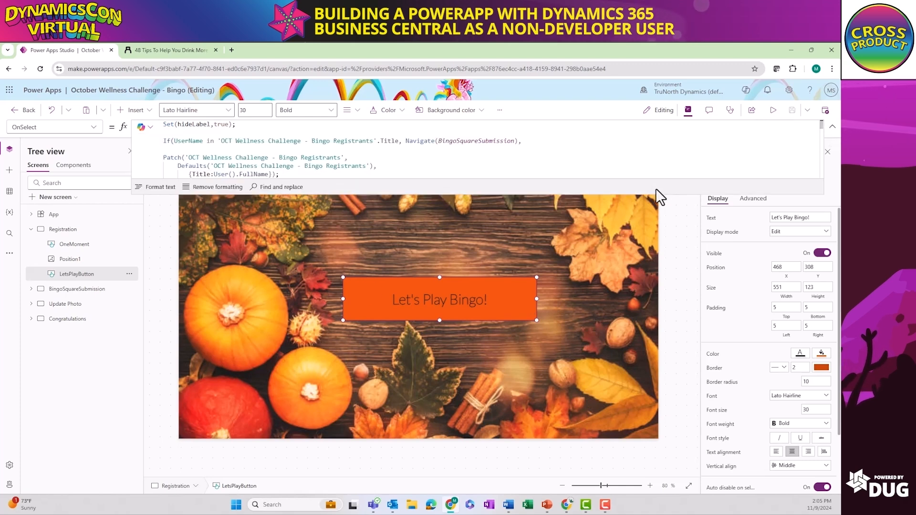
left_click_drag(657, 191, 668, 377)
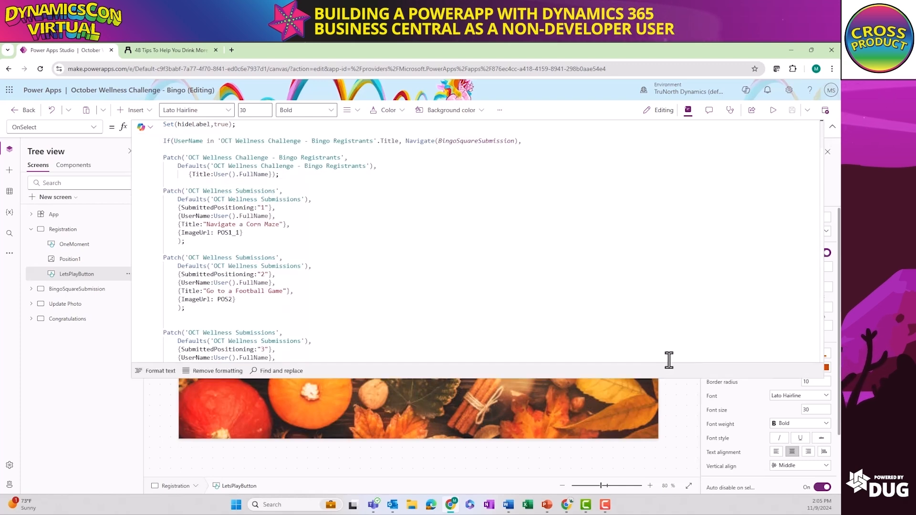
Examine the button formula's registrant check, registrant Patch and the 25 bingo square Patch statements through to the final Navigate call
left_click_drag(282, 176, 164, 157)
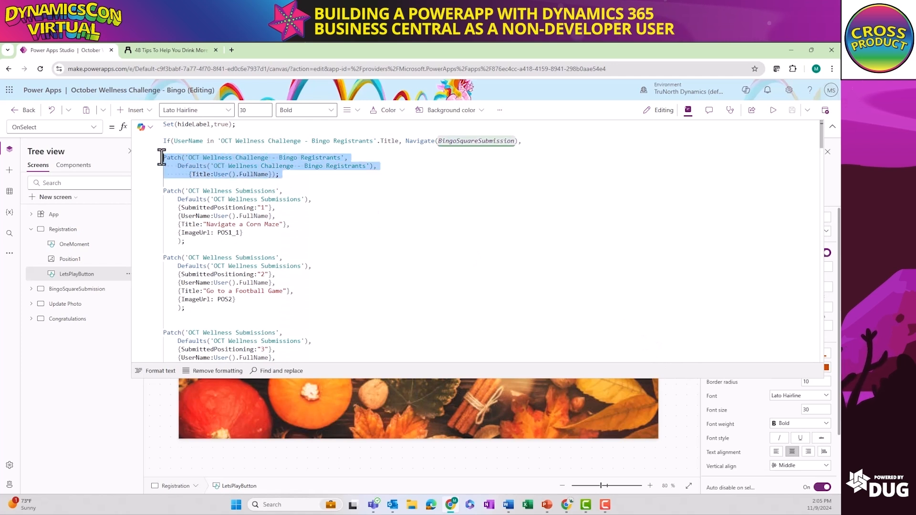
left_click(308, 177)
left_click_drag(163, 141, 447, 150)
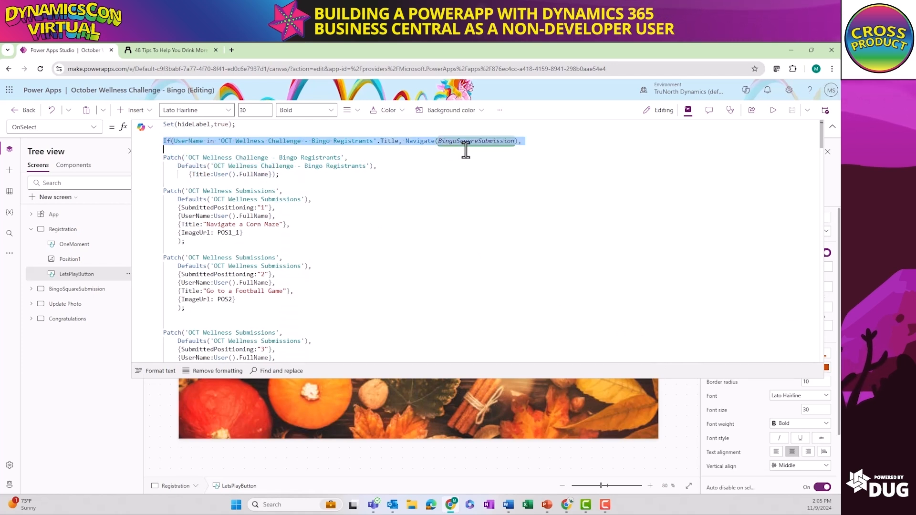
left_click(349, 188)
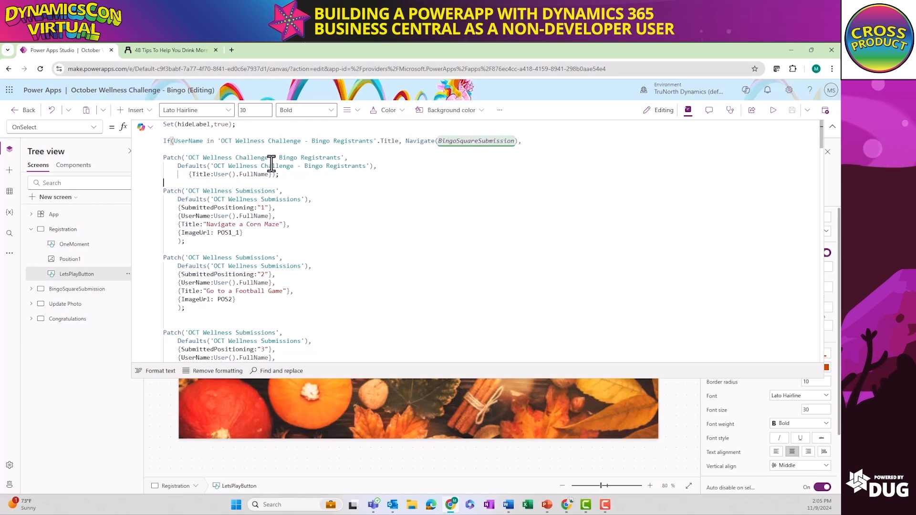
scroll(270, 165, "down", 2)
scroll(270, 164, "down", 12)
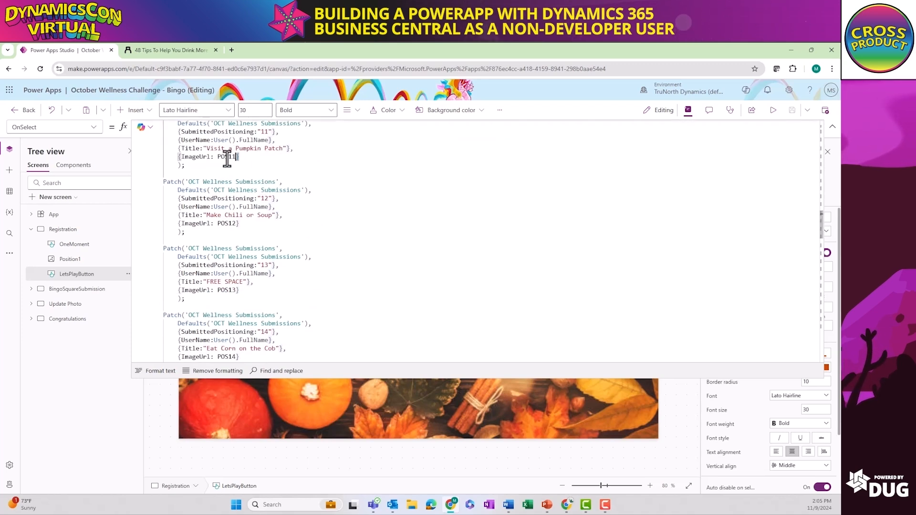
left_click_drag(240, 158, 183, 158)
left_click(293, 190)
scroll(388, 194, "down", 10)
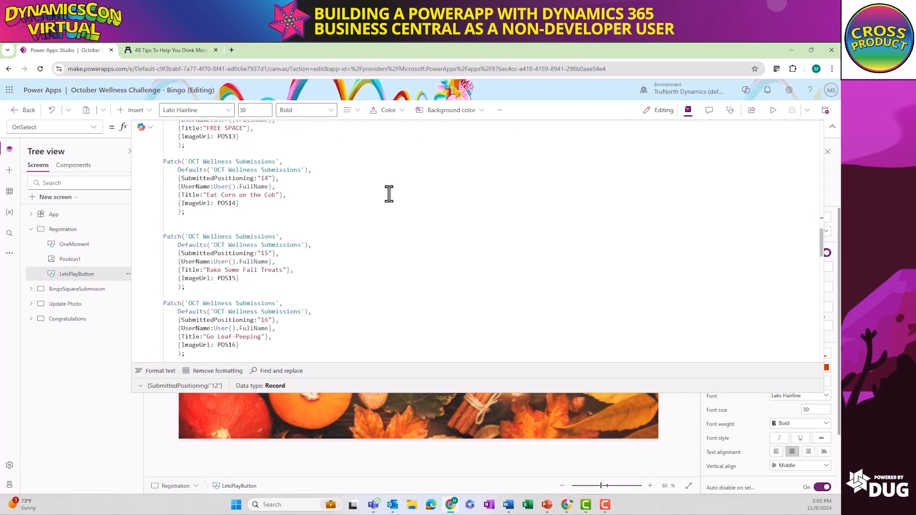
scroll(383, 202, "down", 8)
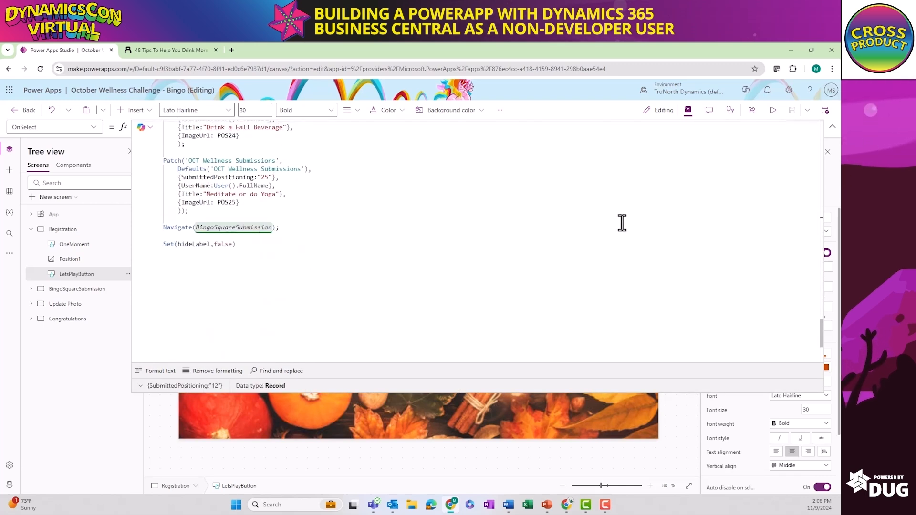
Shrink the formula area, view the BingoSquareSubmission screen and inspect the Image formula of the Navigate a Corn Maze card
left_click_drag(593, 384, 575, 166)
left_click(86, 289)
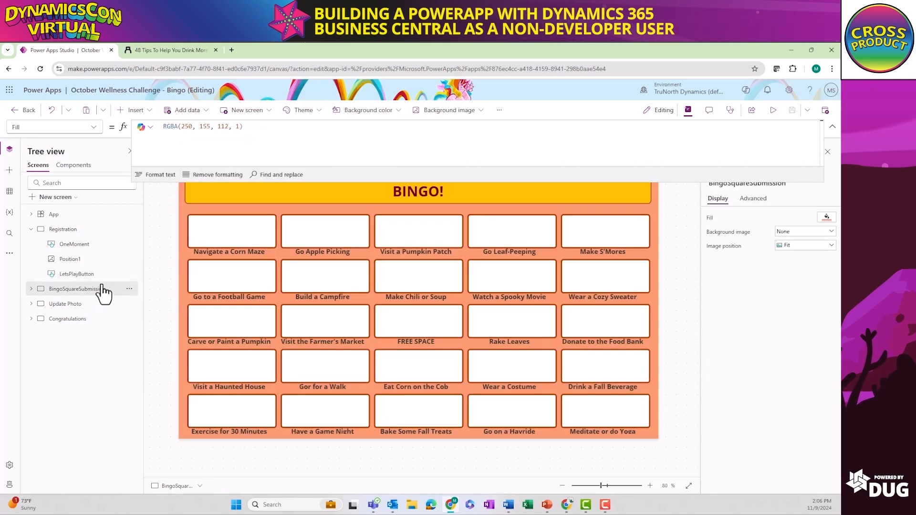
left_click(833, 127)
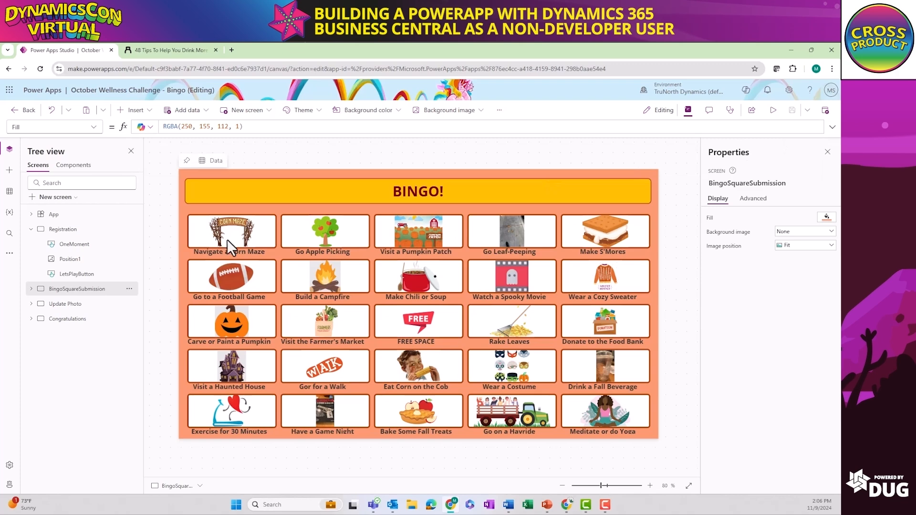
left_click(209, 245)
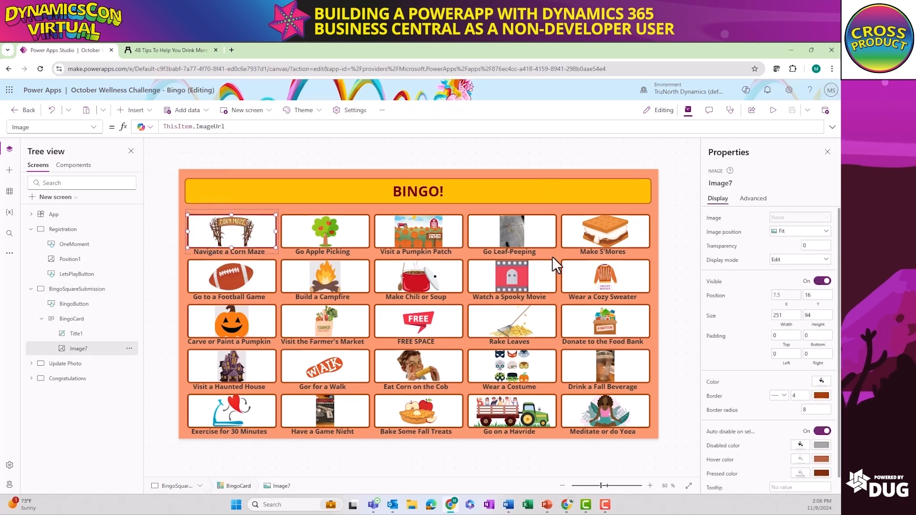
Preview the app and submit the puppy photo as the bingo daub for the Go to a Football Game square, returning to the bingo card
left_click(773, 110)
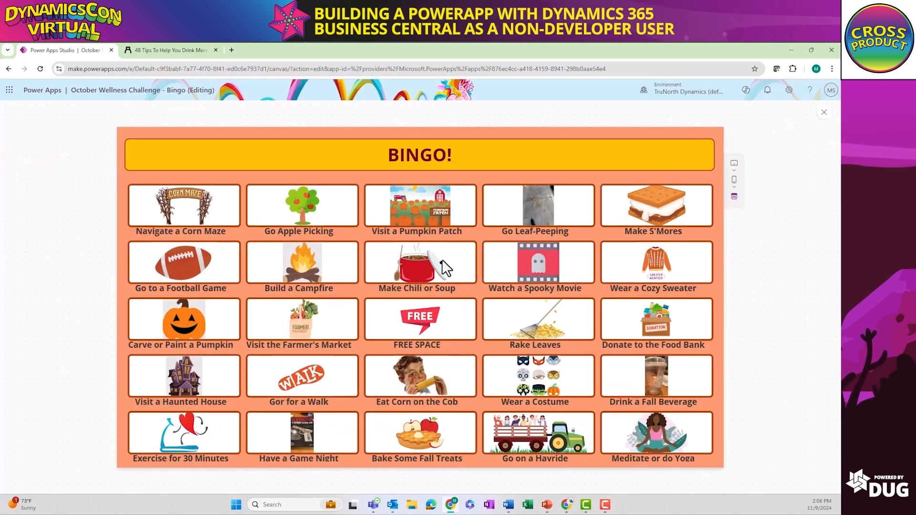
left_click(181, 262)
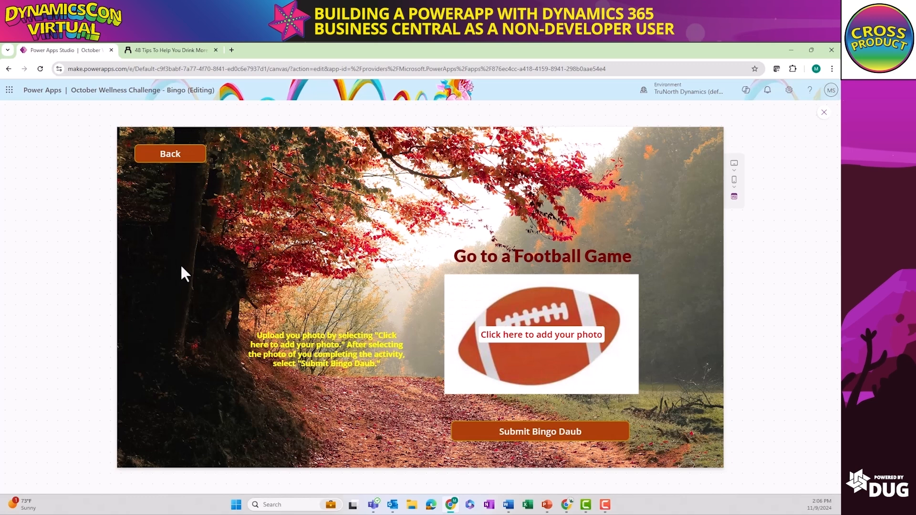
left_click(578, 339)
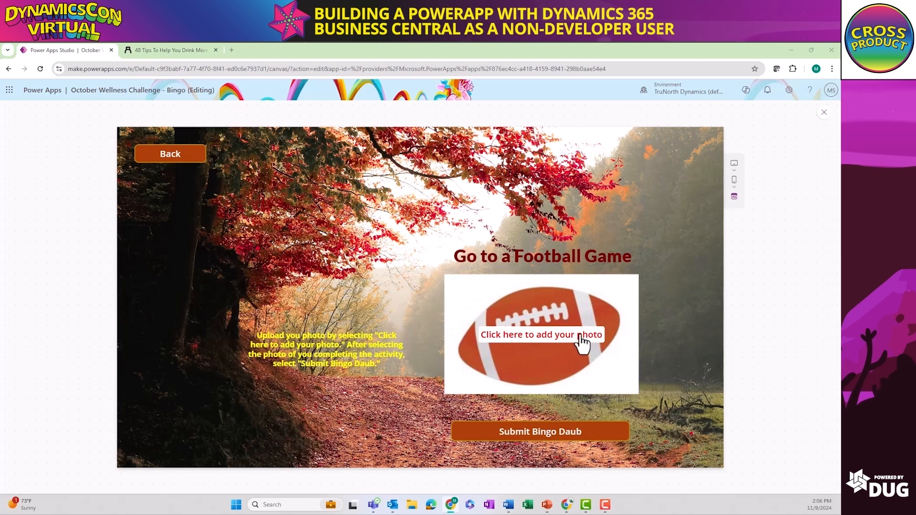
double_click(122, 127)
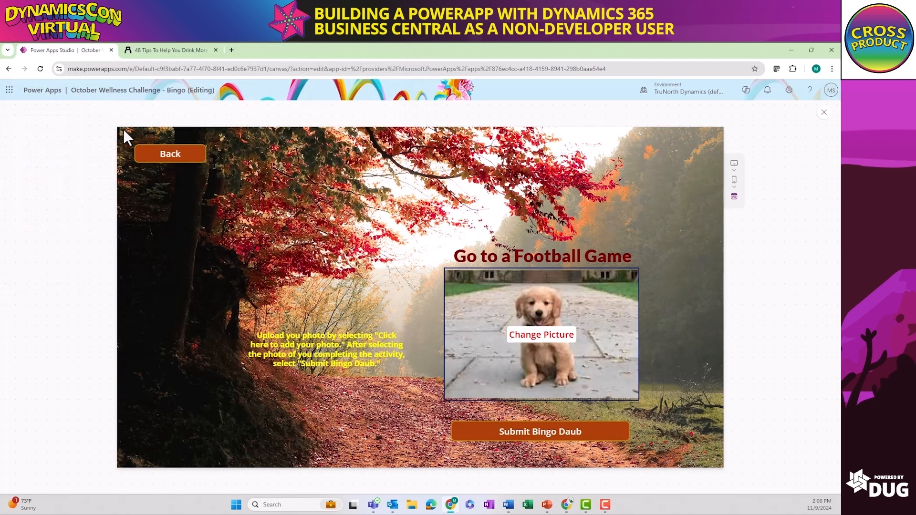
left_click(568, 434)
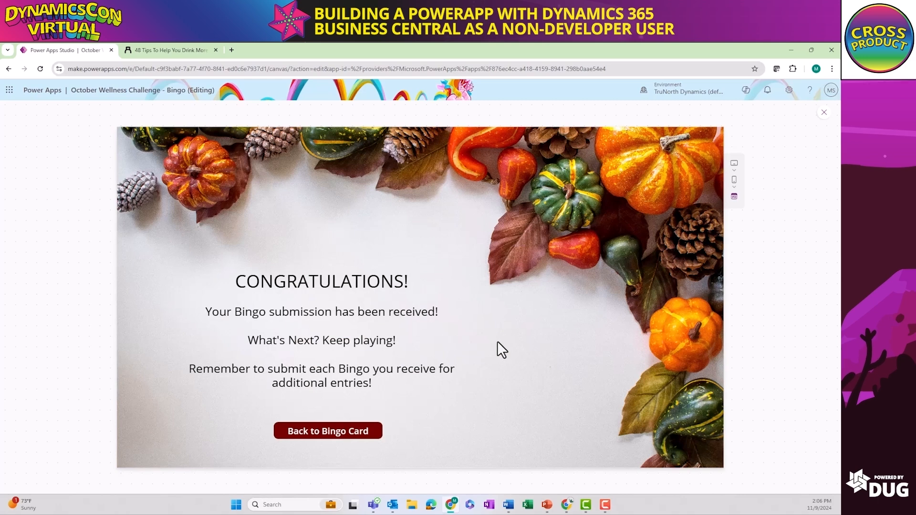
left_click(374, 432)
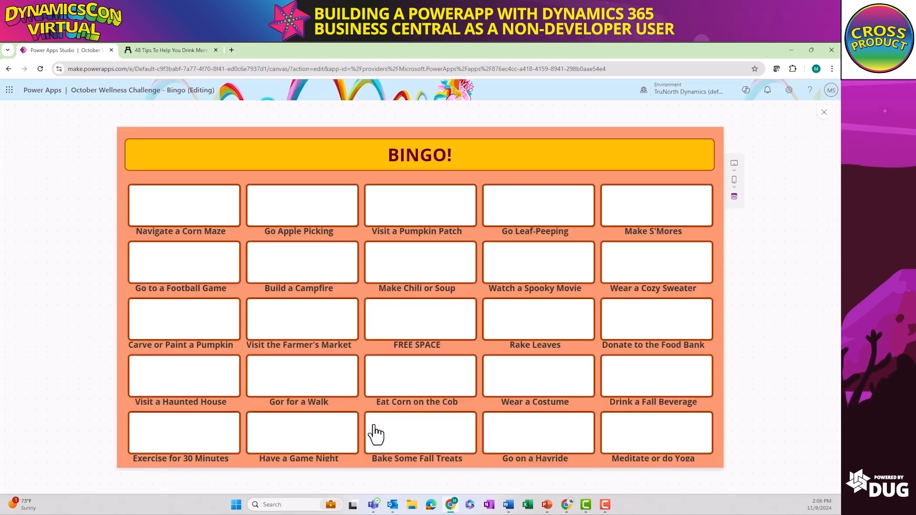
left_click(824, 116)
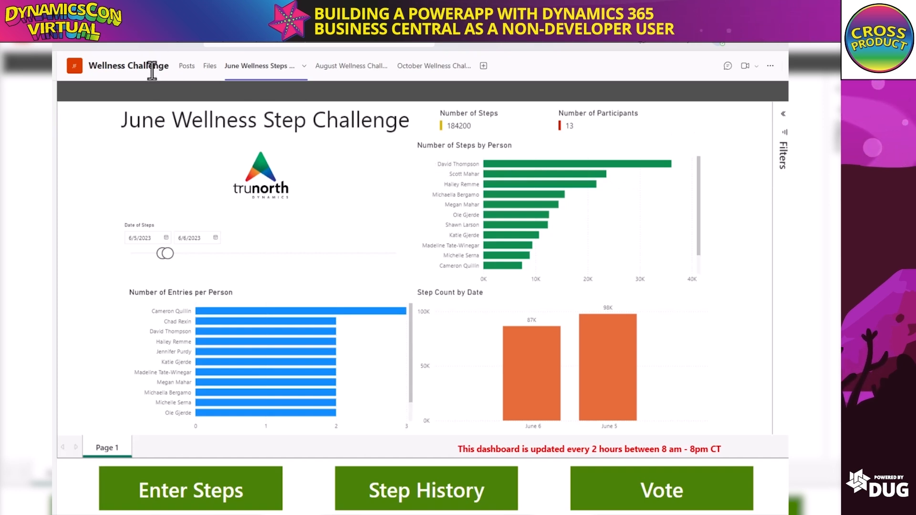
In the Wellness Challenge channel in Teams, view the August challenge app's Hydration History, Message Board and About the Challenge pages
left_click(350, 70)
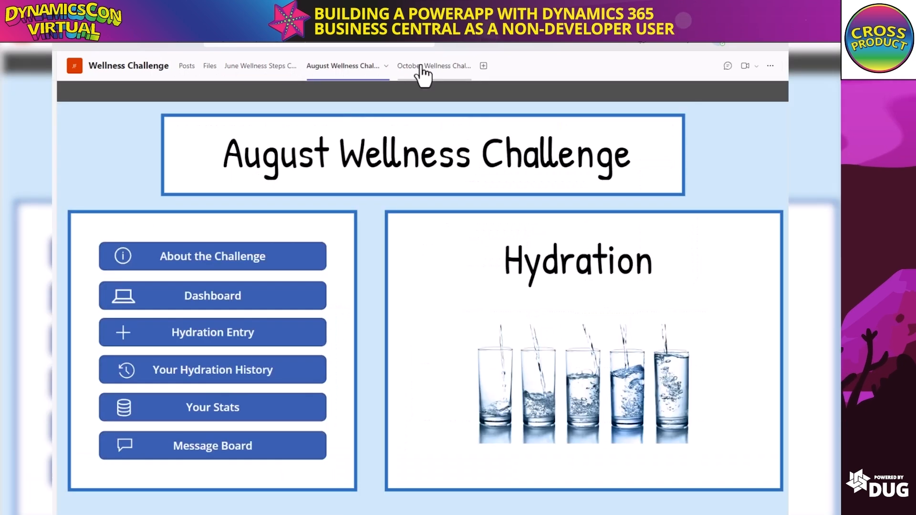
left_click(248, 377)
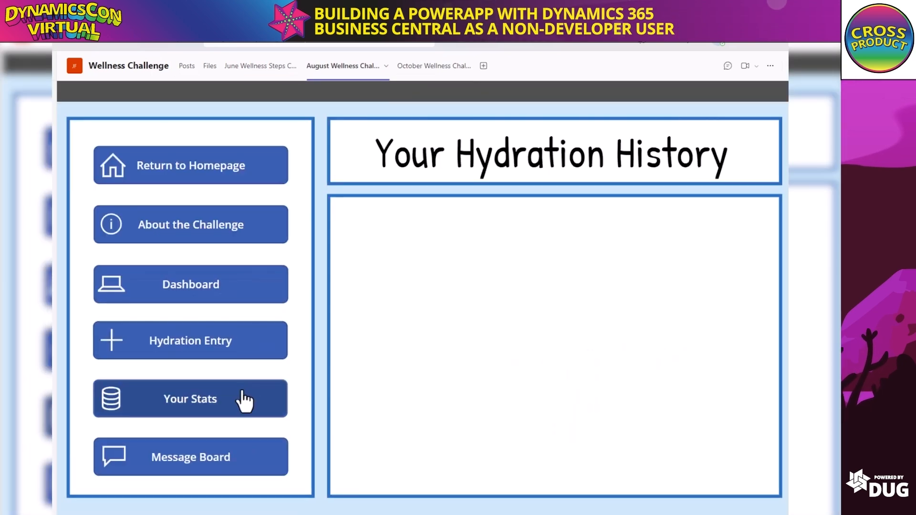
left_click(230, 459)
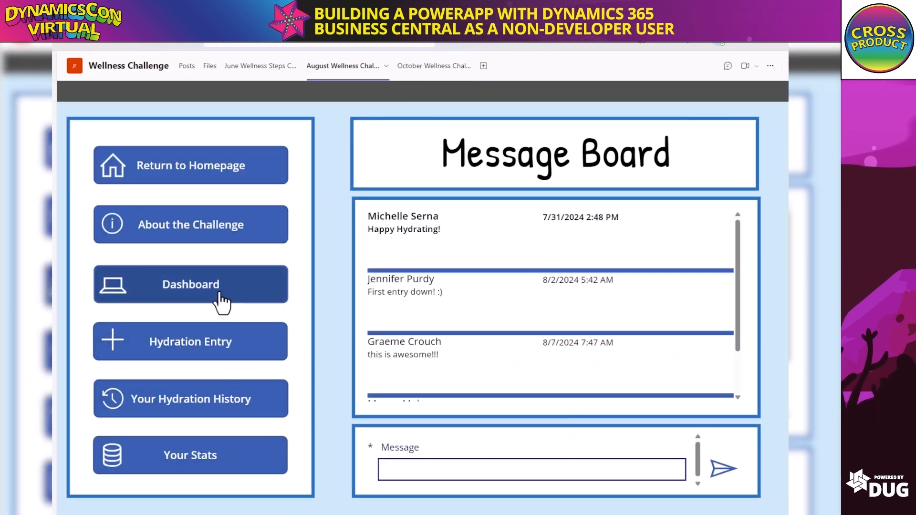
left_click(213, 233)
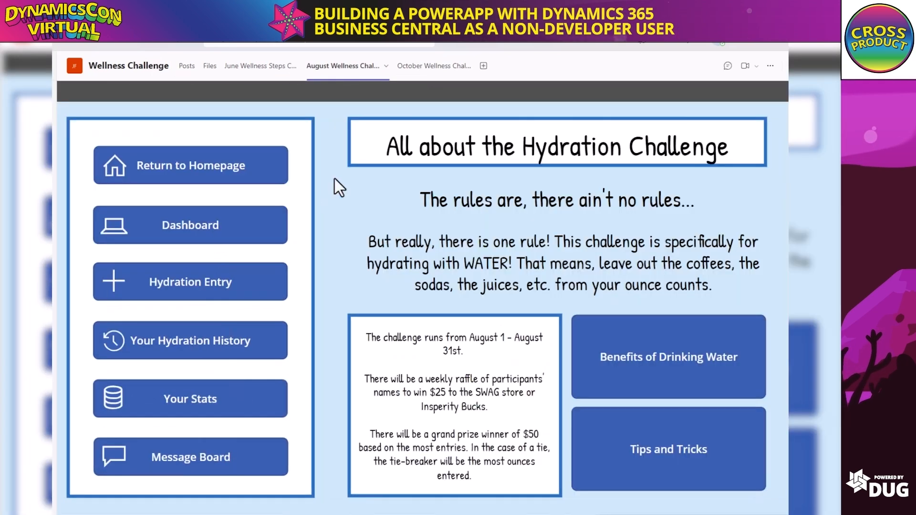
View the October challenge app in the channel, start playing bingo and open the FREE SPACE square
left_click(437, 67)
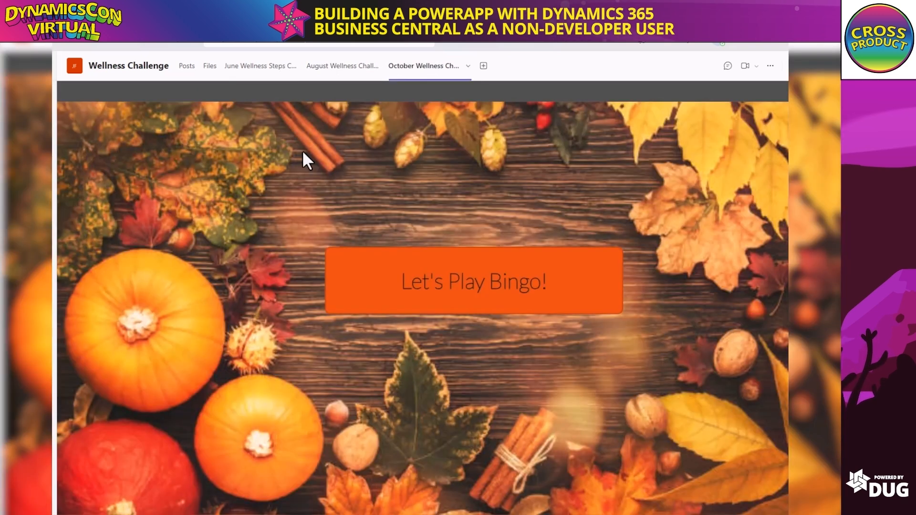
left_click(380, 257)
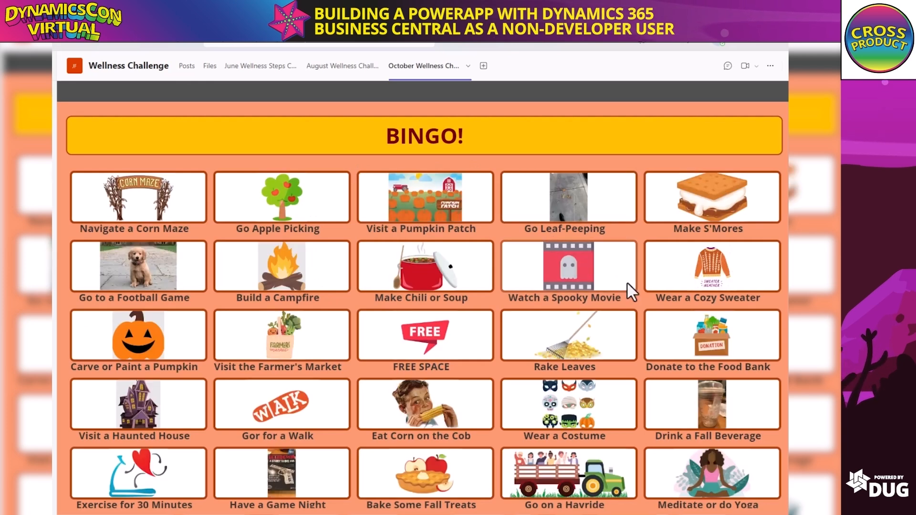
left_click(405, 336)
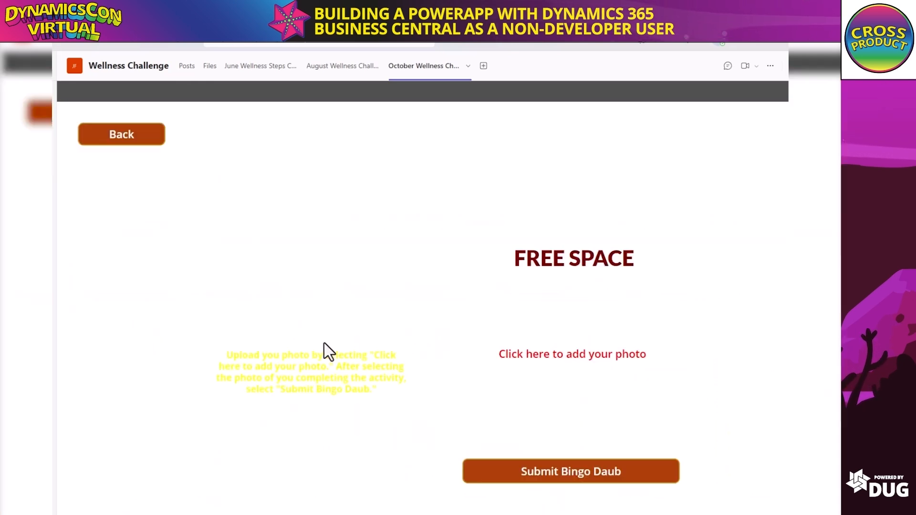